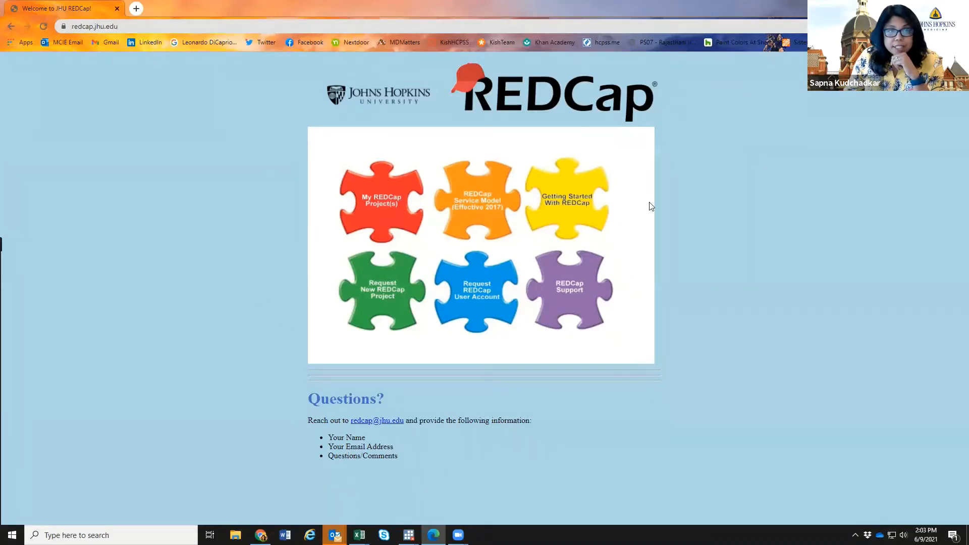
- Open the REDCap Getting Started PDF full screen and read through it
click(139, 25)
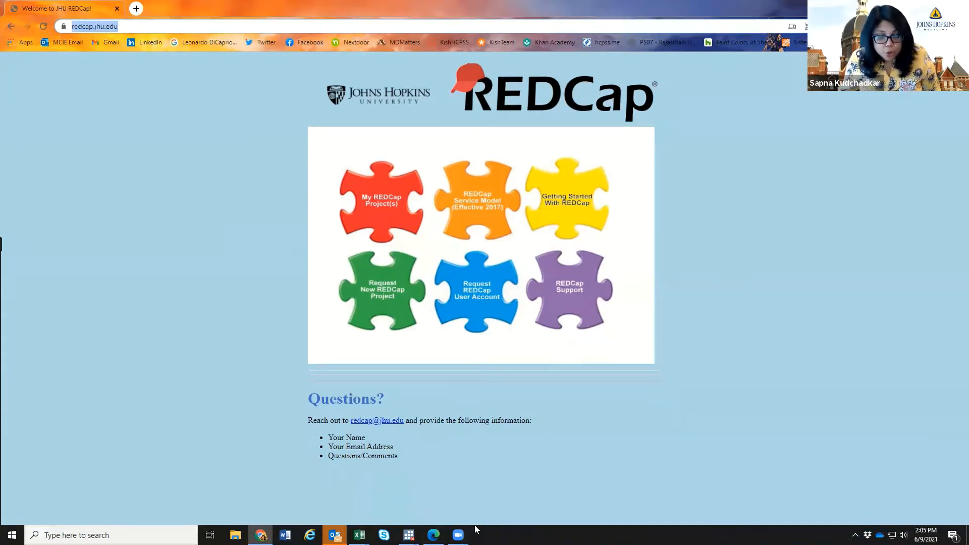
click(434, 534)
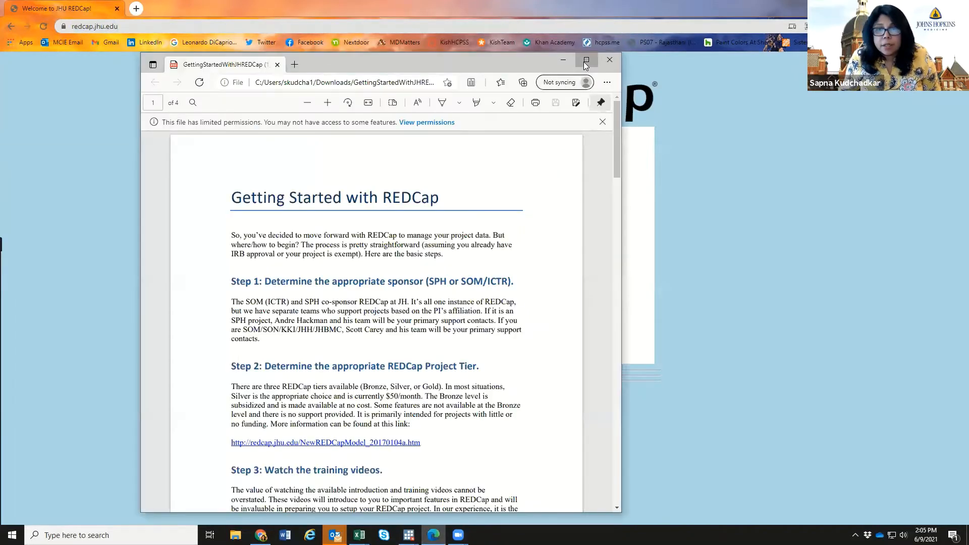
click(585, 62)
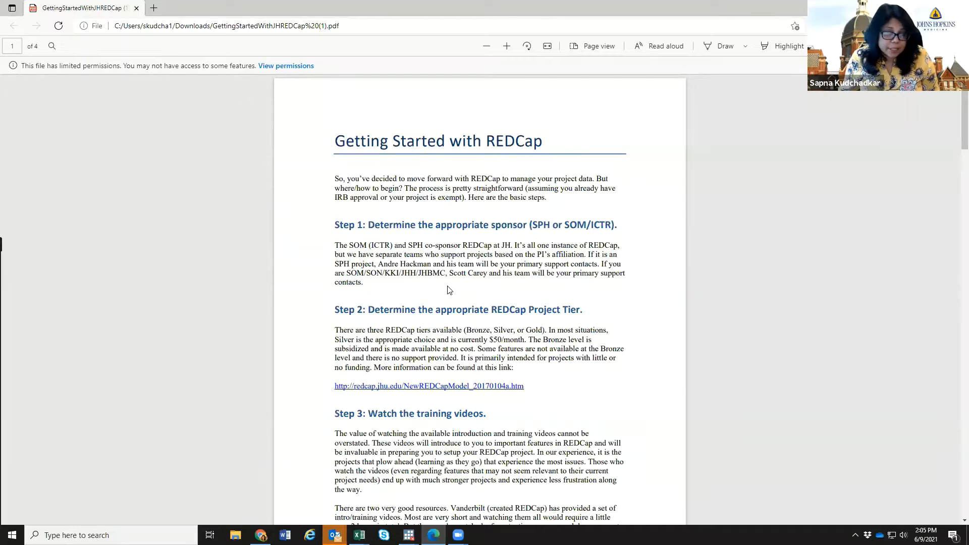
scroll(449, 290, down, 5)
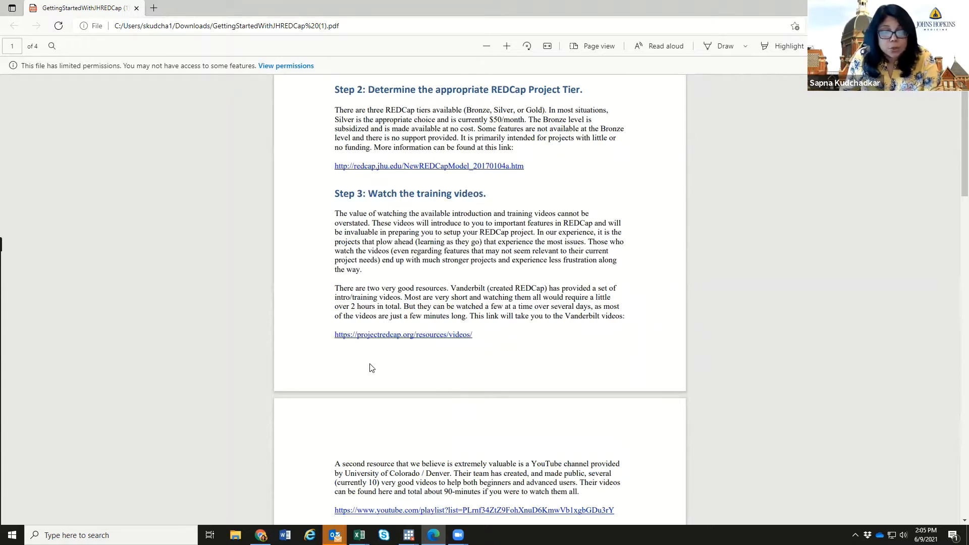
scroll(369, 359, down, 5)
scroll(370, 367, down, 3)
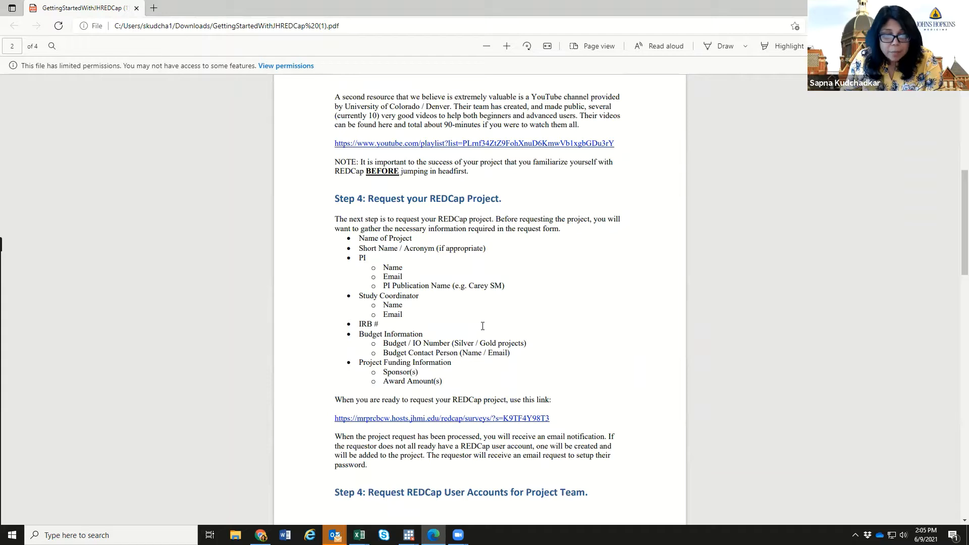
scroll(461, 348, down, 6)
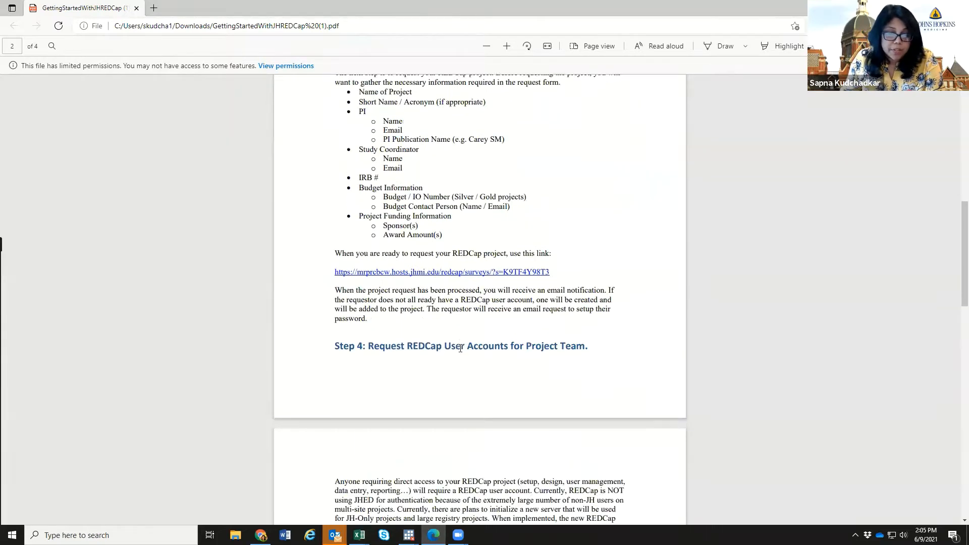
scroll(460, 349, down, 7)
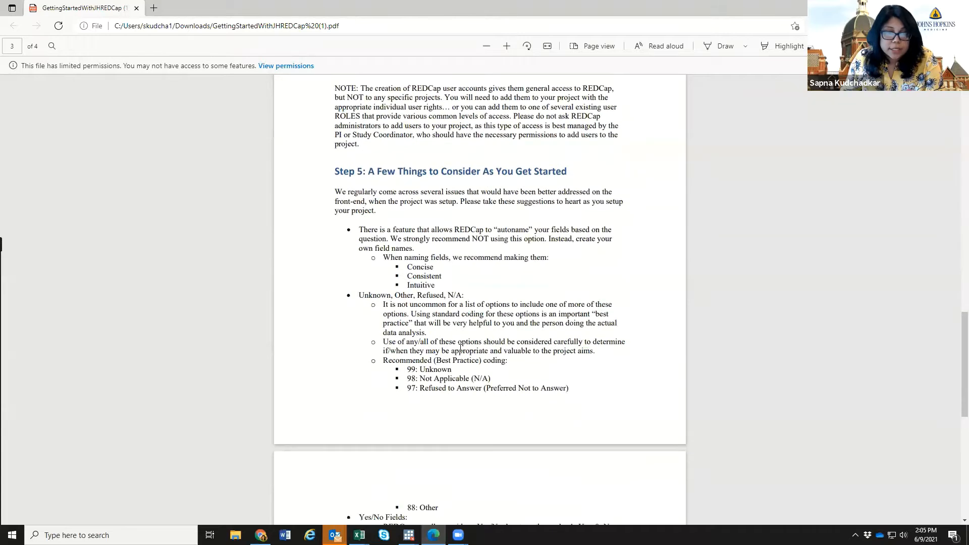
scroll(460, 349, down, 3)
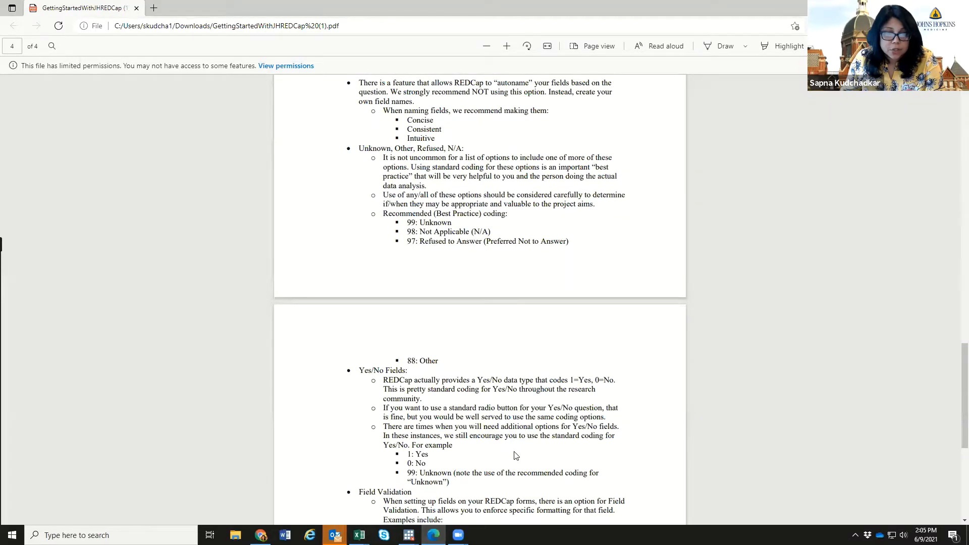
scroll(515, 456, down, 6)
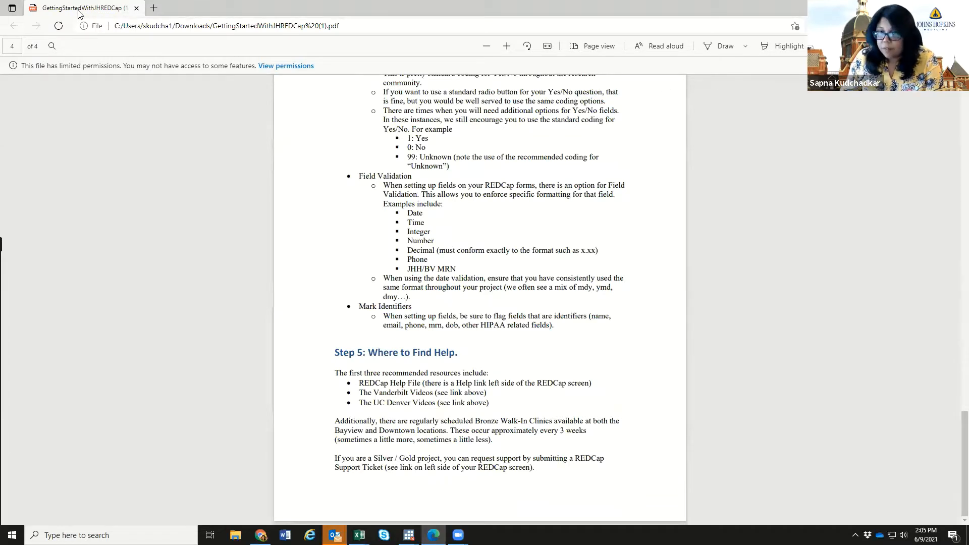
- Back on the REDCap home page, start a New REDCap Project request and scroll the form
key(alt+Tab)
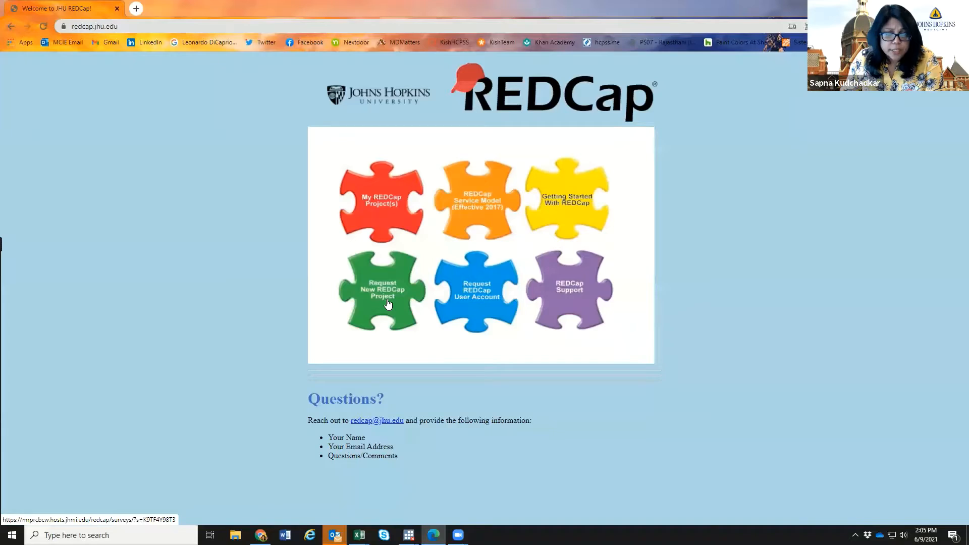
click(387, 303)
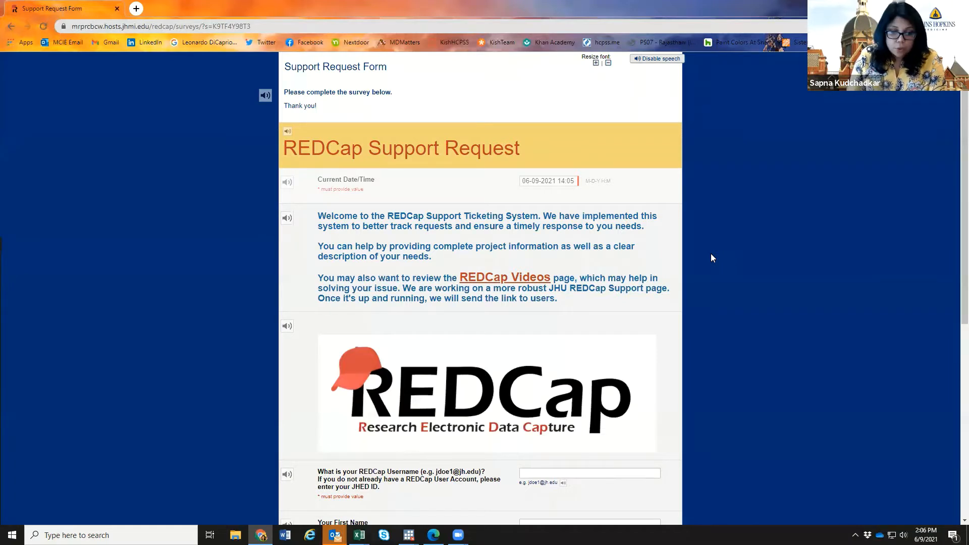
scroll(692, 266, down, 4)
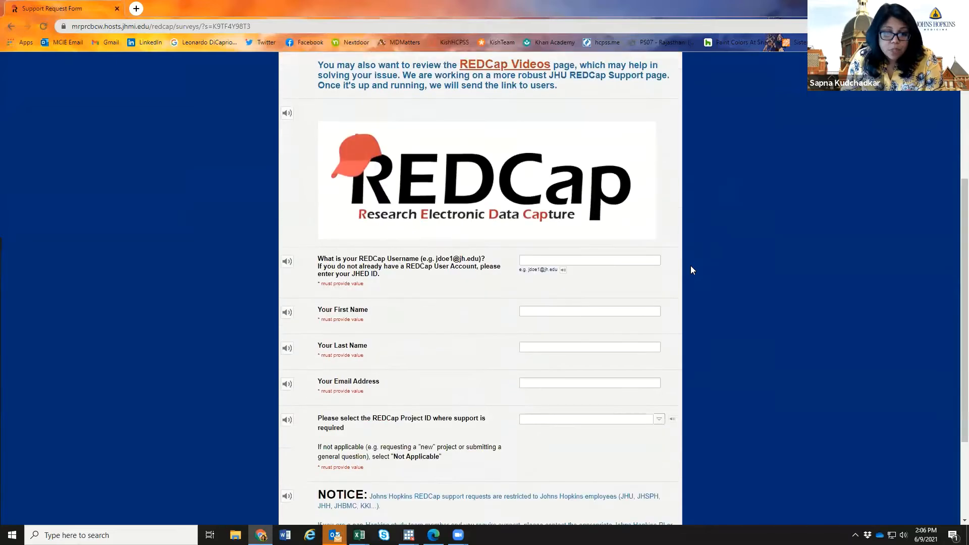
scroll(691, 266, down, 1)
- Enter the requester's REDCap username, first name, last name and e-mail address
click(616, 220)
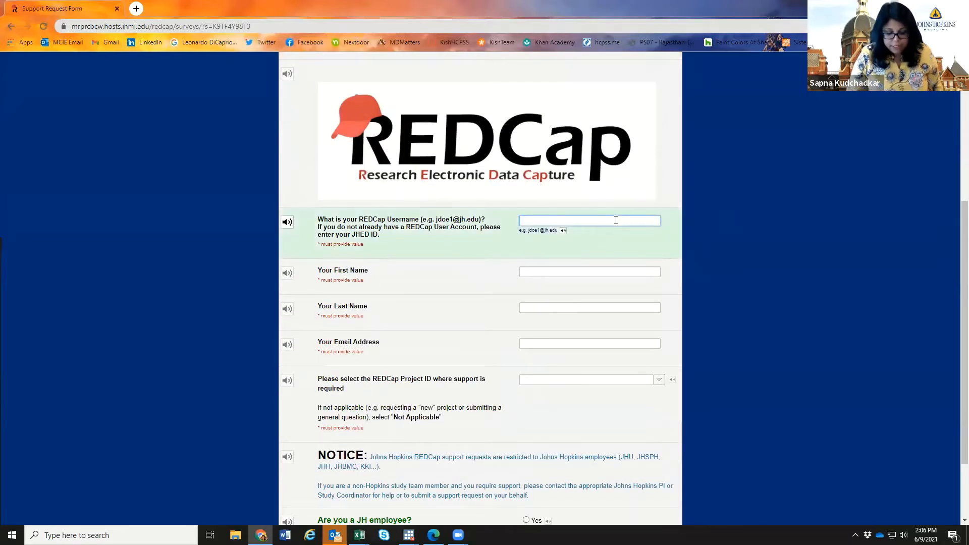
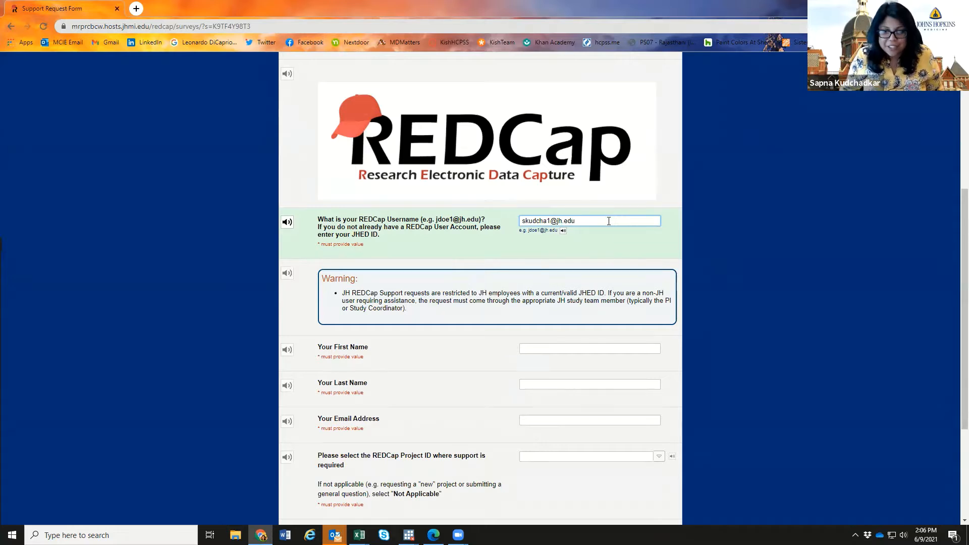
click(583, 349)
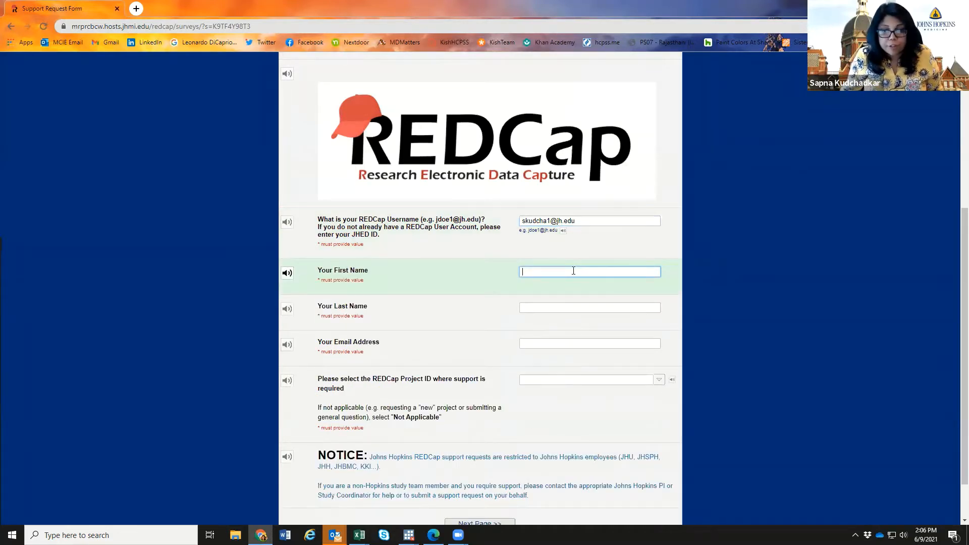
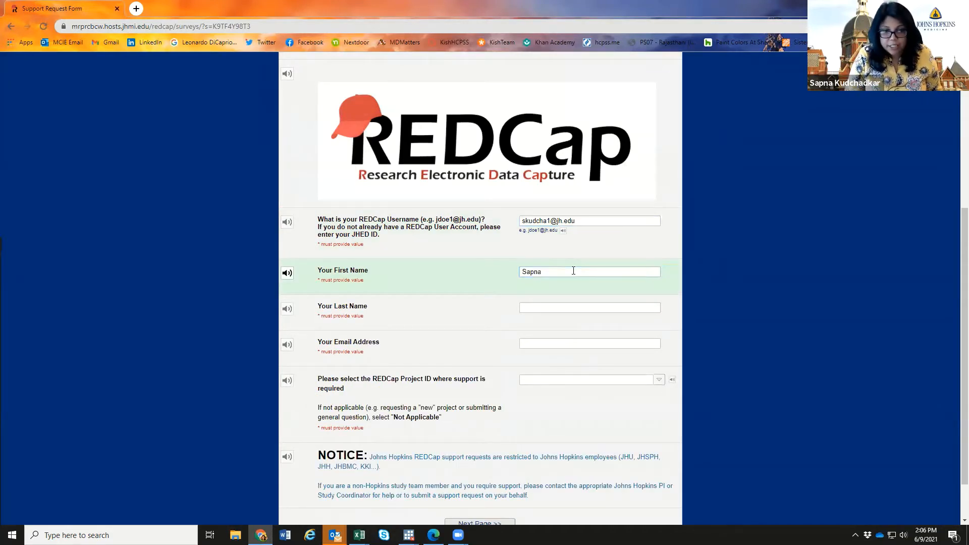
key(Tab)
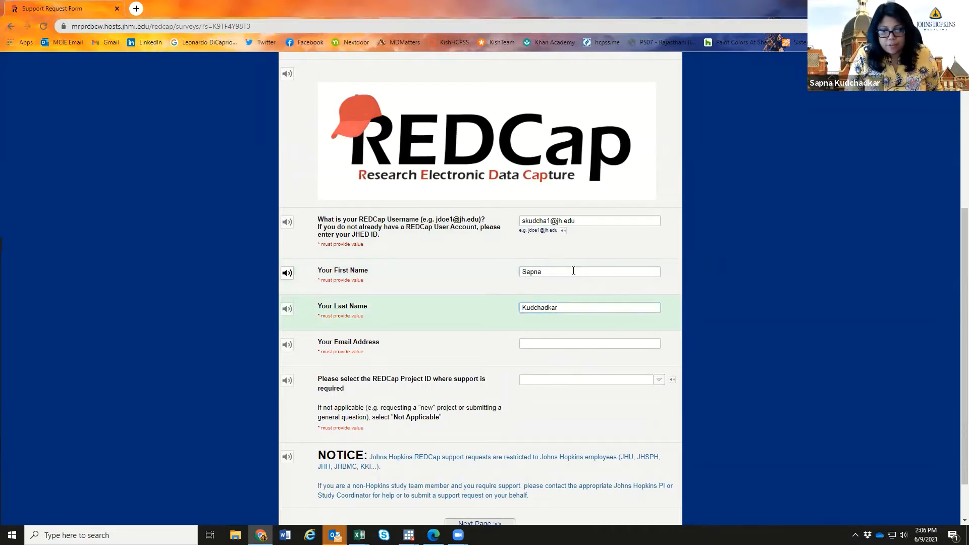
key(Tab)
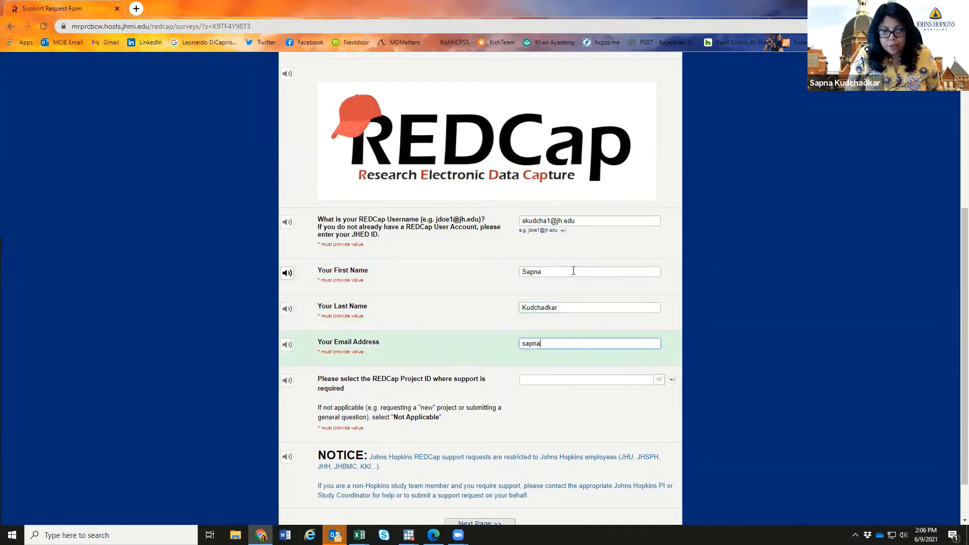
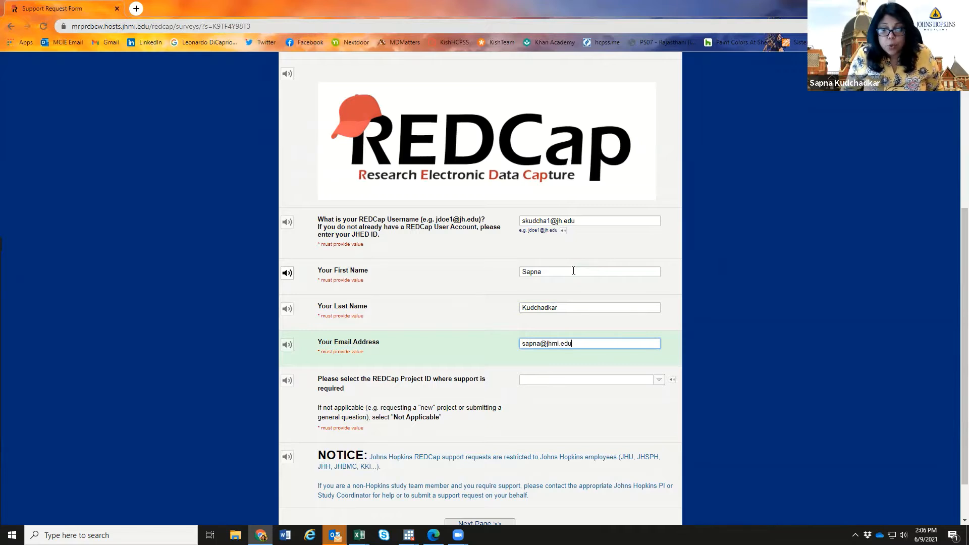
- Set Project ID to [0] Not Applicable, go to the next page, and choose New REDCap Project
click(660, 382)
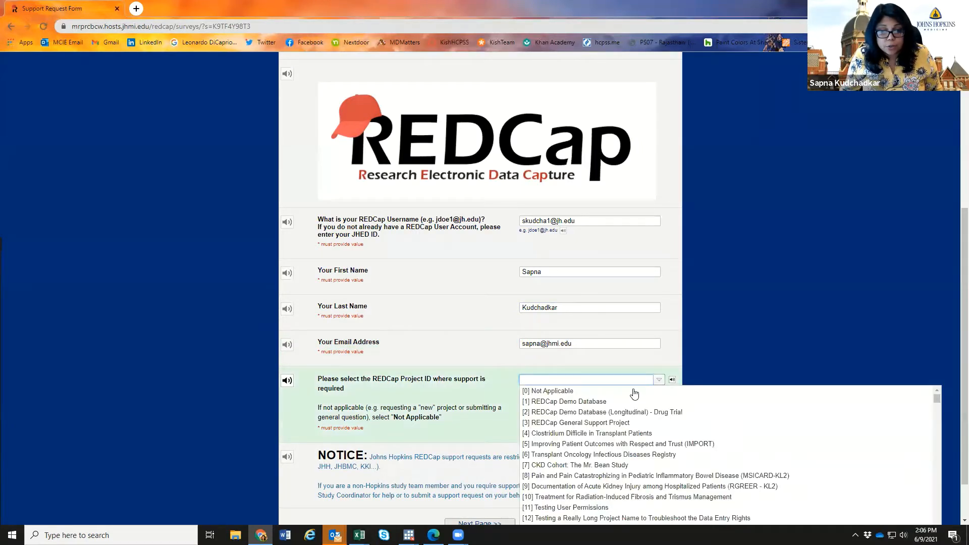
click(580, 394)
scroll(389, 384, down, 1)
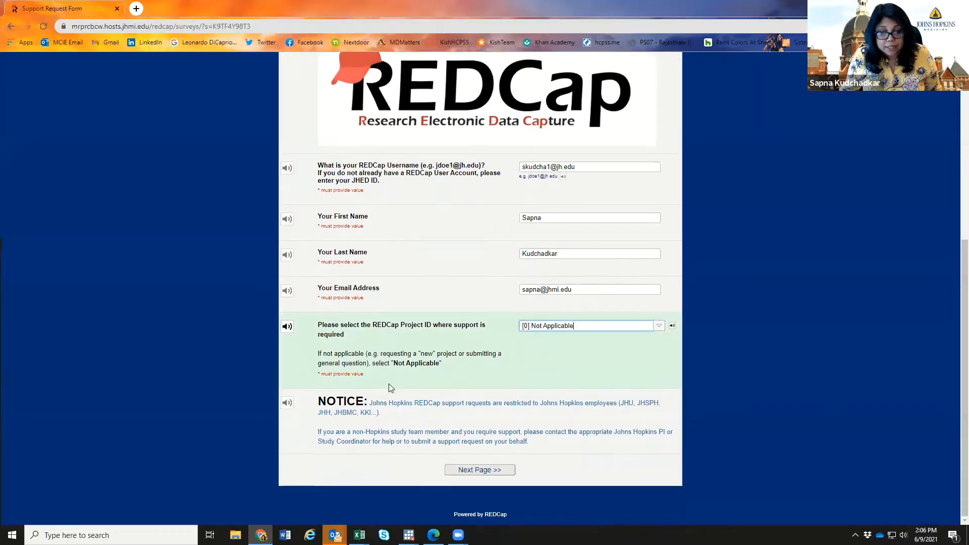
click(497, 470)
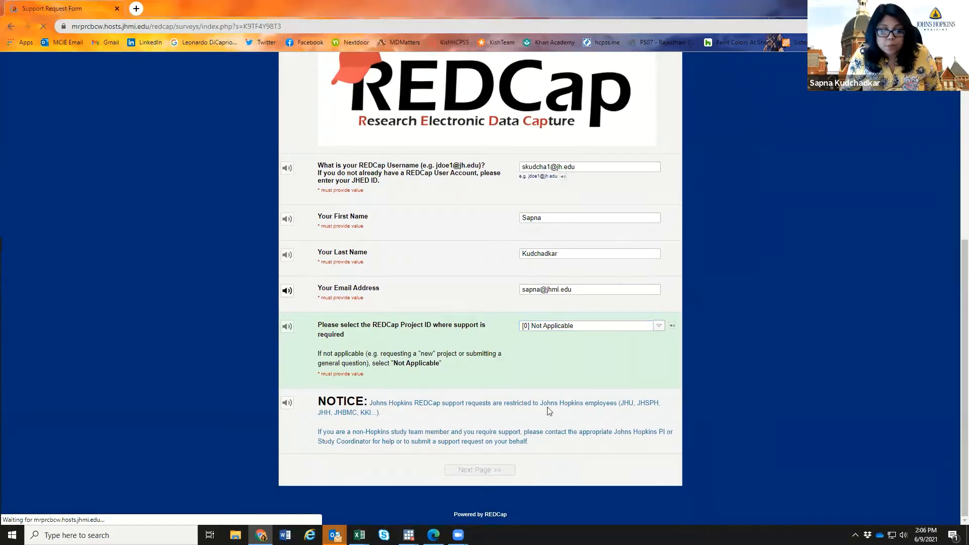
click(531, 142)
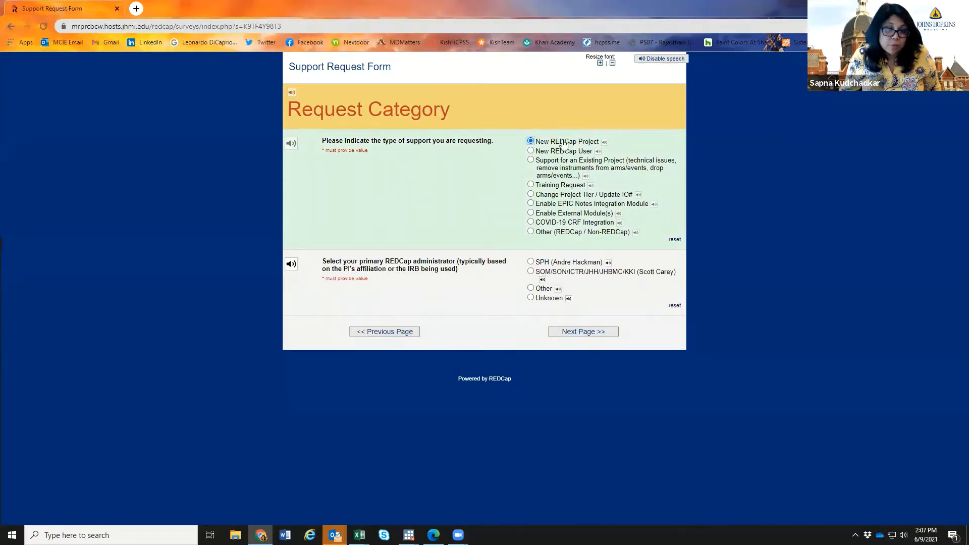
- Pick the SOM/SON/ICTR/JHH/JHBMC/KKI administrator, then set PI affiliation to SOM and COVID-19 data to No
click(530, 272)
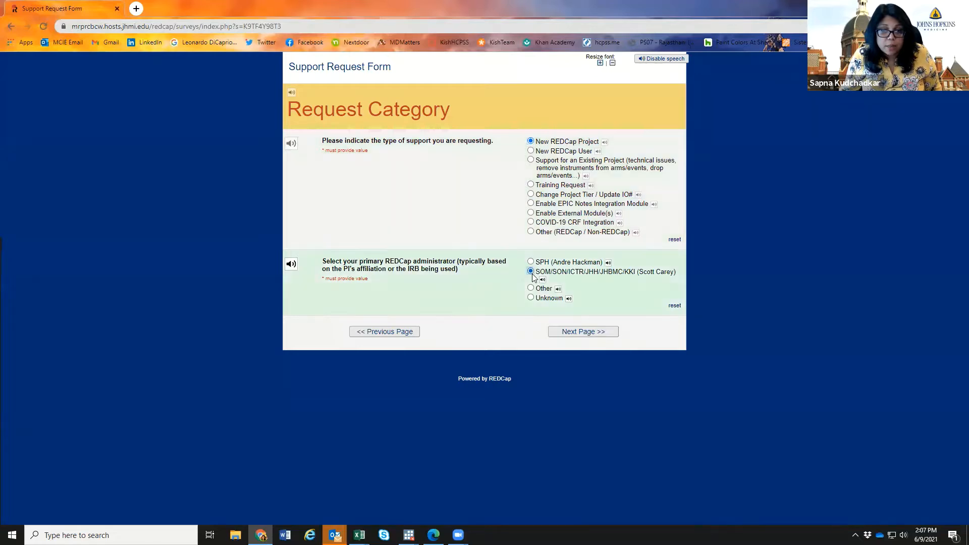
click(582, 336)
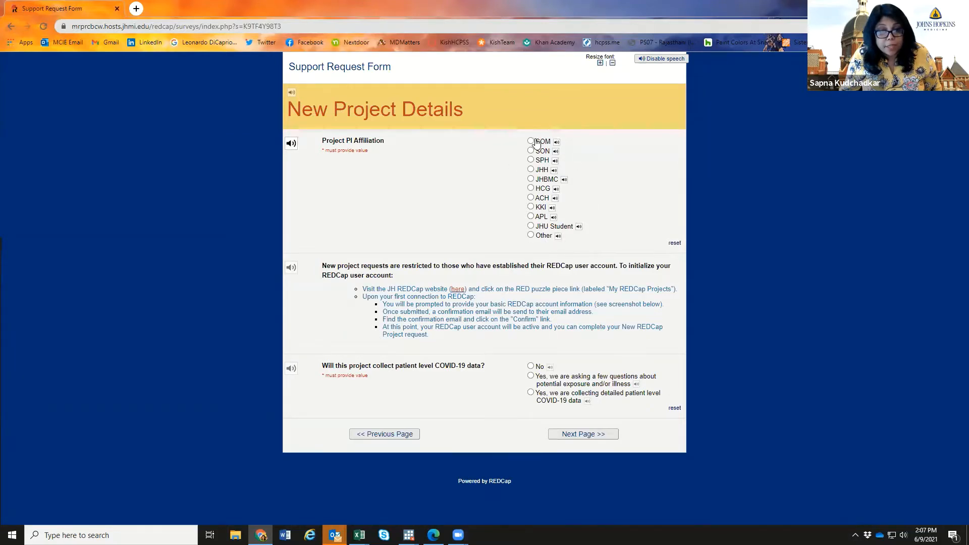
click(531, 140)
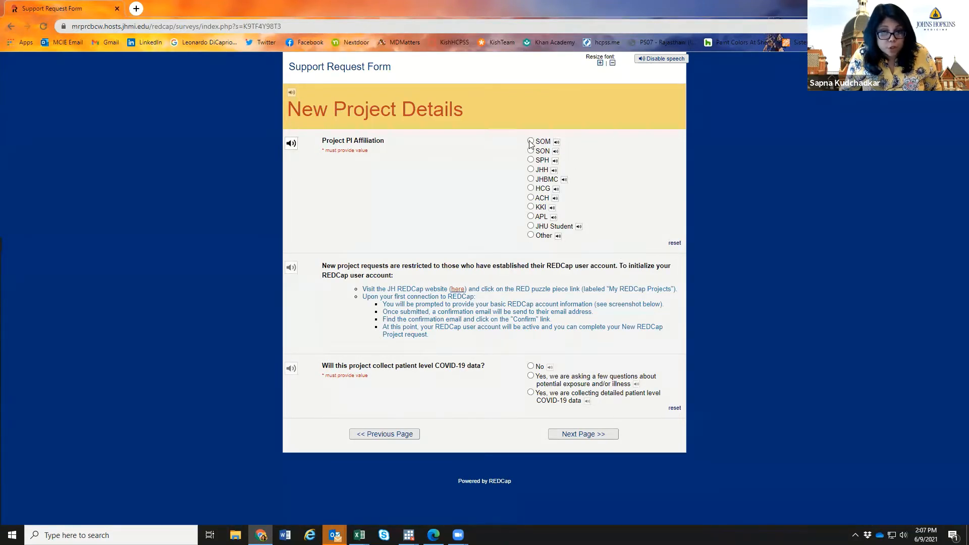
scroll(651, 376, down, 4)
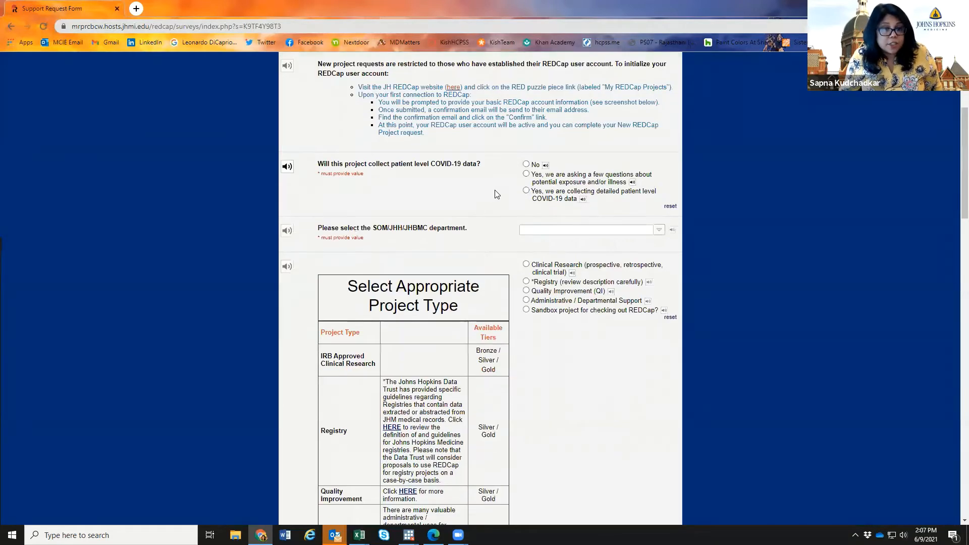
click(526, 165)
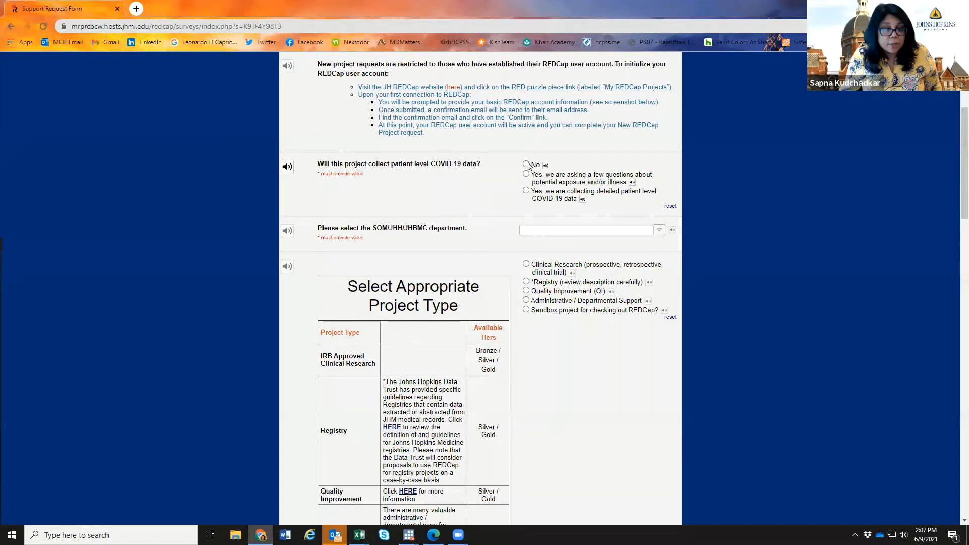
- Set the department to Anesthesiology & Critical Care Medicine
click(658, 230)
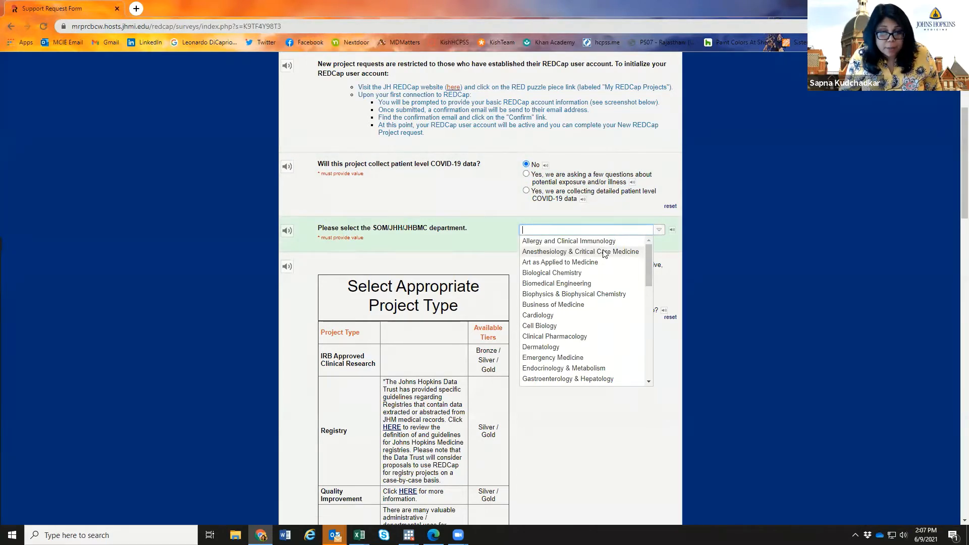
click(604, 253)
scroll(569, 347, down, 2)
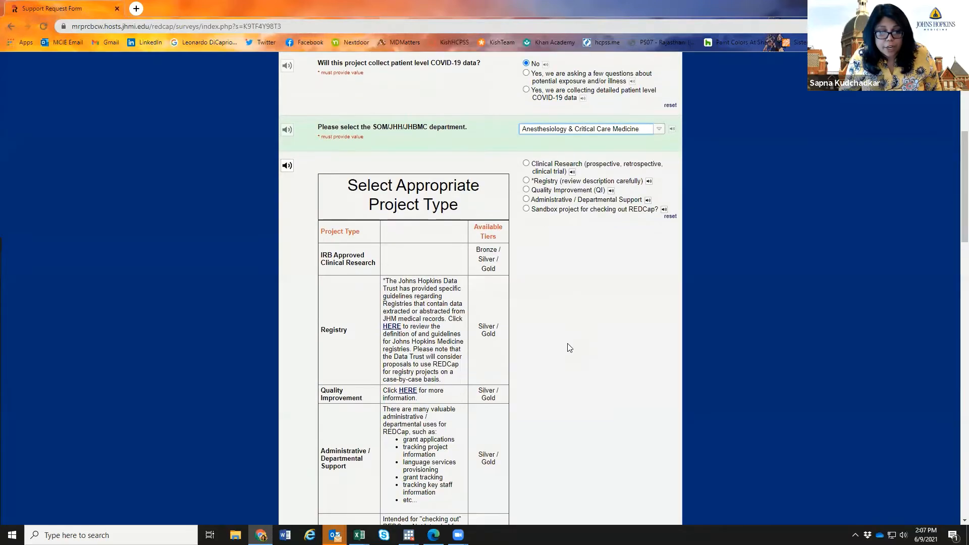
scroll(569, 347, down, 1)
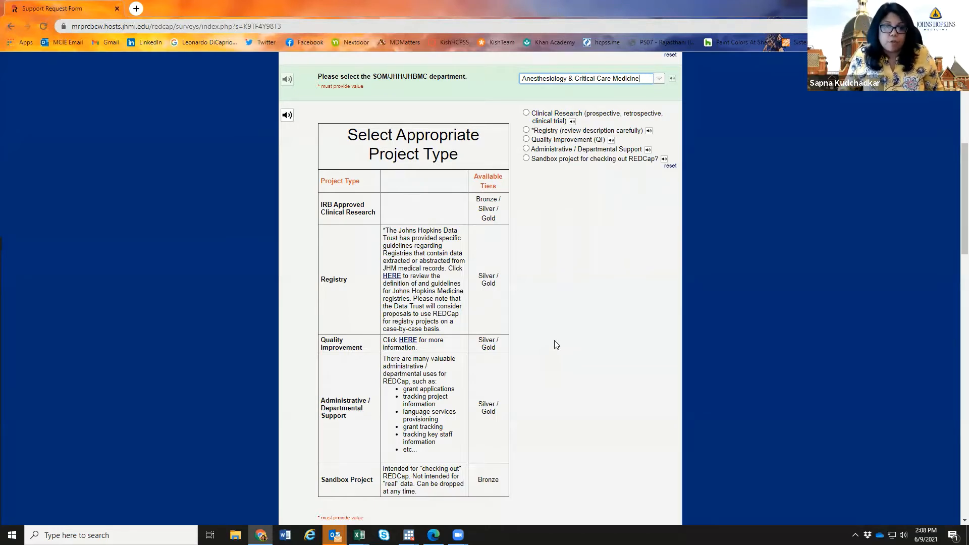
- Choose Clinical Research as the project type and Bronze as the support tier, then review the form
click(527, 113)
scroll(578, 273, down, 6)
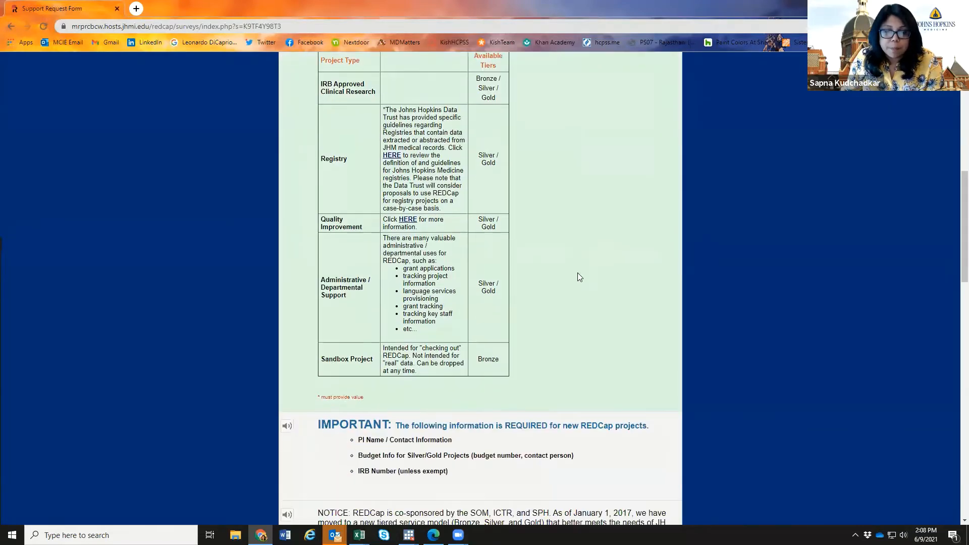
scroll(578, 276, down, 4)
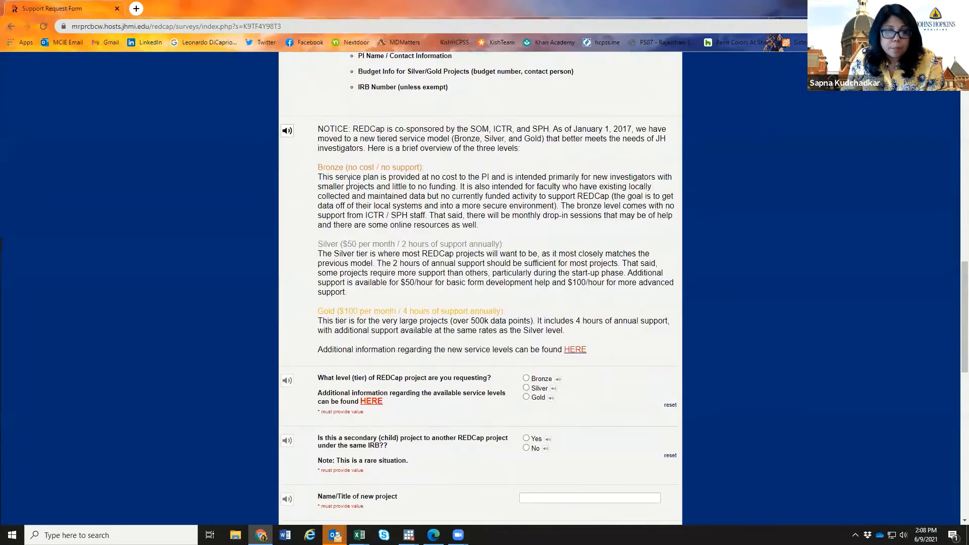
scroll(543, 329, down, 3)
click(527, 227)
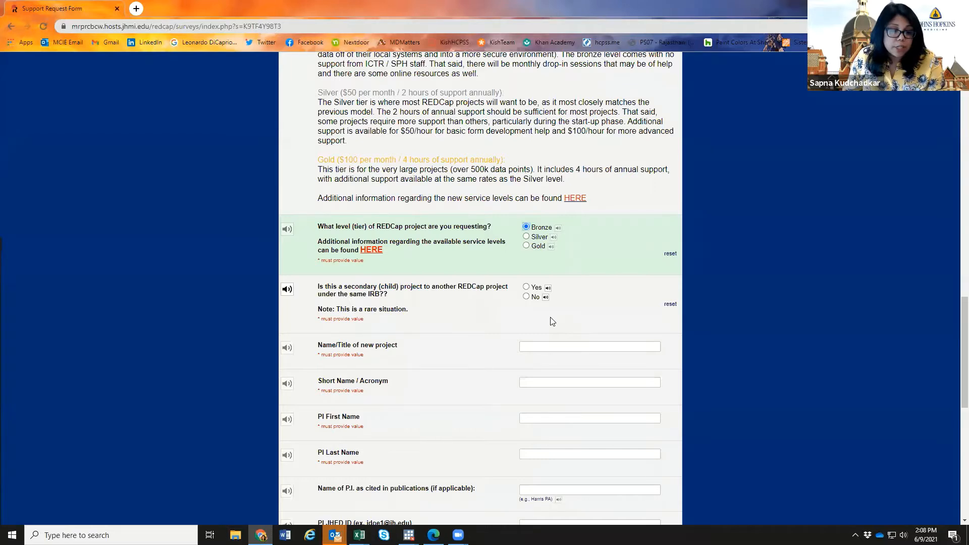
scroll(551, 318, down, 1)
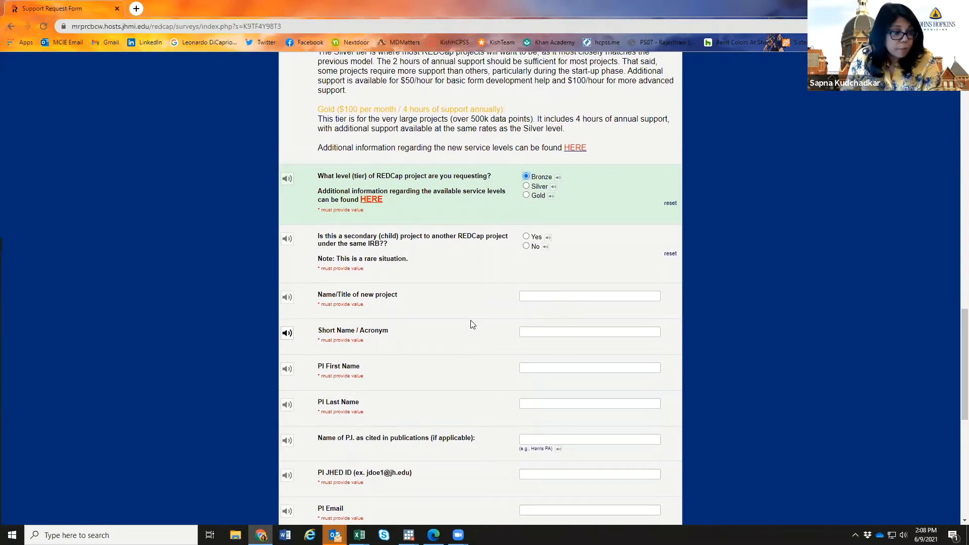
scroll(469, 319, down, 4)
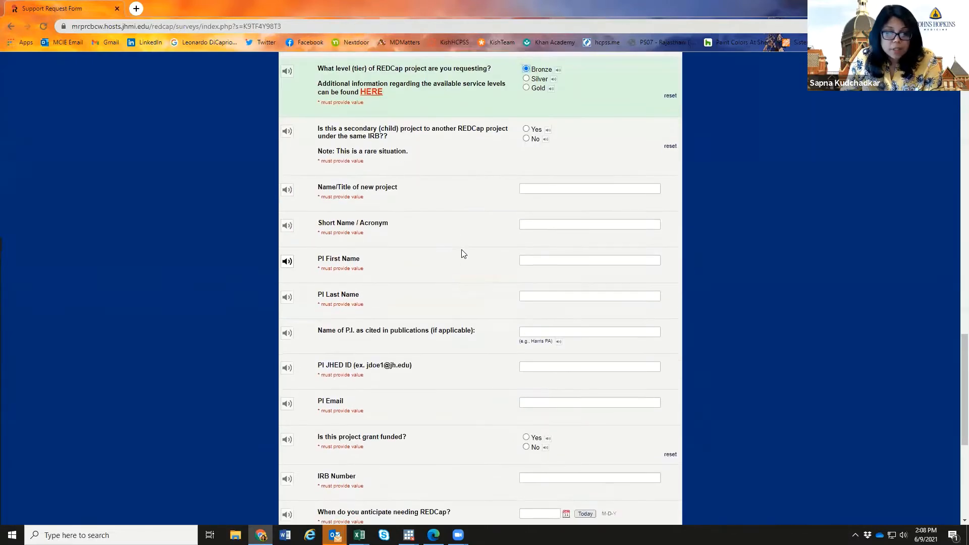
scroll(464, 254, down, 3)
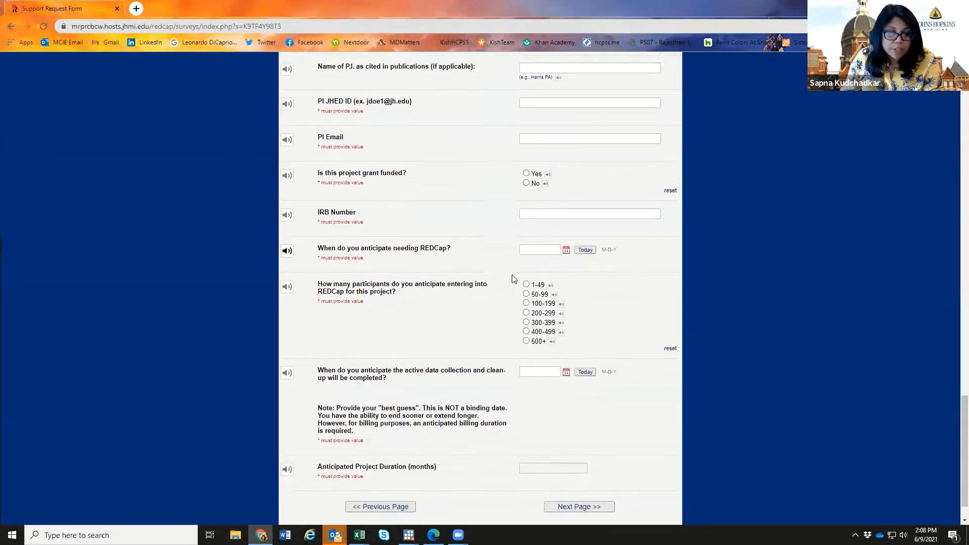
scroll(513, 277, down, 2)
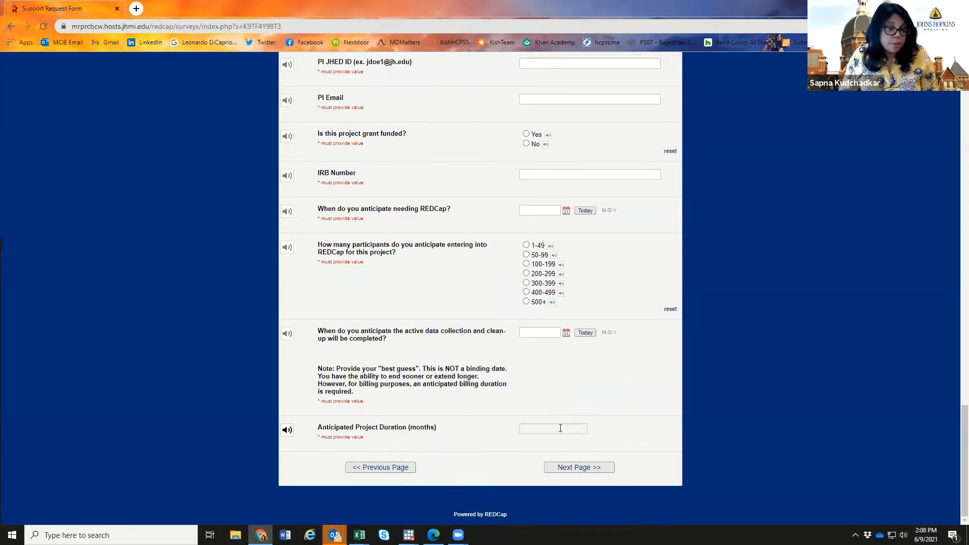
scroll(588, 315, up, 5)
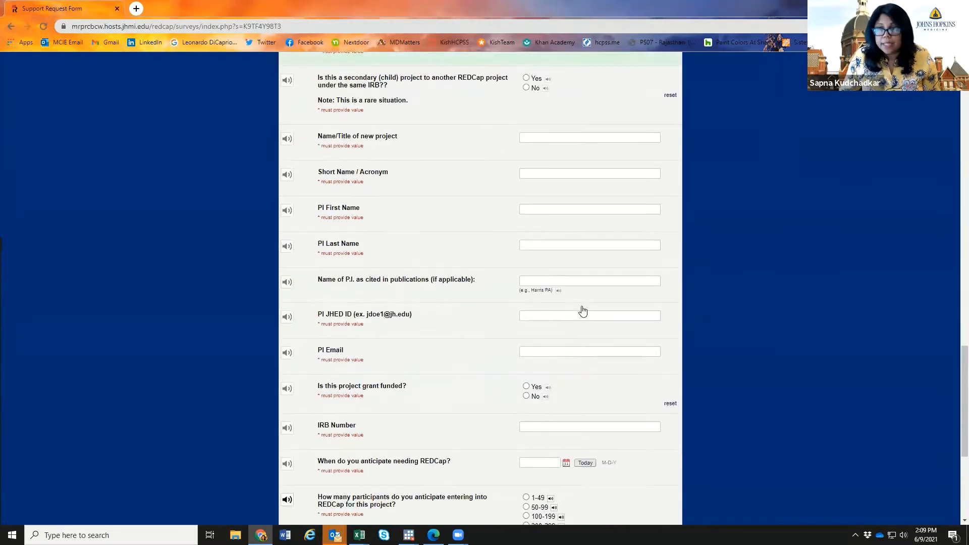
scroll(581, 309, up, 7)
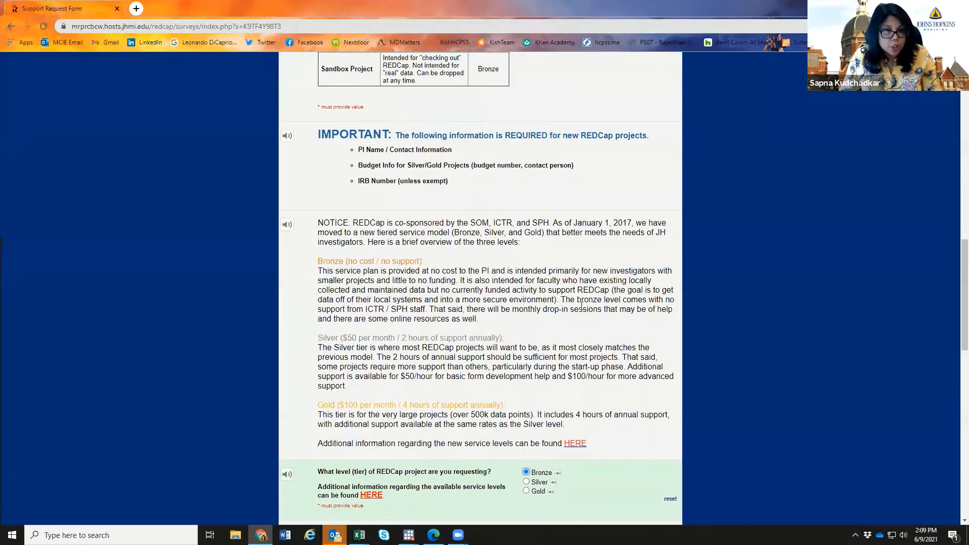
scroll(582, 307, up, 13)
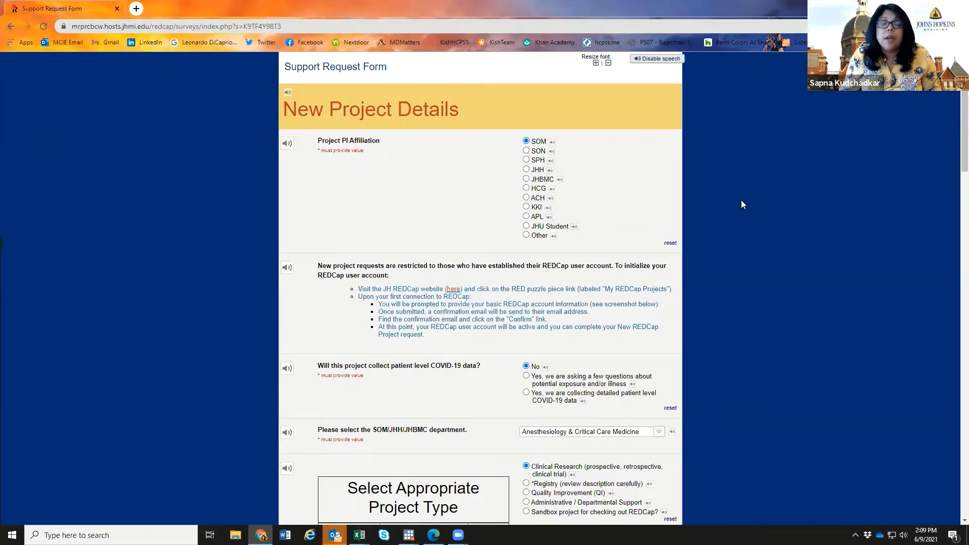
- Go to redcap.jhu.edu from the address bar, bringing up the Leave site? warning
click(136, 29)
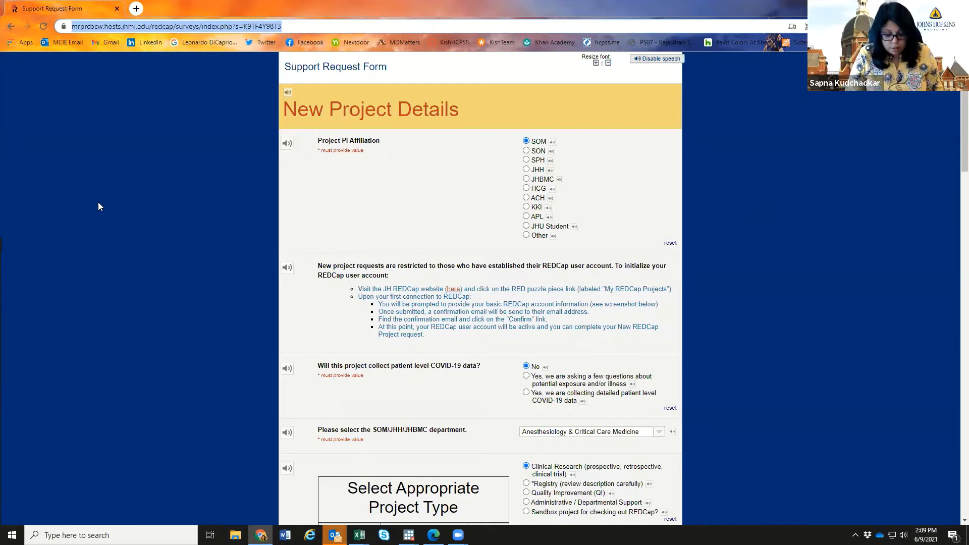
text(redcap.jhu.edu)
key(Return)
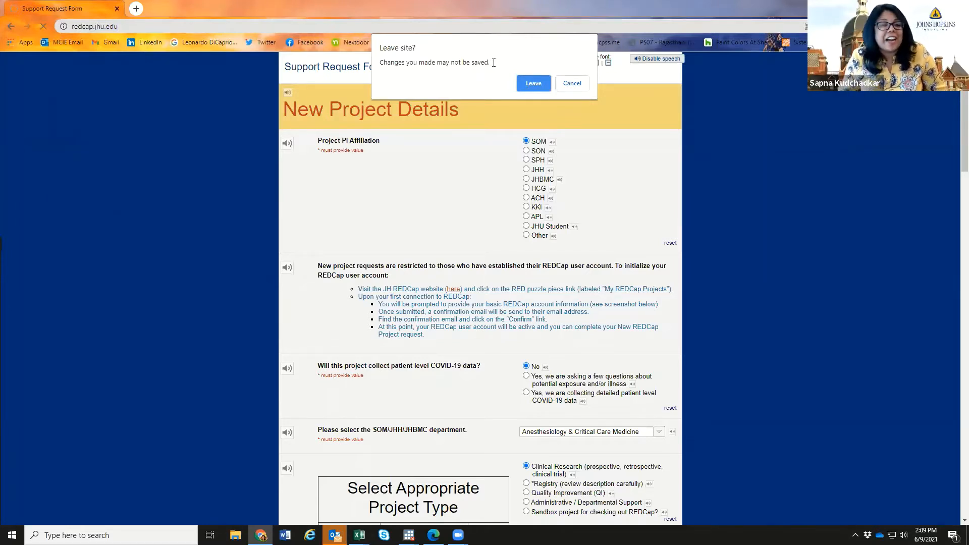
- Cancel the Leave site? warning to stay on the request form
click(572, 84)
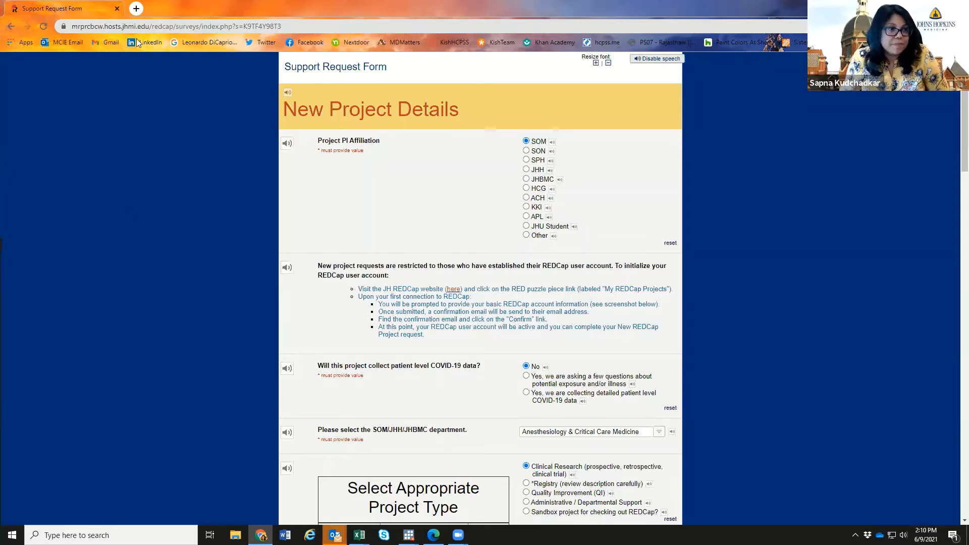
- Load redcap.jhu.edu again and confirm leaving the unsaved request form
click(308, 25)
text(redc)
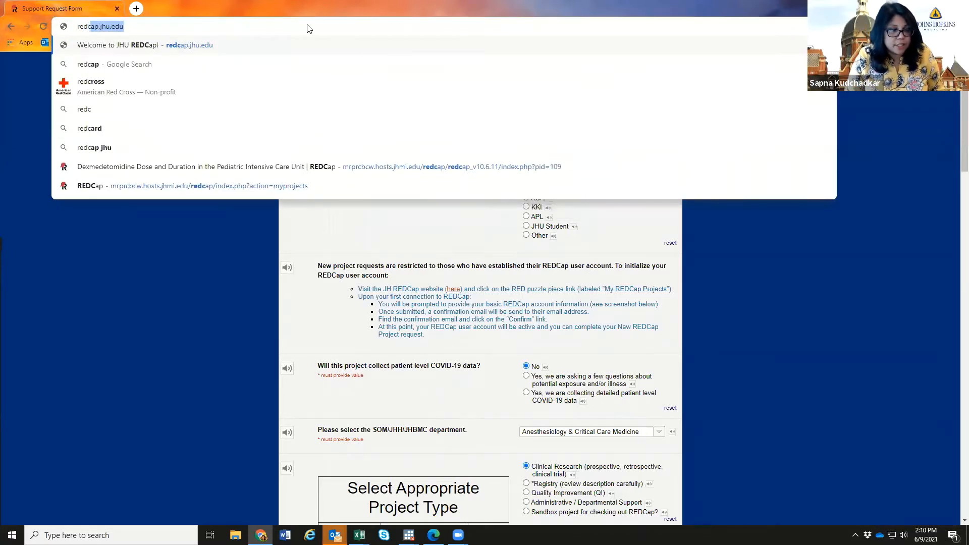
key(Return)
click(523, 100)
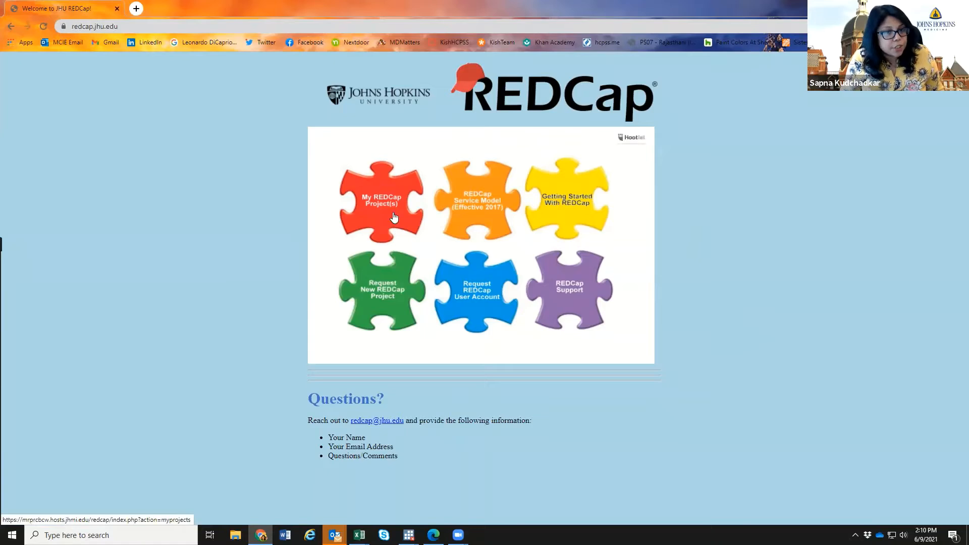
- Open My REDCap Project(s) and sign in with the Johns Hopkins institutional account
click(565, 358)
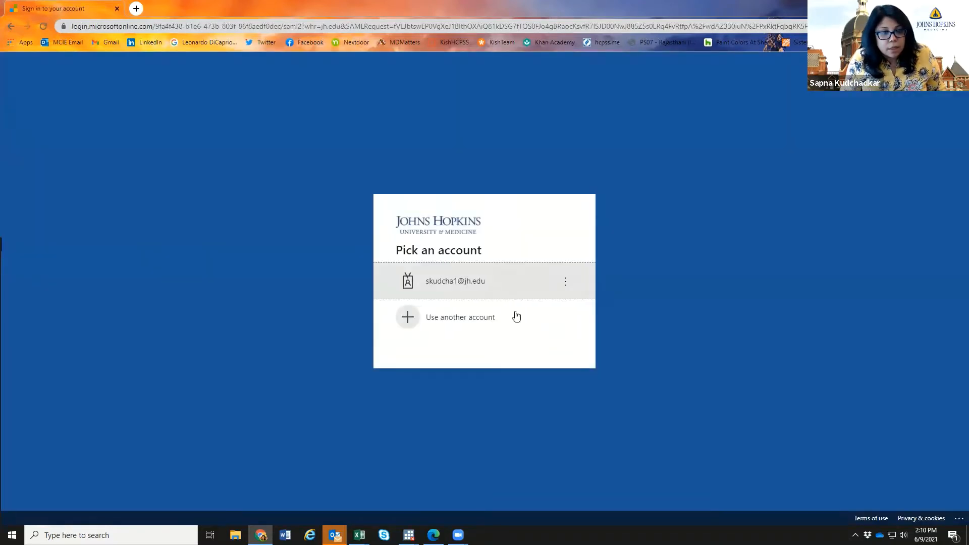
click(471, 286)
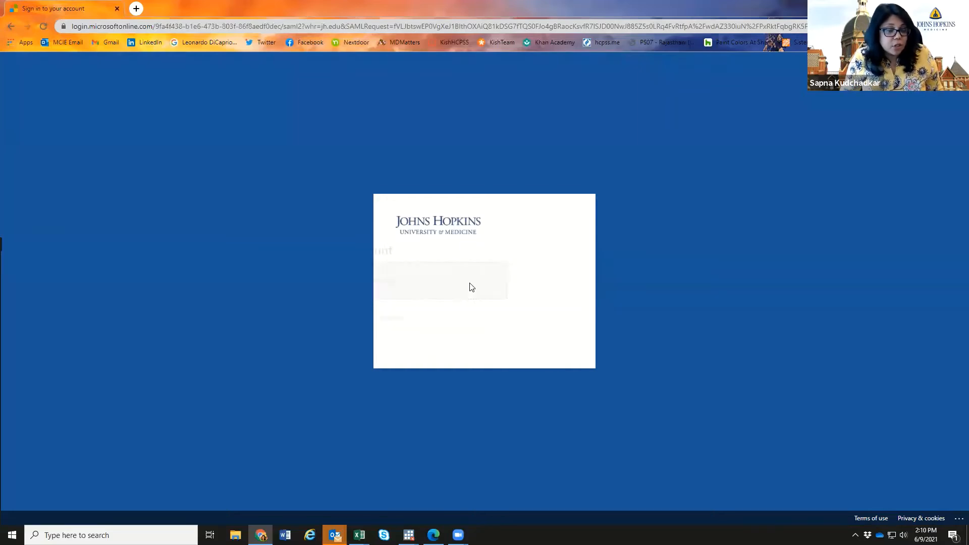
click(542, 297)
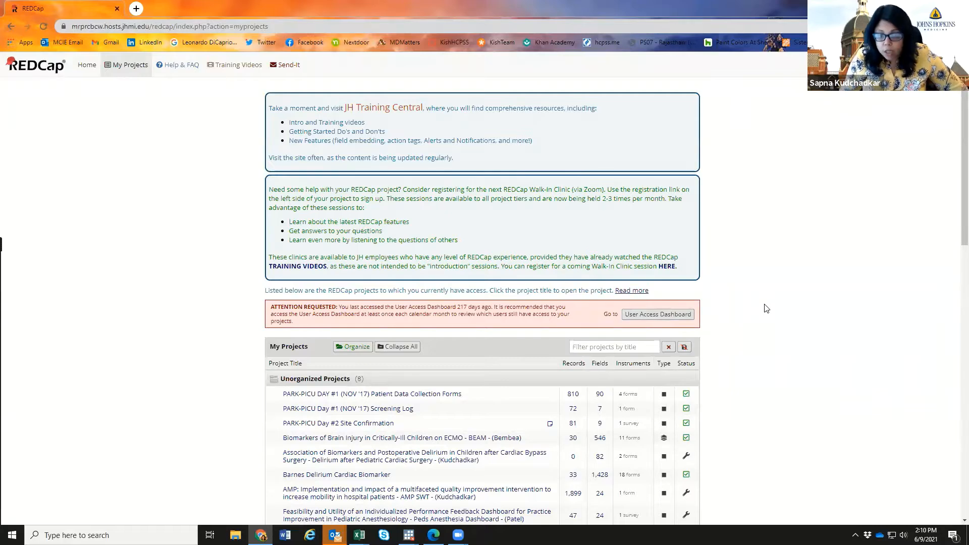
scroll(766, 309, down, 10)
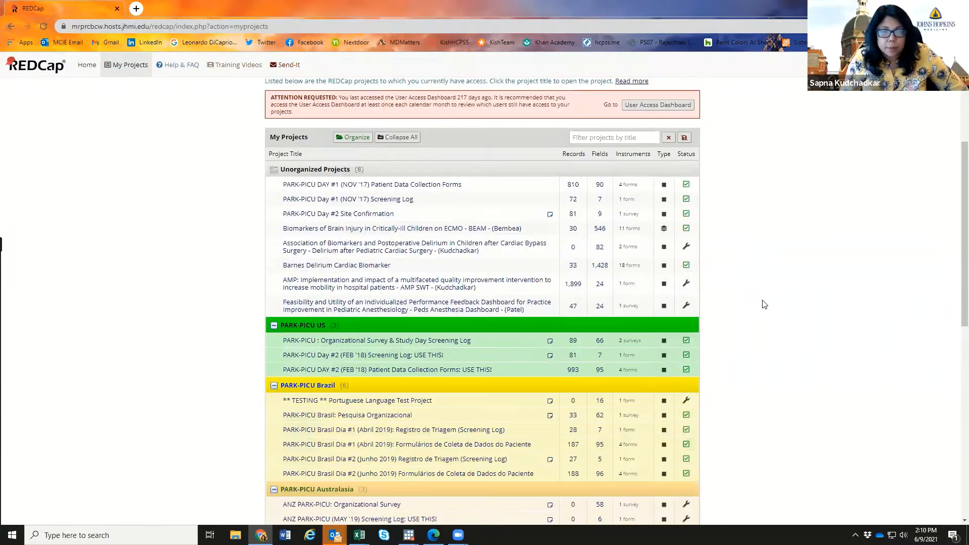
scroll(765, 303, down, 4)
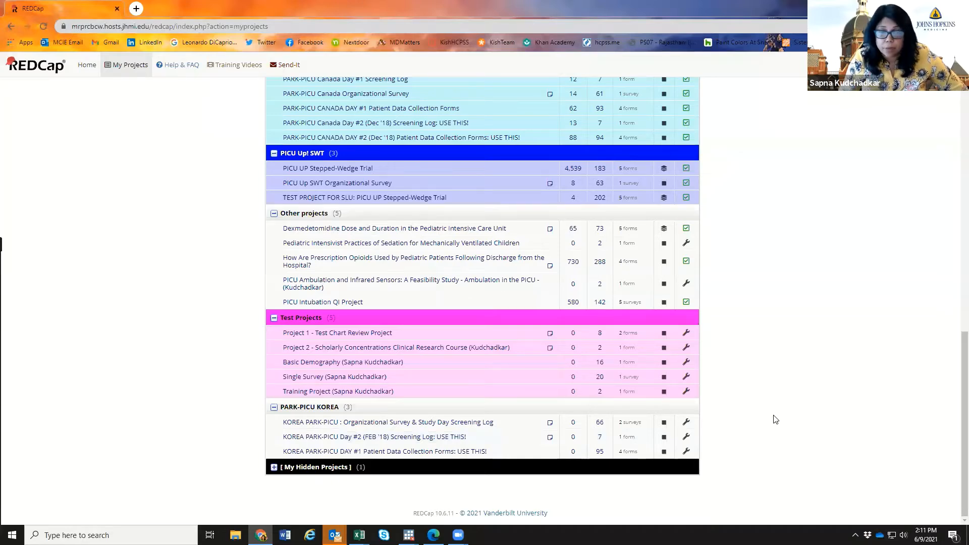
scroll(776, 420, up, 1)
scroll(776, 421, up, 3)
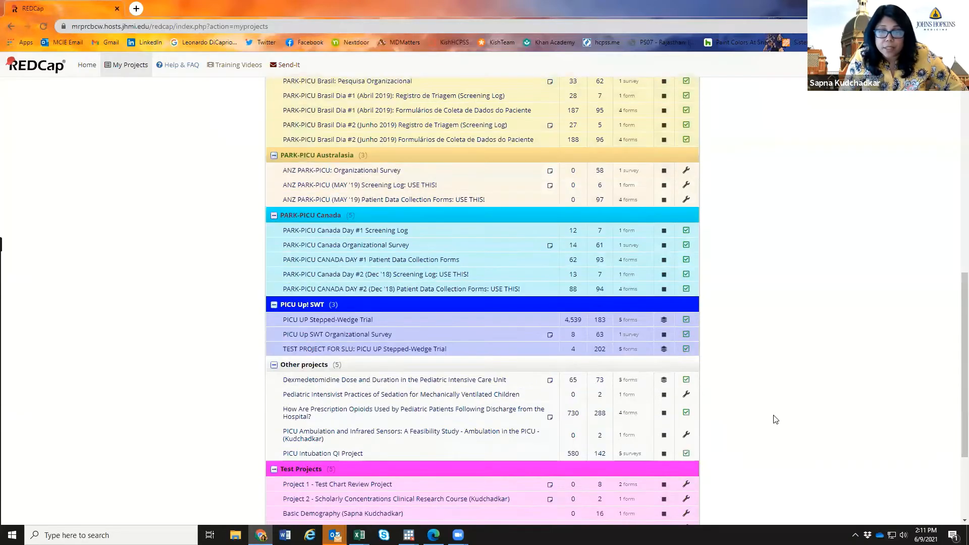
scroll(776, 420, up, 1)
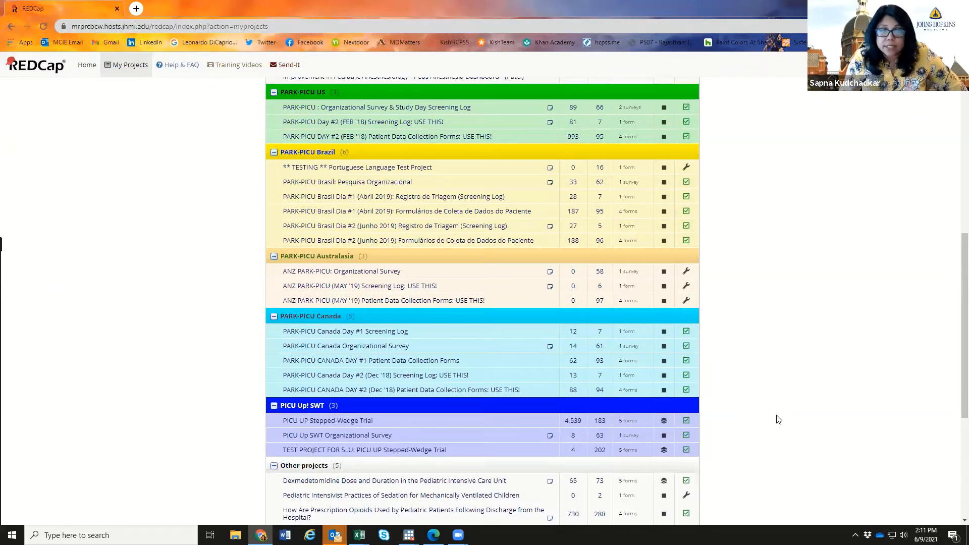
scroll(778, 420, up, 1)
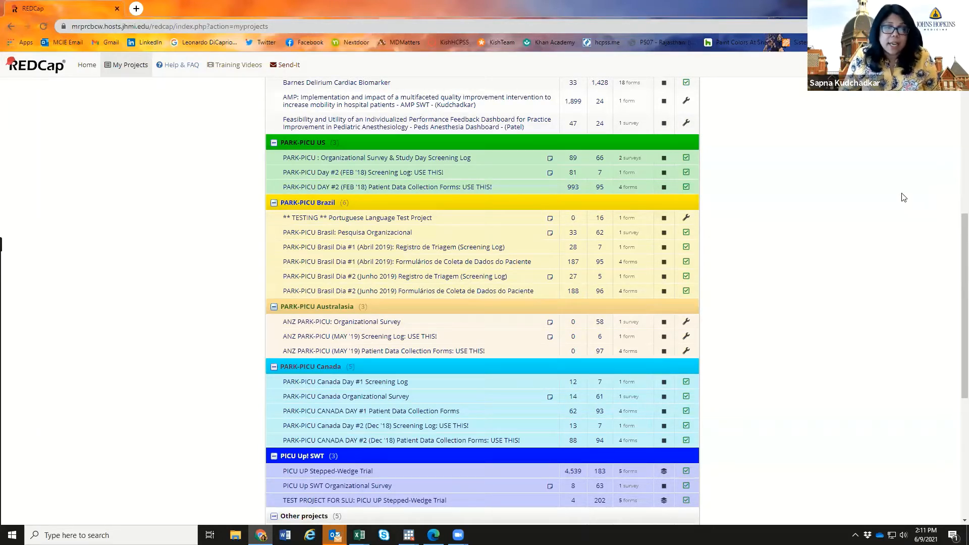
scroll(338, 311, up, 1)
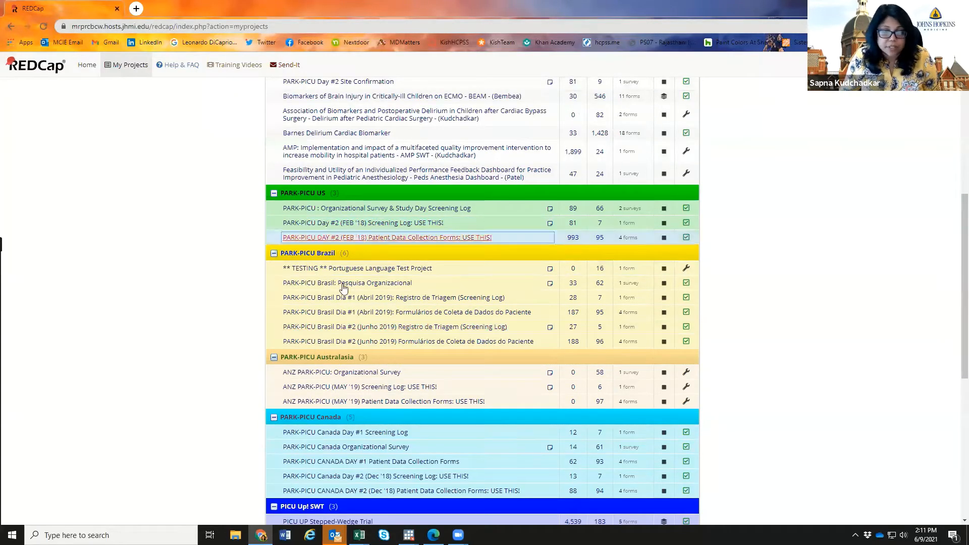
scroll(697, 334, up, 2)
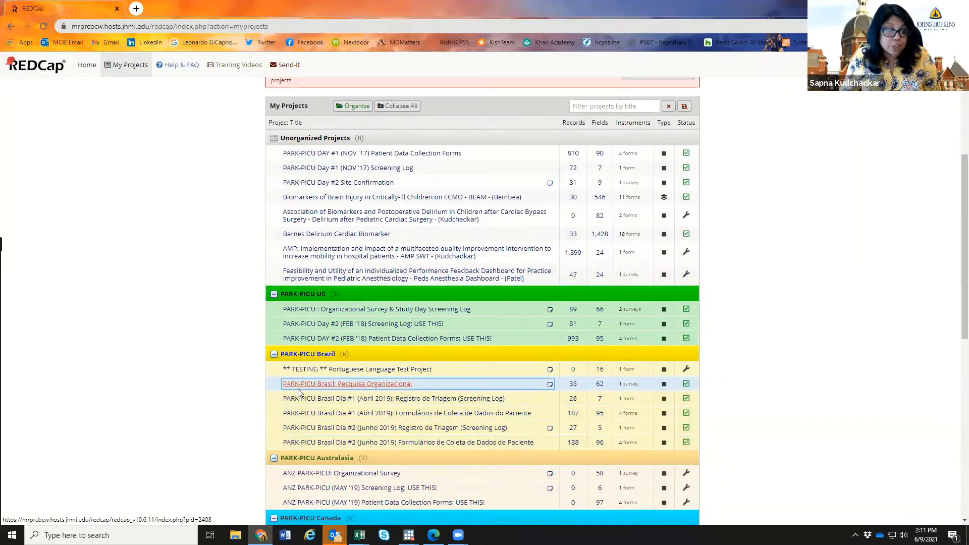
click(332, 390)
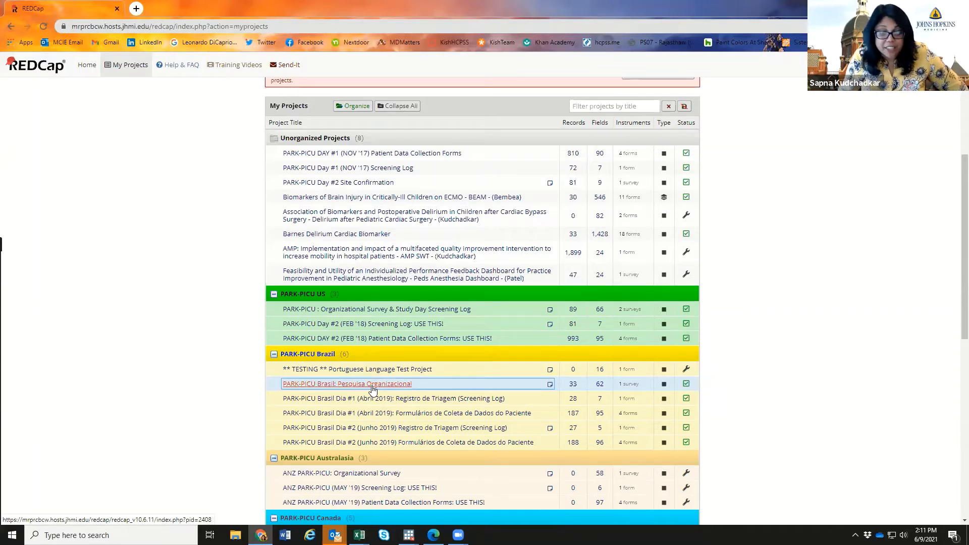
click(745, 388)
scroll(747, 388, up, 2)
scroll(746, 388, down, 2)
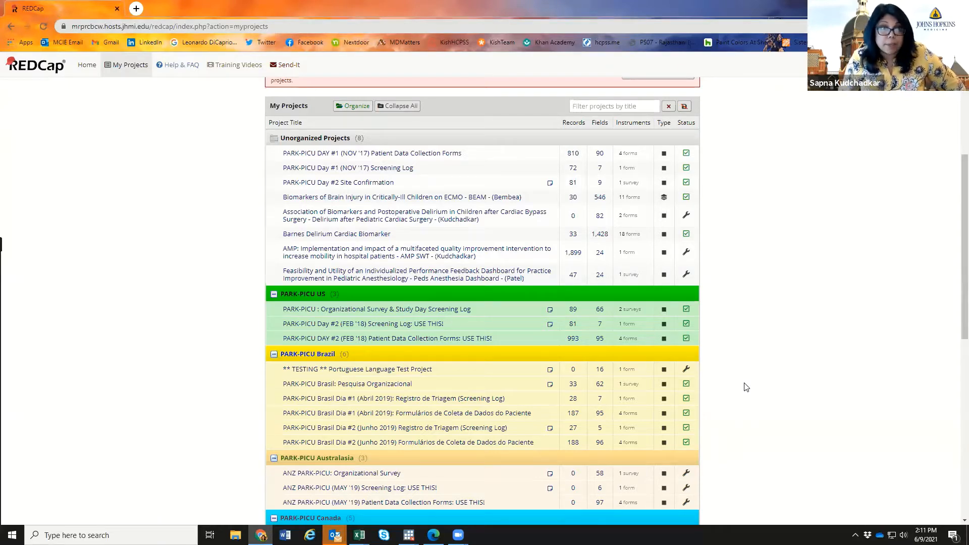
scroll(746, 387, down, 4)
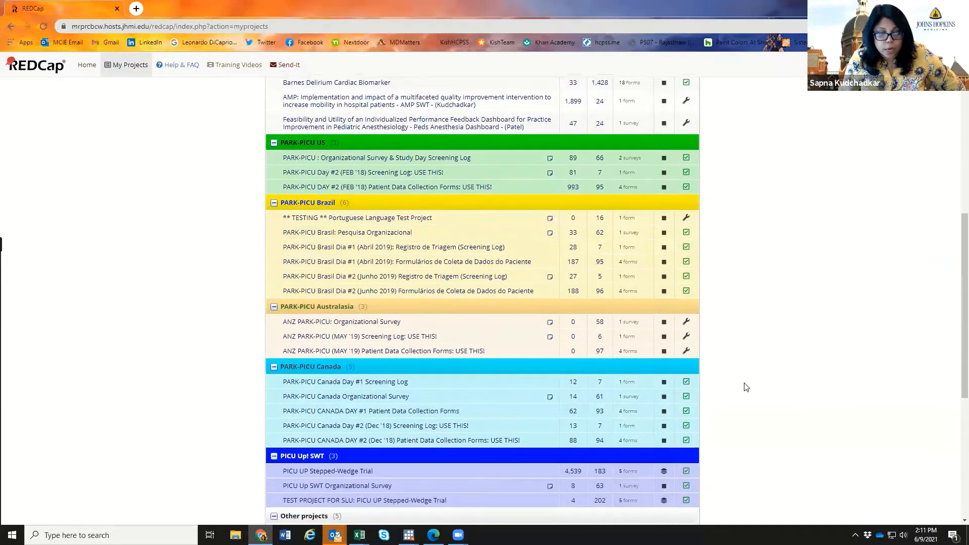
scroll(747, 387, down, 1)
scroll(746, 387, down, 1)
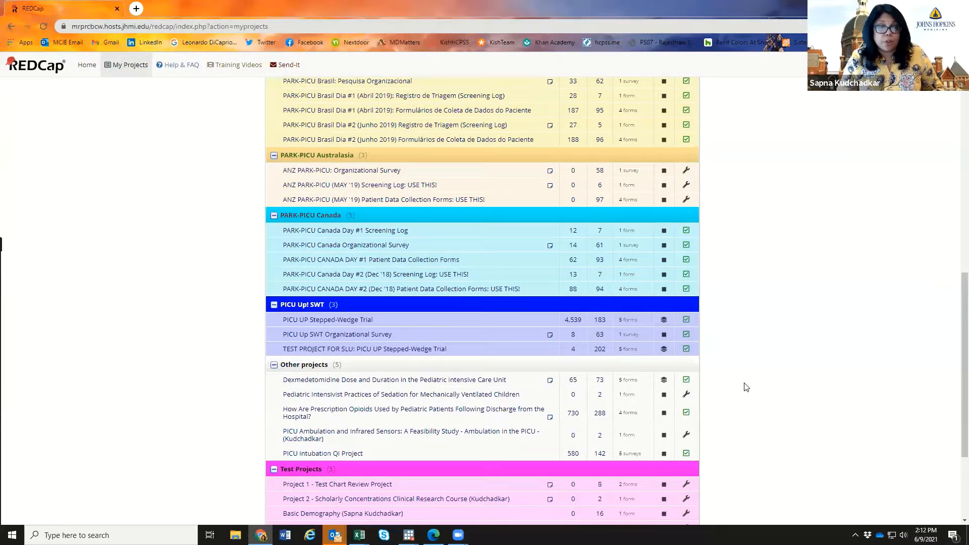
scroll(746, 387, down, 2)
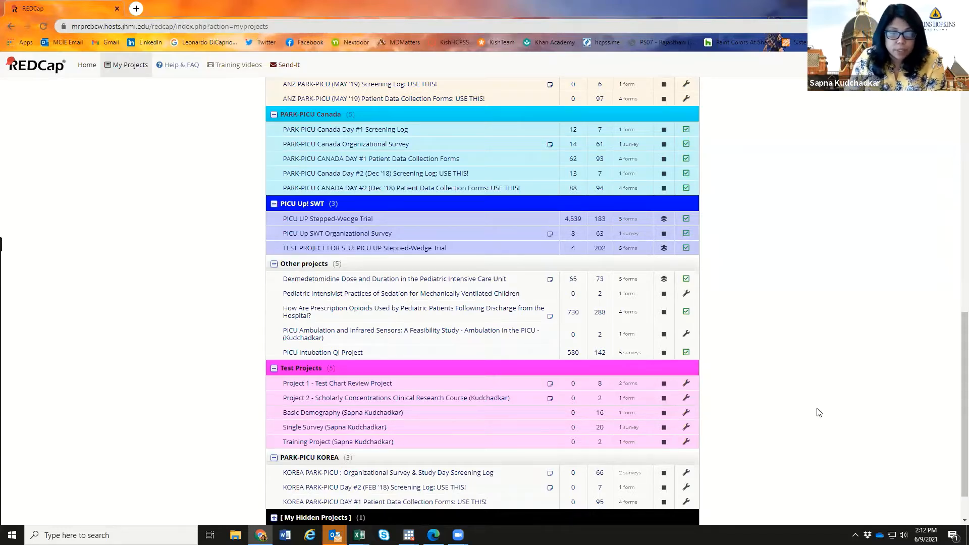
- Open the Dexmedetomidine Dose and Duration project and return to its Project Home page
click(424, 280)
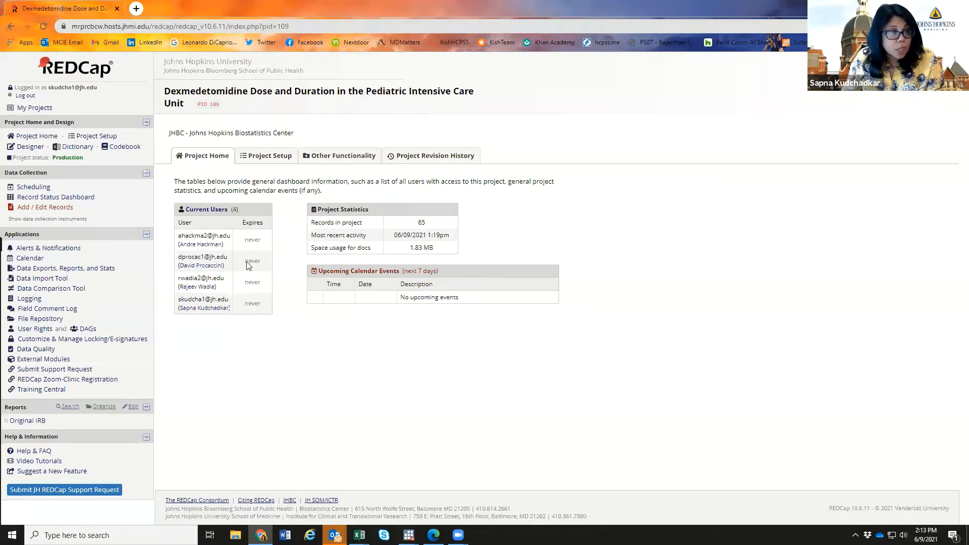
click(21, 108)
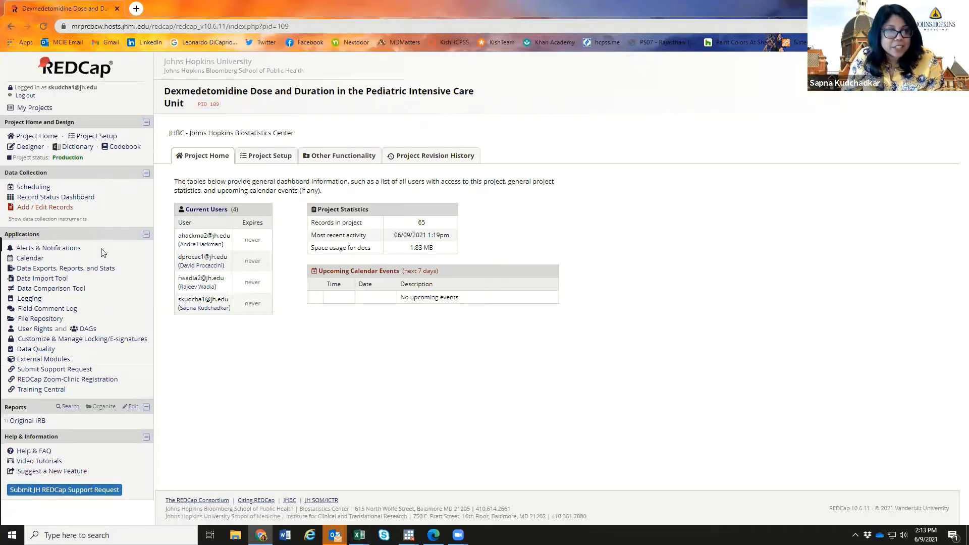
click(28, 140)
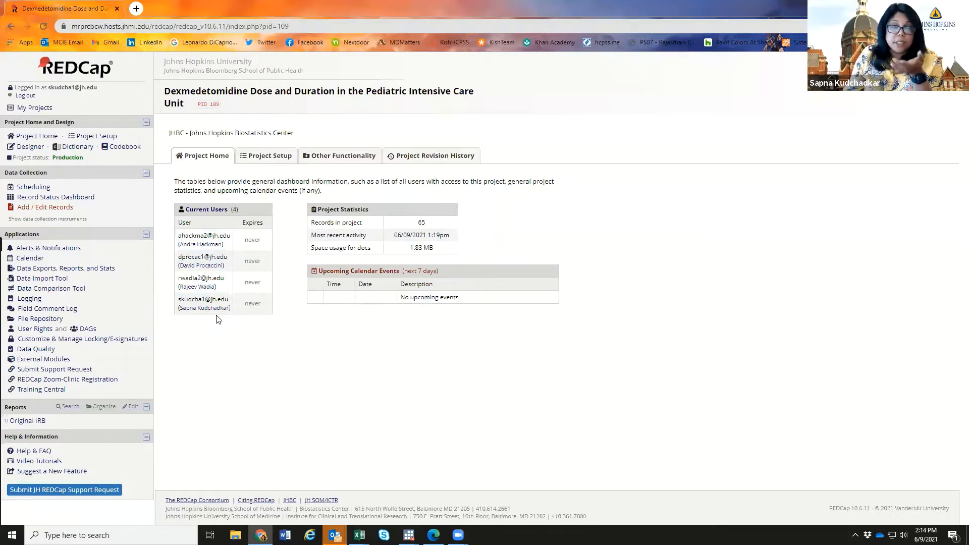
- Open the Dexmedetomidine project's Project Setup page and look over its setup steps
click(258, 165)
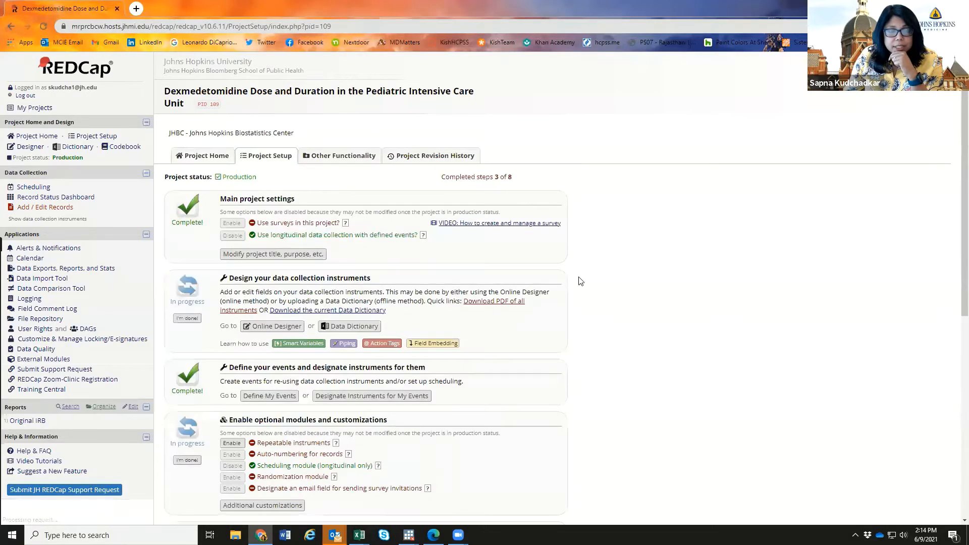
scroll(684, 298, down, 1)
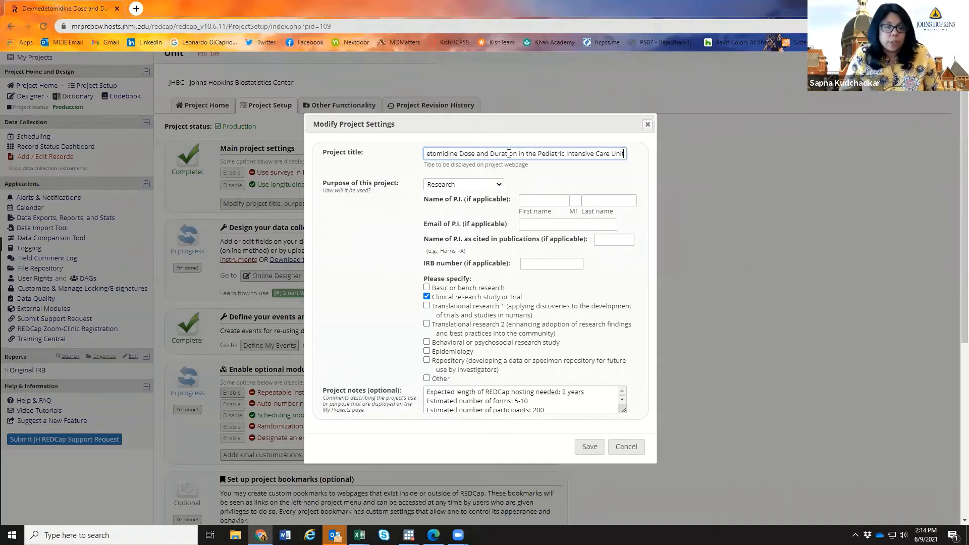
scroll(509, 153, down, 2)
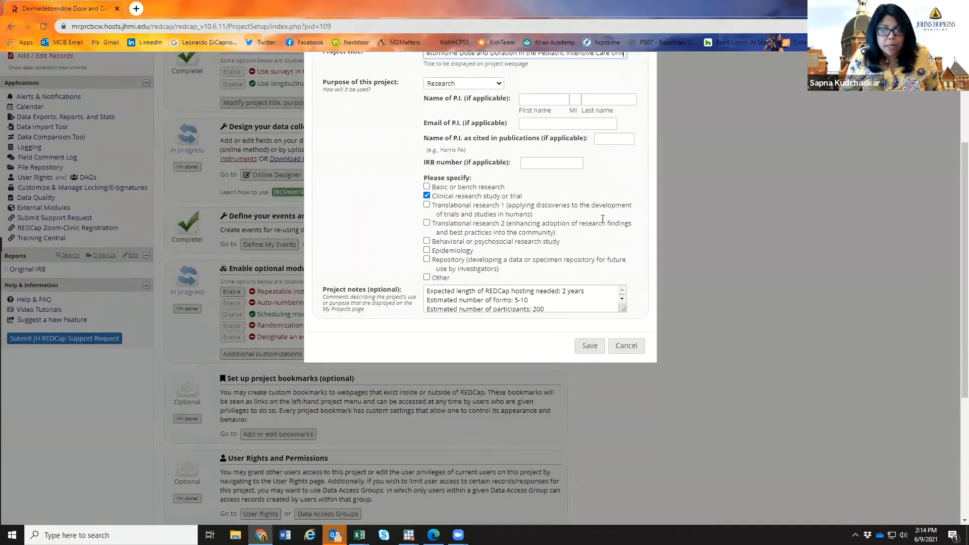
scroll(509, 154, up, 1)
scroll(633, 460, up, 1)
- Cancel Modify Project Settings, review the Project Setup steps, and open the Data Dictionary page
click(626, 446)
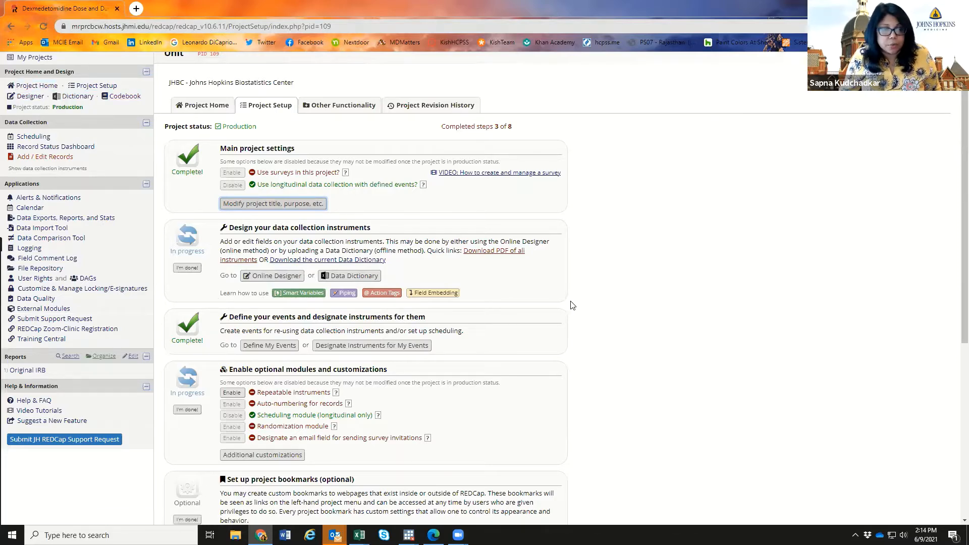
scroll(581, 288, down, 4)
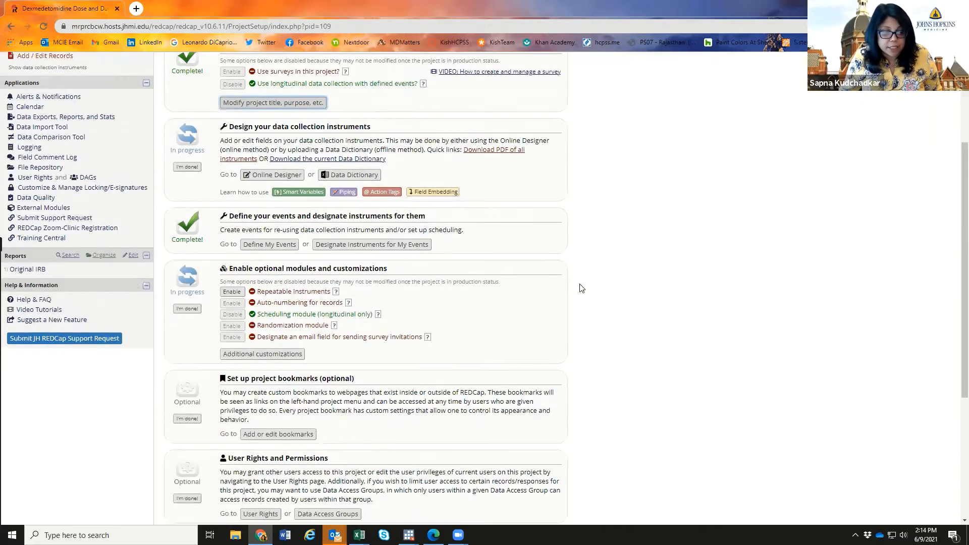
scroll(582, 287, down, 3)
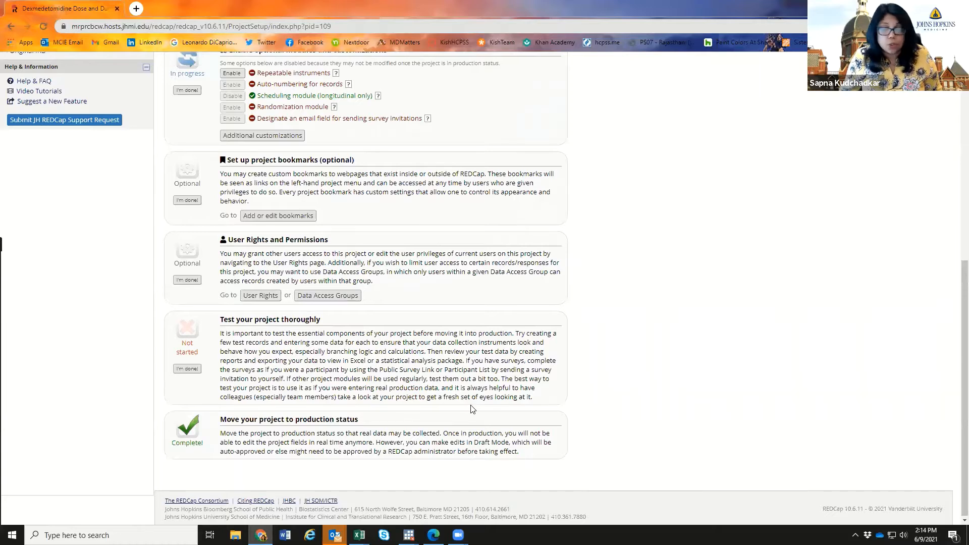
scroll(474, 410, up, 3)
scroll(473, 409, up, 3)
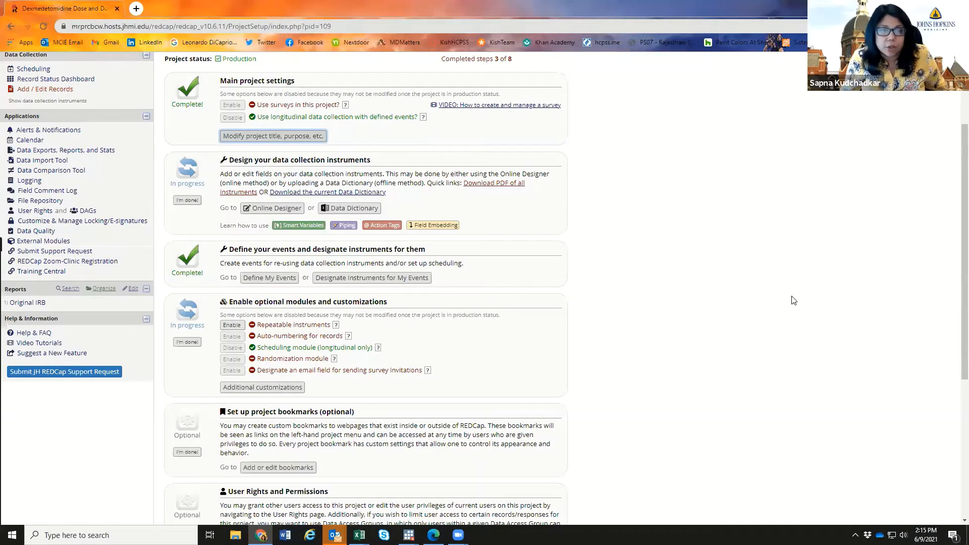
scroll(794, 300, up, 2)
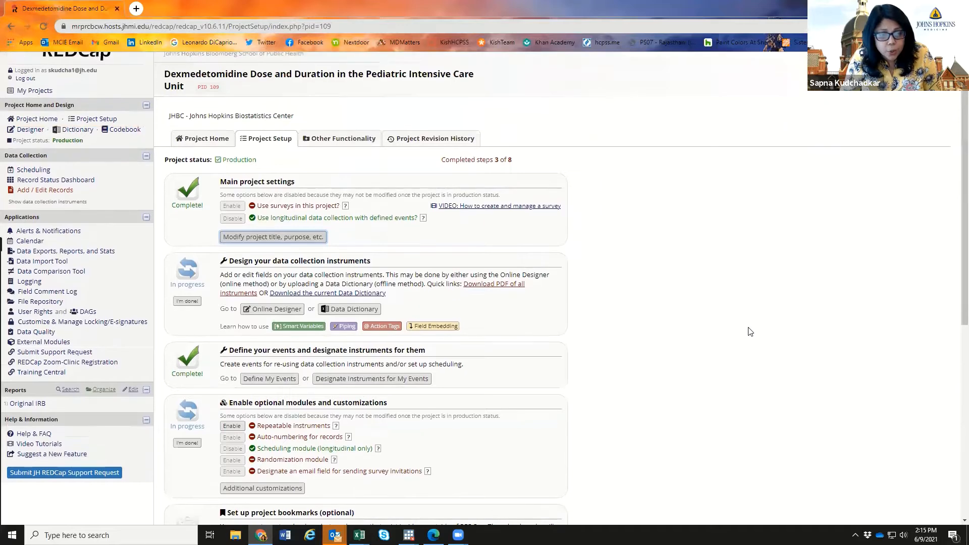
click(351, 309)
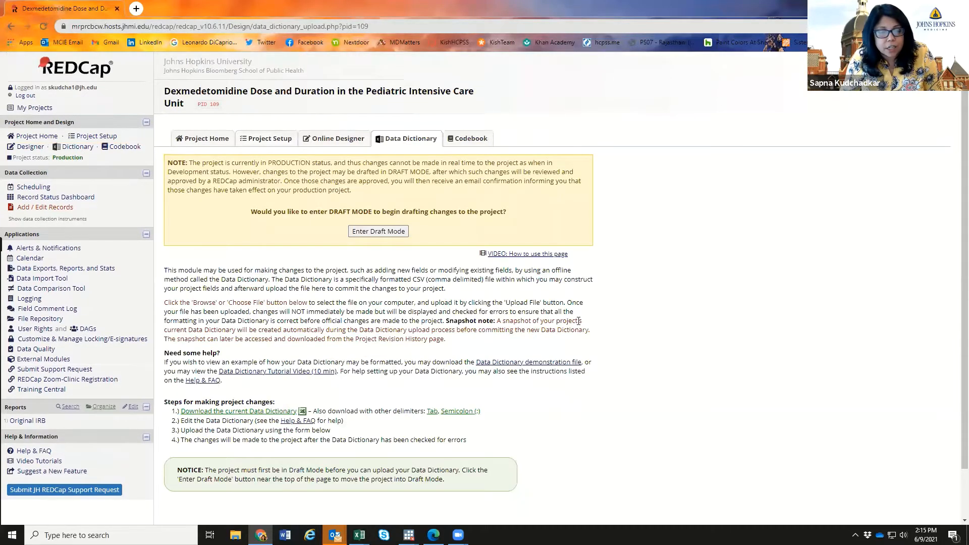
- Download the current Data Dictionary and bring up the open Excel windows
scroll(579, 321, down, 1)
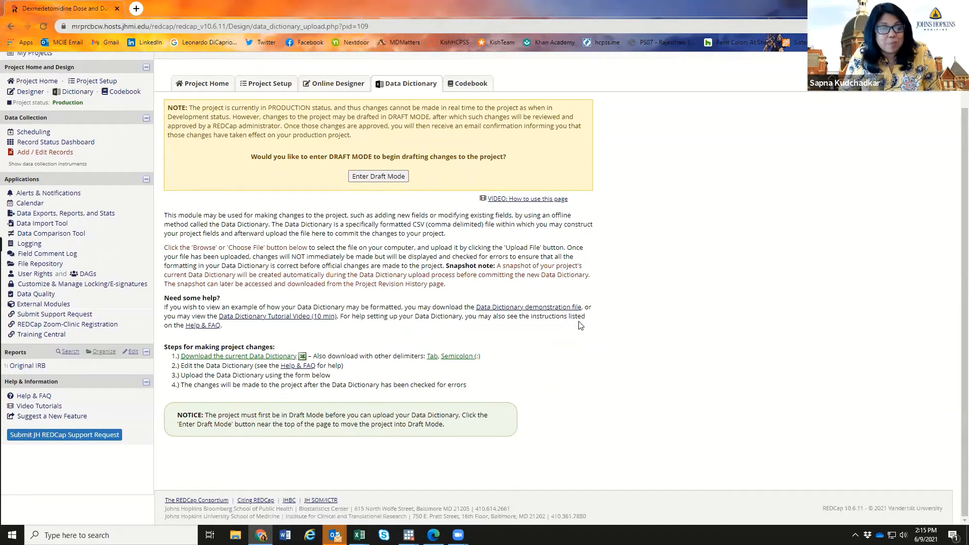
click(266, 357)
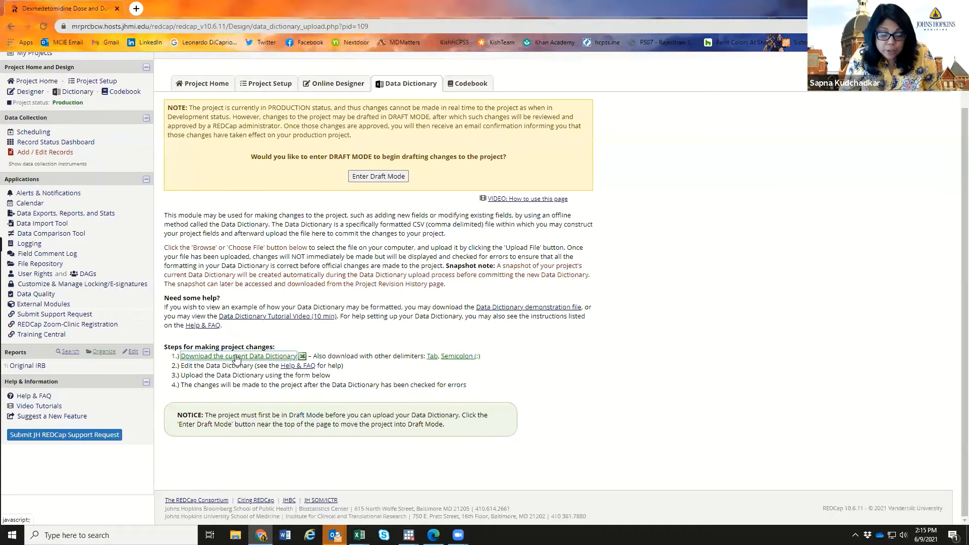
click(360, 535)
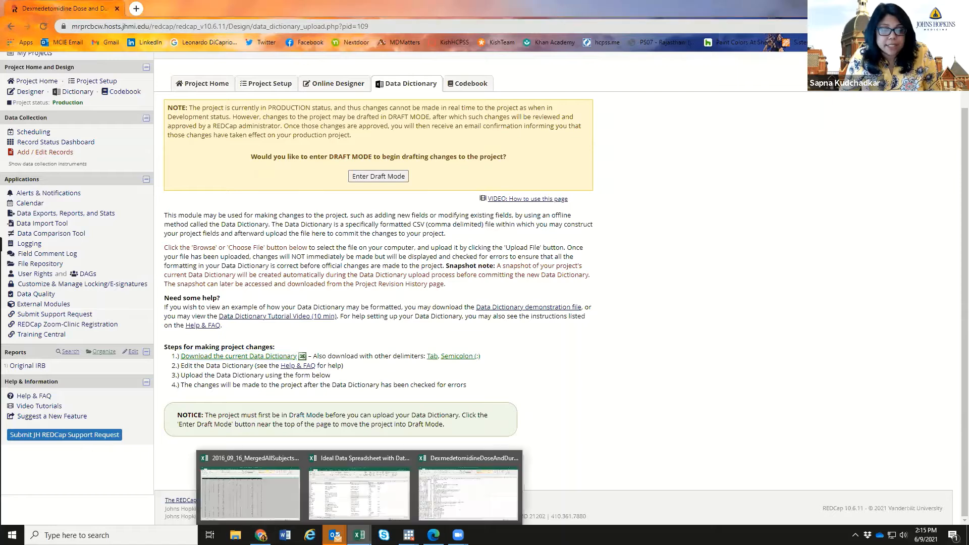
- Bring the DexmedetomidineDoseAndDuration data dictionary workbook forward and widen columns A and B
click(457, 500)
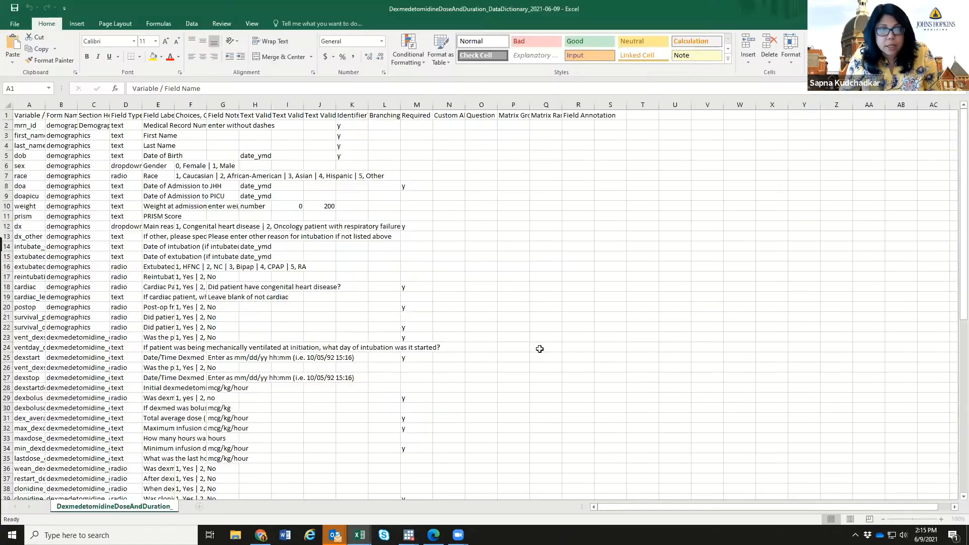
click(557, 348)
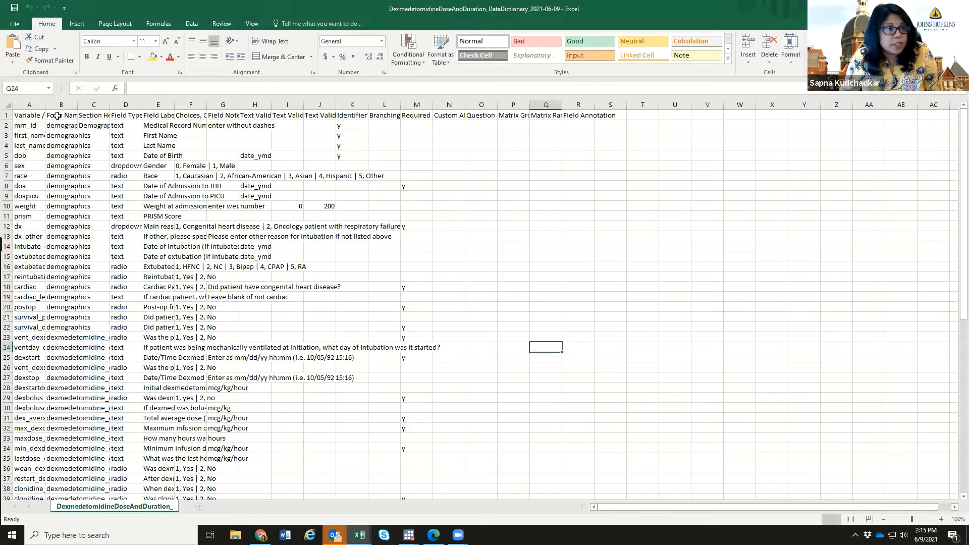
drag(43, 105, 184, 107)
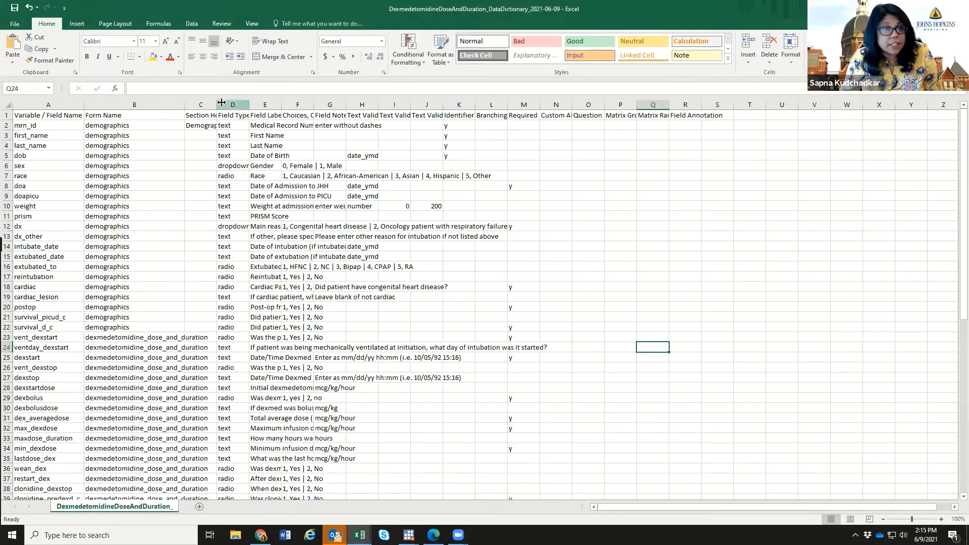
drag(286, 111, 675, 105)
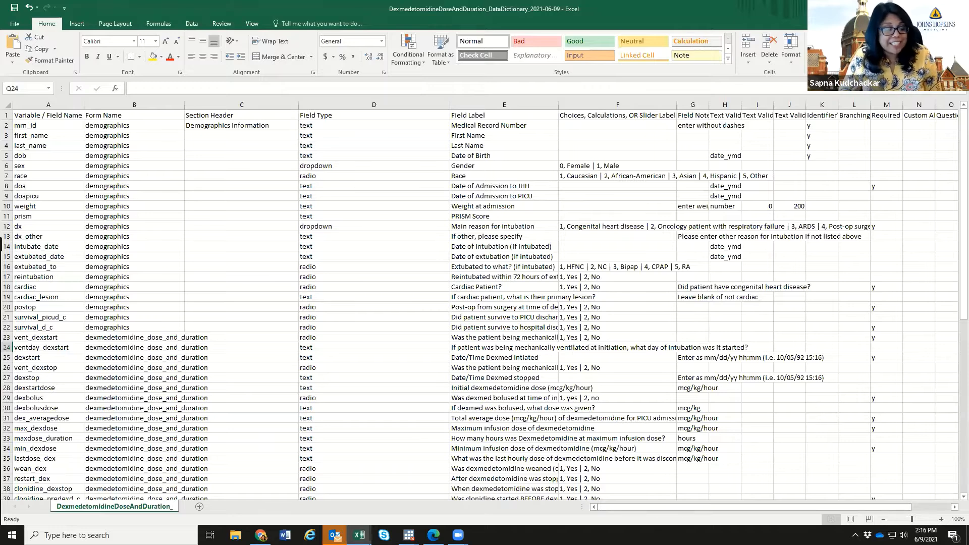
key(alt+Tab)
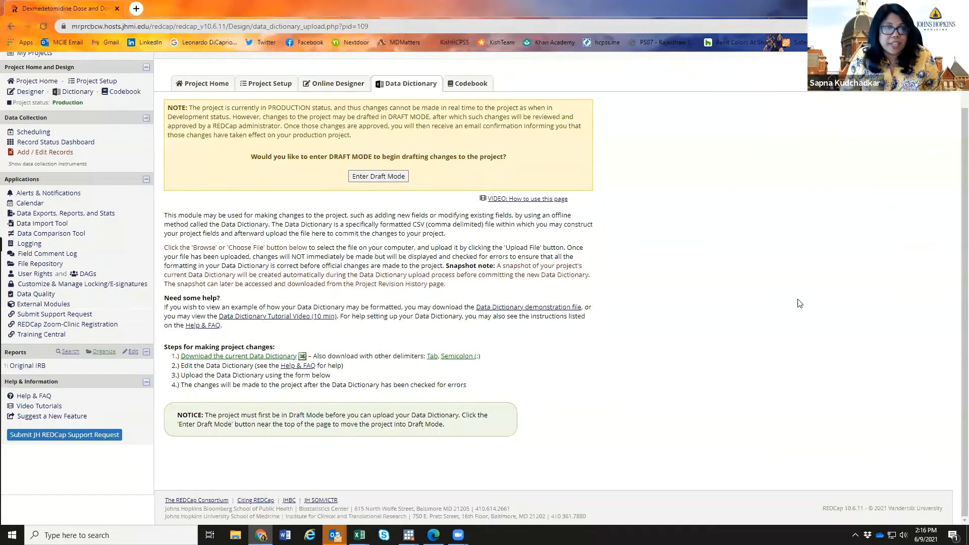
scroll(442, 336, up, 2)
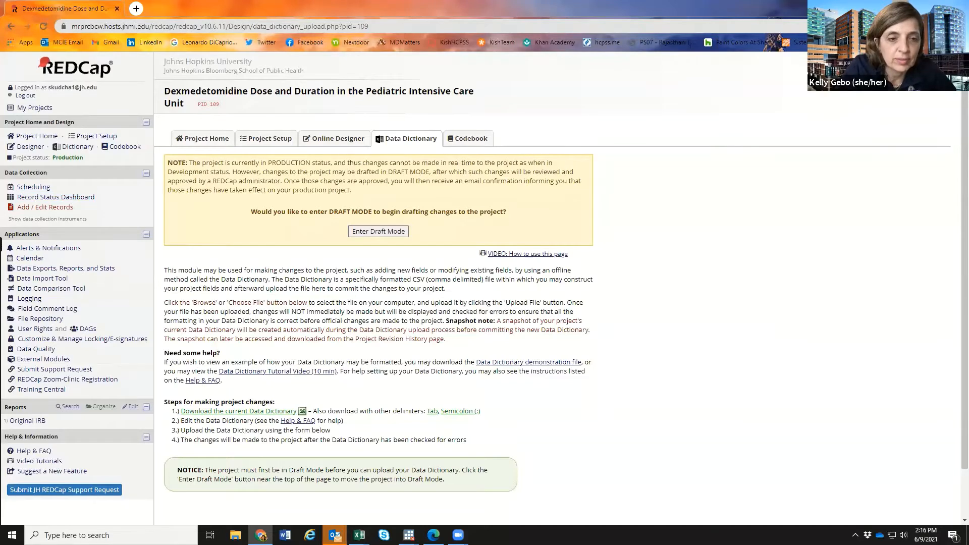
mouse_move(359, 536)
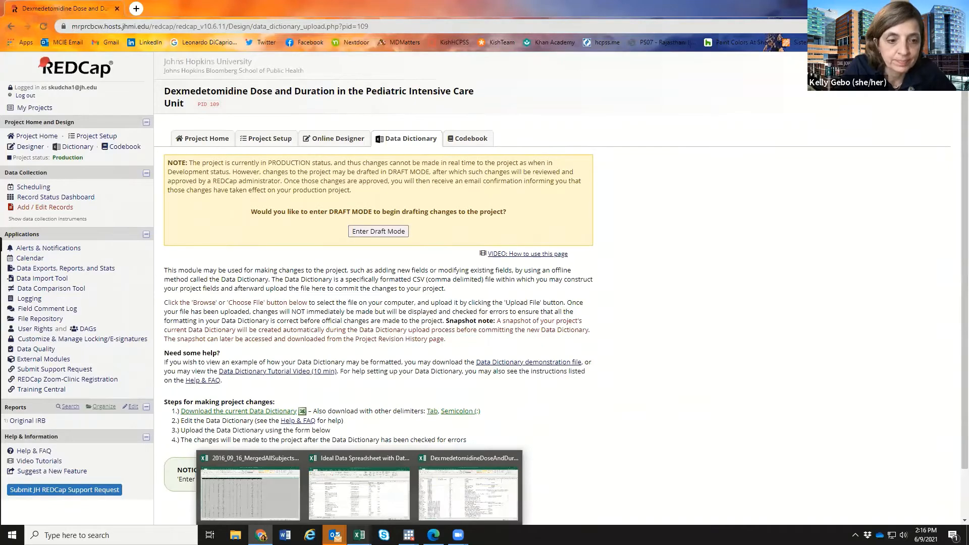
click(441, 499)
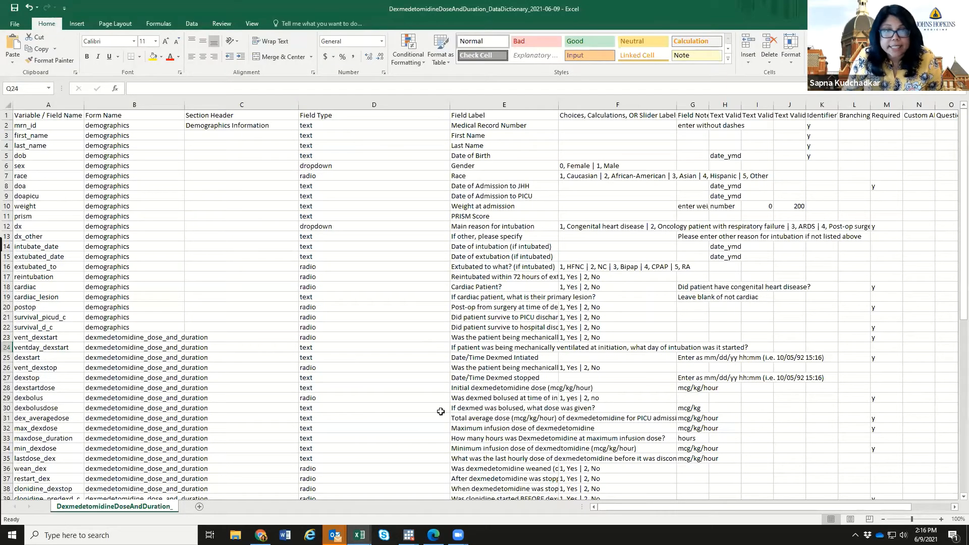
- Review the mrn_id and first_name field types and the First Name label, then return to REDCap
click(309, 129)
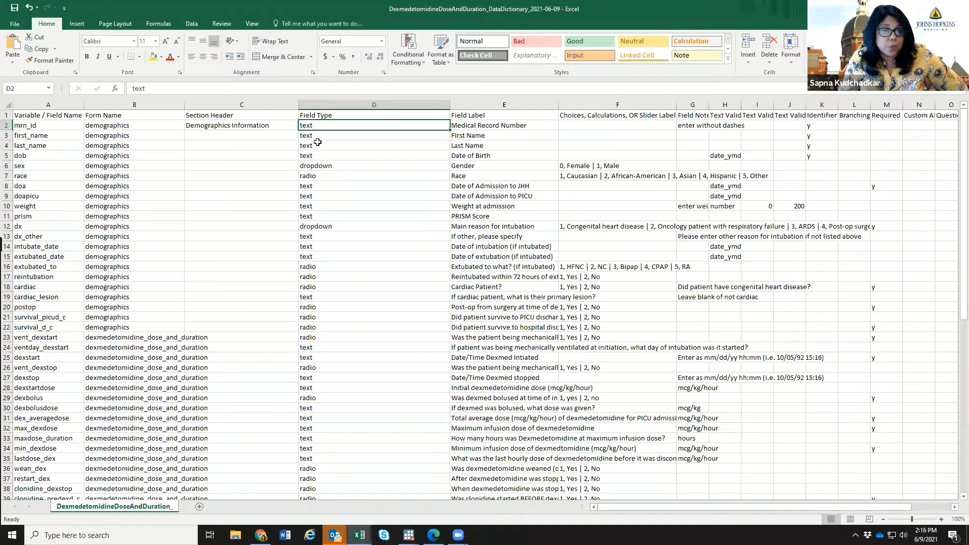
click(473, 138)
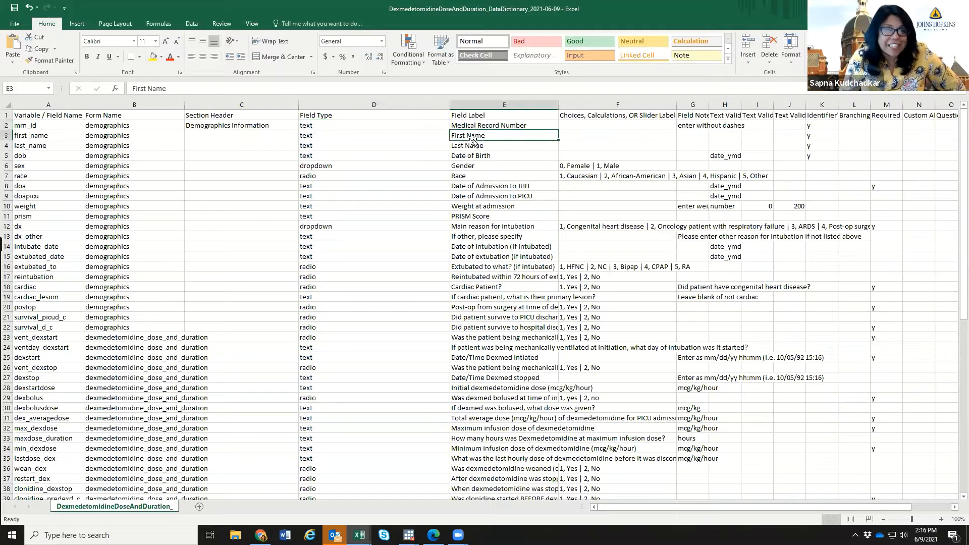
click(376, 133)
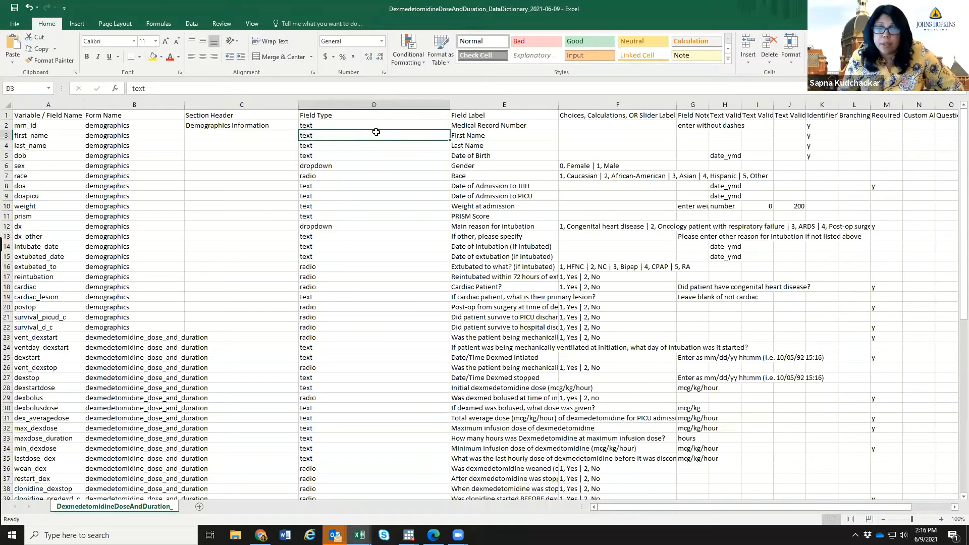
scroll(394, 212, down, 2)
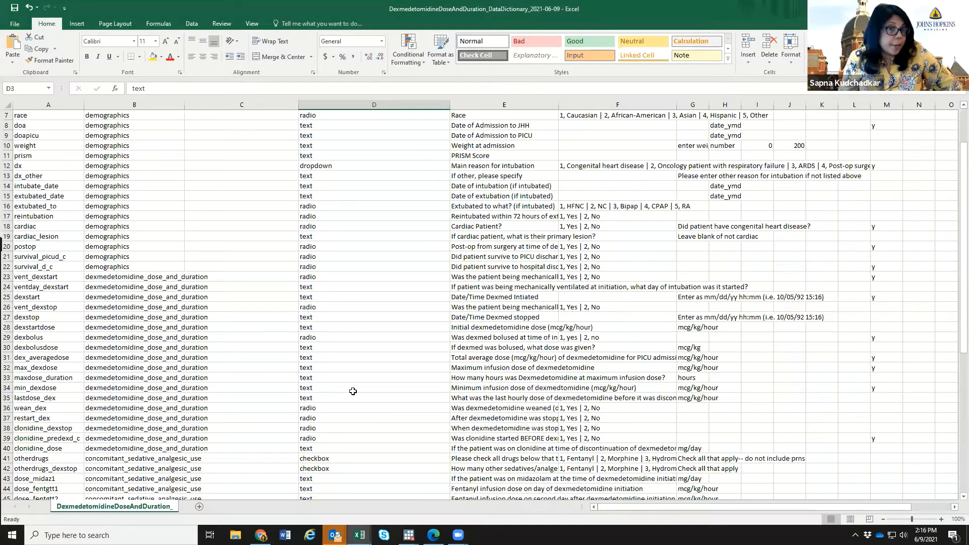
scroll(352, 391, down, 5)
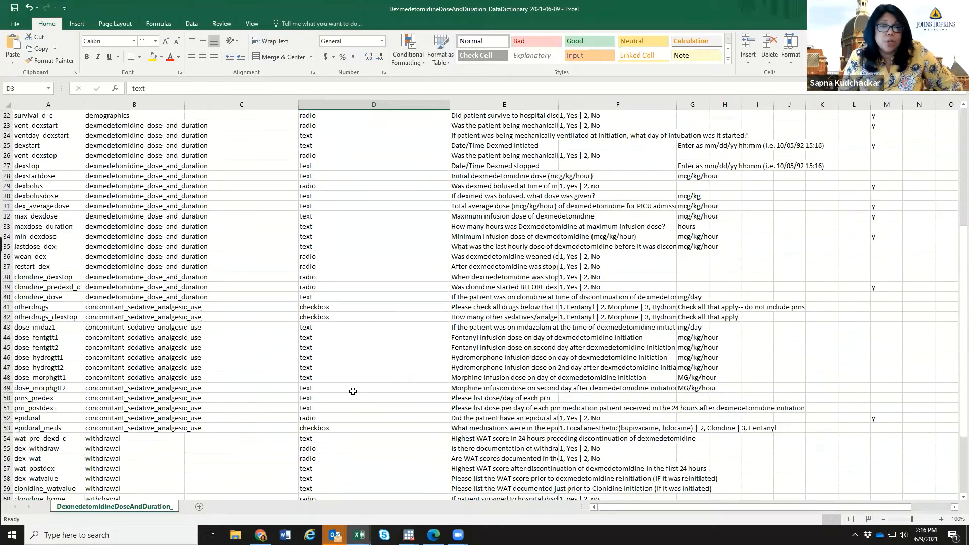
scroll(353, 391, down, 2)
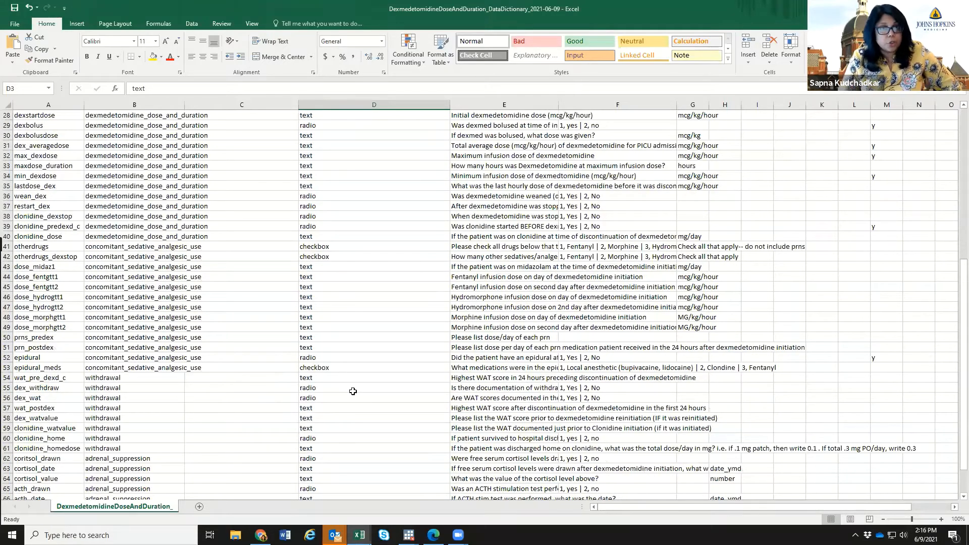
scroll(353, 391, up, 9)
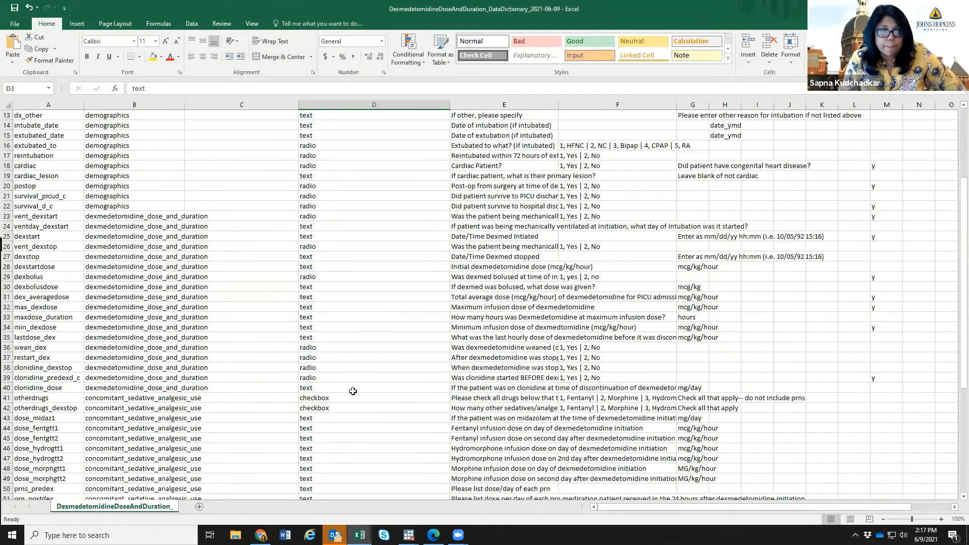
key(alt+Tab)
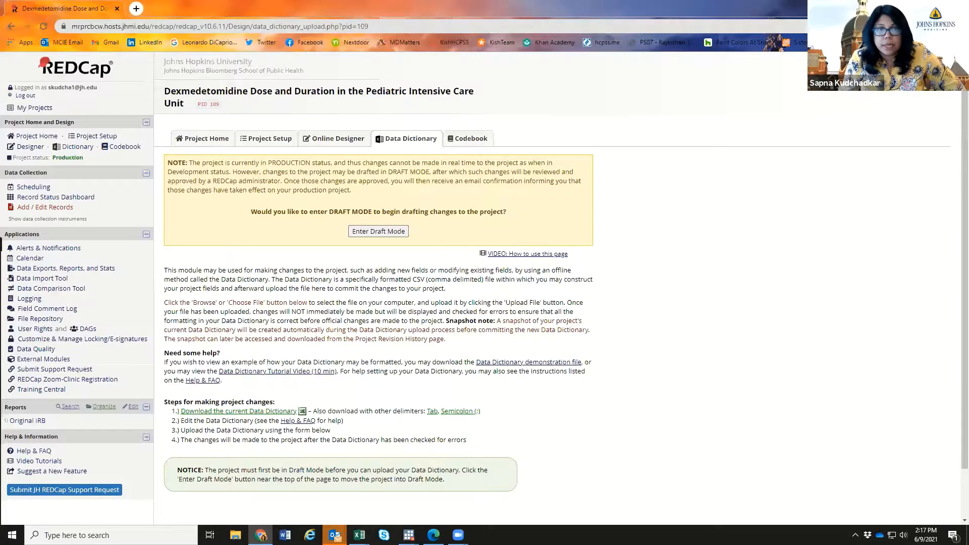
- Open the Codebook and scroll to the Demographics fields' labels, types and choices
click(125, 146)
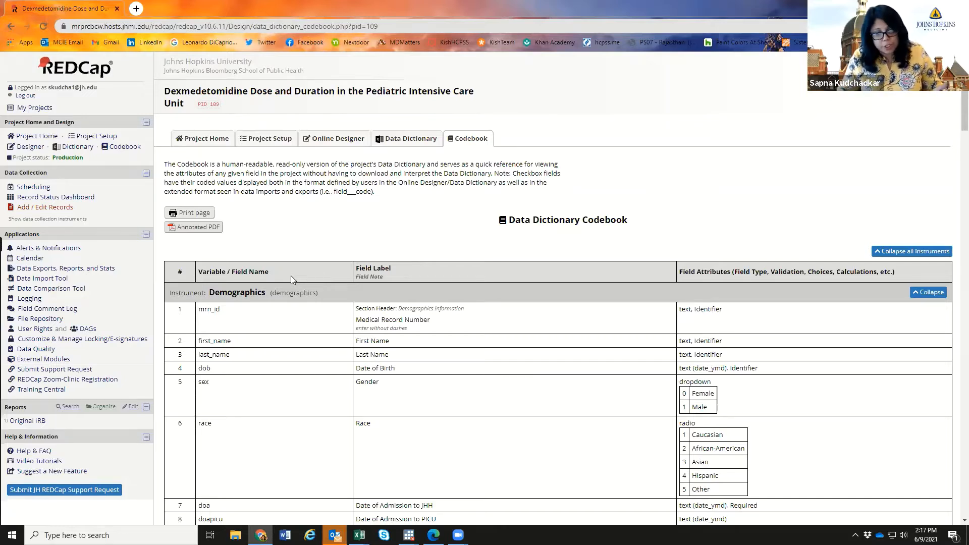
scroll(528, 236, down, 2)
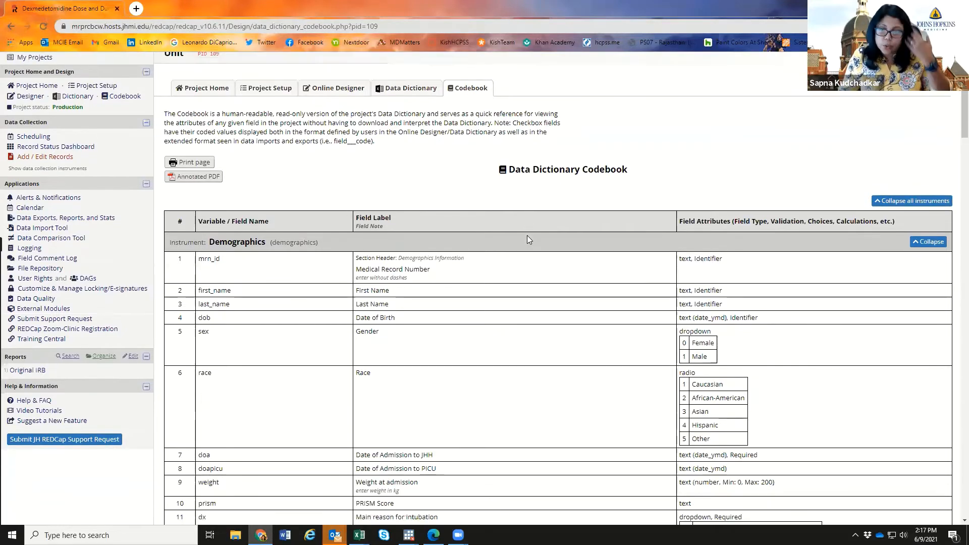
scroll(528, 238, down, 1)
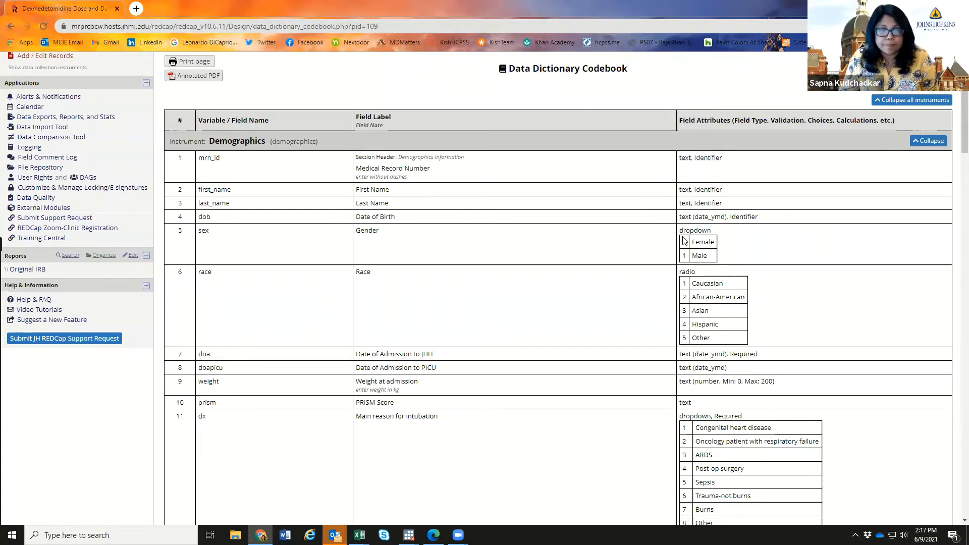
scroll(418, 264, down, 1)
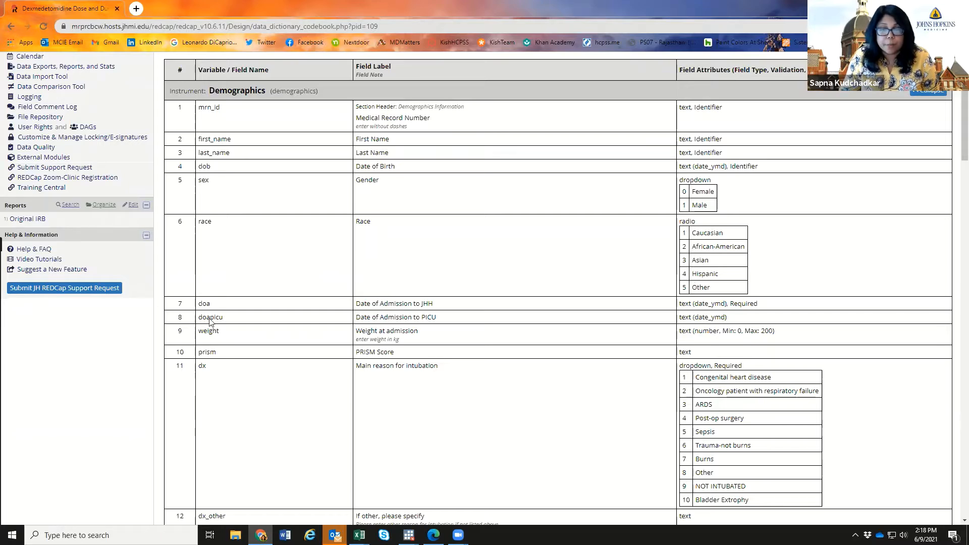
scroll(700, 383, down, 6)
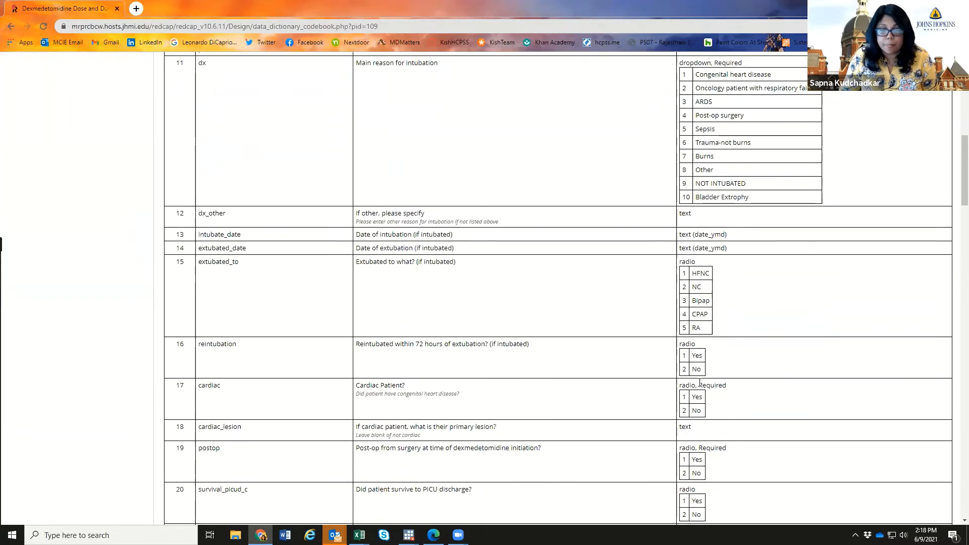
scroll(700, 382, down, 15)
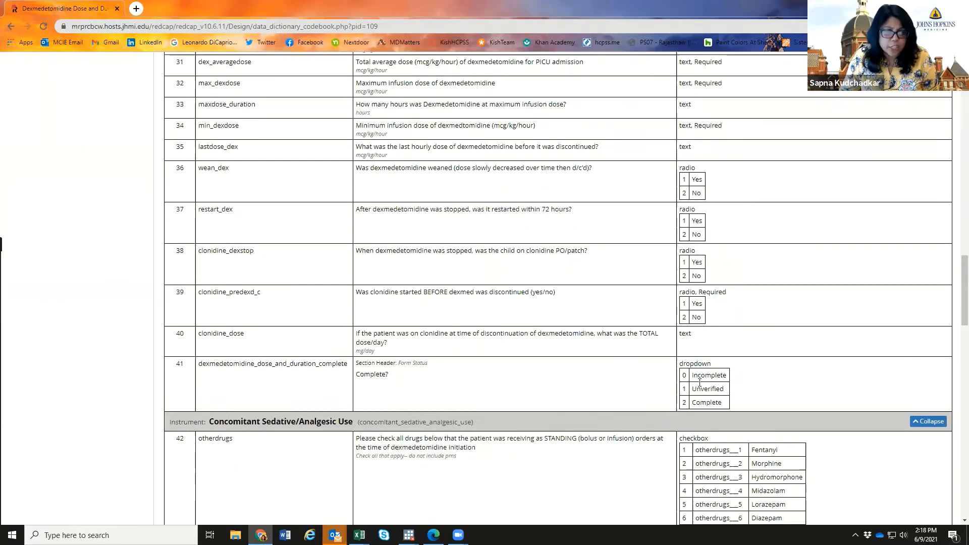
scroll(700, 383, down, 6)
scroll(699, 382, down, 7)
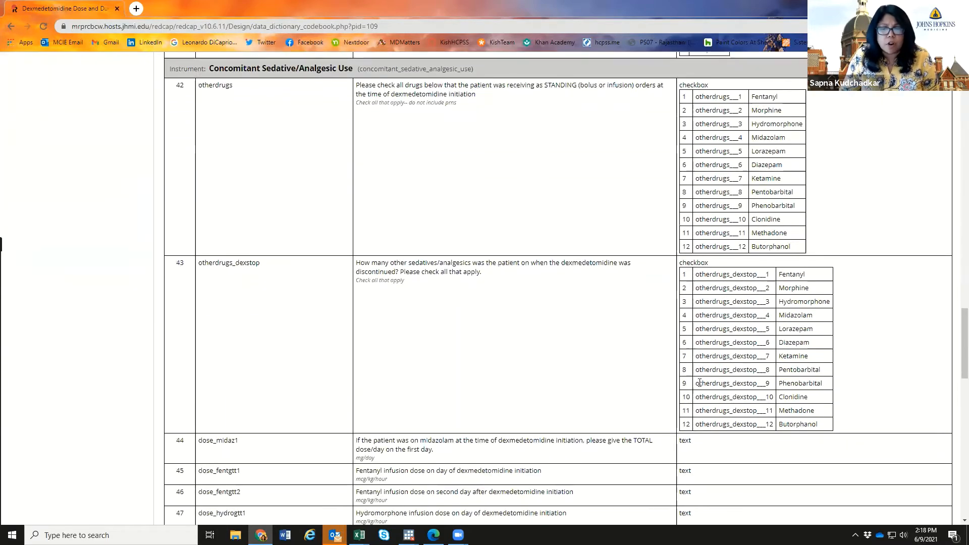
scroll(700, 382, down, 5)
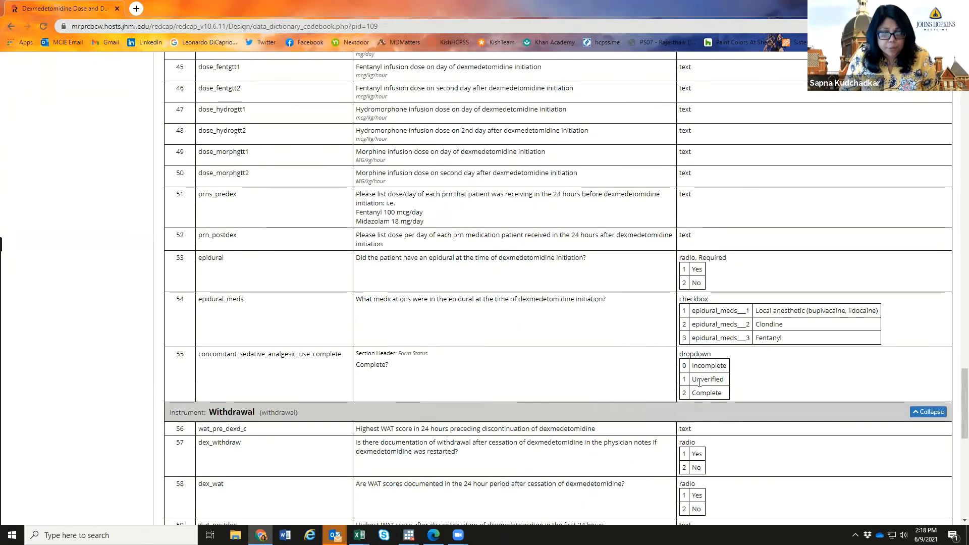
drag(965, 423, 965, 91)
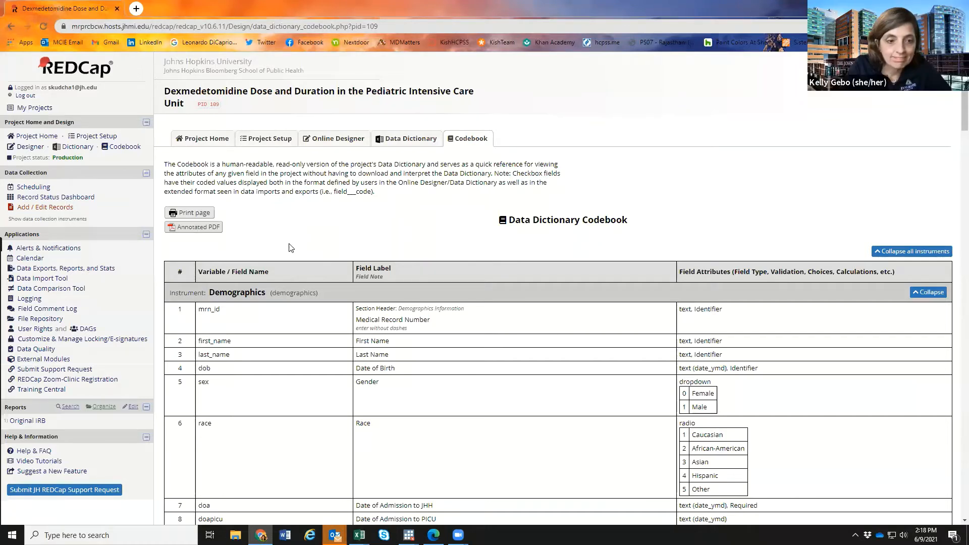
- Open the Online Designer and switch the project into Draft Mode
click(30, 146)
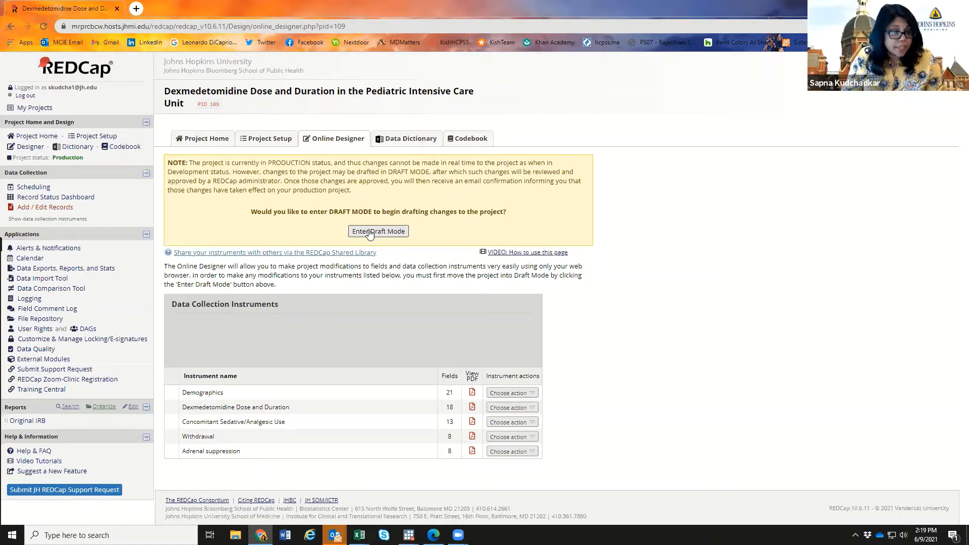
click(369, 232)
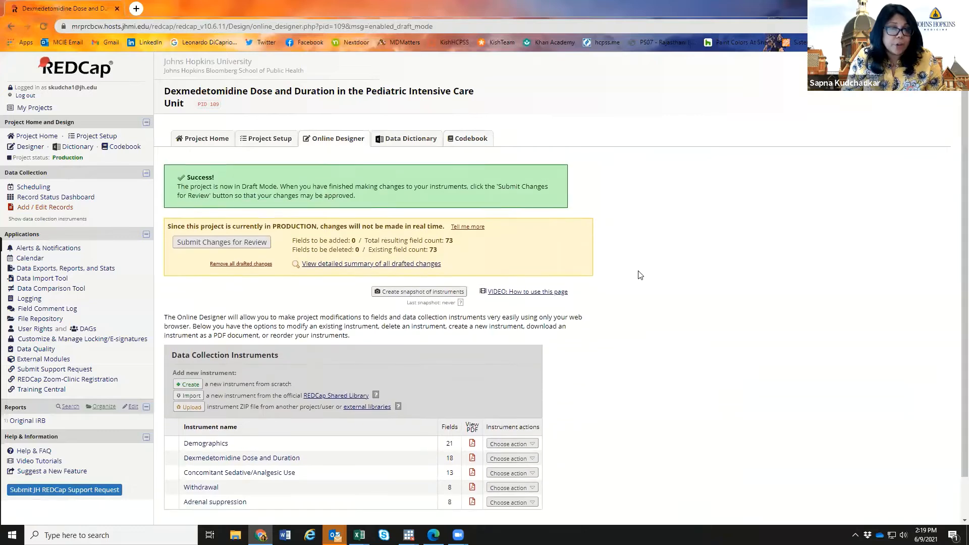
scroll(640, 276, down, 1)
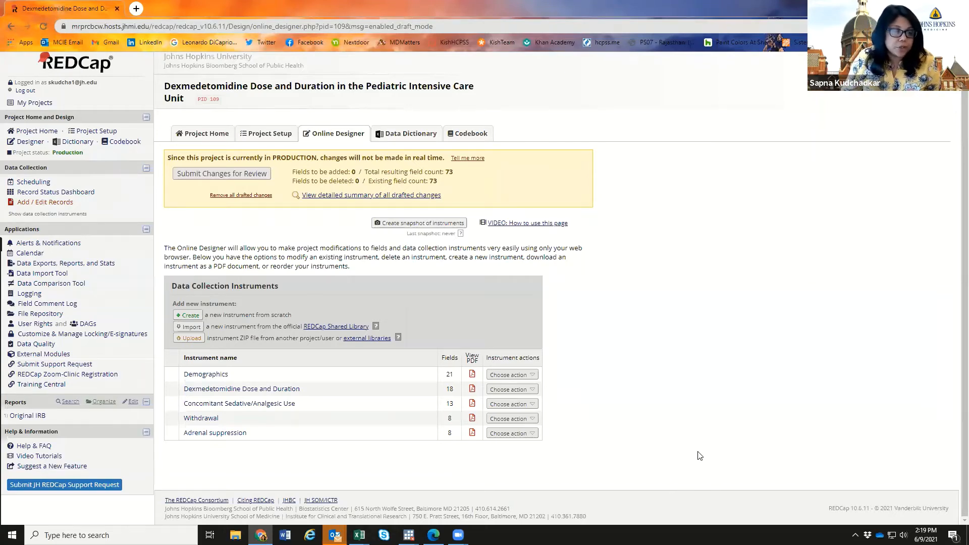
- Open the Demographics instrument and look over its field list
click(223, 374)
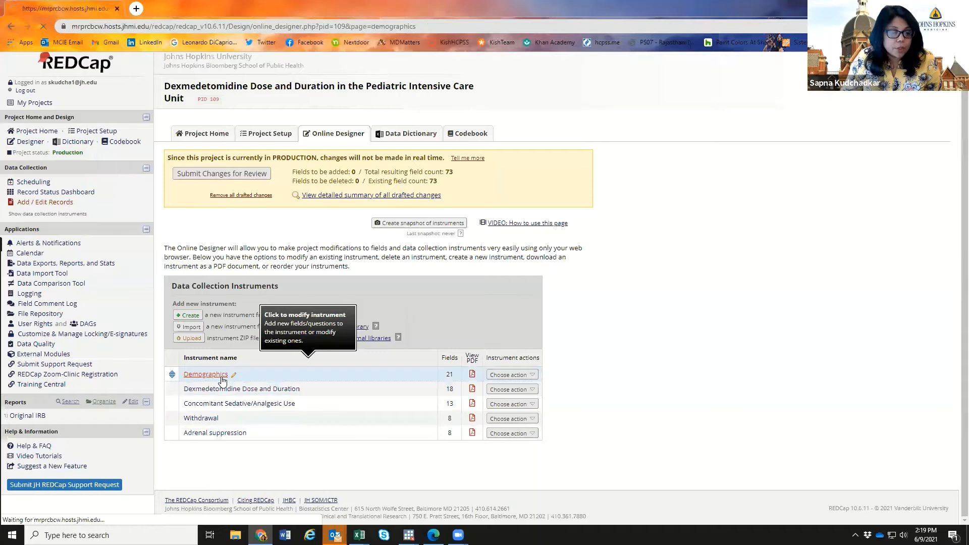
scroll(757, 162, down, 4)
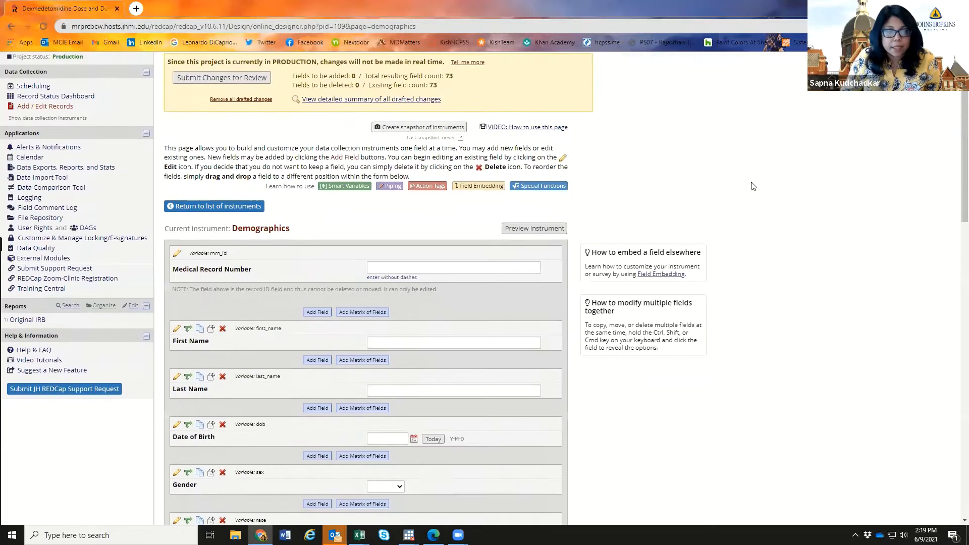
scroll(779, 189, up, 1)
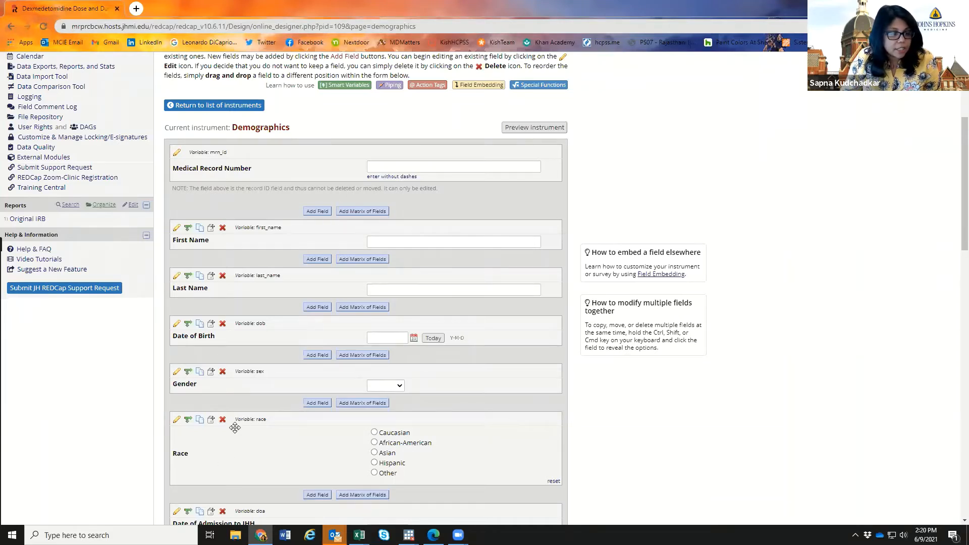
scroll(234, 428, down, 1)
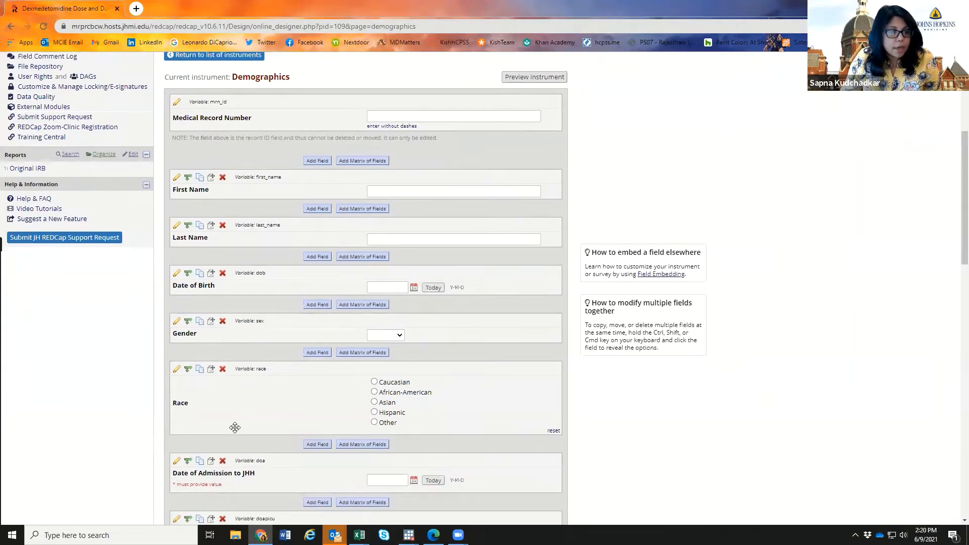
scroll(237, 406, up, 1)
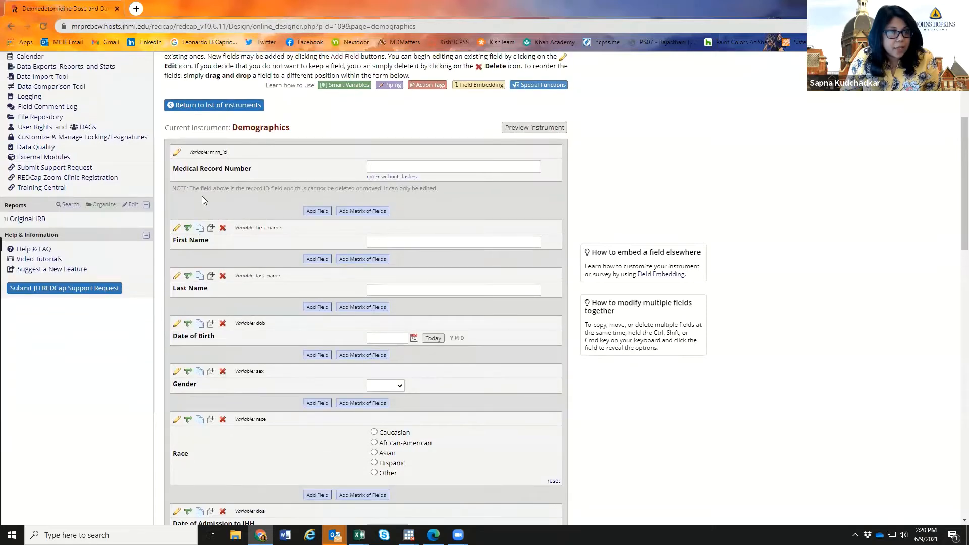
- Edit First Name: try renaming the variable, set Required to Yes, then cancel the edits
click(176, 229)
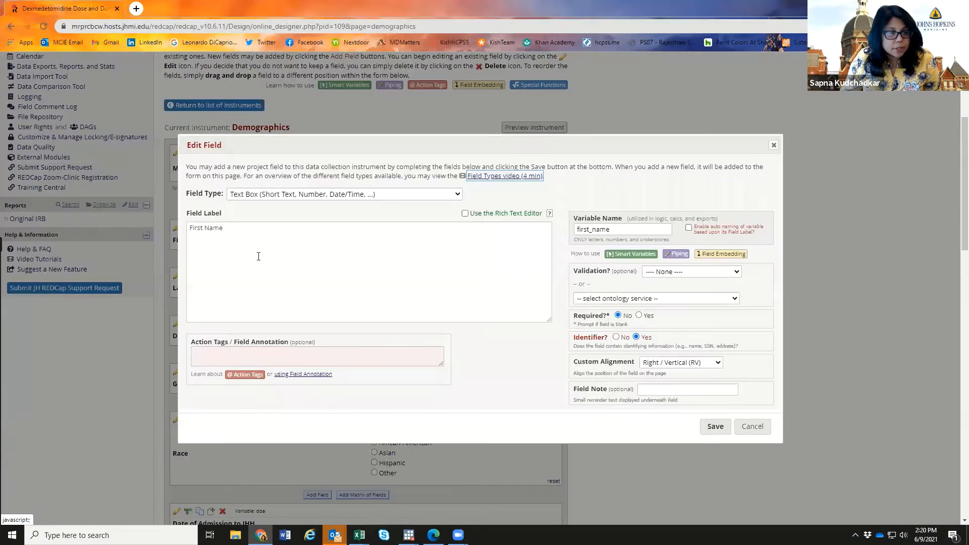
click(258, 256)
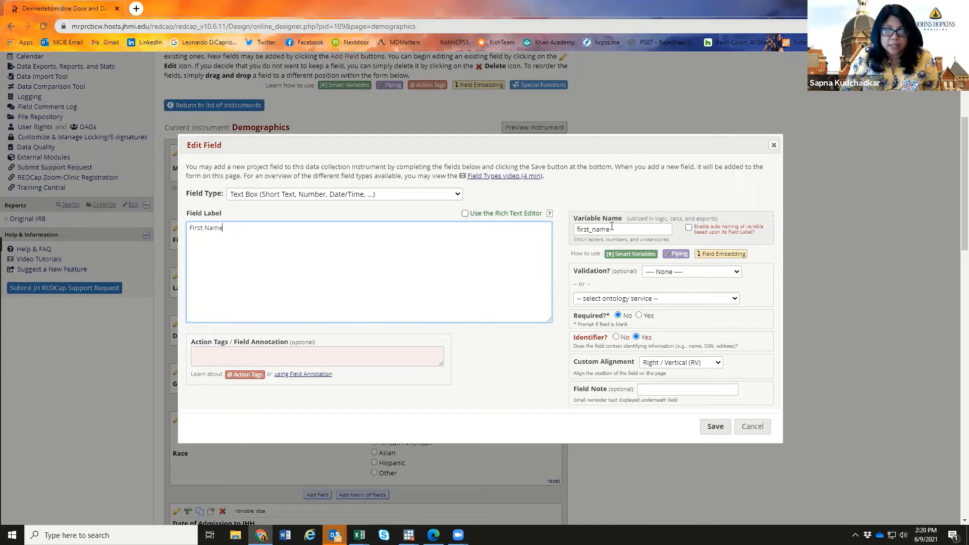
click(581, 230)
click(598, 253)
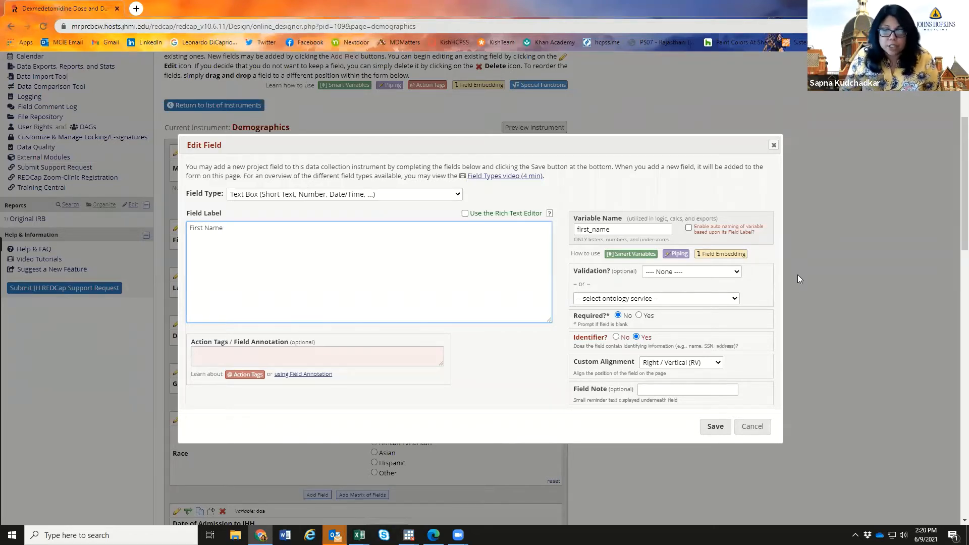
scroll(799, 279, down, 2)
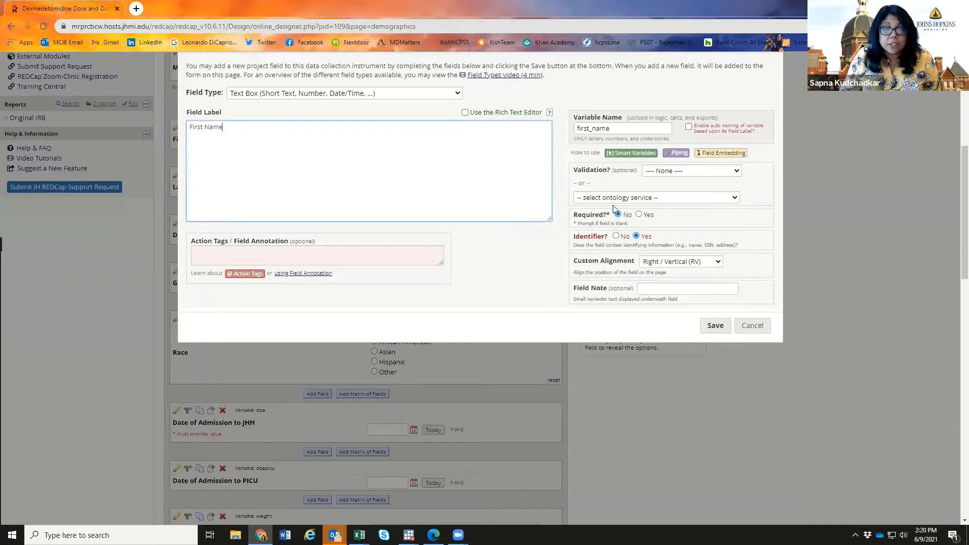
click(639, 214)
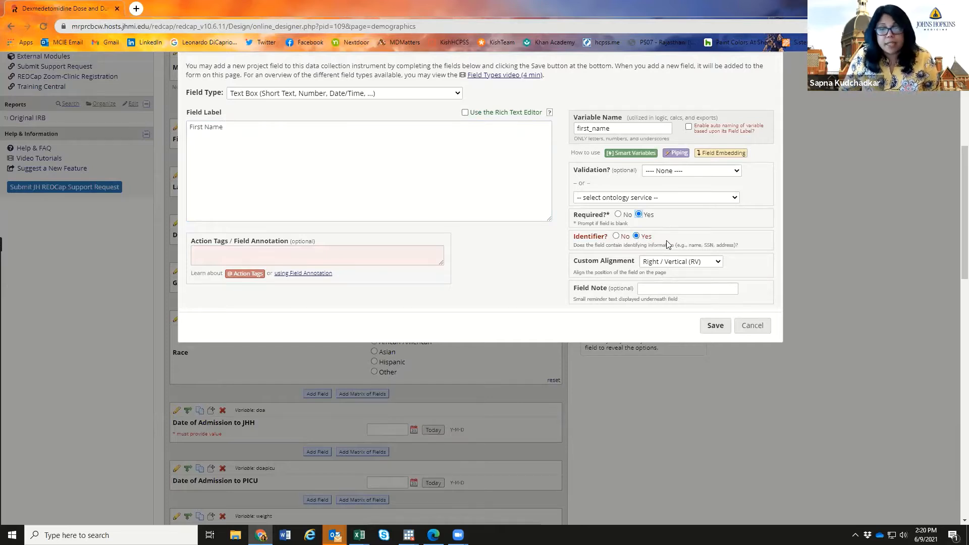
click(657, 288)
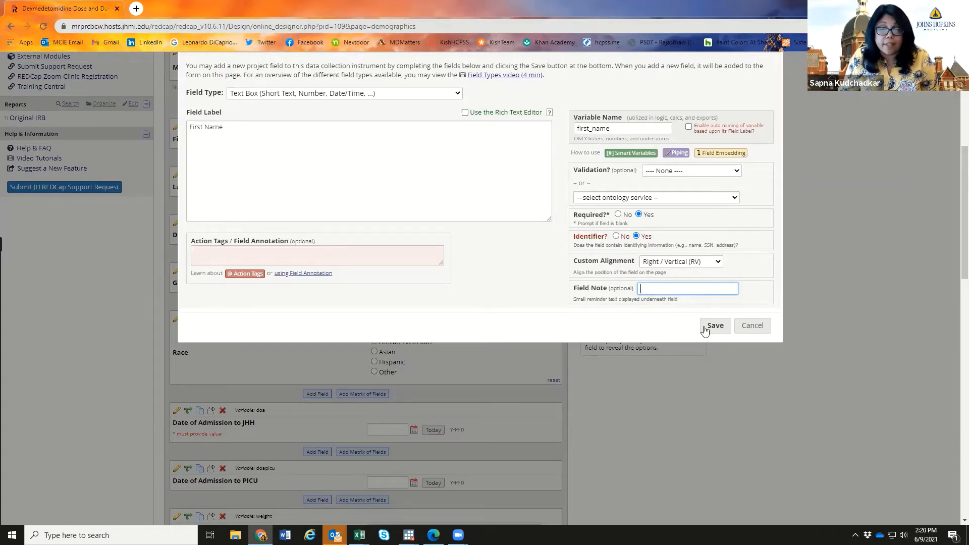
click(752, 326)
- Scroll through the Demographics fields, then go to Data Exports, Reports, and Stats
scroll(345, 337, down, 8)
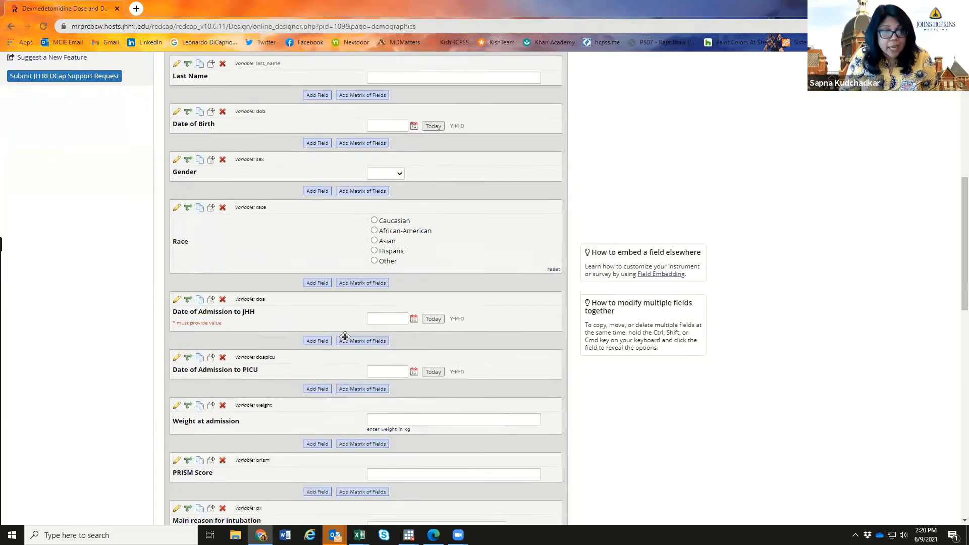
scroll(346, 342, down, 9)
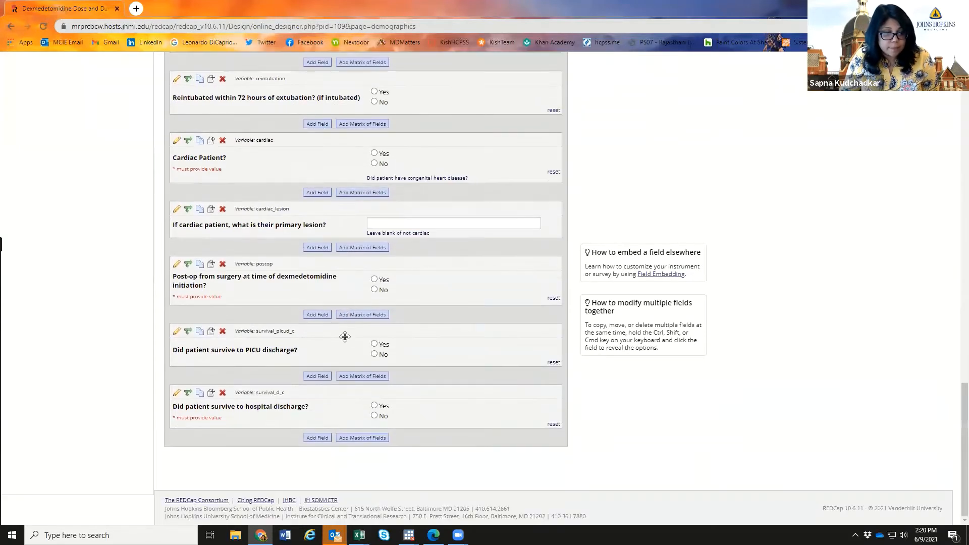
scroll(345, 340, up, 12)
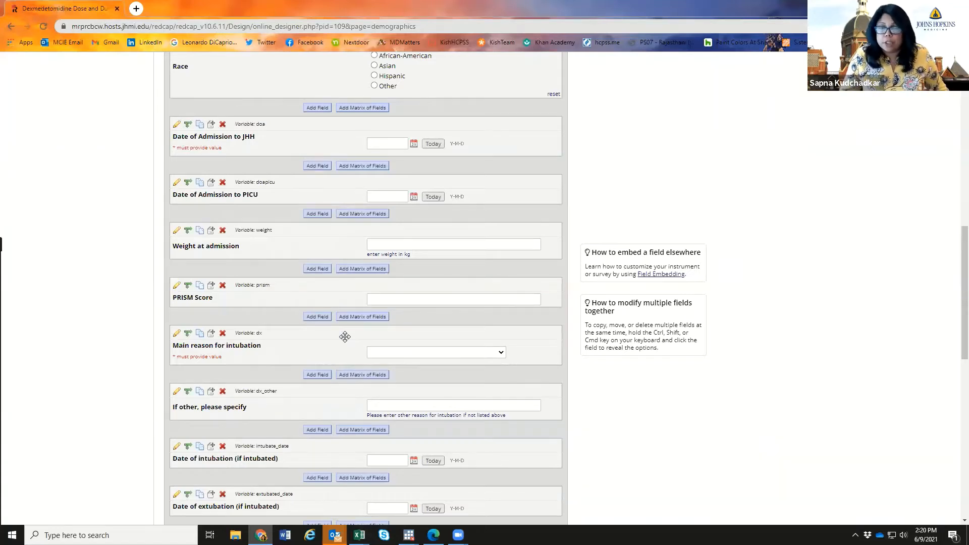
scroll(345, 336, up, 3)
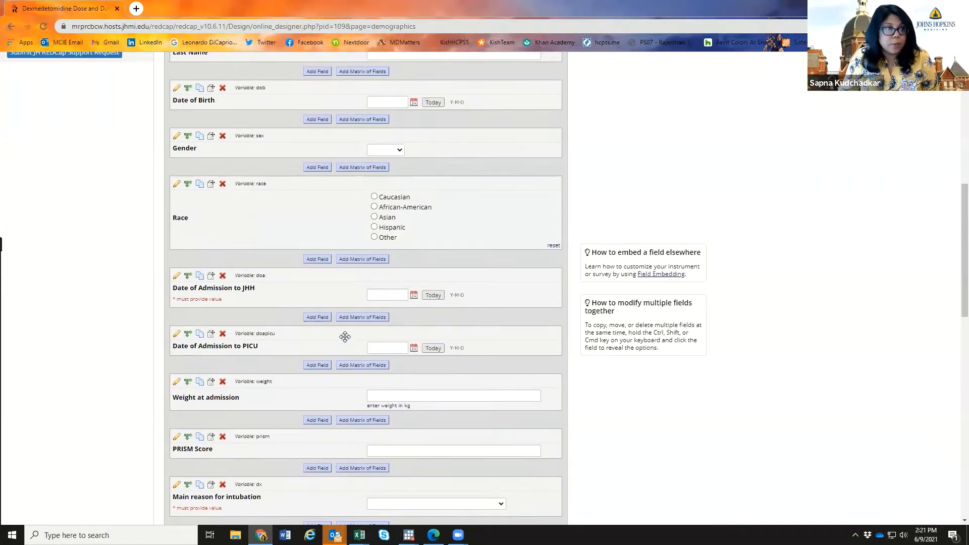
scroll(345, 337, up, 9)
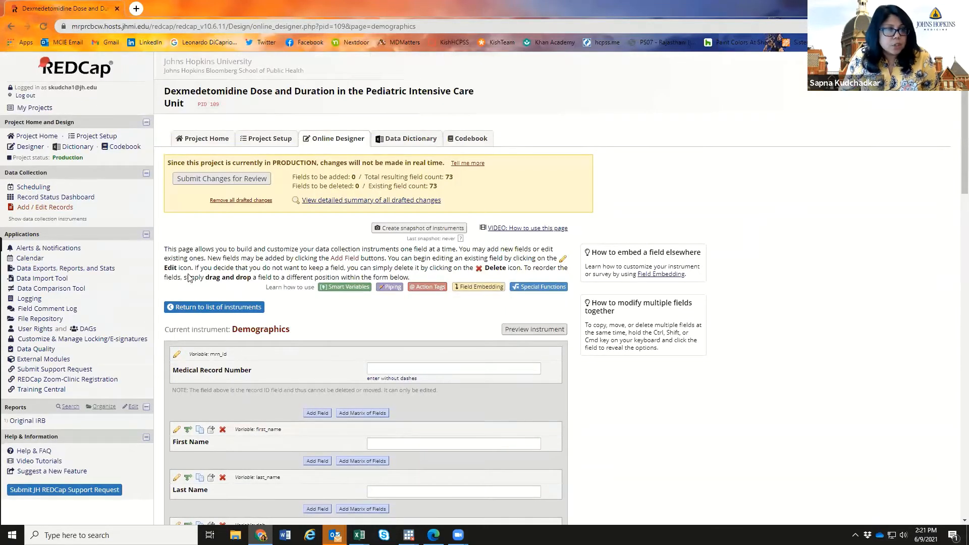
click(86, 271)
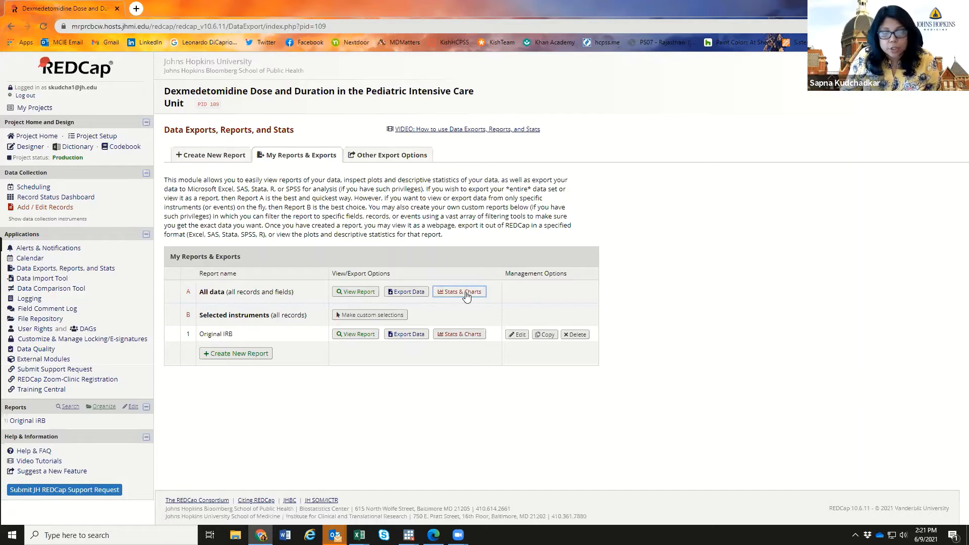
- Open Stats & Charts for All data and choose the Demographics instrument
click(466, 297)
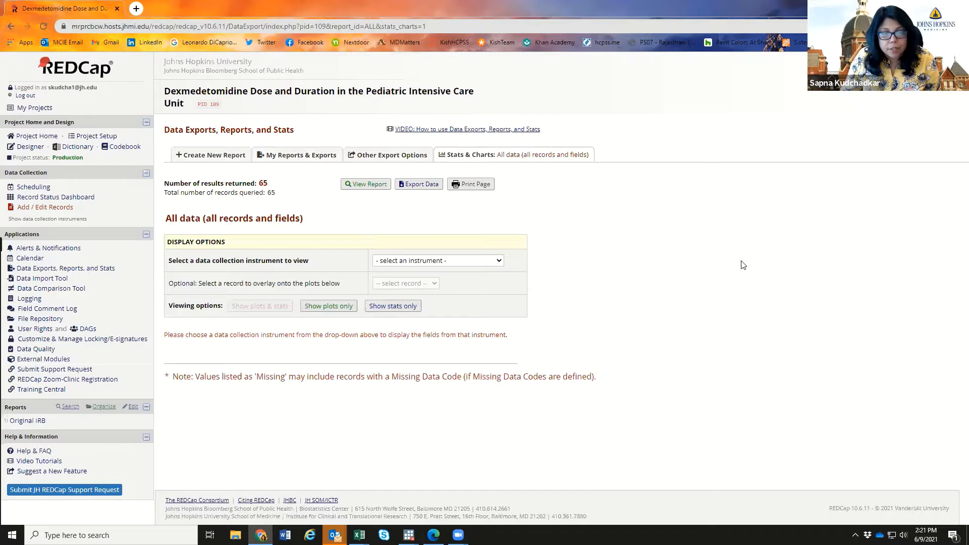
click(438, 260)
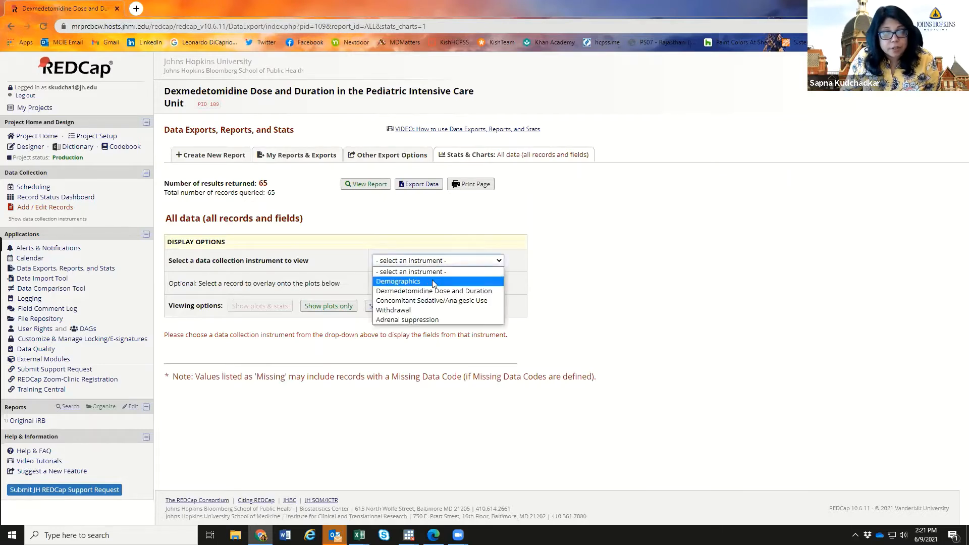
click(433, 282)
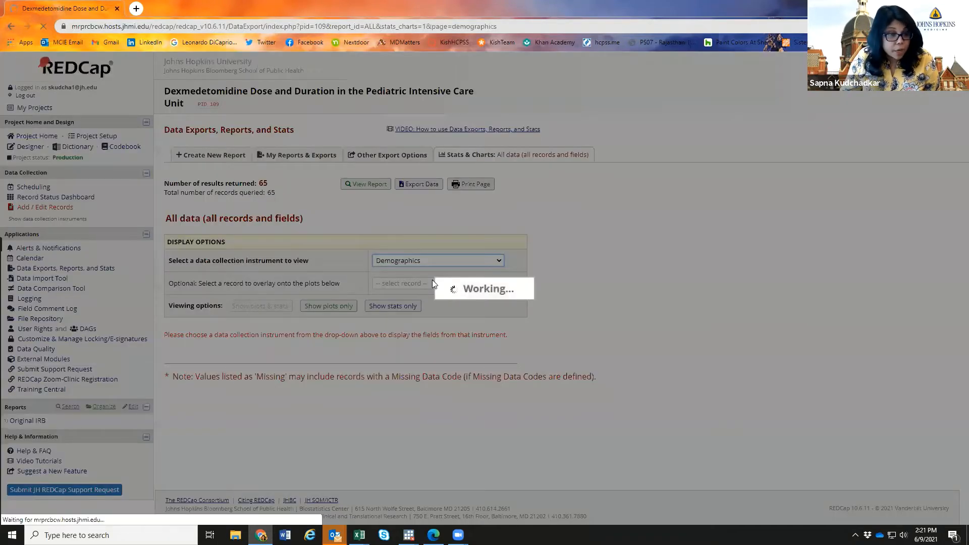
- Scroll through the Demographics statistics and charts to the end of the page
scroll(581, 260, down, 2)
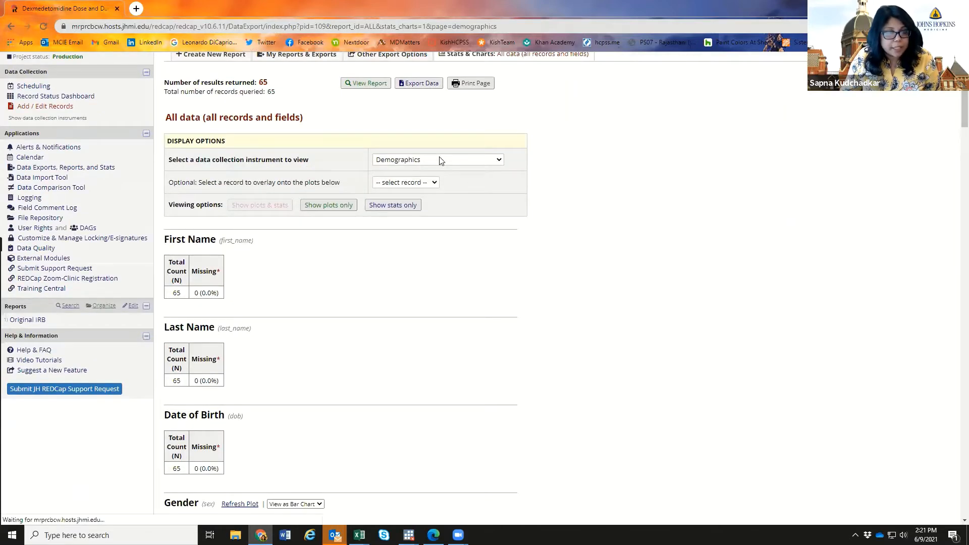
scroll(525, 223, down, 3)
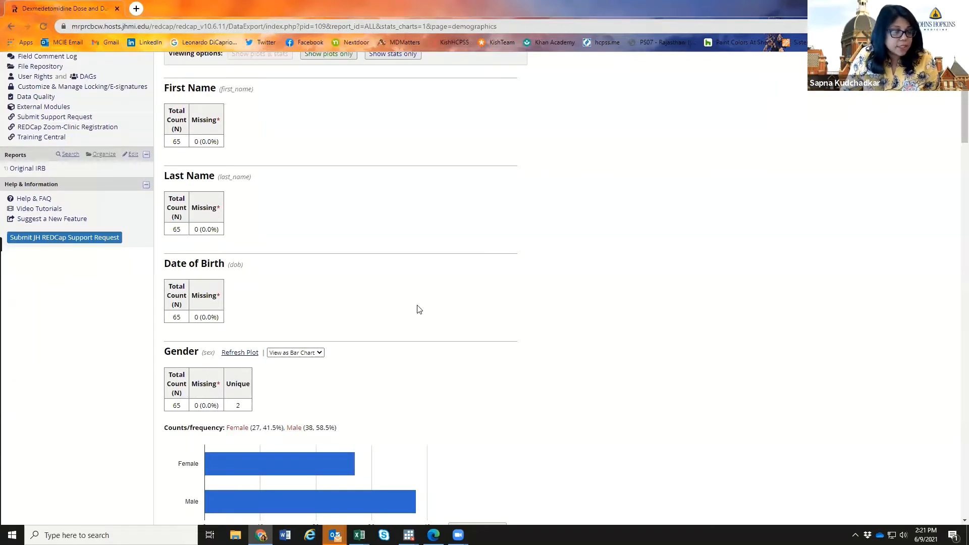
scroll(419, 309, down, 2)
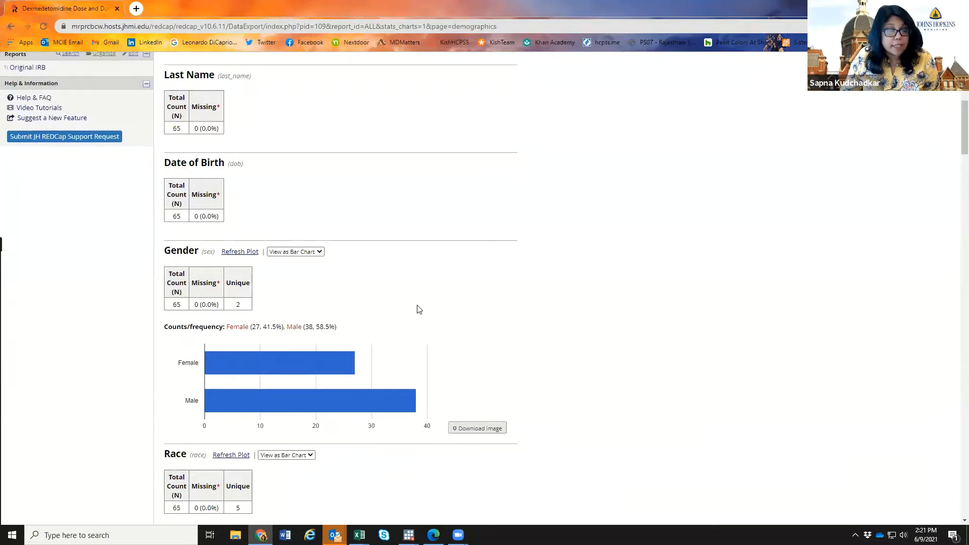
scroll(418, 309, down, 3)
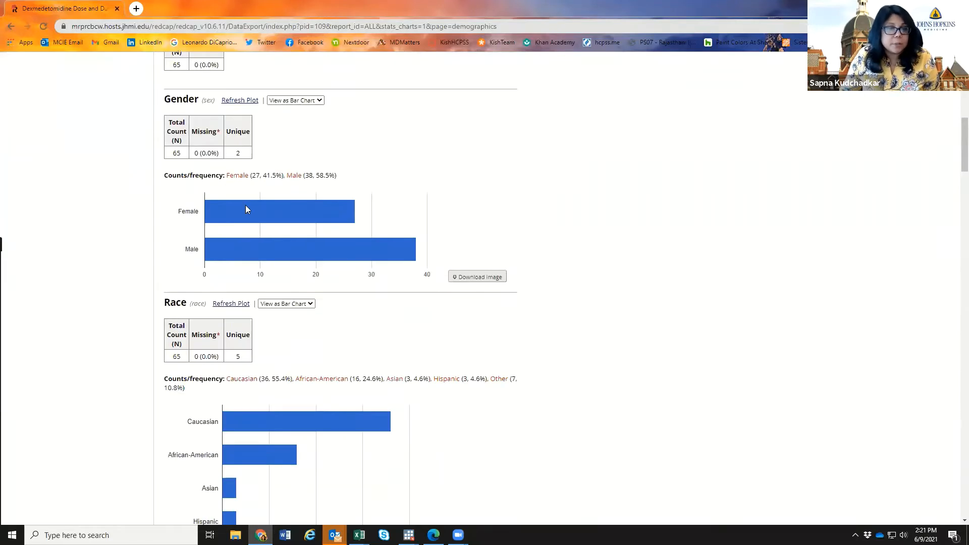
mouse_move(271, 202)
scroll(647, 269, down, 7)
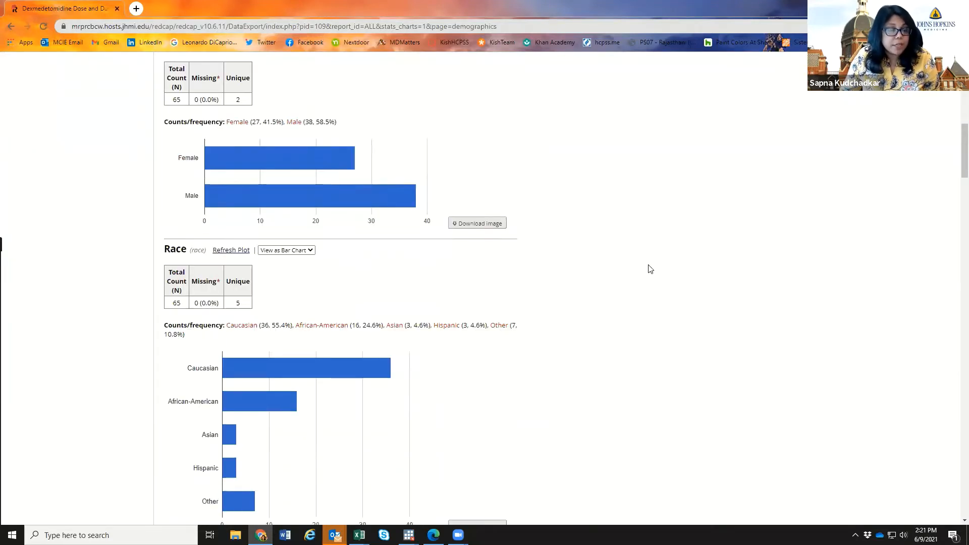
scroll(648, 268, down, 7)
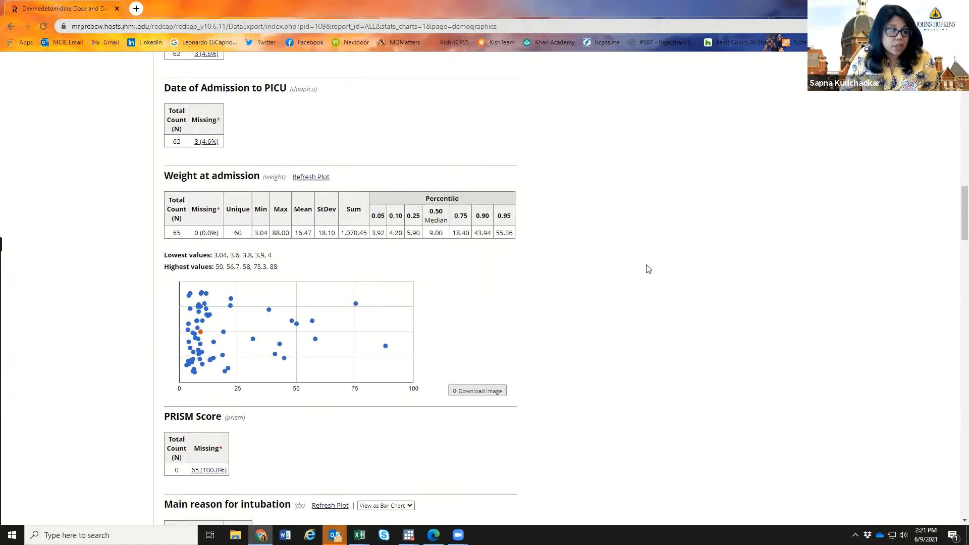
scroll(648, 269, down, 6)
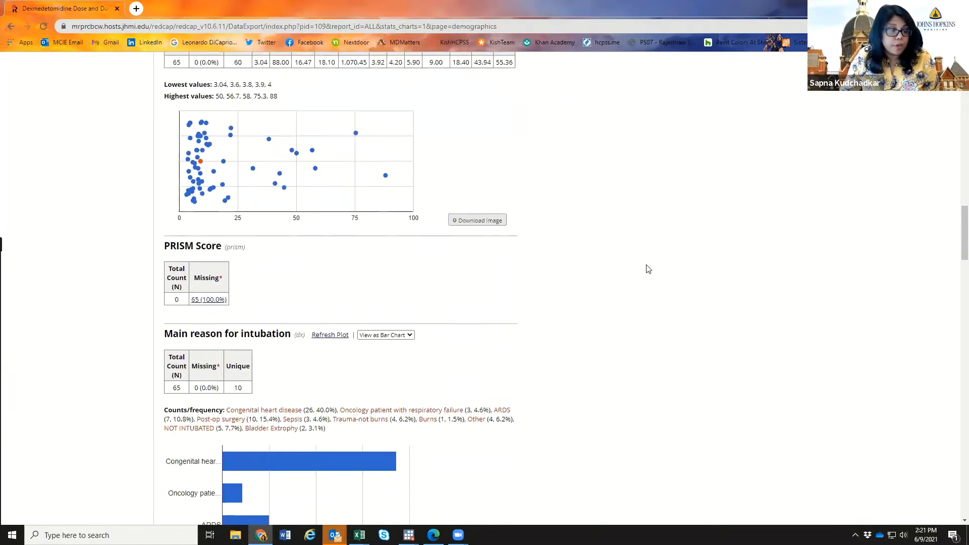
scroll(648, 268, down, 6)
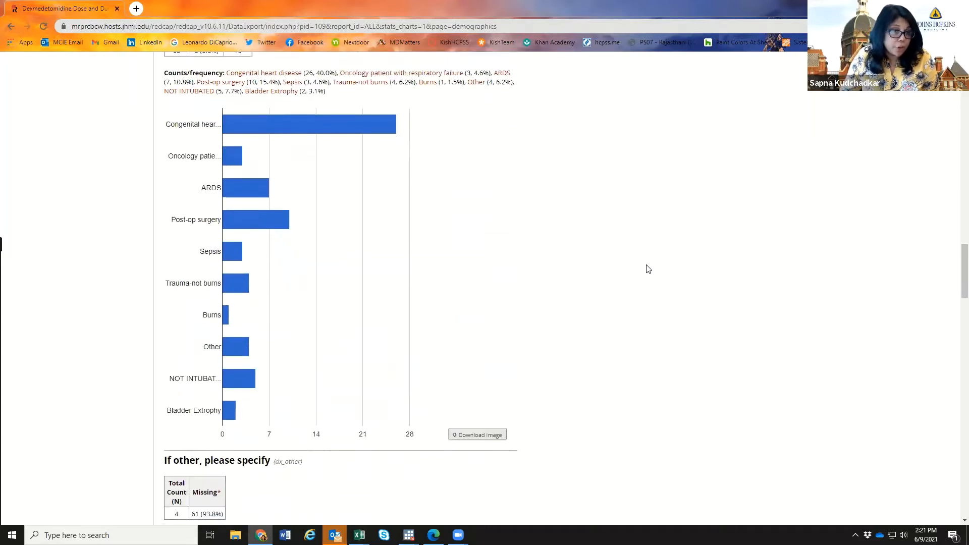
scroll(648, 269, down, 3)
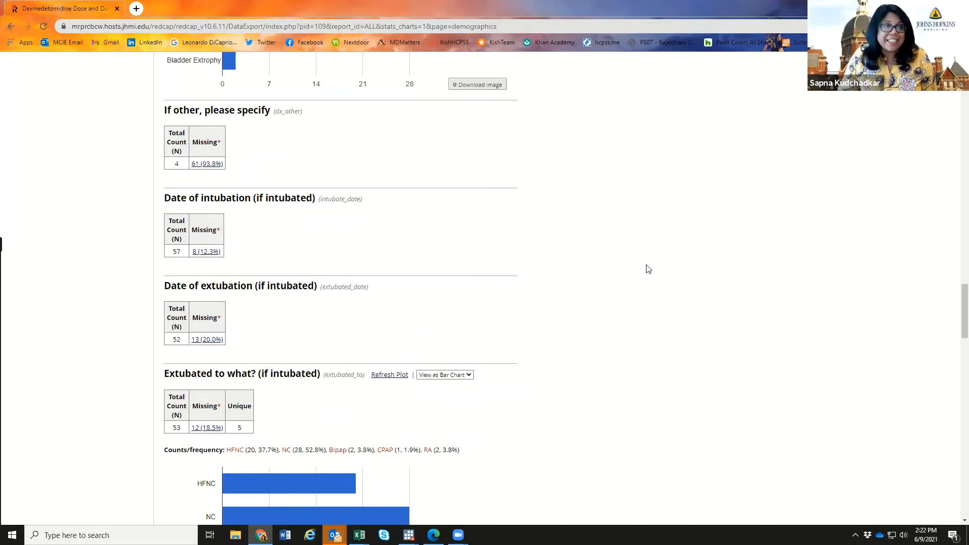
scroll(648, 268, down, 6)
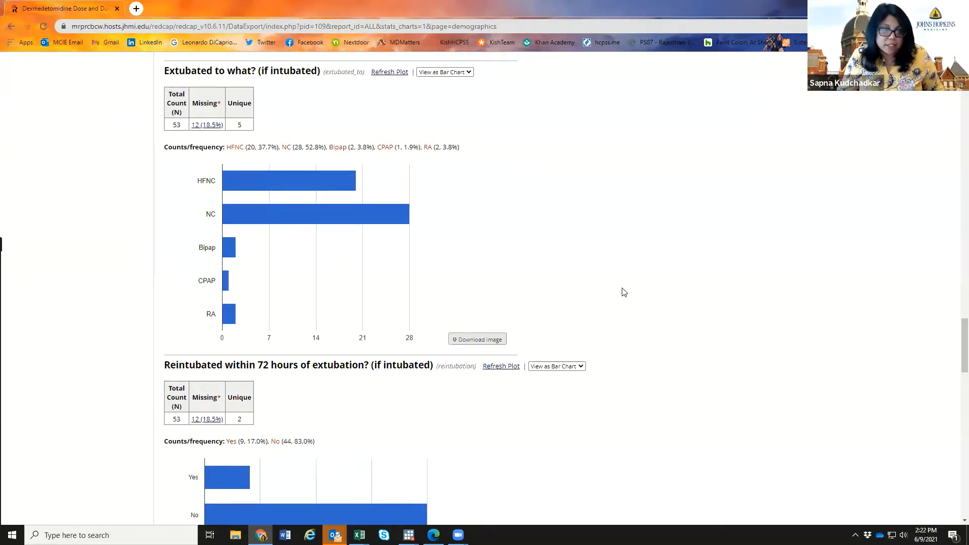
scroll(624, 292, down, 6)
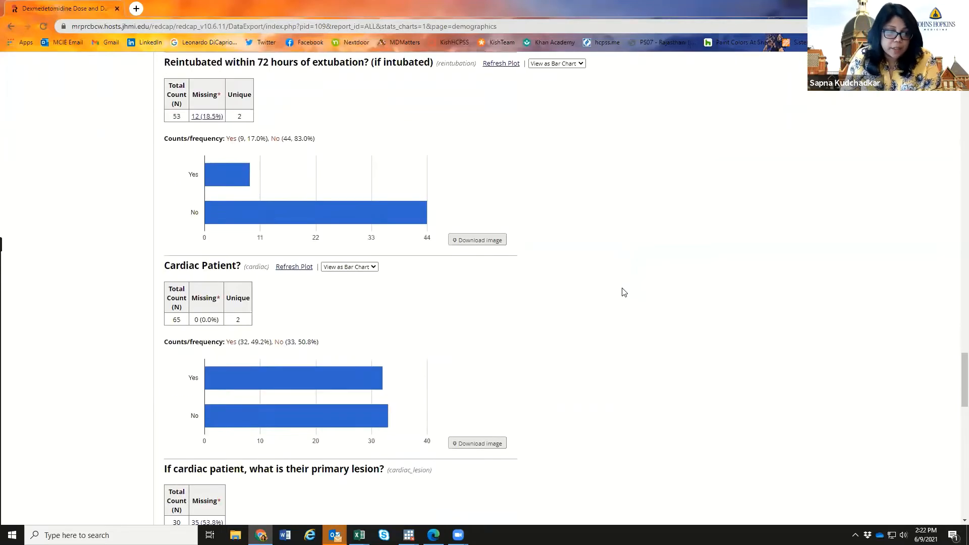
scroll(624, 292, down, 8)
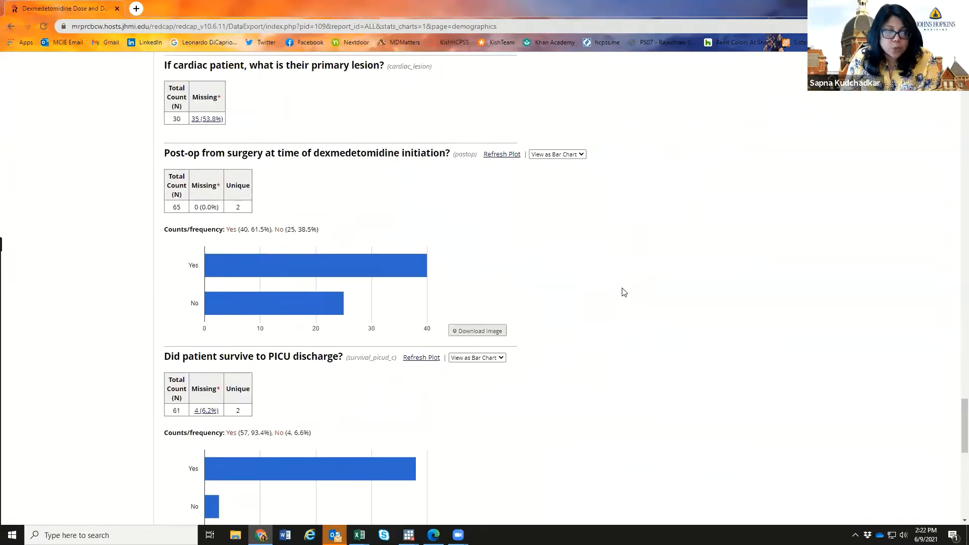
scroll(624, 291, down, 1)
scroll(624, 292, down, 2)
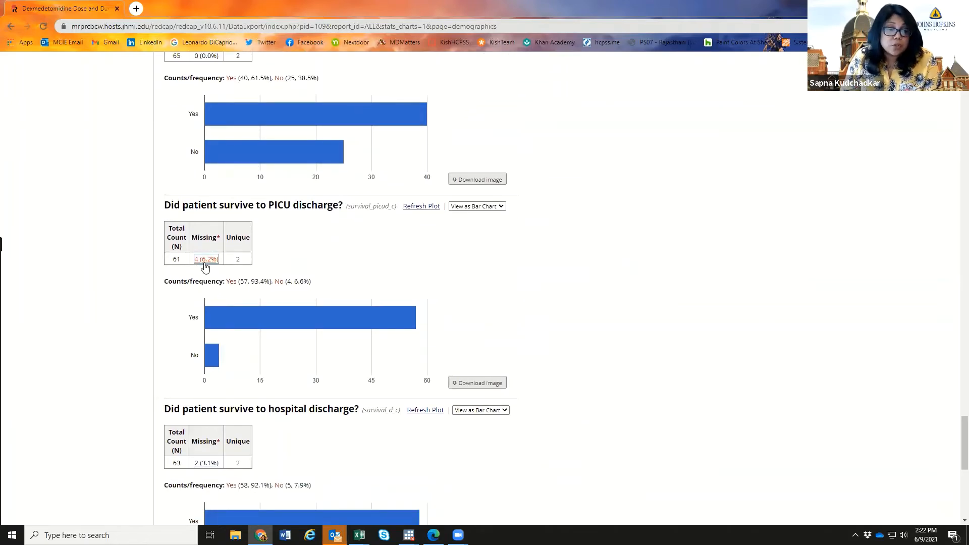
drag(965, 442, 953, 403)
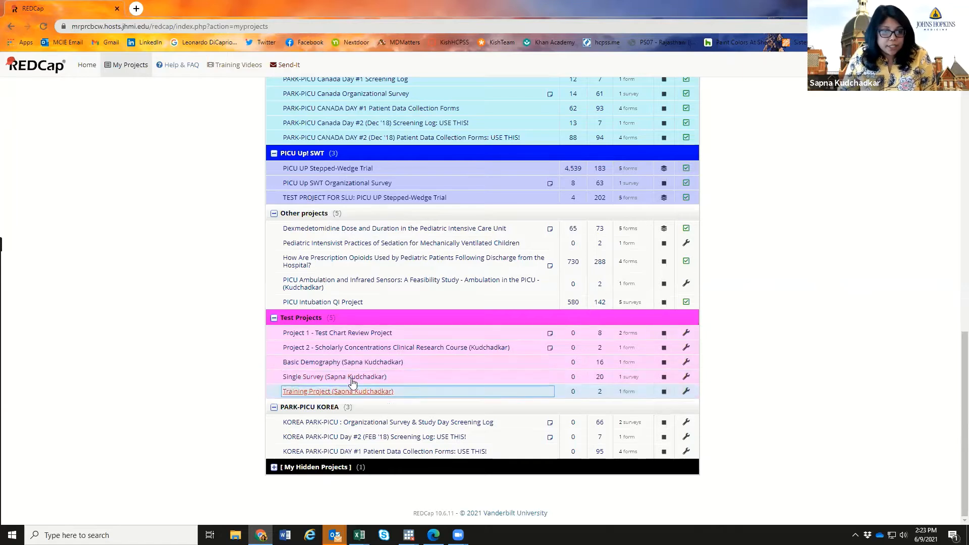
- Open the Basic Demography project in the Online Designer and select the Basic Demography Form
click(299, 367)
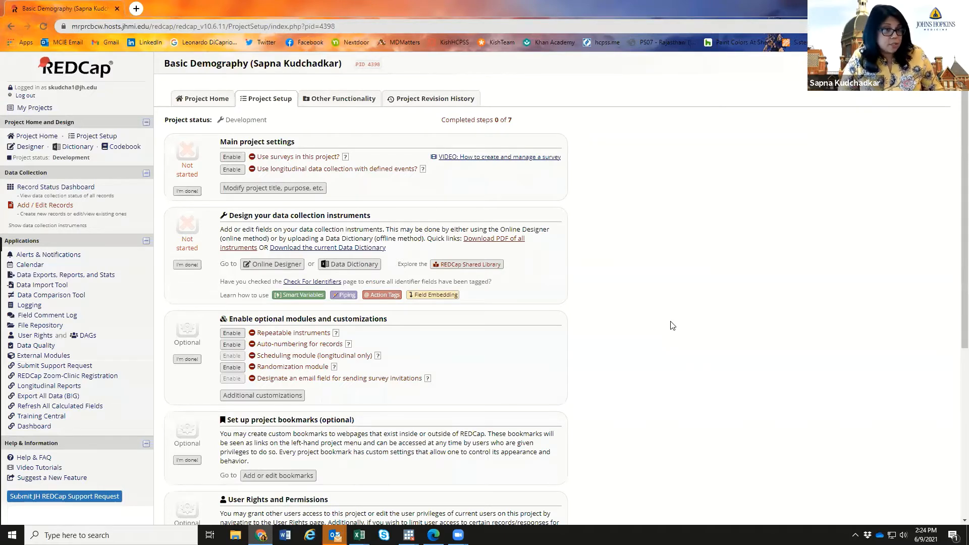
click(30, 147)
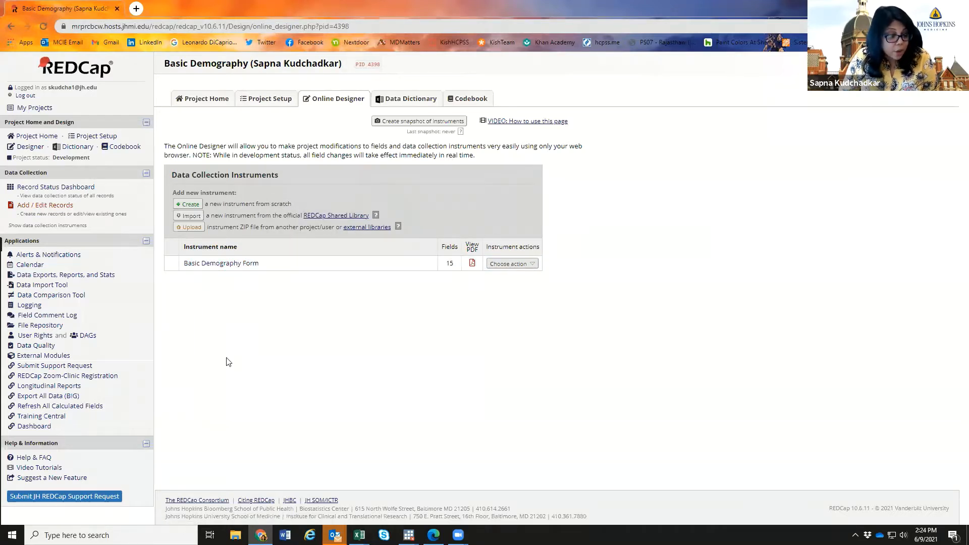
click(212, 268)
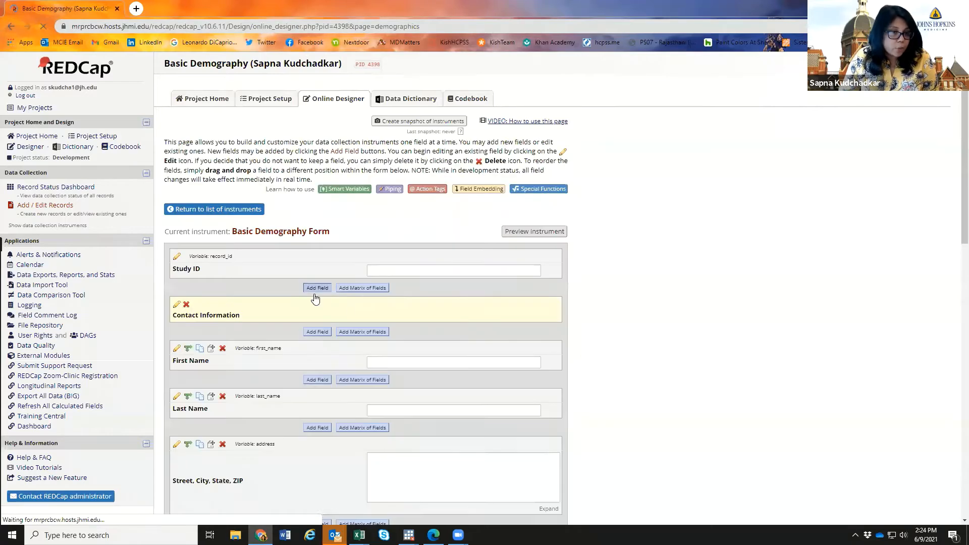
- Open the Basic Demography Form and edit its First Name identifier text field
scroll(746, 208, down, 2)
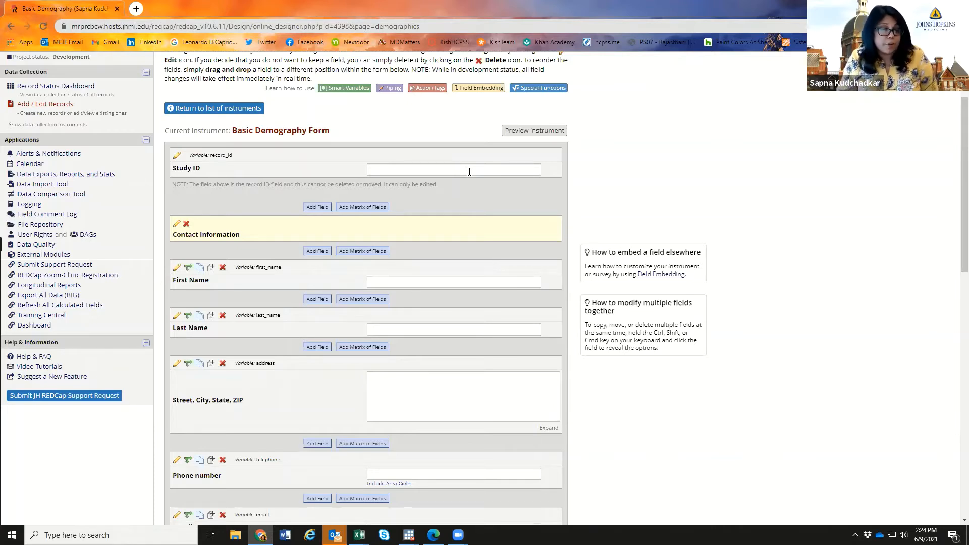
scroll(456, 217, down, 1)
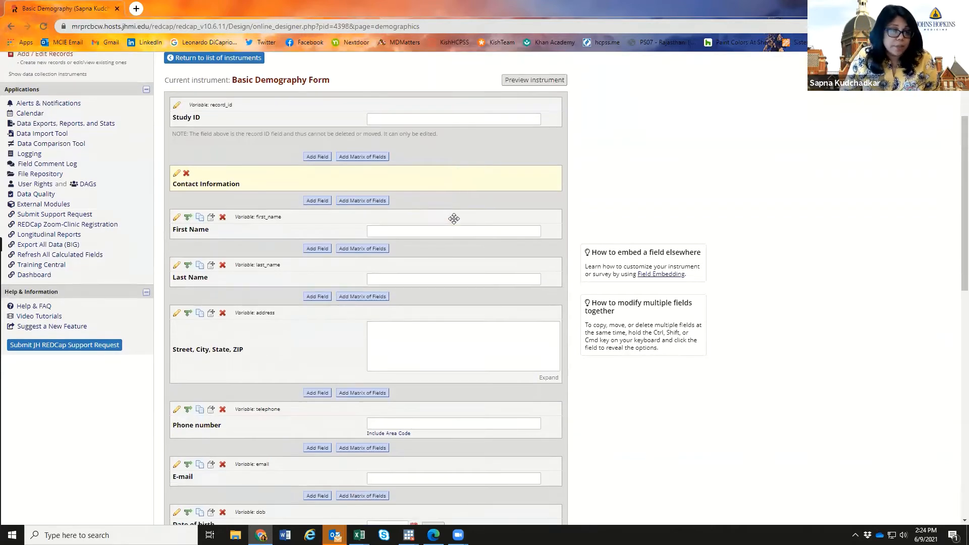
click(426, 233)
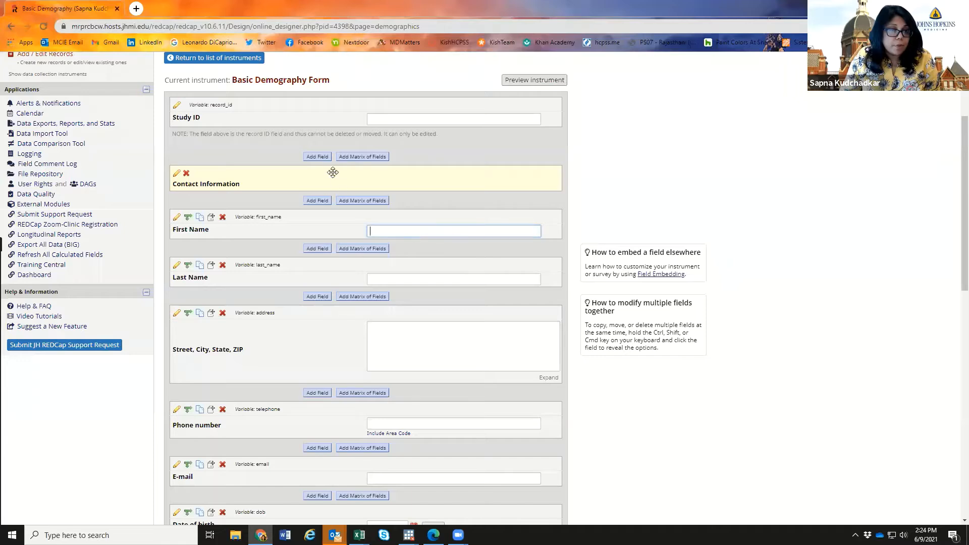
click(176, 218)
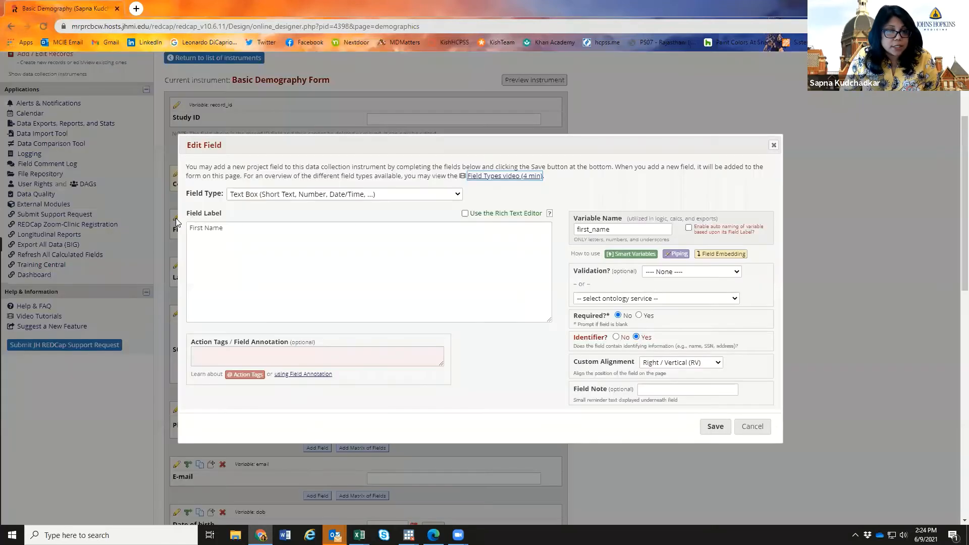
- Relabel the field 'Middle Name' (middle_name), make it required, and save with note 'Only put the middle name'
click(263, 247)
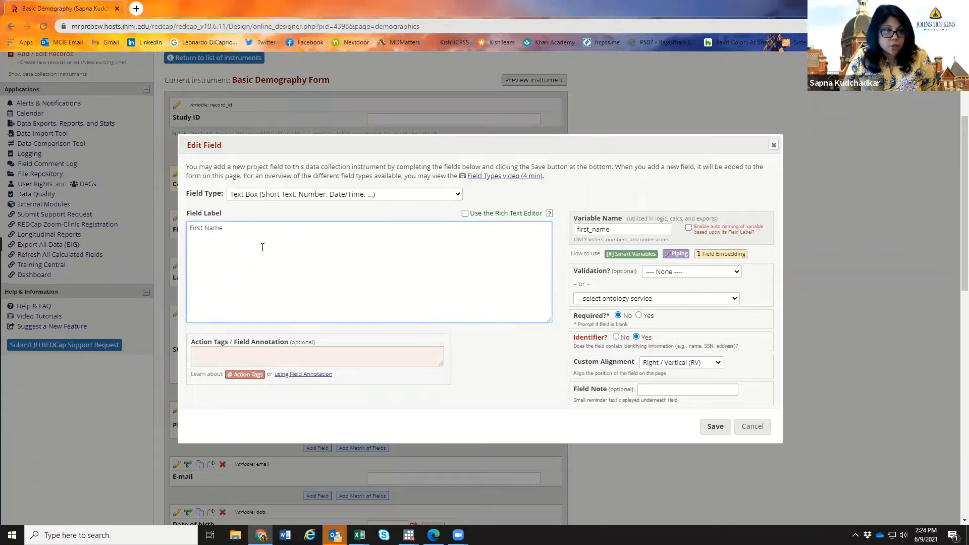
key(BackSpace)
key(BackSpace)
key(BackSpace)
key(BackSpace)
key(BackSpace)
key(BackSpace)
key(BackSpace)
key(BackSpace)
key(BackSpace)
key(BackSpace)
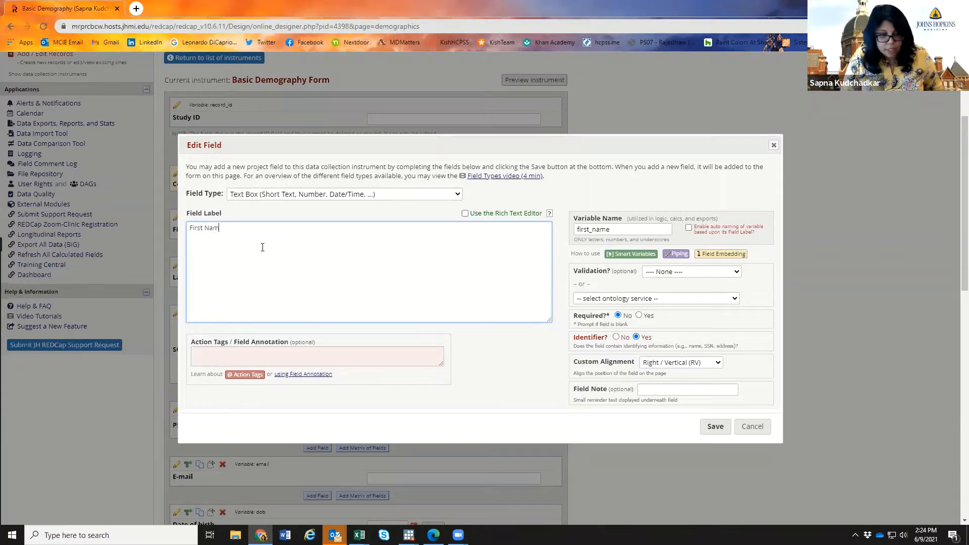
text(Middle Name)
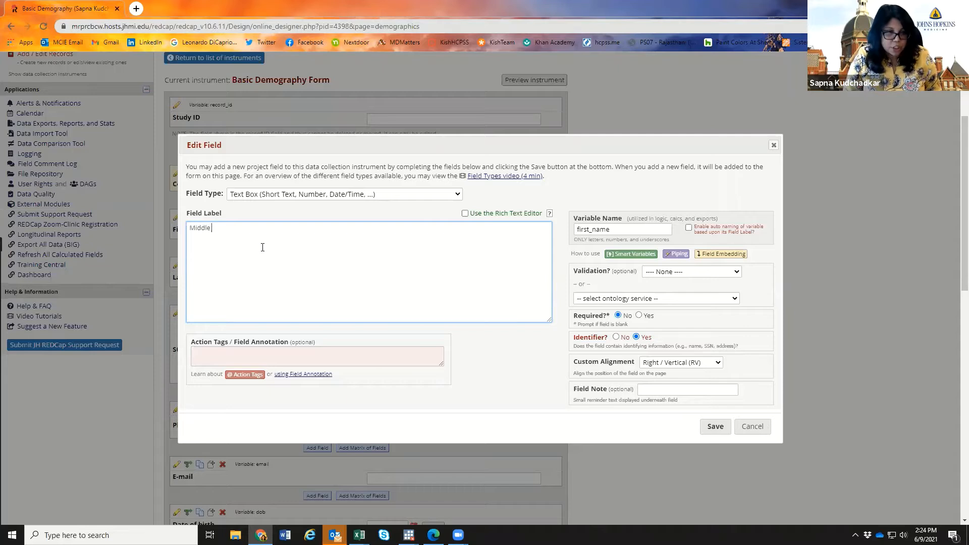
click(589, 230)
key(BackSpace)
key(BackSpace)
key(BackSpace)
key(BackSpace)
key(BackSpace)
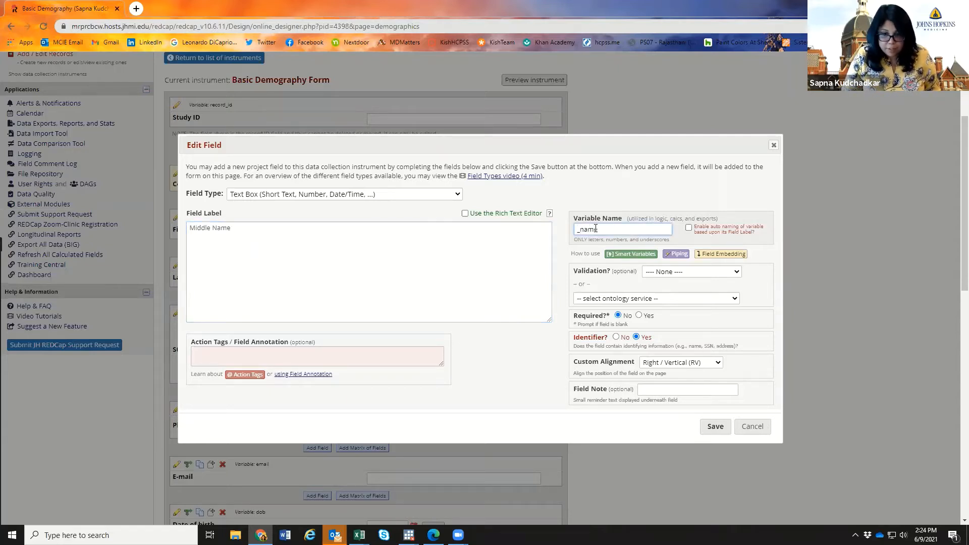
text(middle)
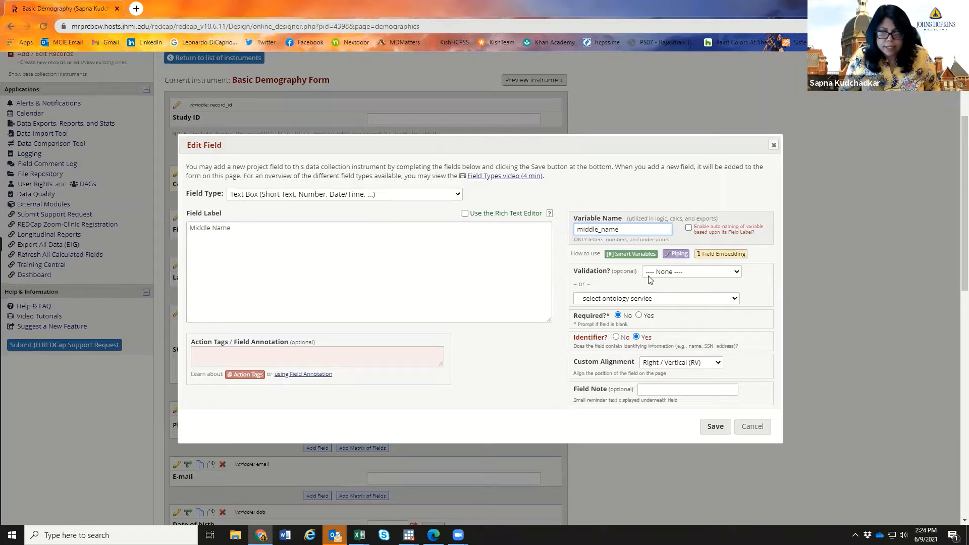
click(638, 316)
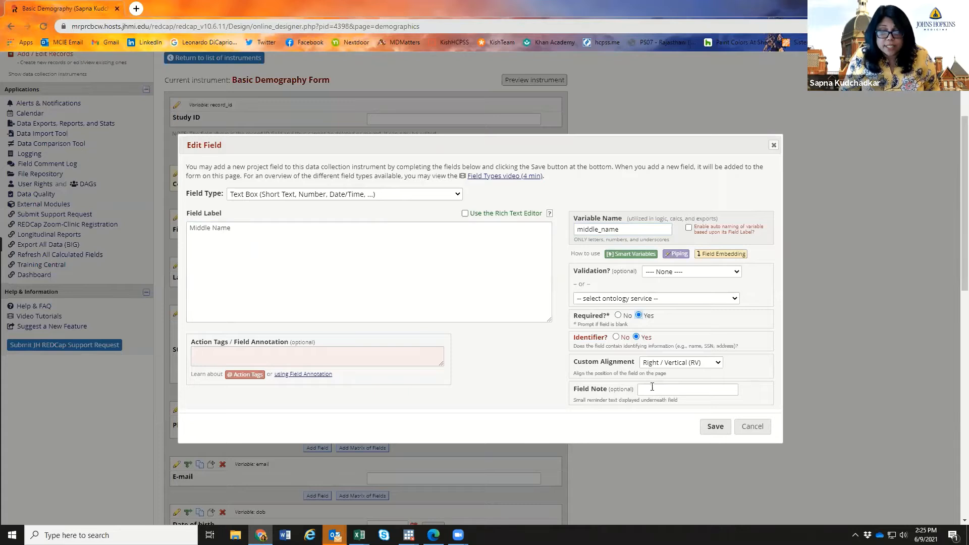
click(652, 387)
text(Only)
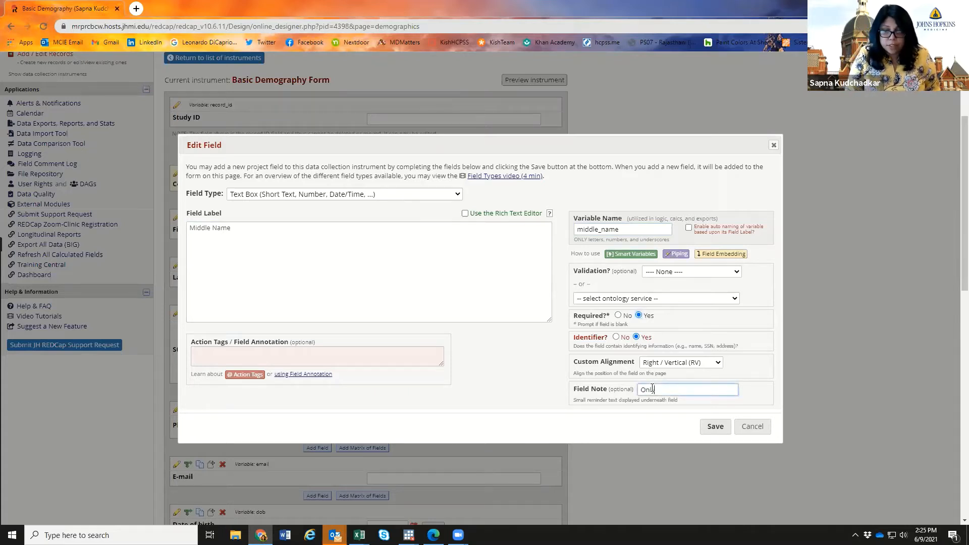
text( put the  mi)
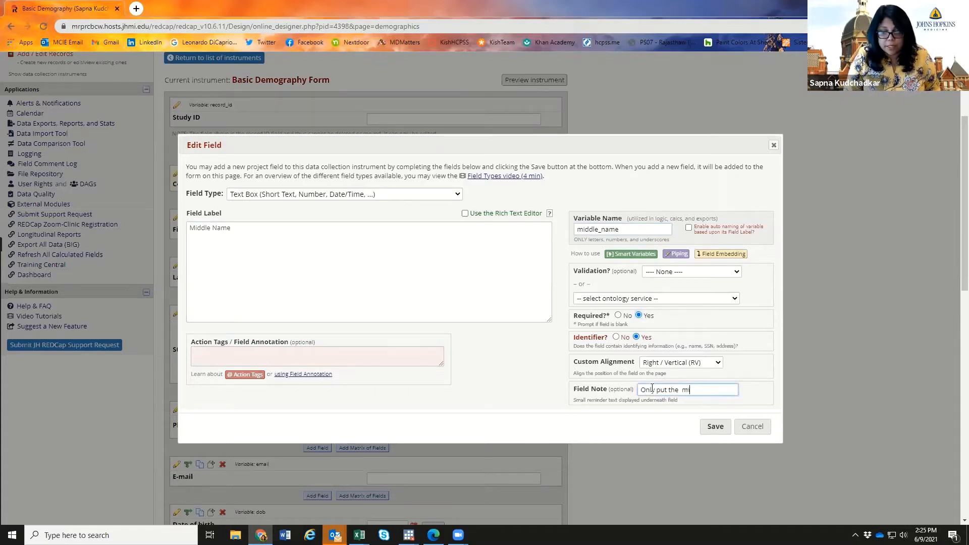
text(ddle name)
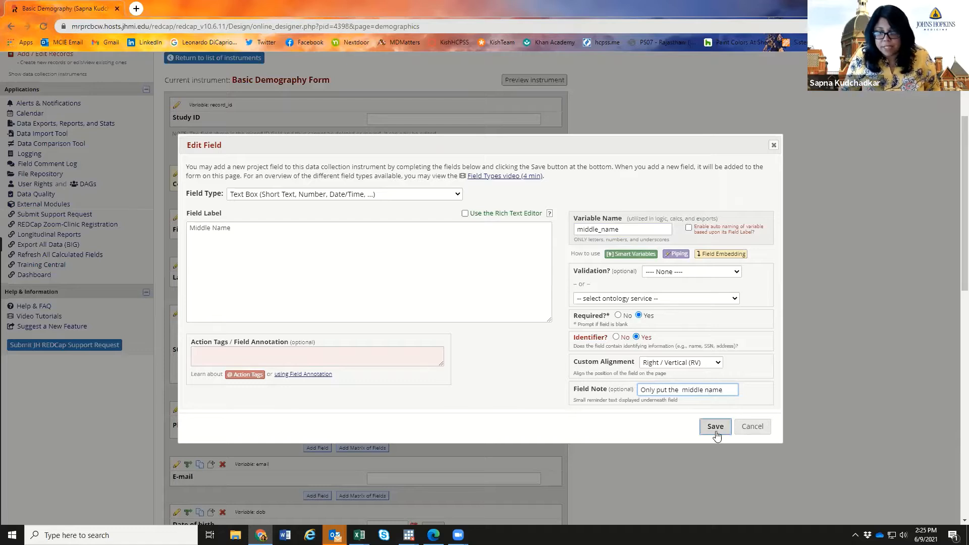
click(713, 426)
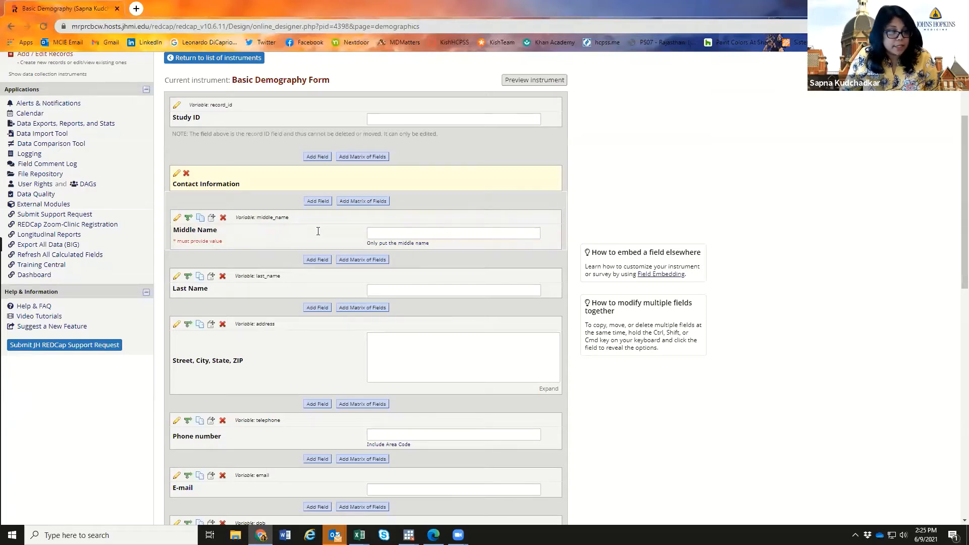
- Delete the address field from the form, then open the Race field for editing
scroll(401, 356, down, 3)
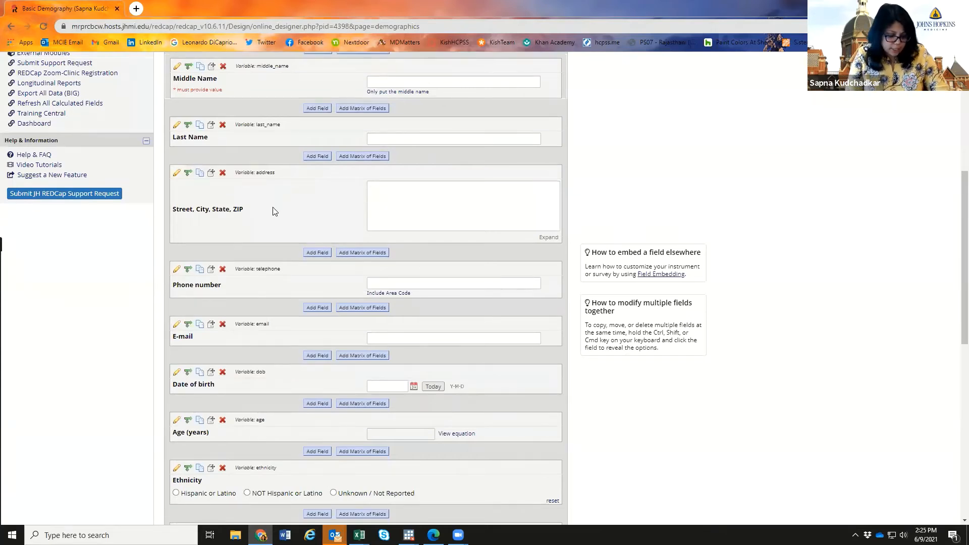
click(223, 173)
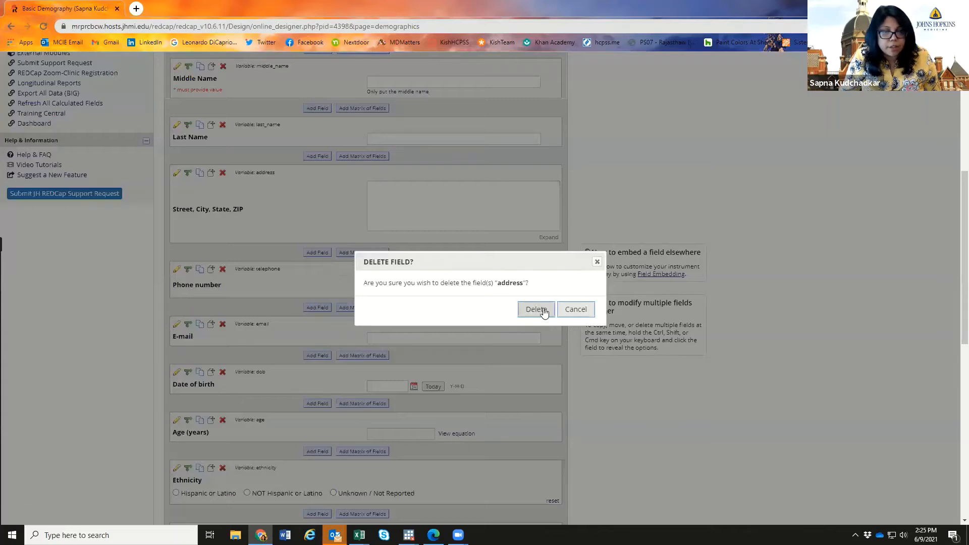
click(535, 309)
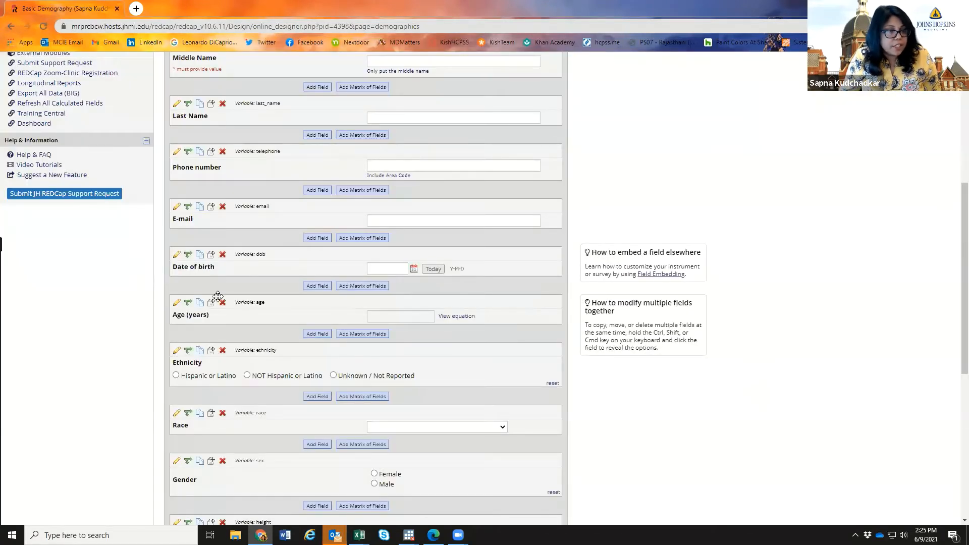
scroll(227, 377, down, 4)
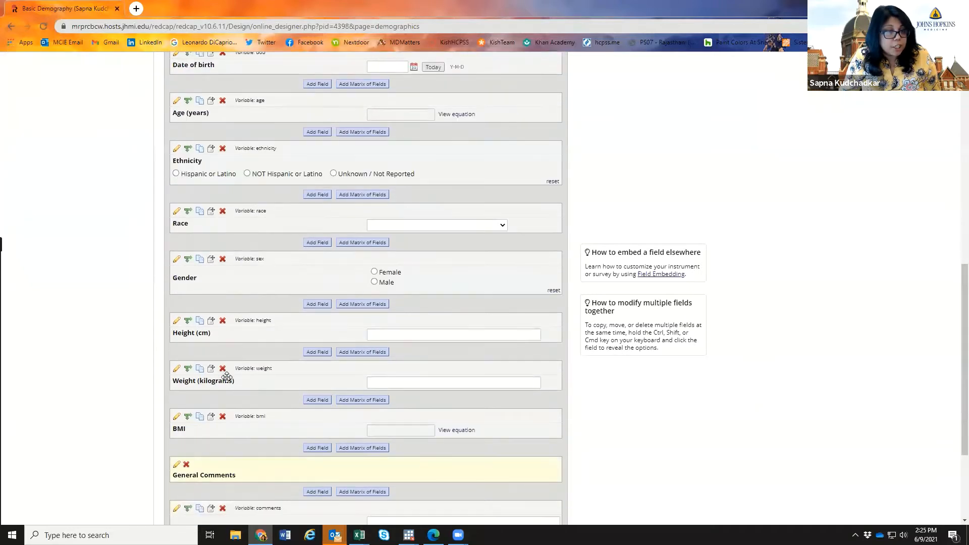
click(177, 212)
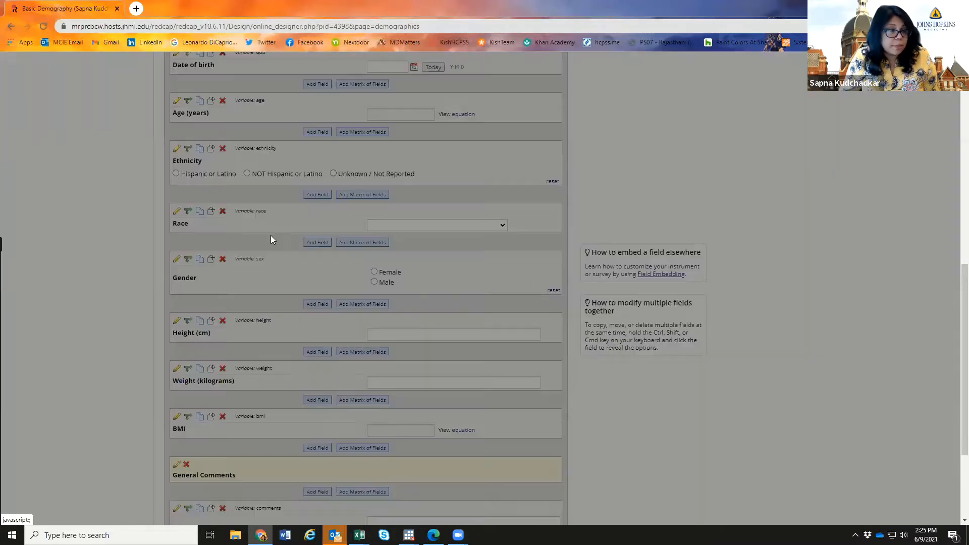
- Review the Race field's drop-down type and race choices, leaving them unchanged
click(396, 346)
scroll(396, 346, down, 1)
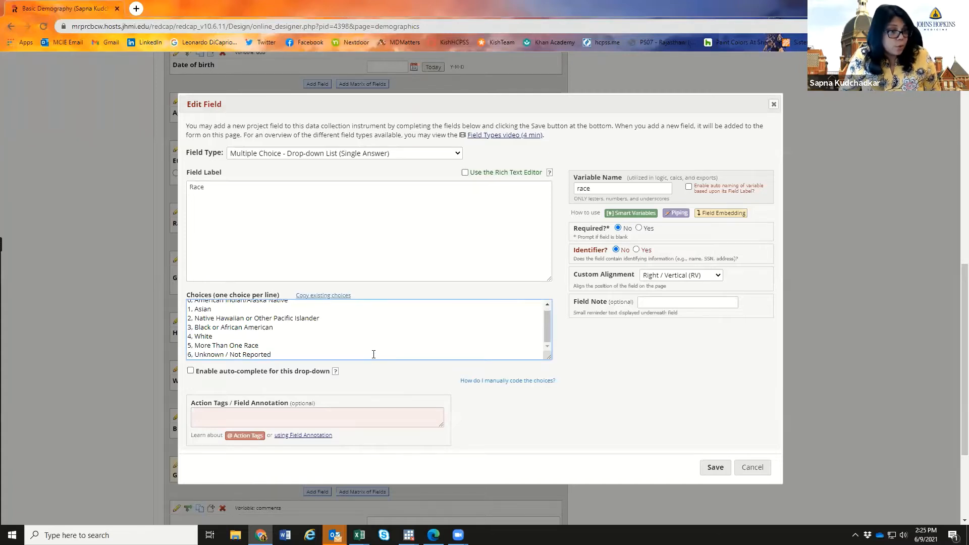
scroll(374, 355, up, 1)
scroll(374, 354, down, 1)
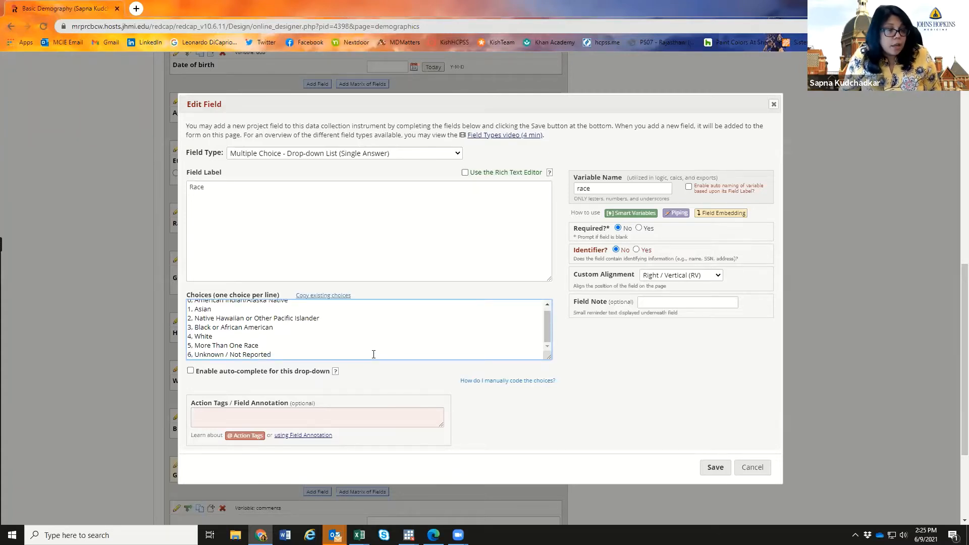
scroll(373, 353, up, 1)
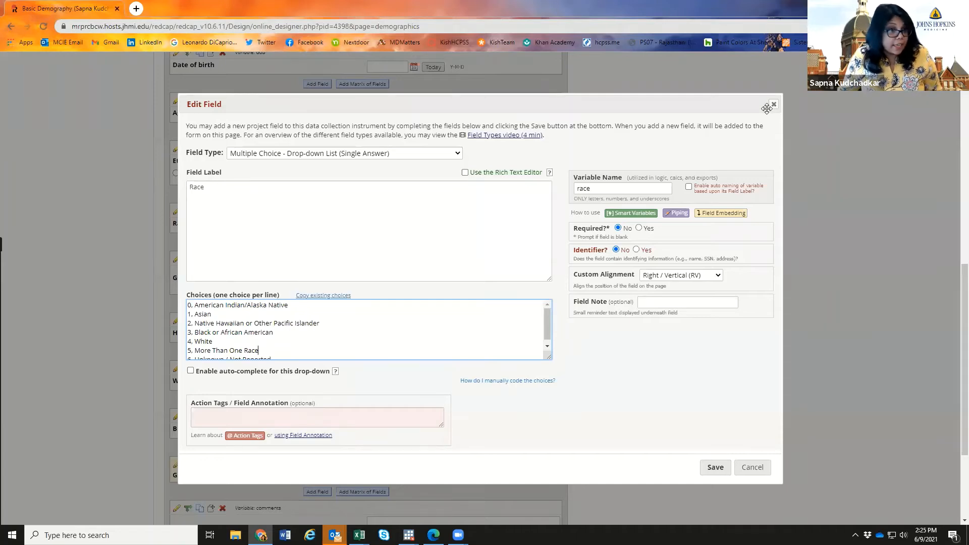
click(337, 155)
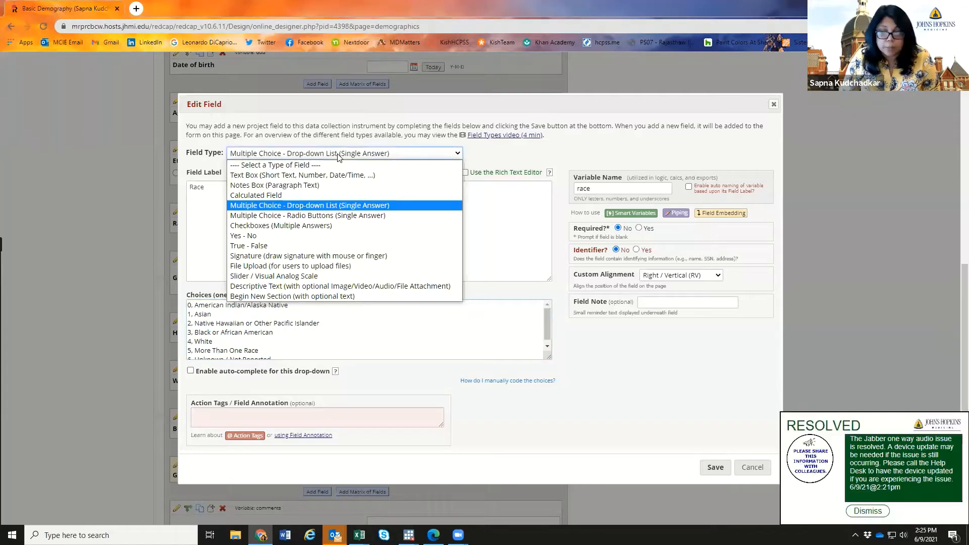
click(871, 511)
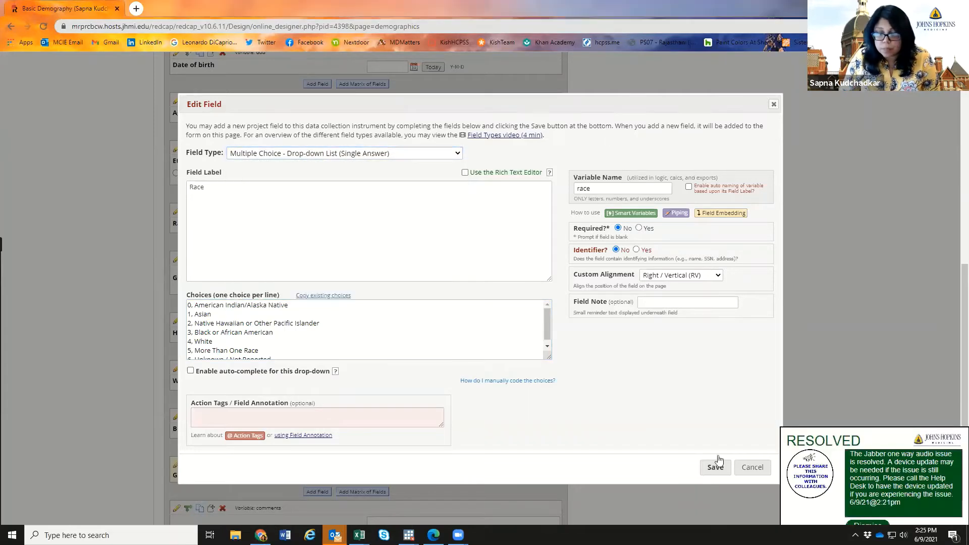
click(269, 157)
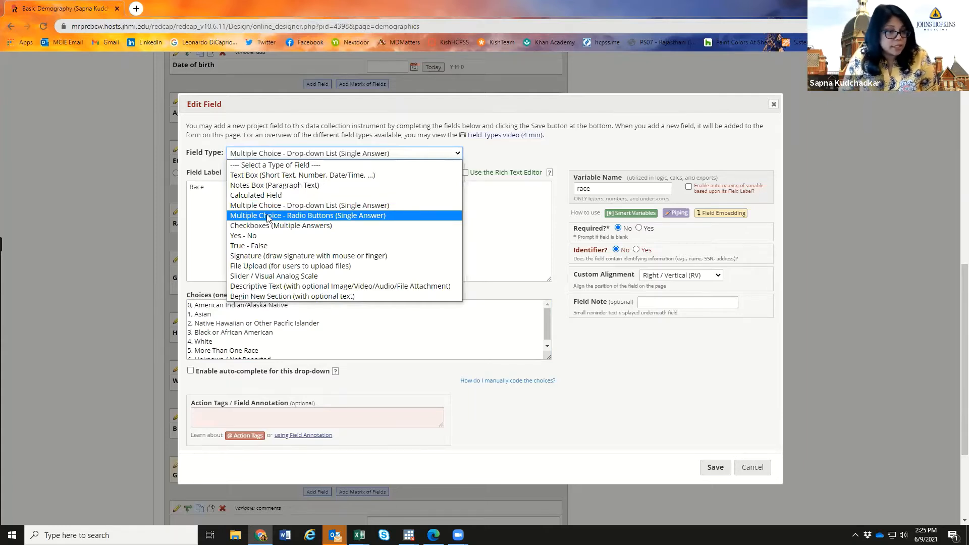
click(484, 160)
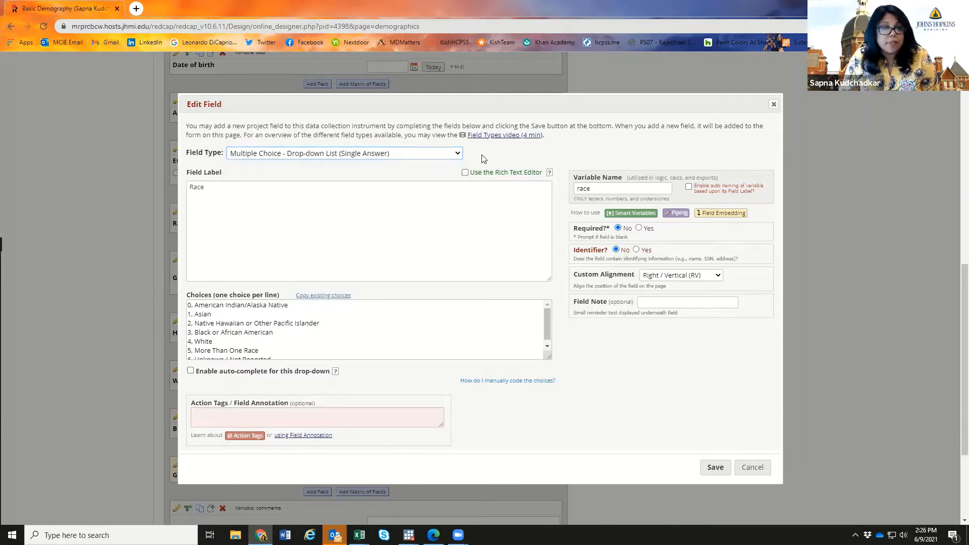
click(233, 189)
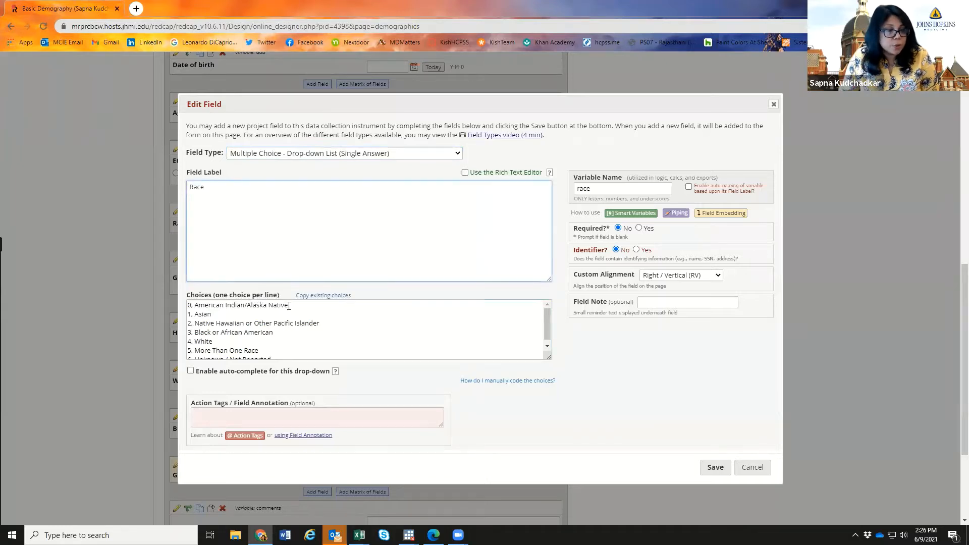
click(256, 313)
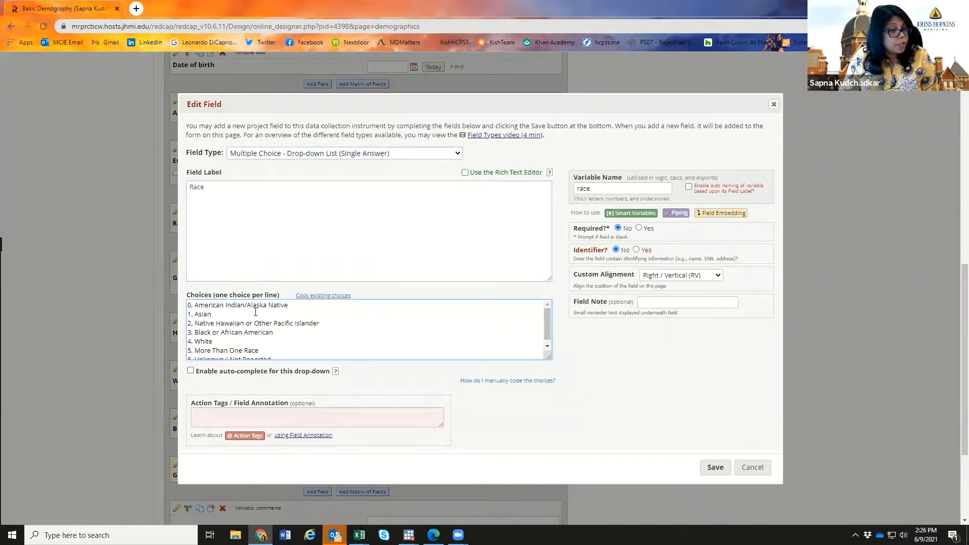
scroll(256, 312, down, 1)
scroll(256, 312, up, 1)
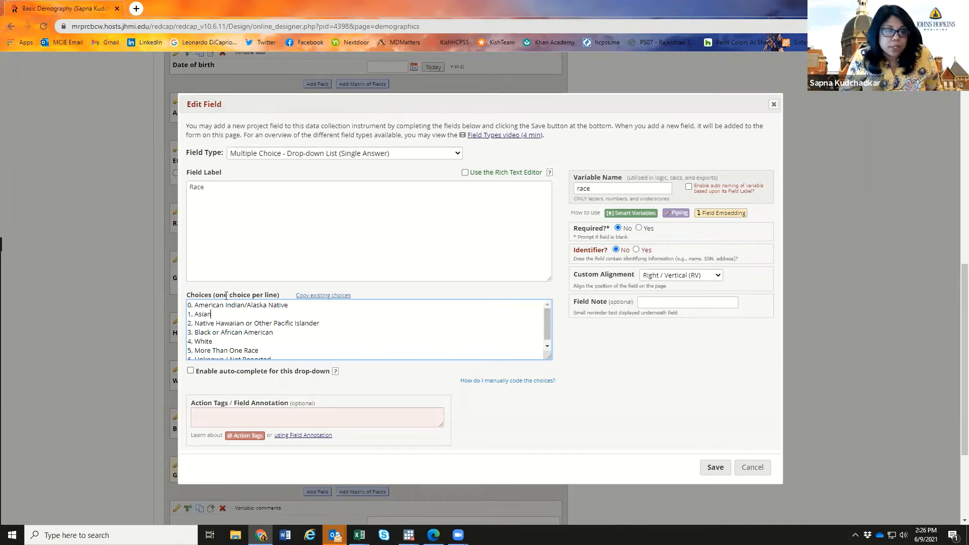
click(325, 319)
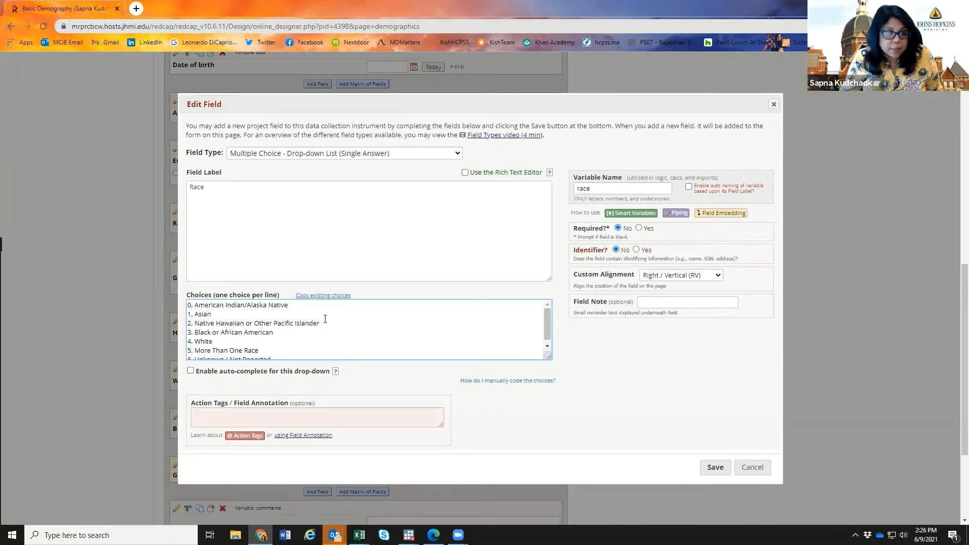
scroll(253, 354, down, 1)
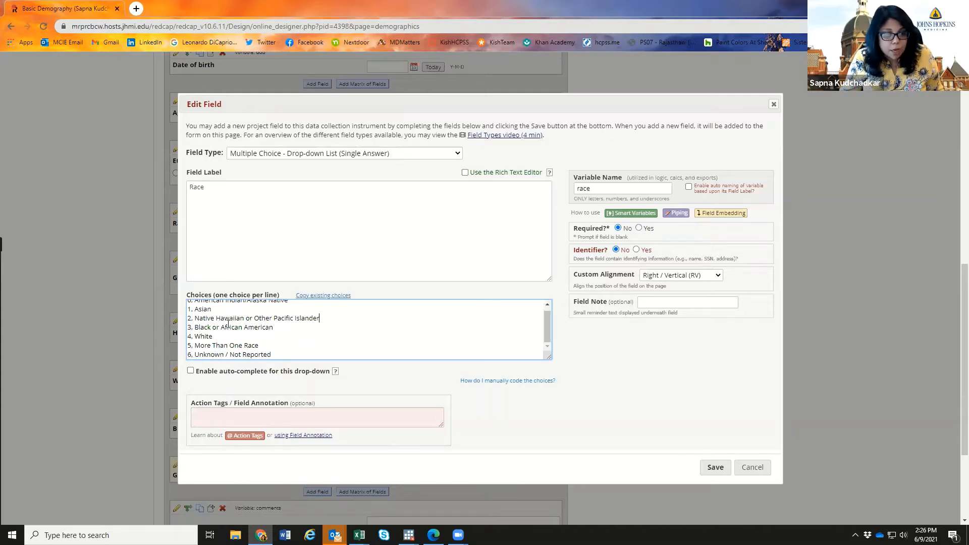
- Set Race to Required without a field note and save the field
click(651, 305)
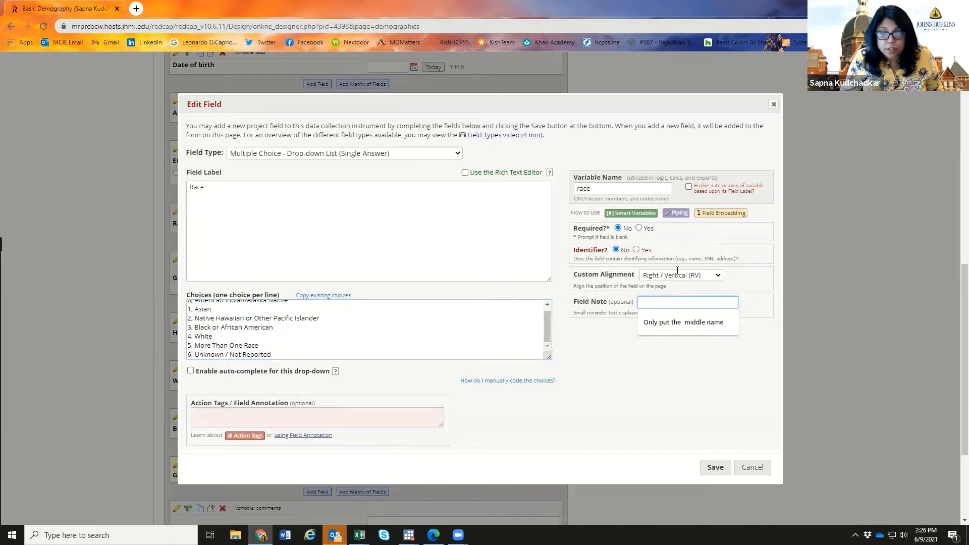
click(761, 240)
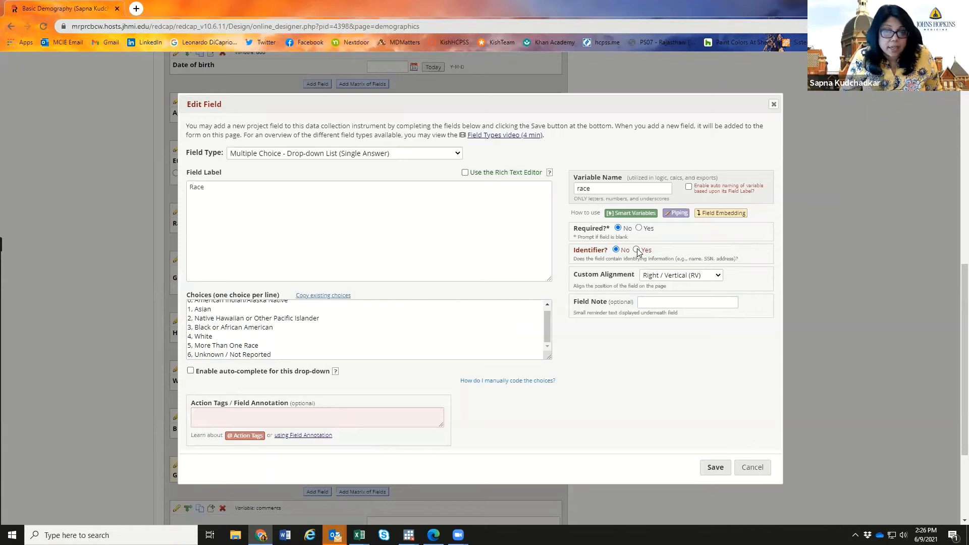
click(639, 228)
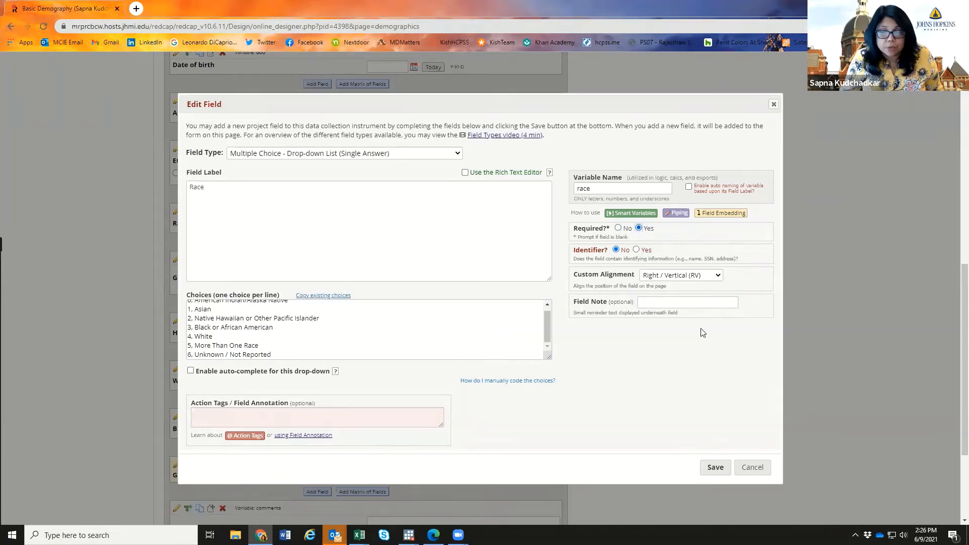
click(621, 188)
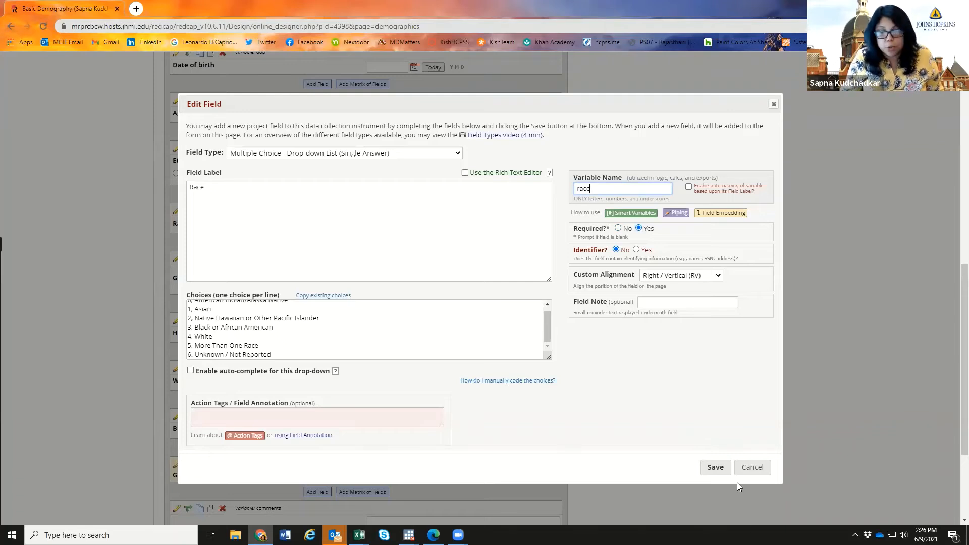
click(718, 466)
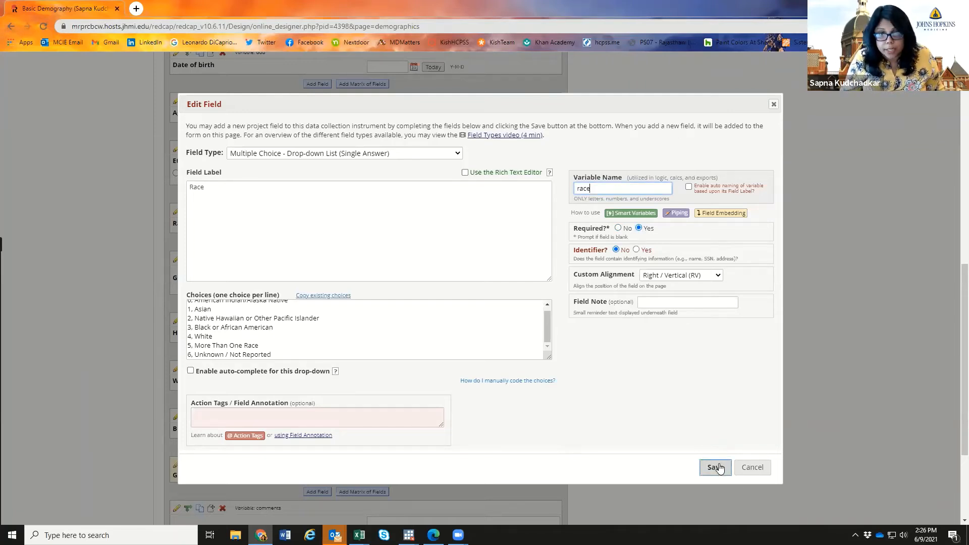
click(719, 468)
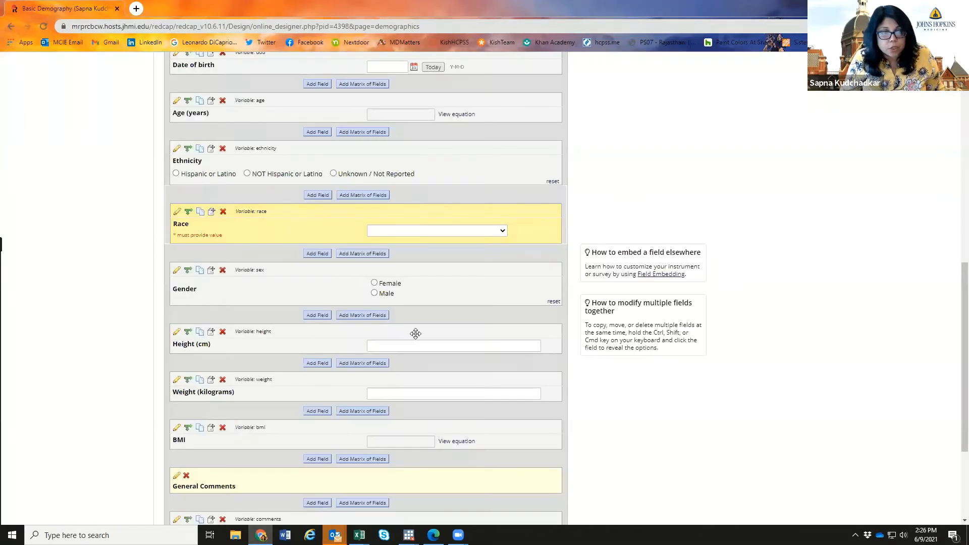
- Change Race's field type to Multiple Choice - Radio Buttons (Single Answer) and save
click(502, 233)
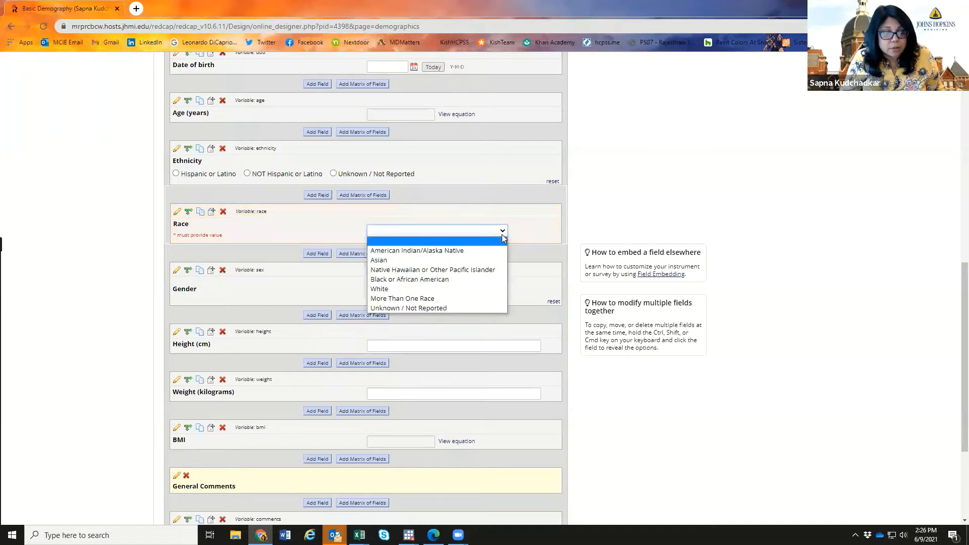
click(503, 240)
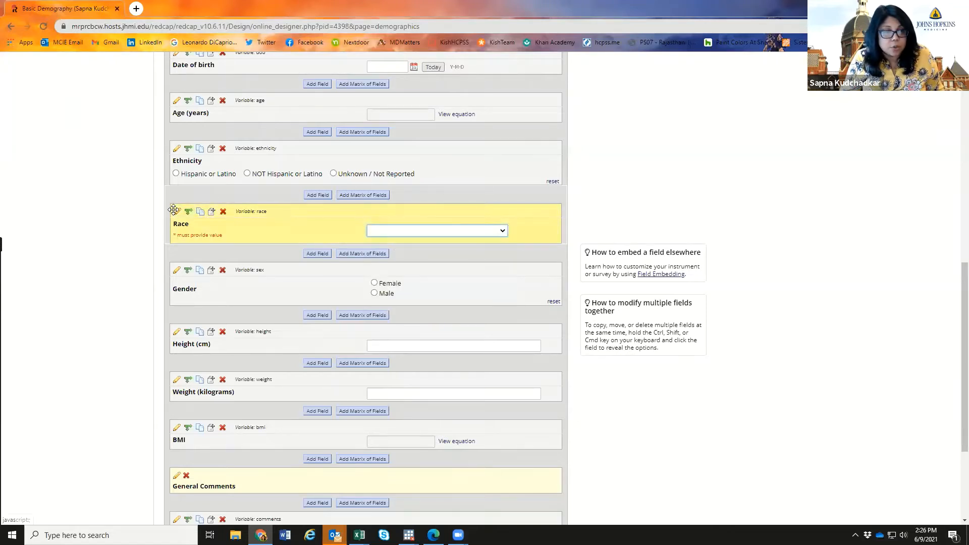
click(176, 212)
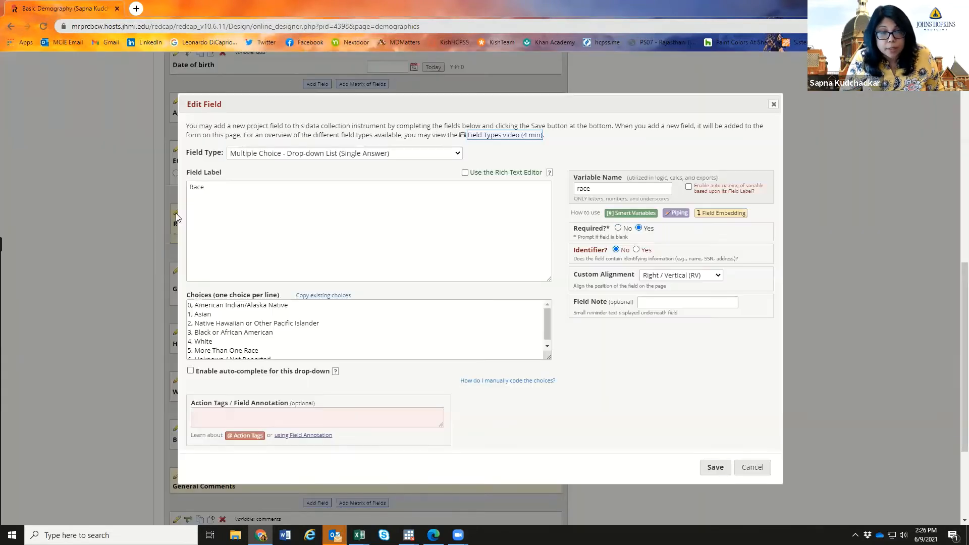
click(345, 158)
click(334, 213)
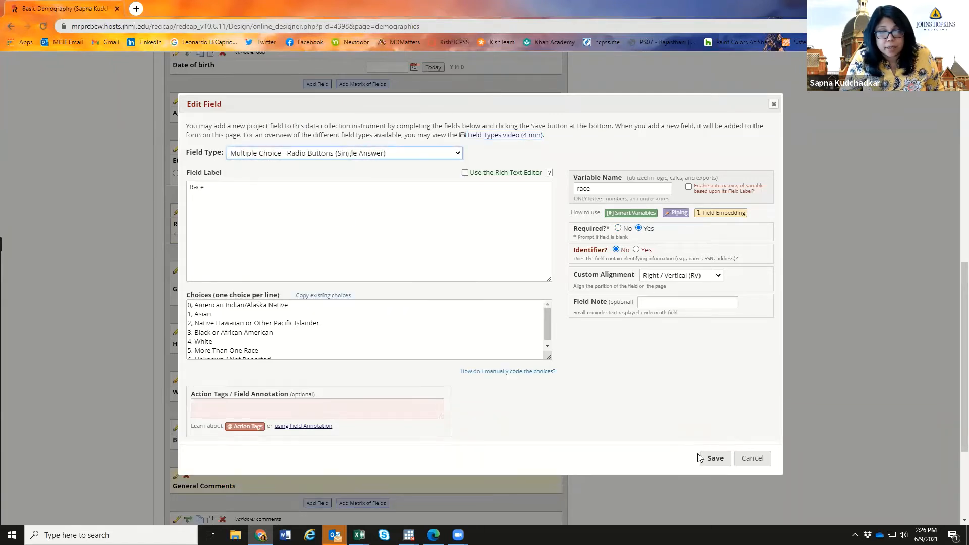
click(712, 458)
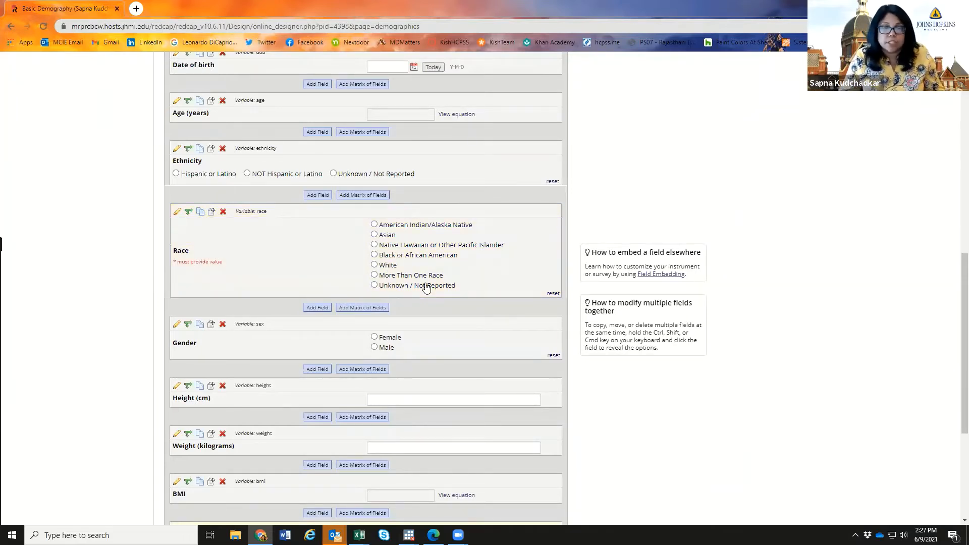
scroll(426, 288, down, 2)
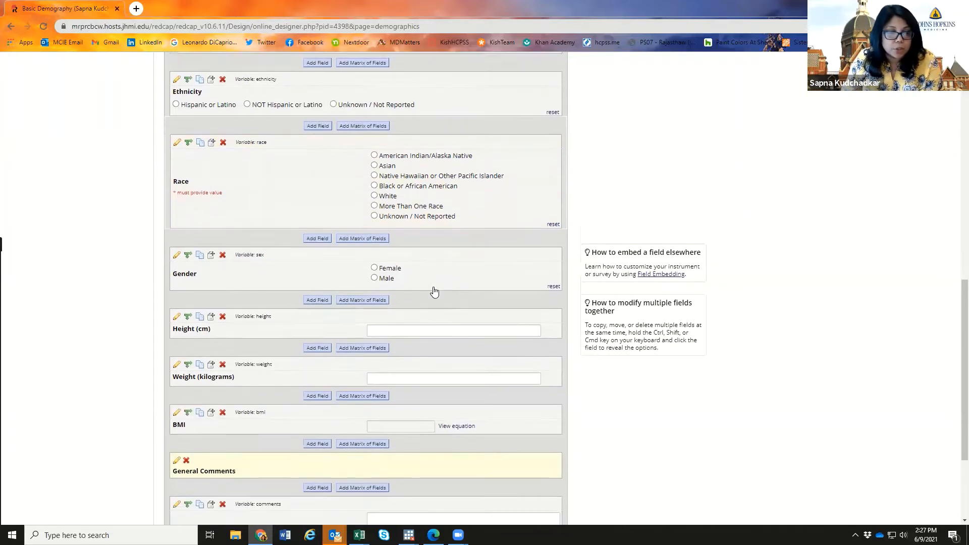
scroll(434, 287, down, 2)
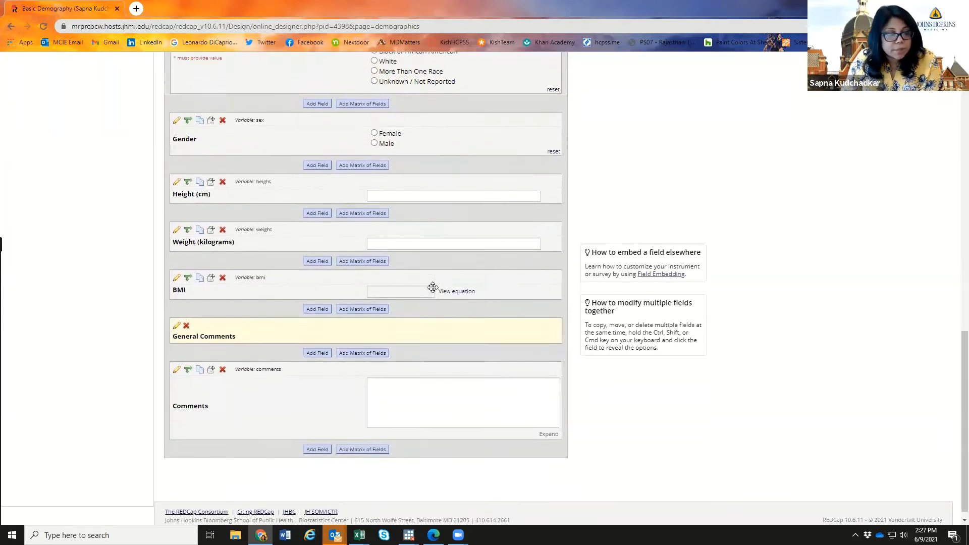
scroll(434, 288, up, 2)
scroll(452, 288, up, 2)
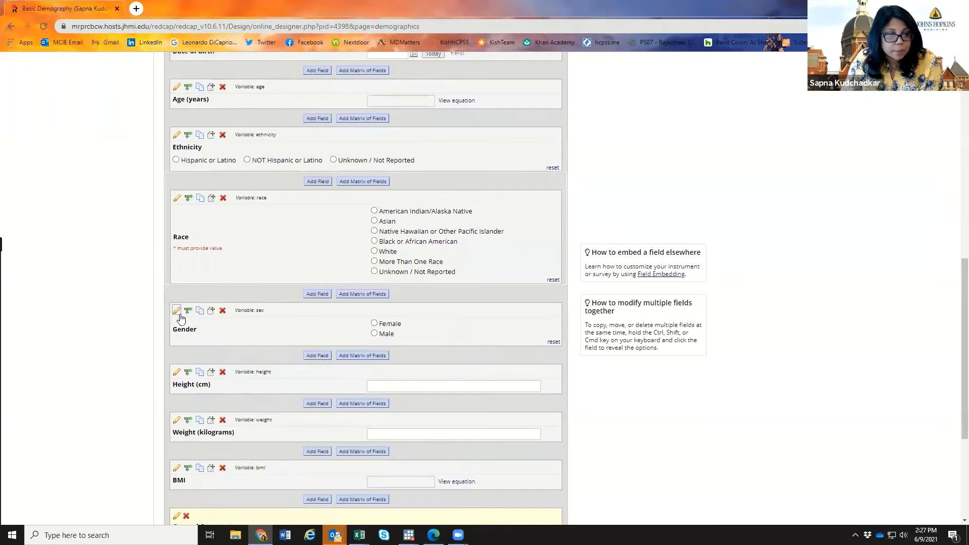
click(176, 312)
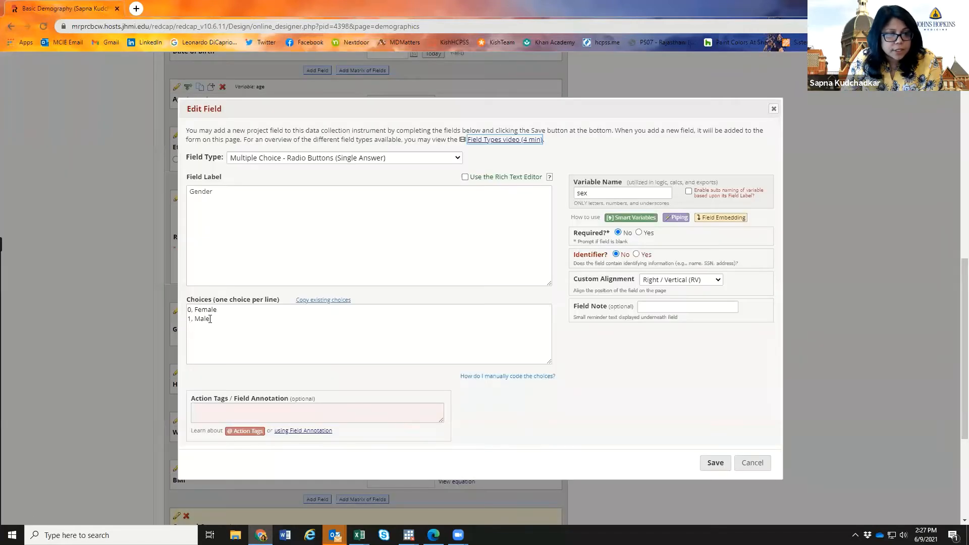
click(313, 159)
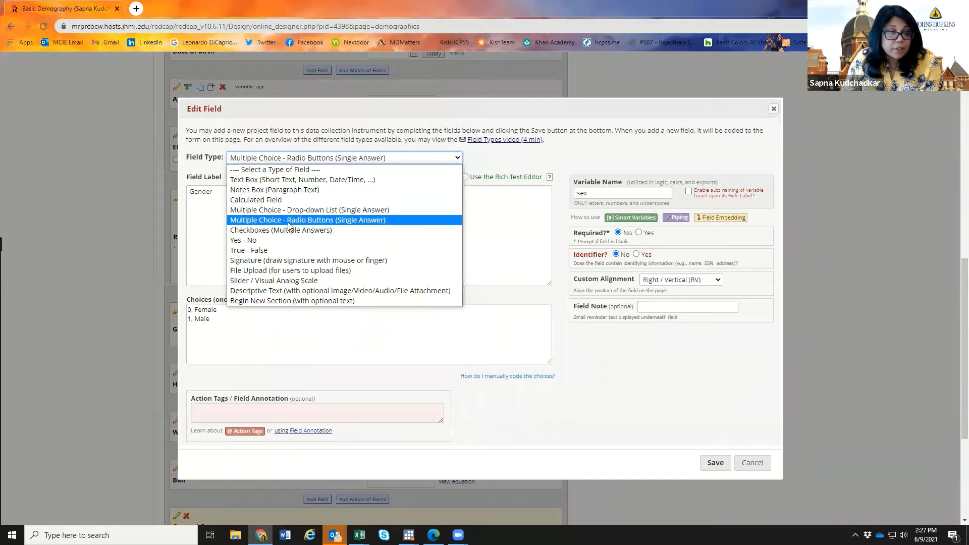
click(382, 105)
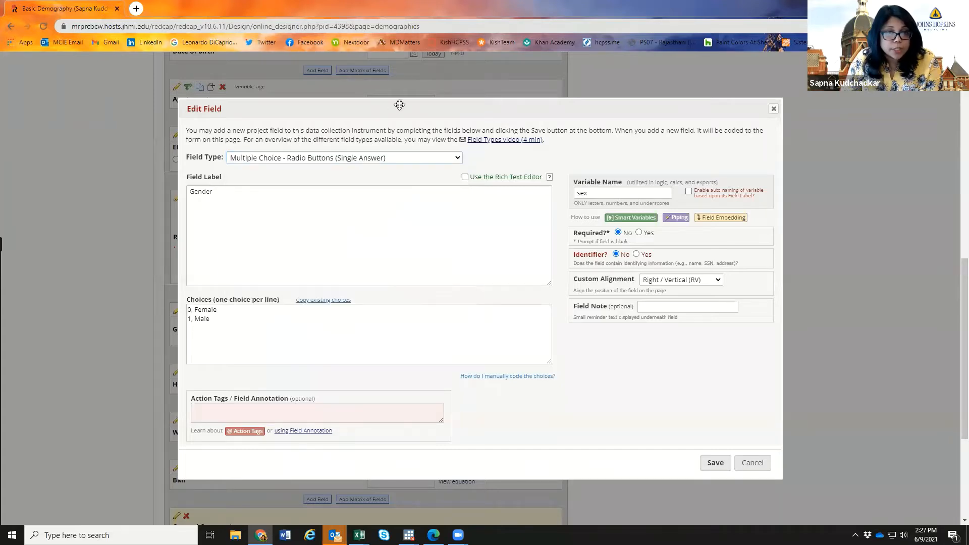
click(774, 108)
scroll(693, 393, up, 8)
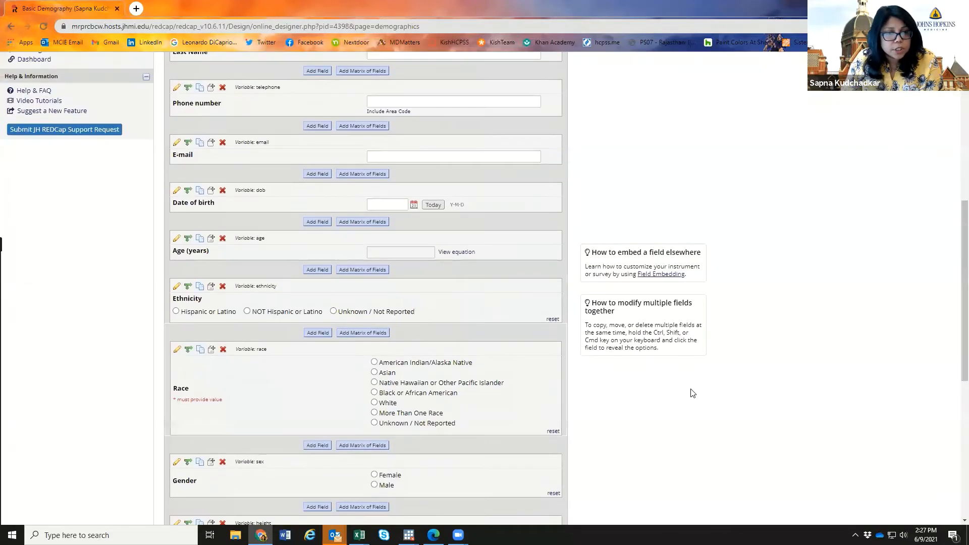
- Go through My Projects to Project 1 - Test Chart Review Project's home page
scroll(693, 393, up, 3)
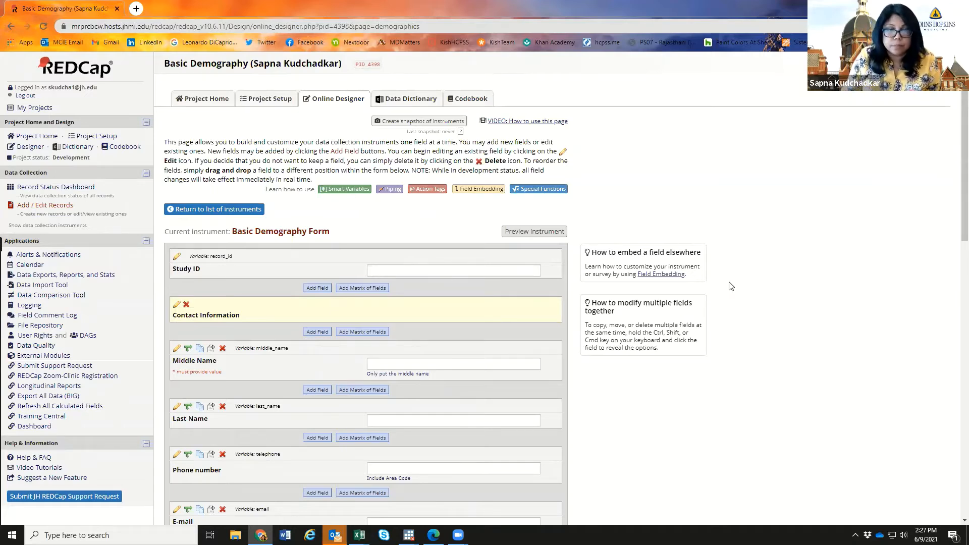
scroll(730, 287, down, 4)
scroll(606, 283, up, 4)
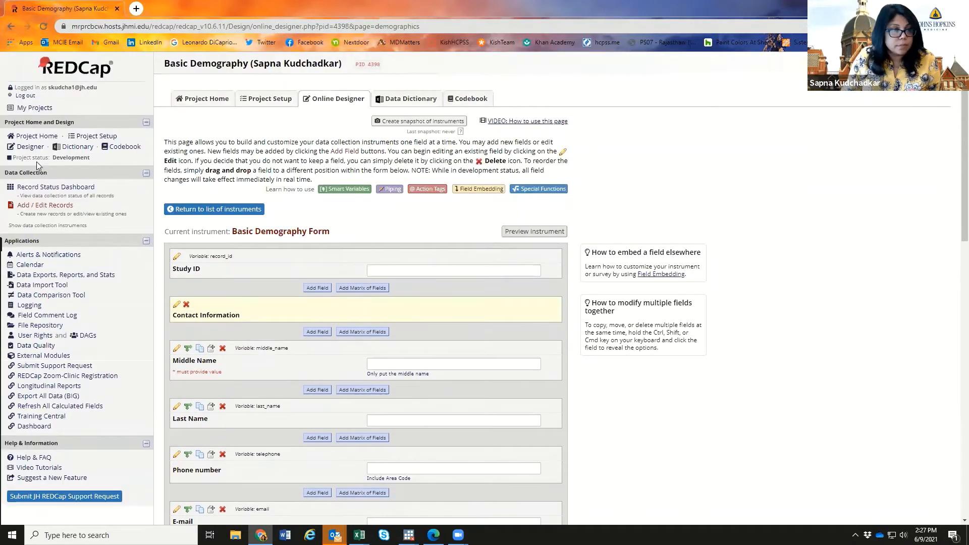
click(30, 147)
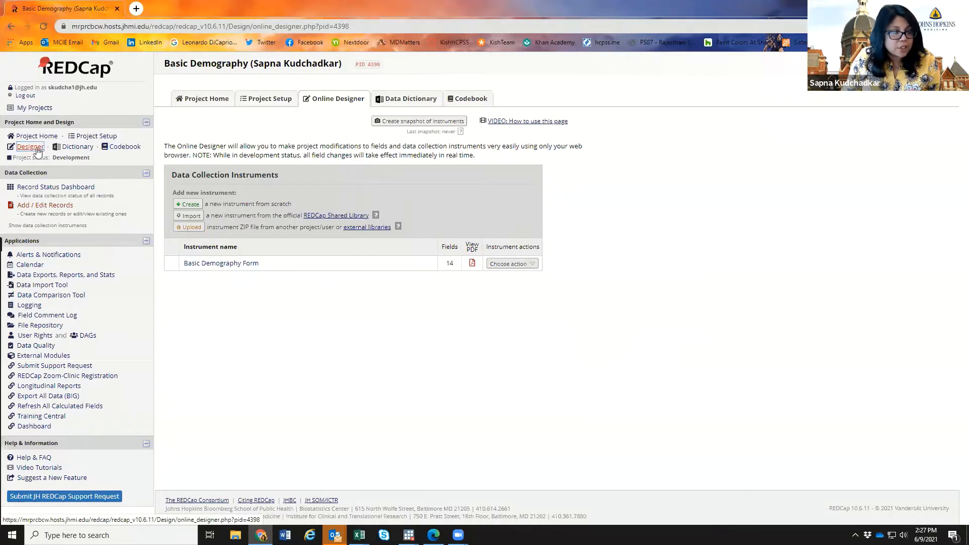
click(36, 108)
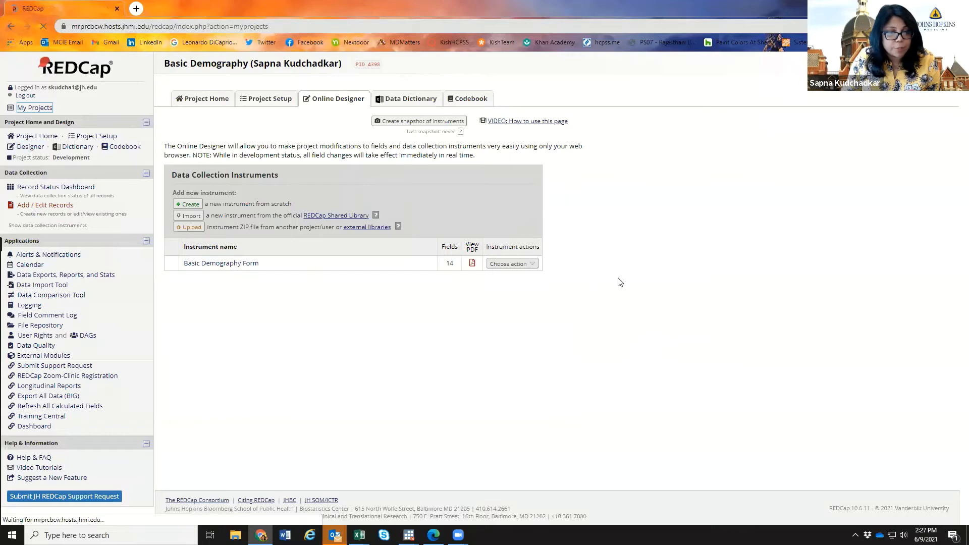
scroll(751, 287, down, 15)
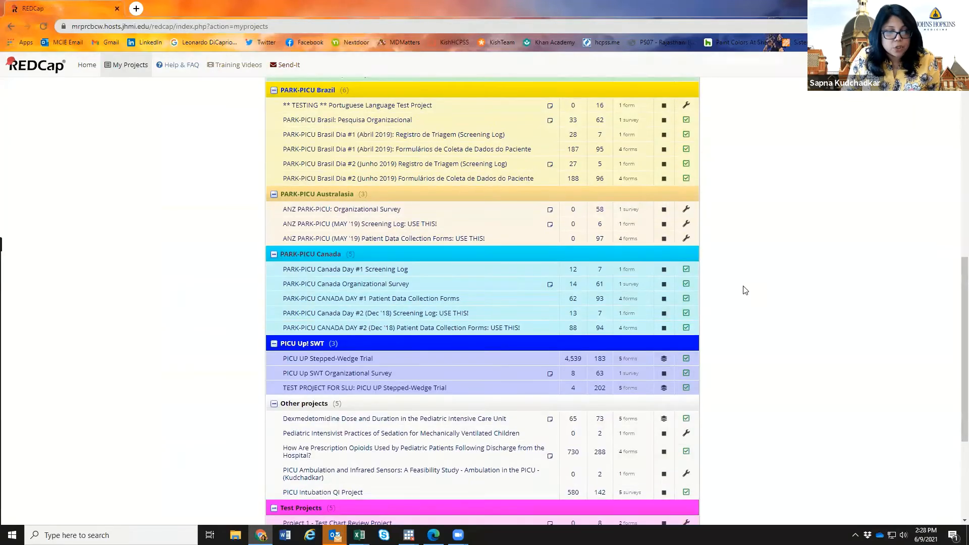
scroll(404, 394, down, 1)
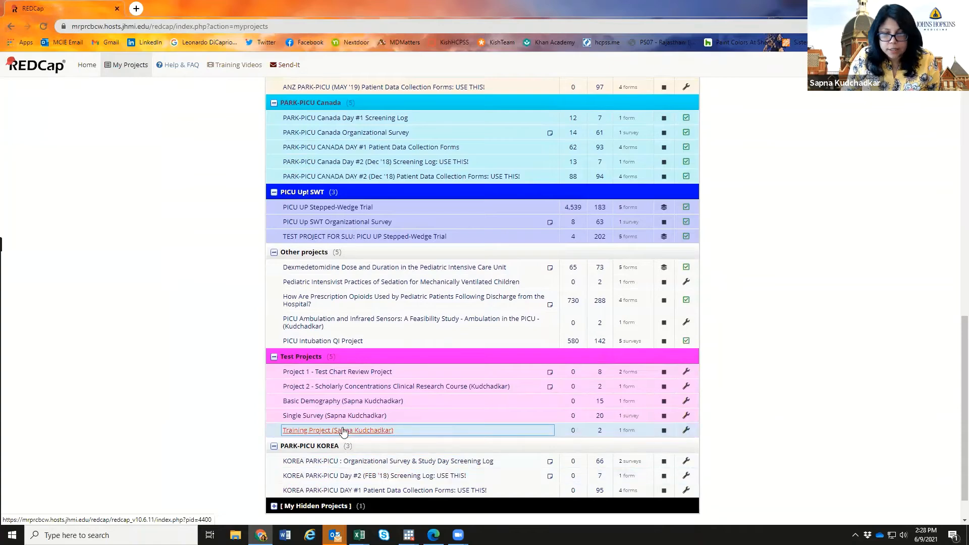
click(338, 374)
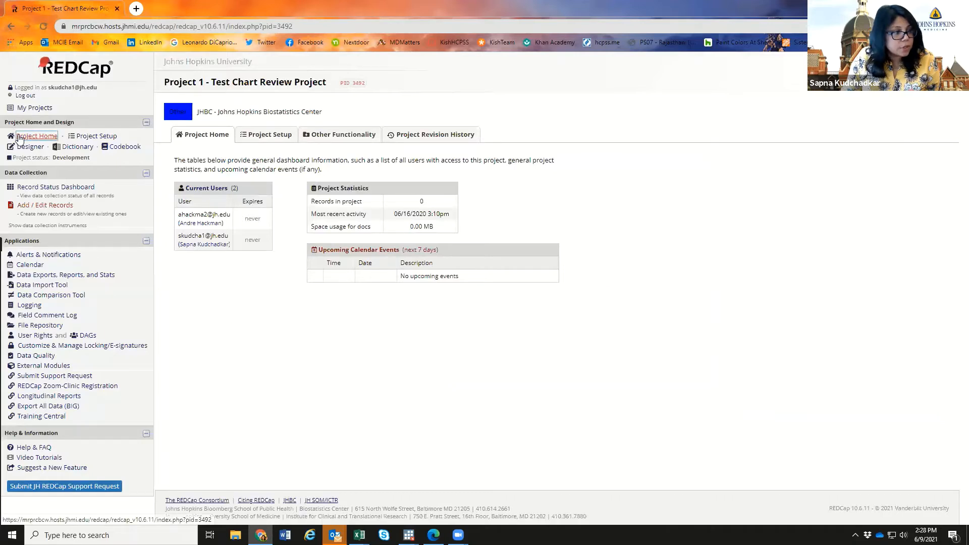
- Open Project 1's Designer, view Clinical Information, and return to the instrument list
click(29, 147)
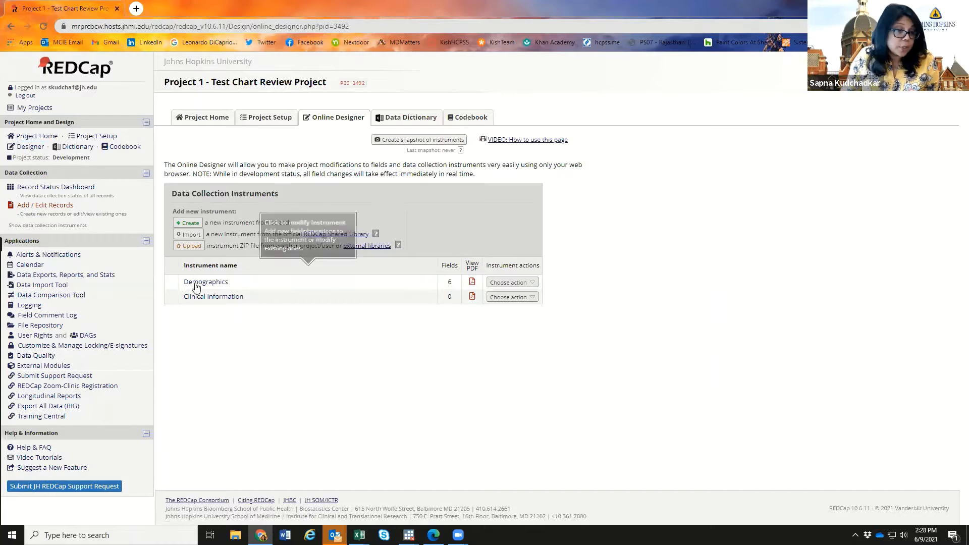
click(217, 298)
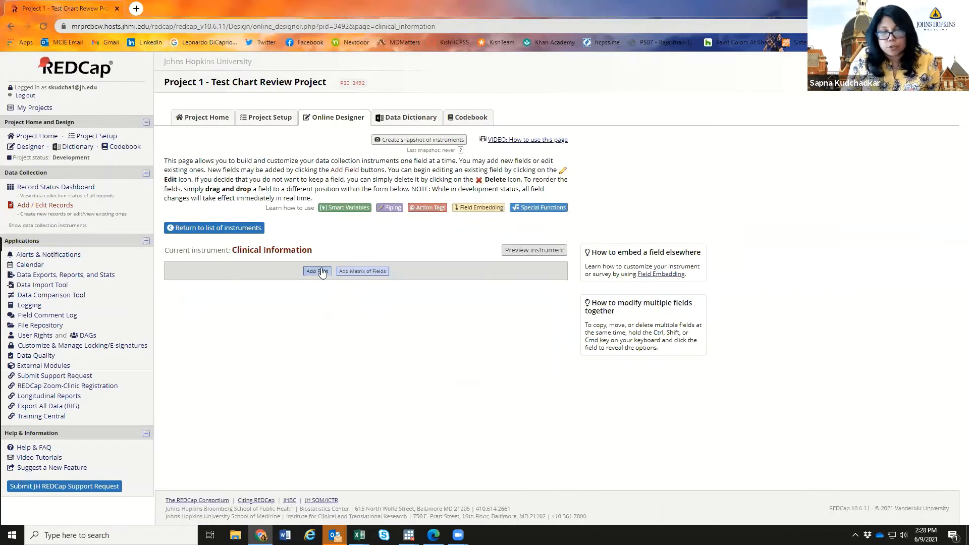
click(10, 26)
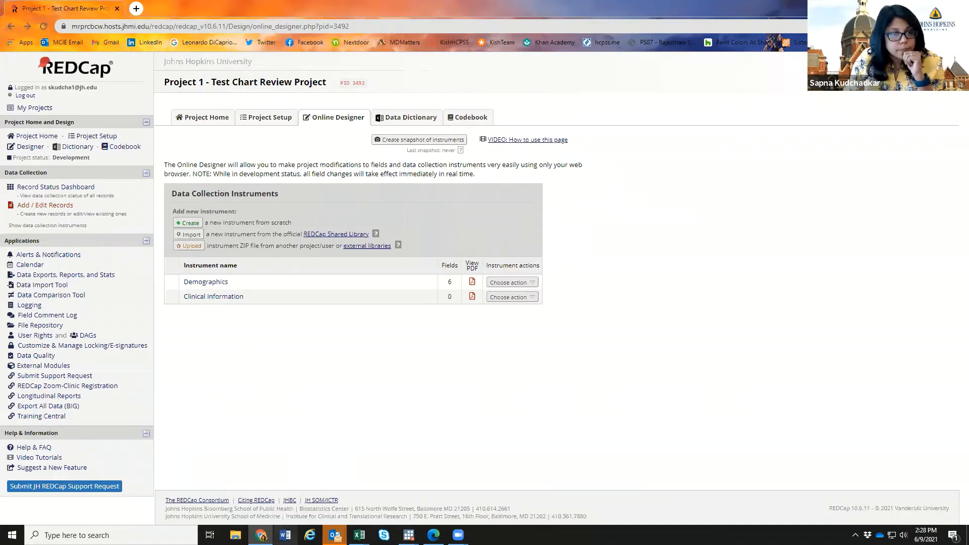
- Return to Project 1 - Test Chart Review Project via Project Home and My Projects
click(31, 146)
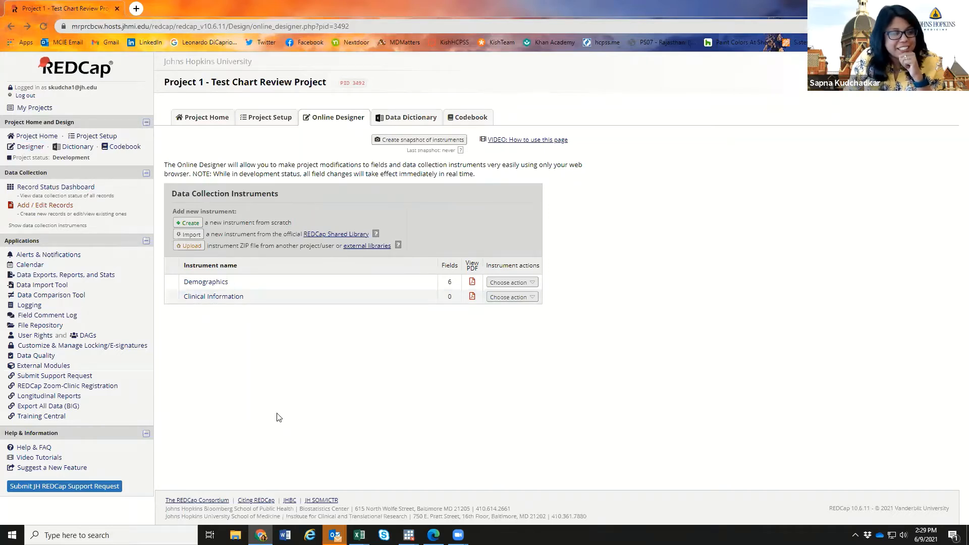
click(37, 148)
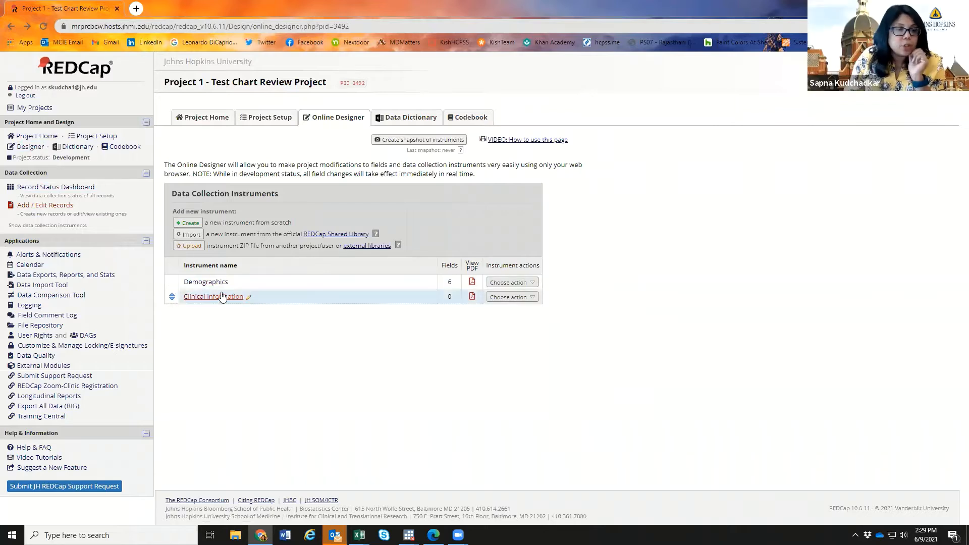
click(33, 136)
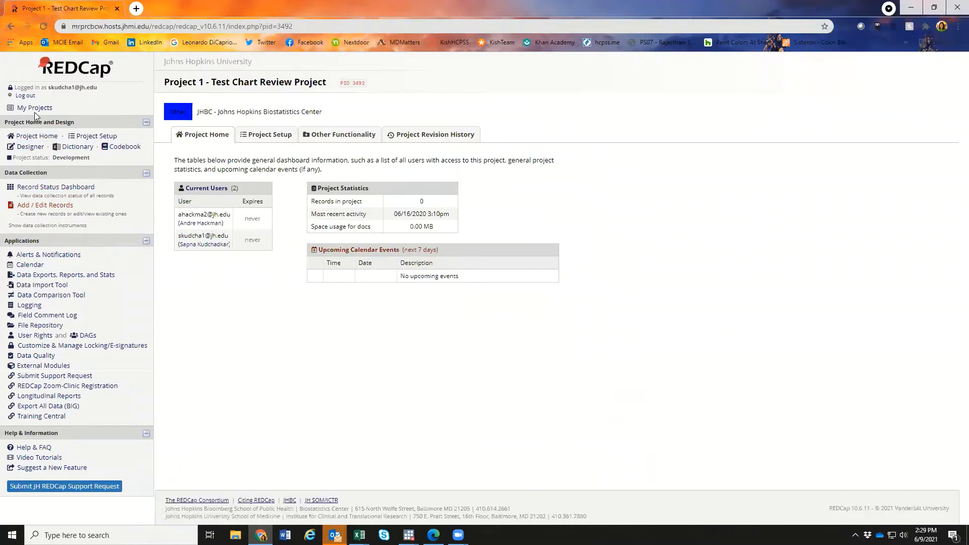
click(34, 108)
scroll(777, 389, down, 15)
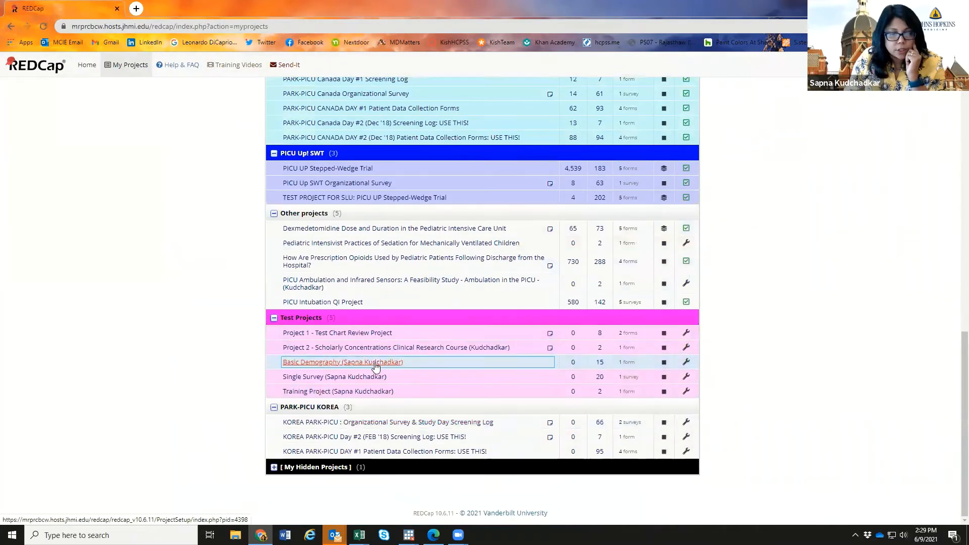
click(376, 364)
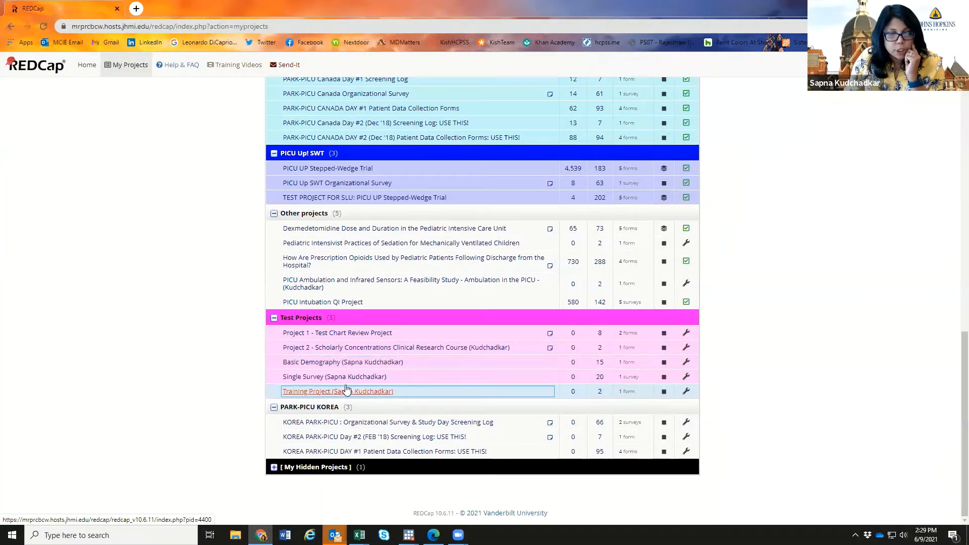
click(341, 335)
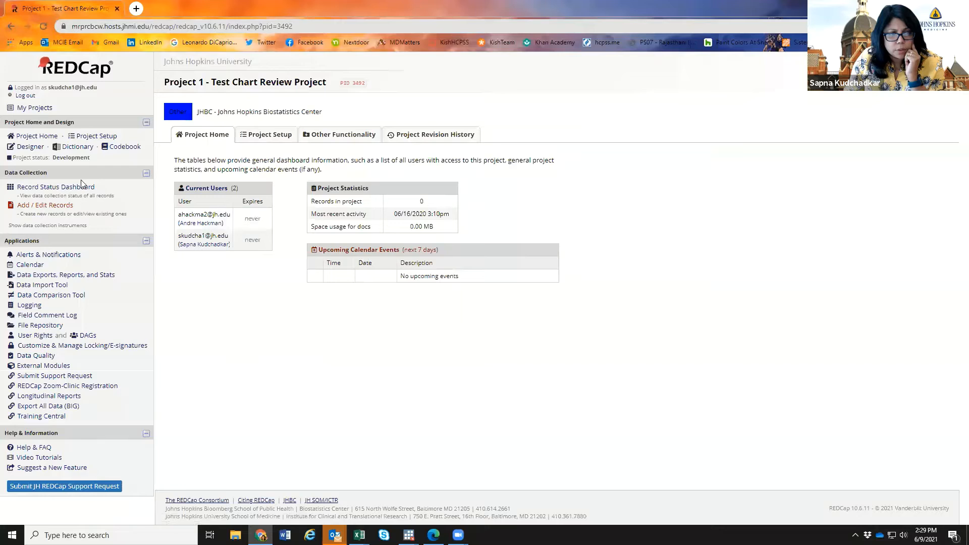
- In Project 1's Designer, start a new instrument from scratch
click(30, 147)
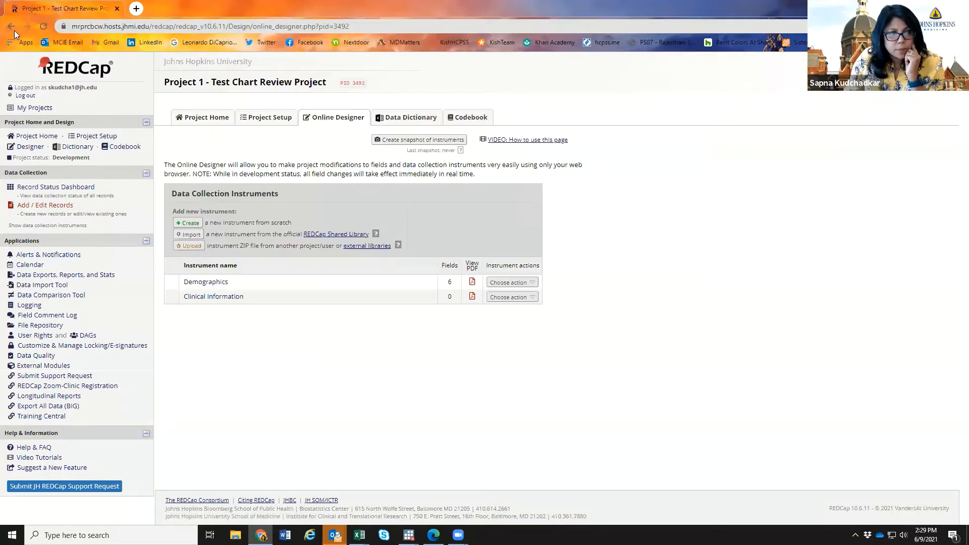
click(11, 26)
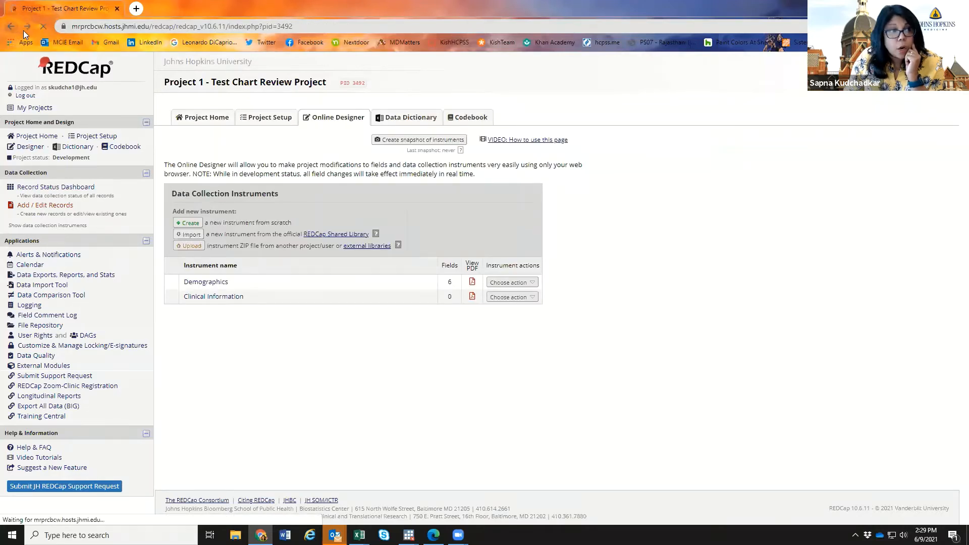
click(26, 26)
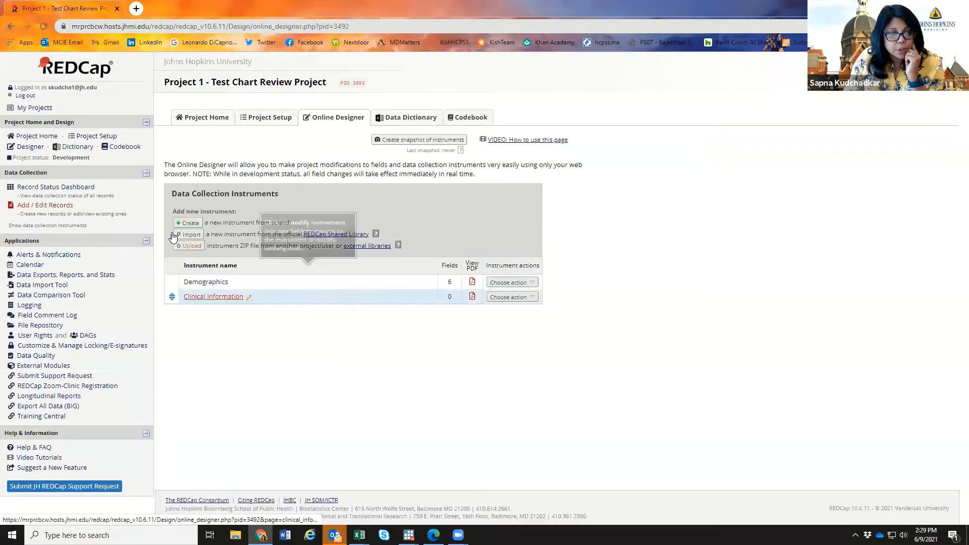
click(183, 224)
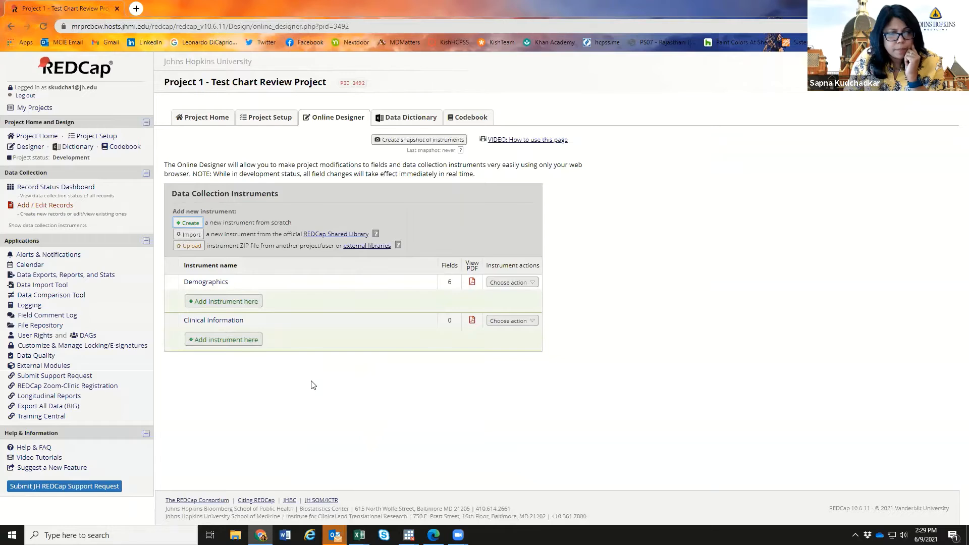
- Create an instrument named 'Demographics 2' placed right after Demographics
click(253, 301)
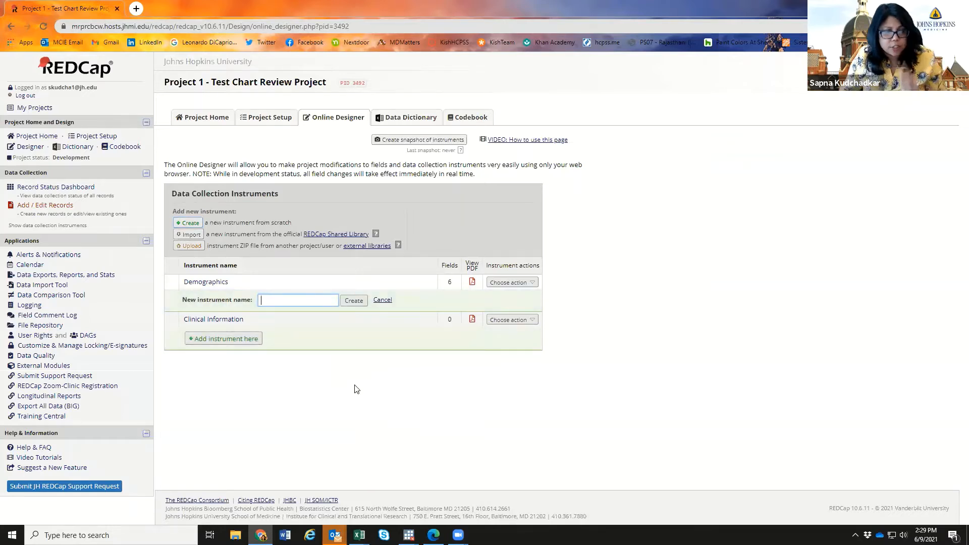
text(Do)
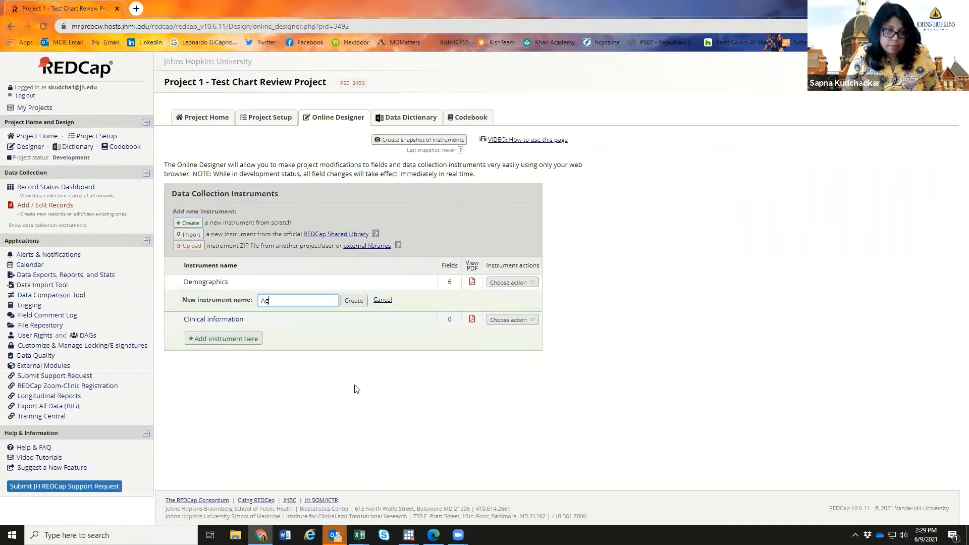
key(BackSpace)
key(BackSpace)
text(Do)
key(BackSpace)
text(emo)
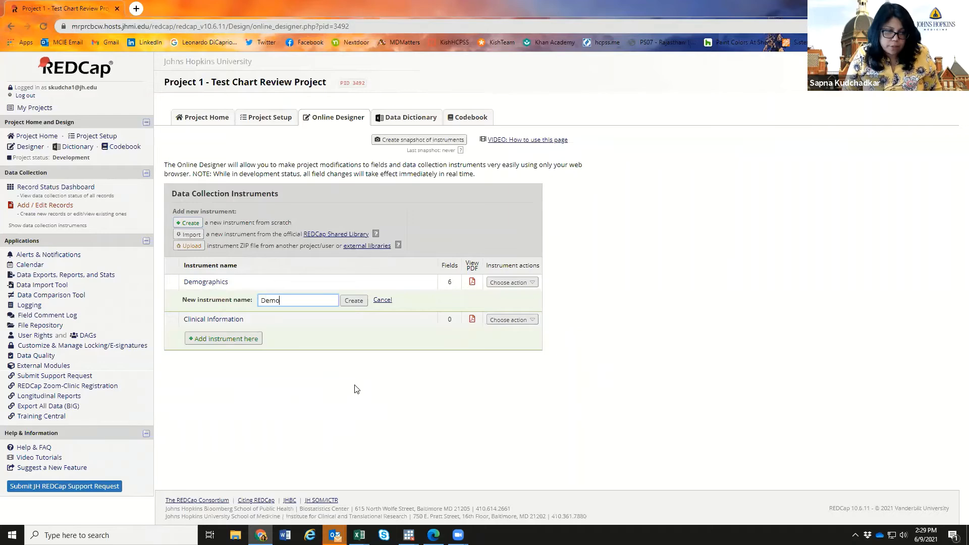
text(graphics 2)
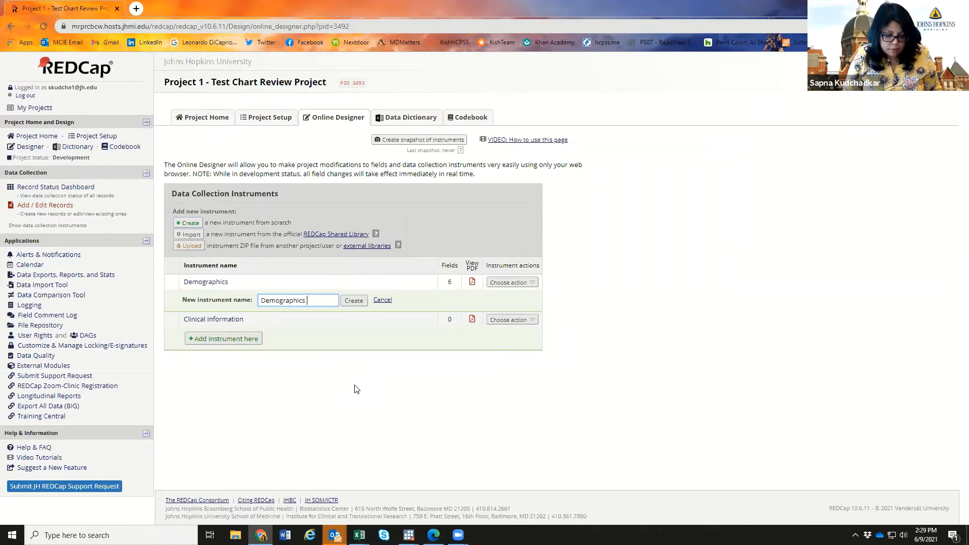
click(352, 302)
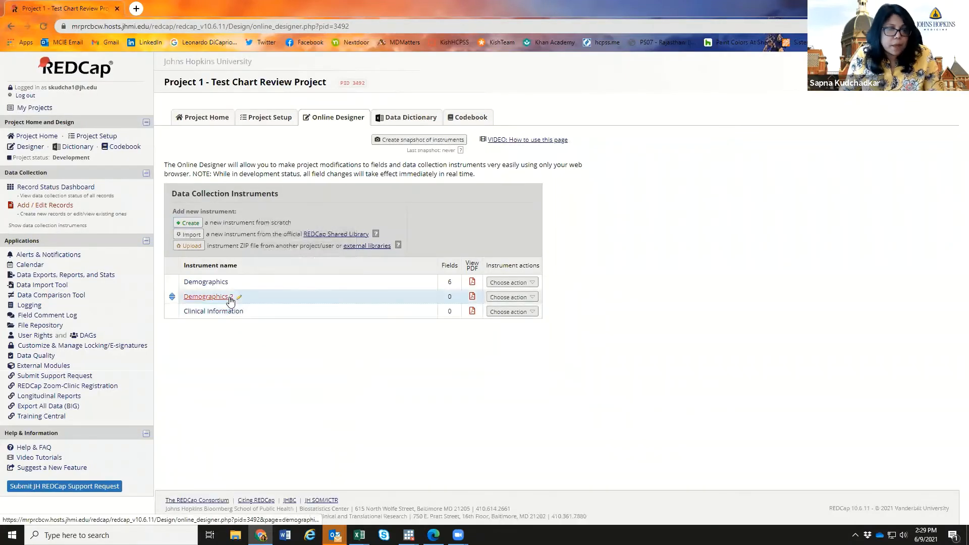
- Open Demographics 2, add a new field, and list the Field Type options
click(230, 297)
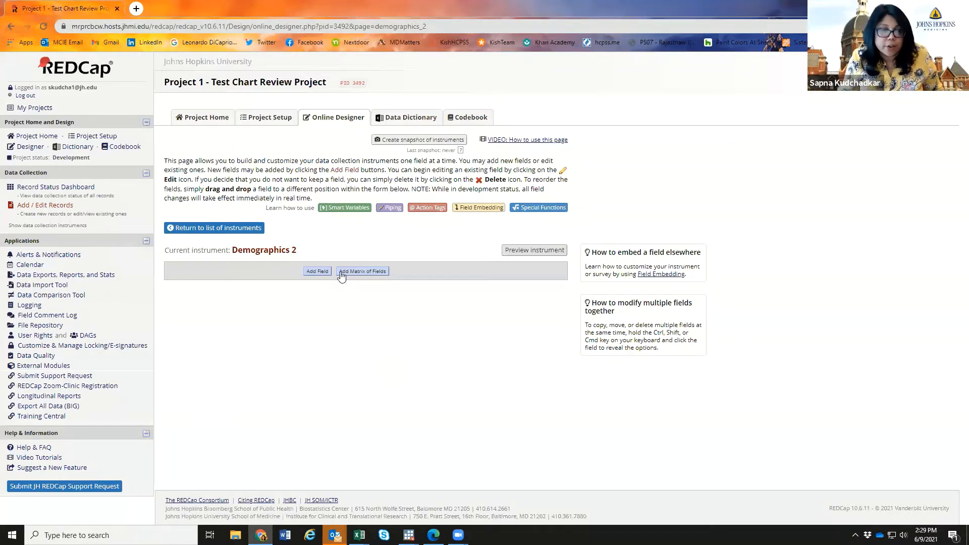
click(318, 272)
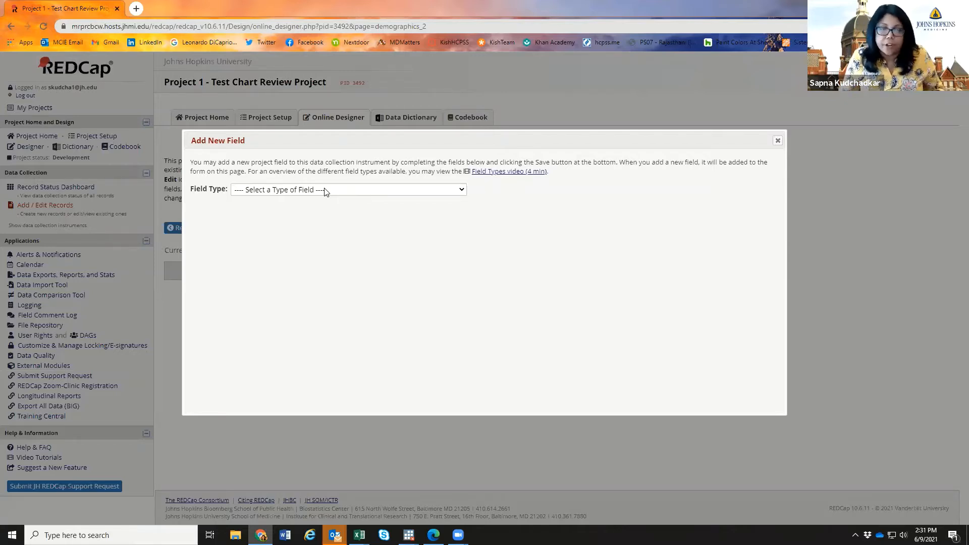
click(325, 190)
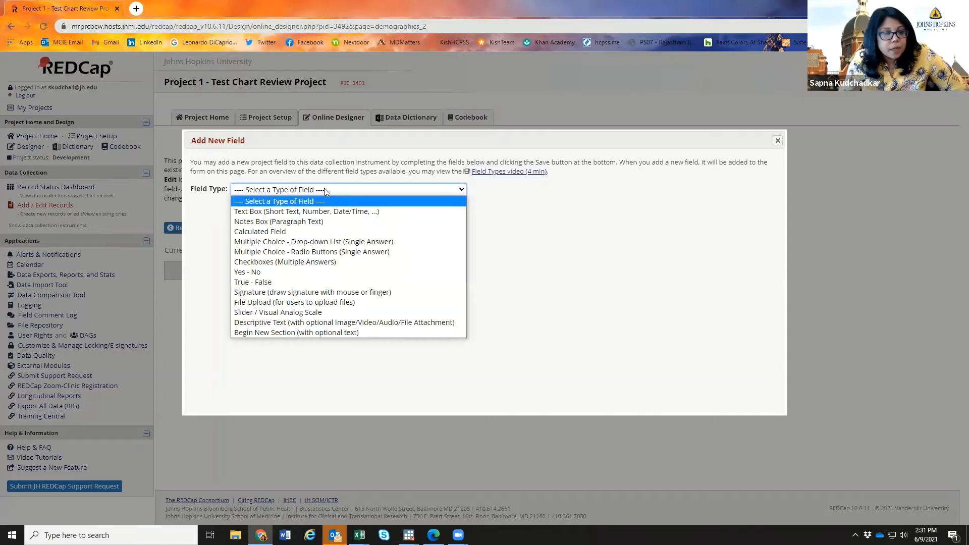
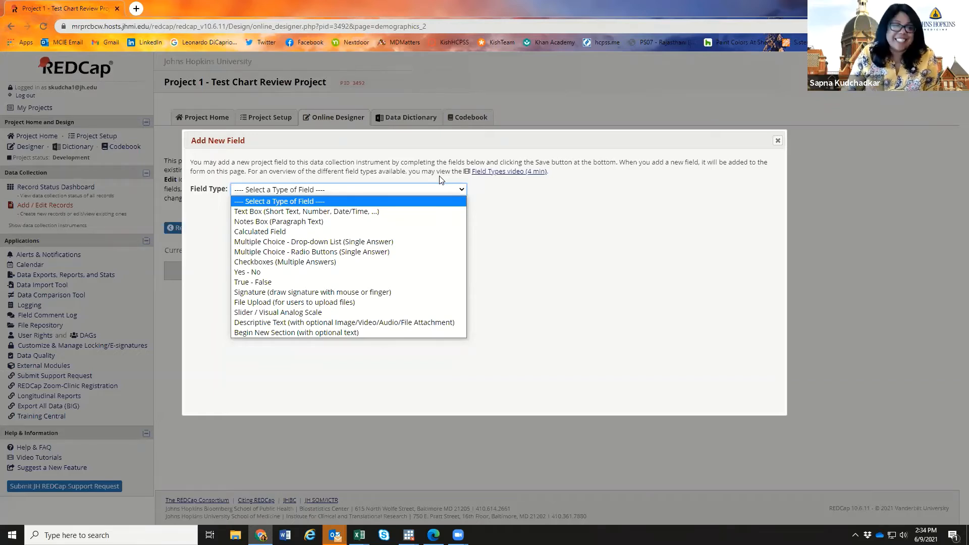
- Make the new field a Text Box with the variable name 'age'
click(368, 211)
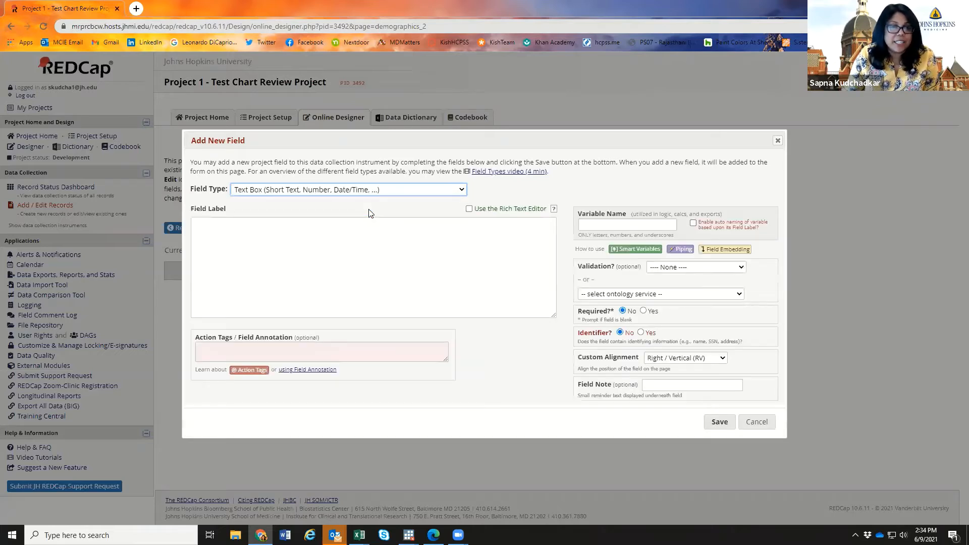
click(385, 268)
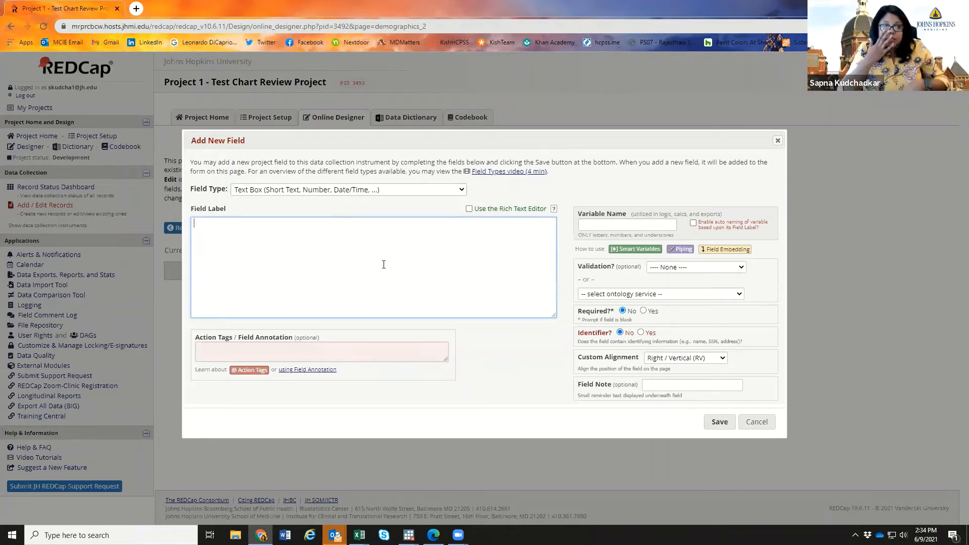
click(618, 224)
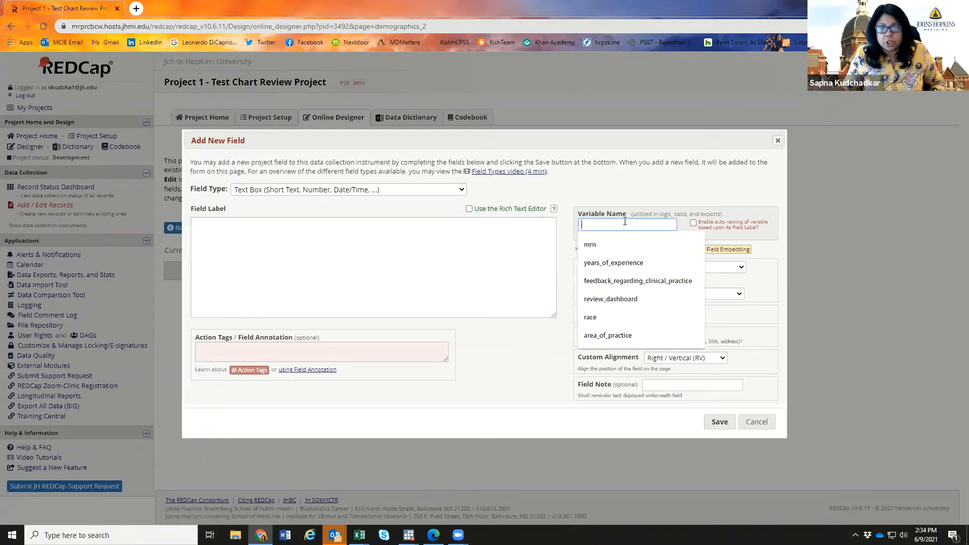
text(a)
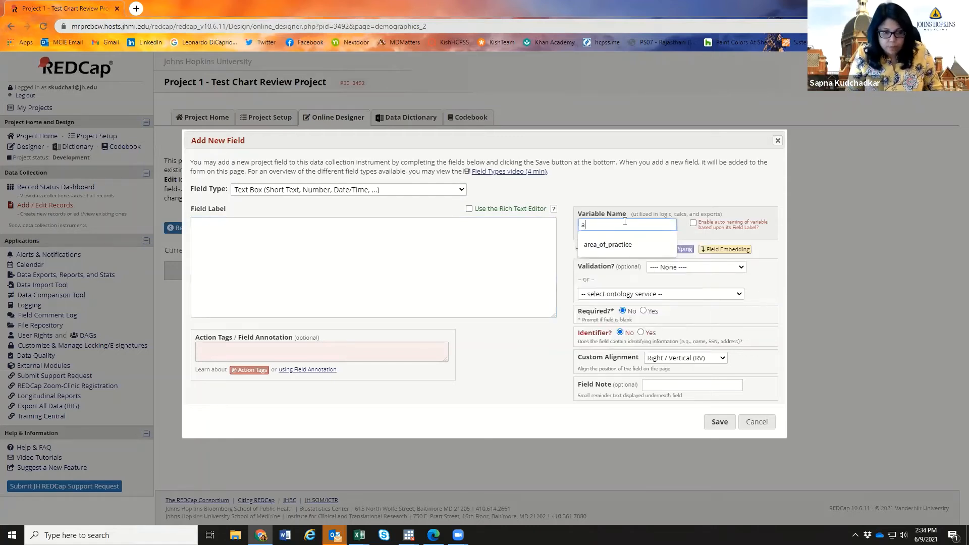
text(ge)
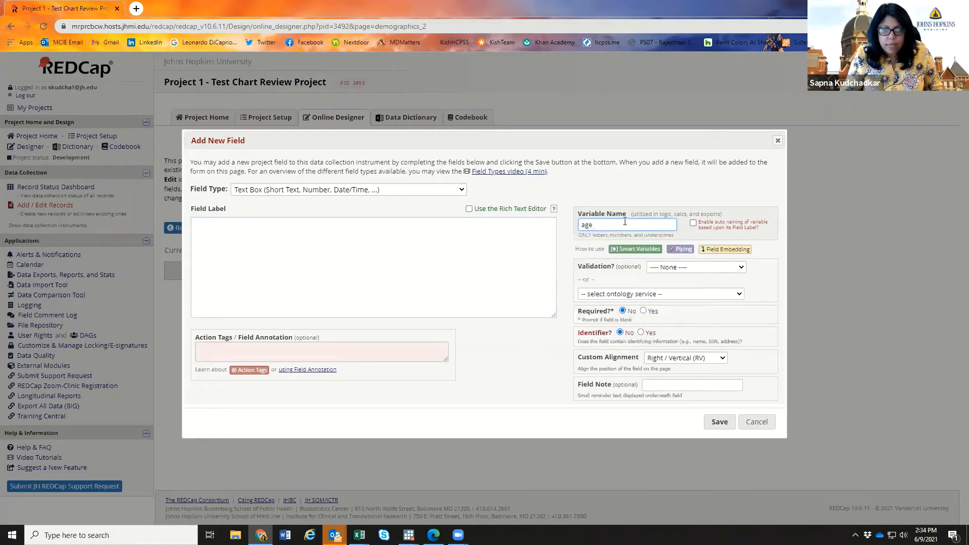
click(709, 271)
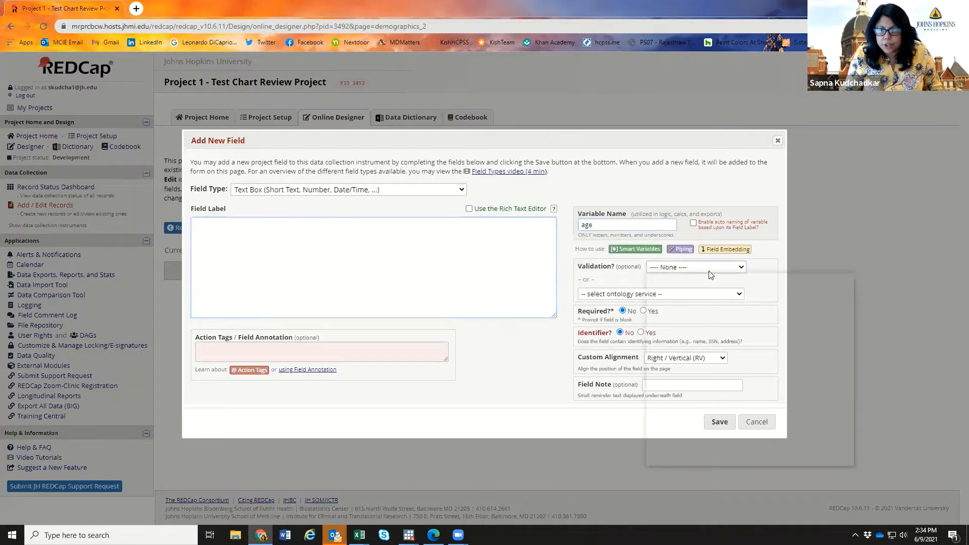
- Set the age field's validation to Number (1 decimal place)
click(708, 270)
click(709, 271)
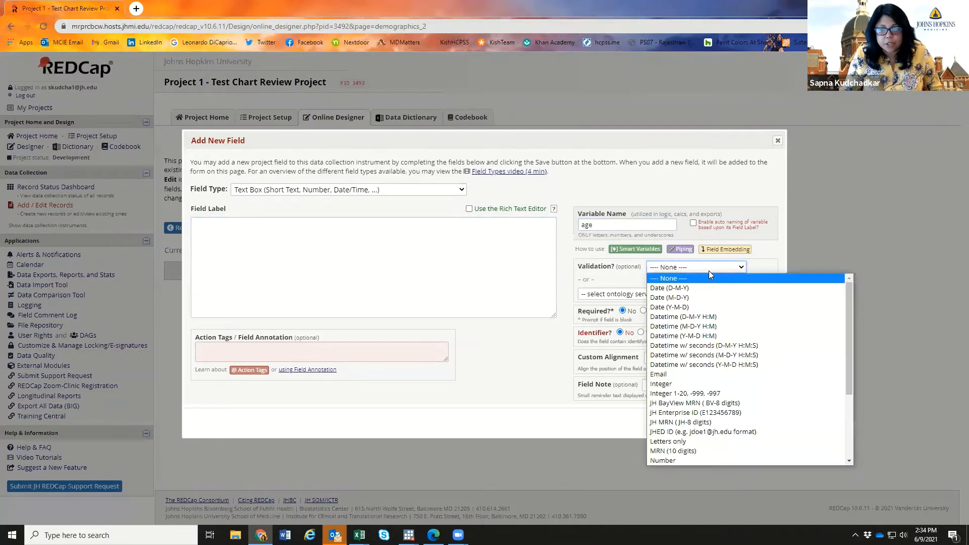
click(709, 271)
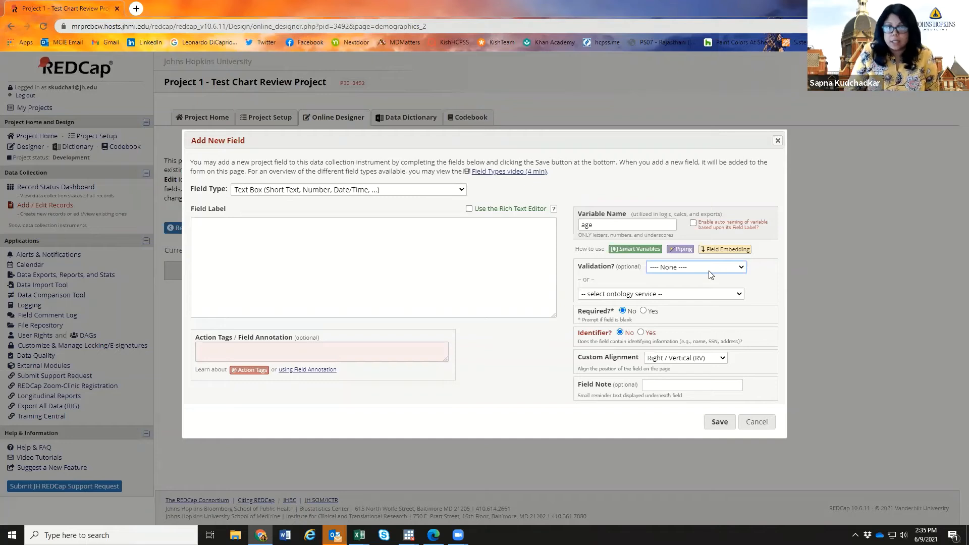
click(710, 269)
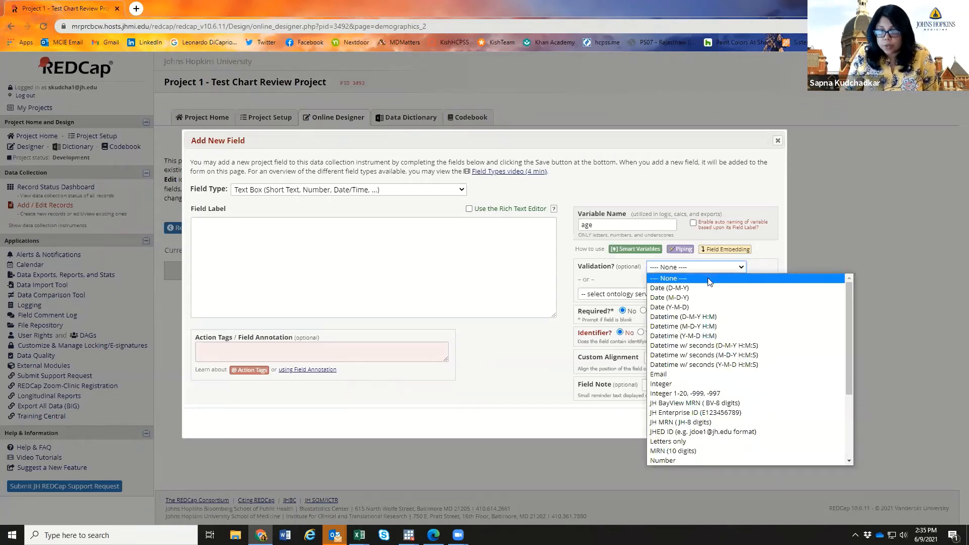
scroll(709, 318, down, 3)
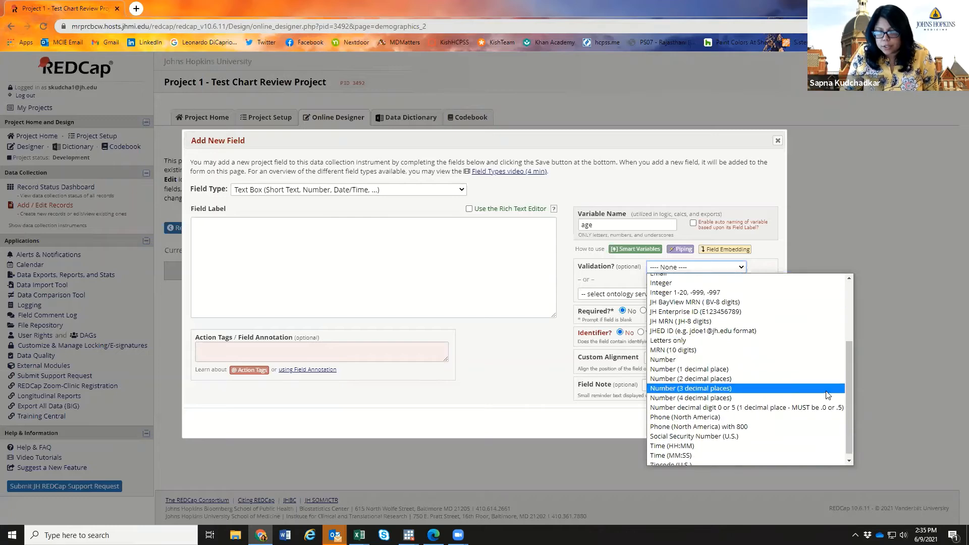
scroll(849, 383, down, 1)
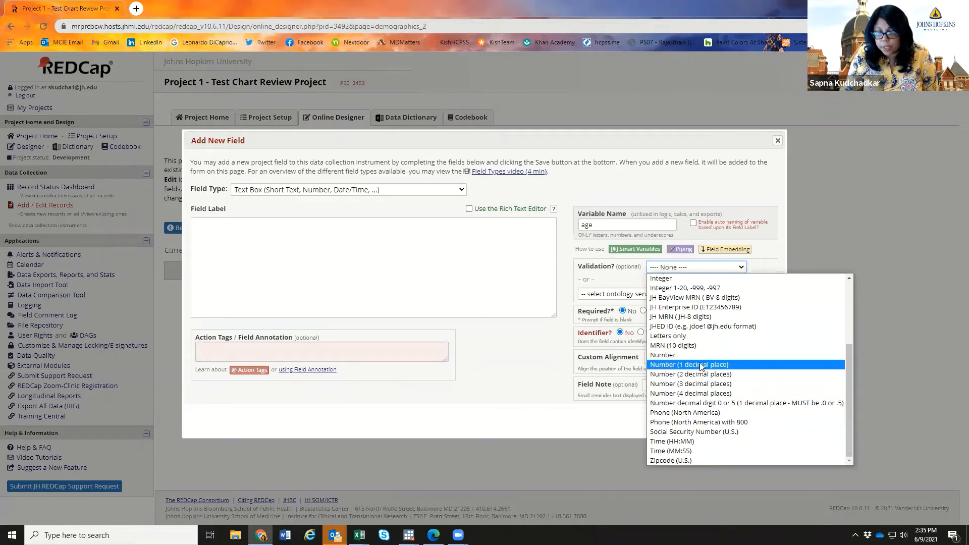
scroll(700, 359, up, 3)
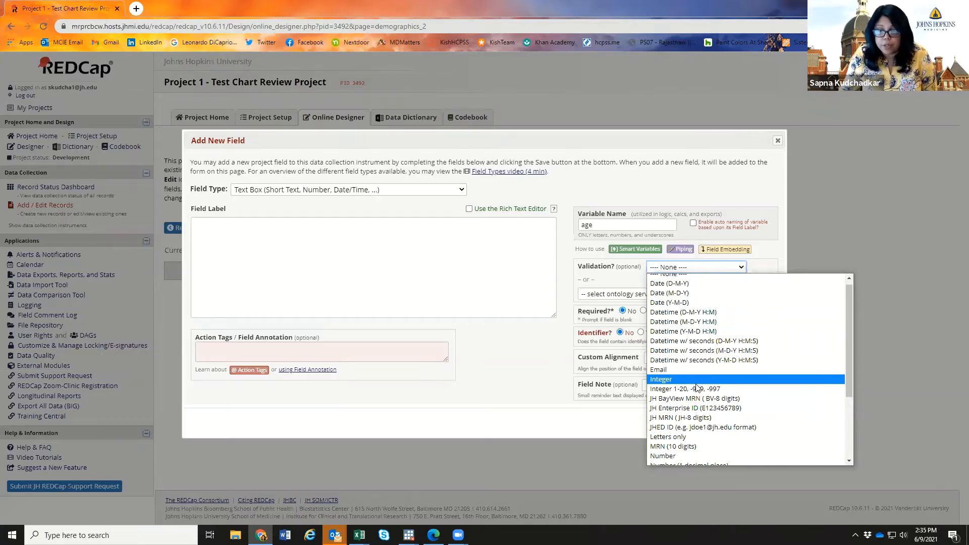
scroll(702, 399, down, 3)
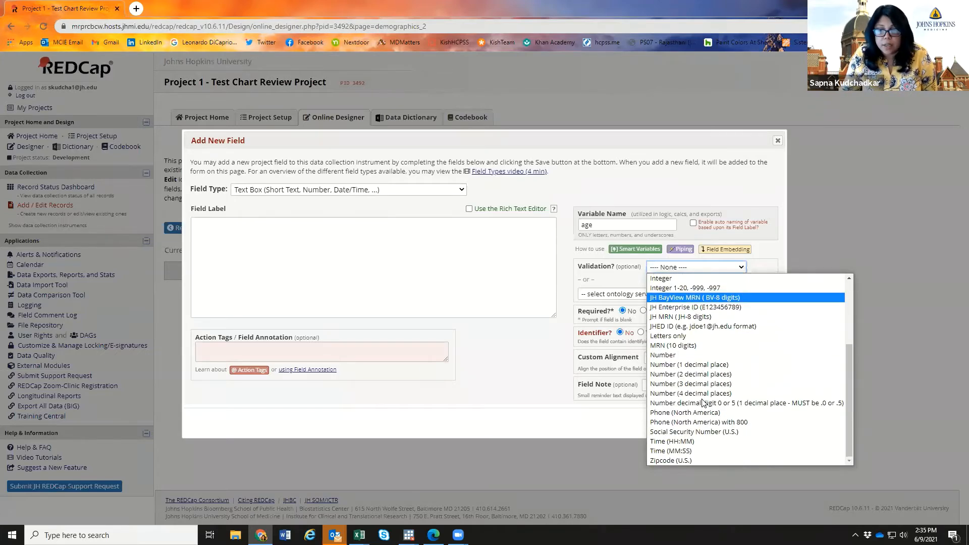
click(702, 369)
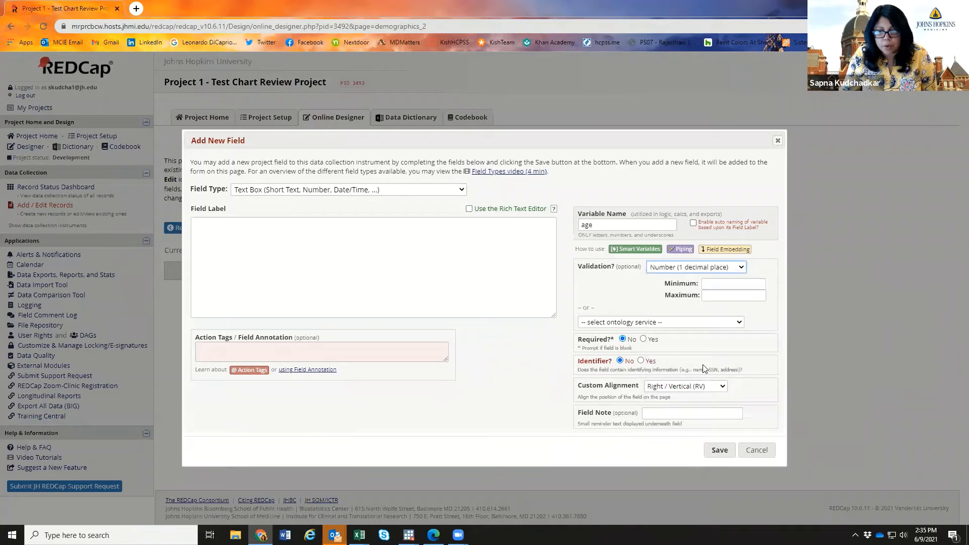
- Enter minimum 0.0 and maximum 25 for age, dismissing the format warning
click(729, 284)
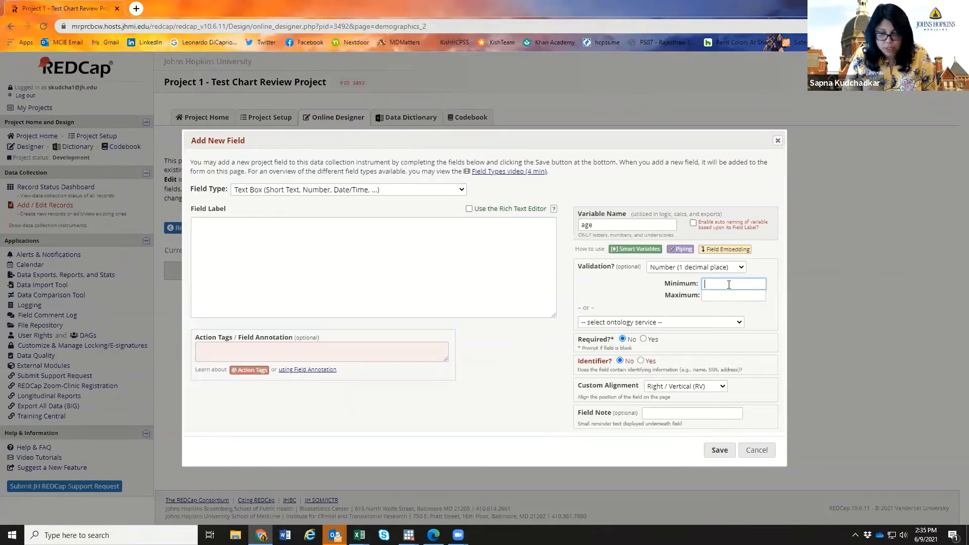
text(0)
click(727, 295)
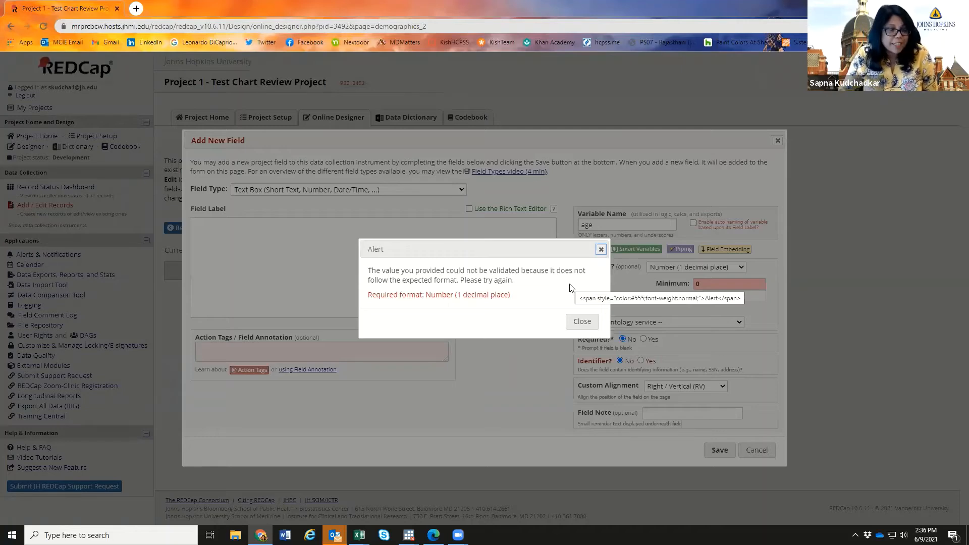
click(582, 321)
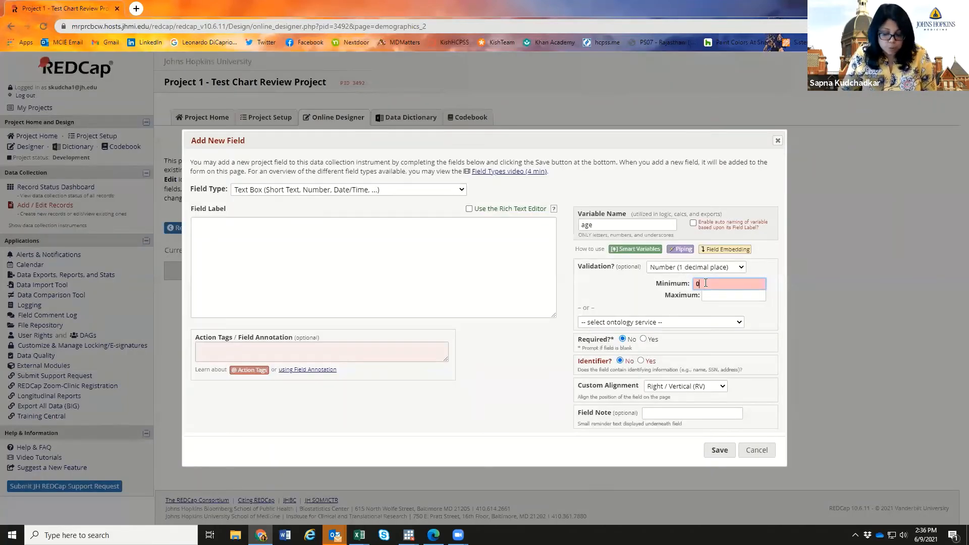
text(.0)
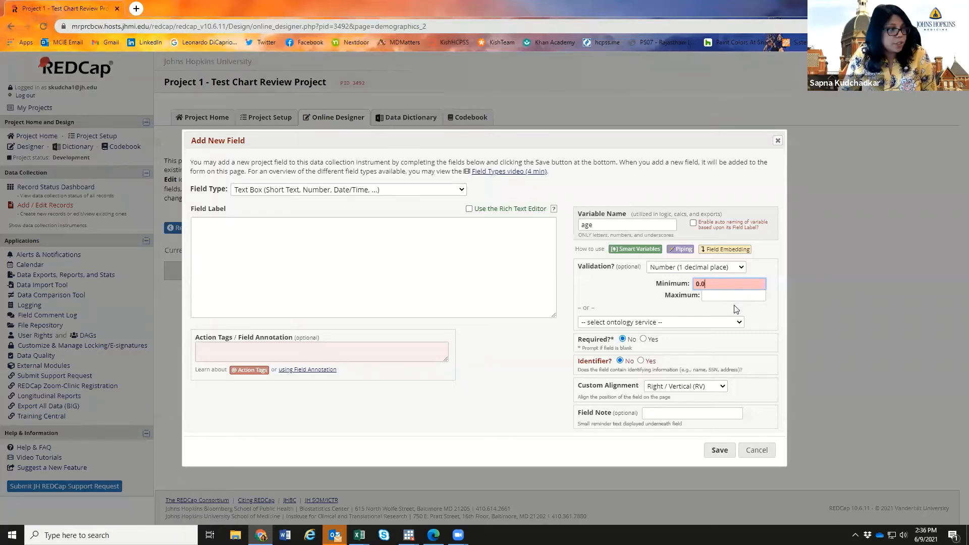
click(732, 297)
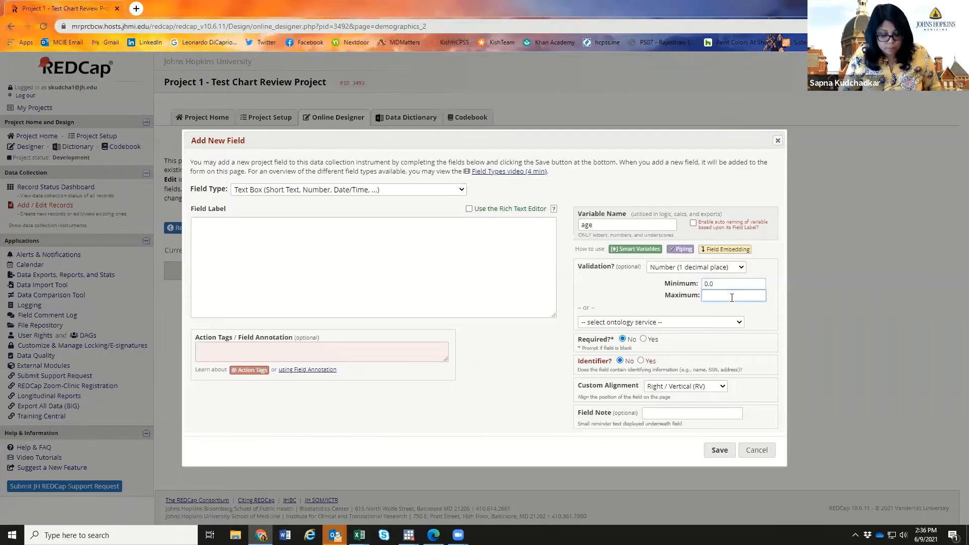
text(25)
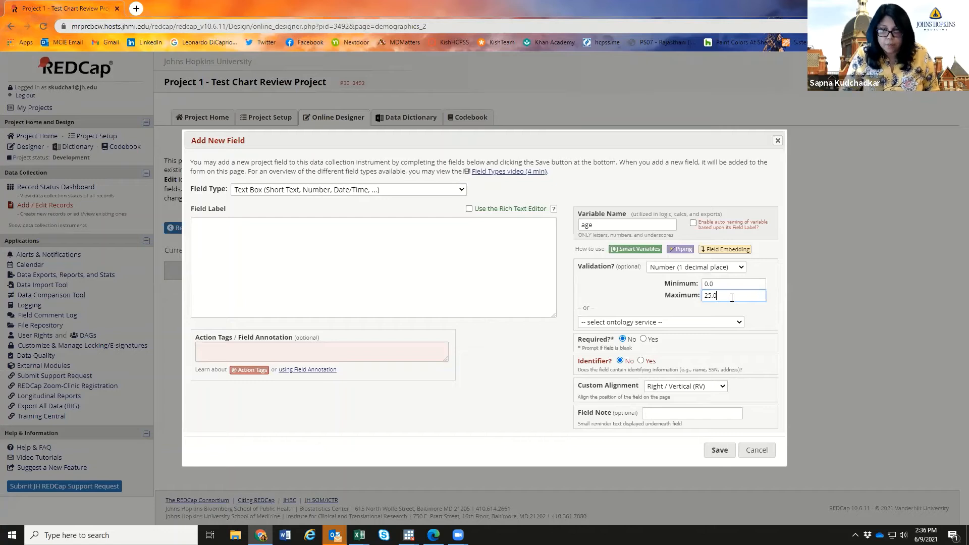
- Switch validation to plain Number with limits 0 to 25 and no ontology service
click(728, 269)
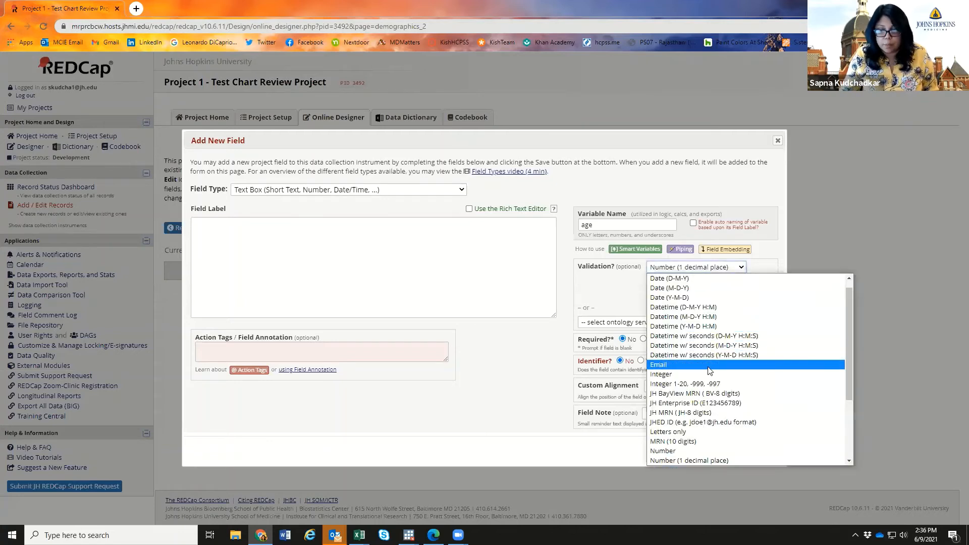
scroll(706, 377, down, 2)
click(695, 356)
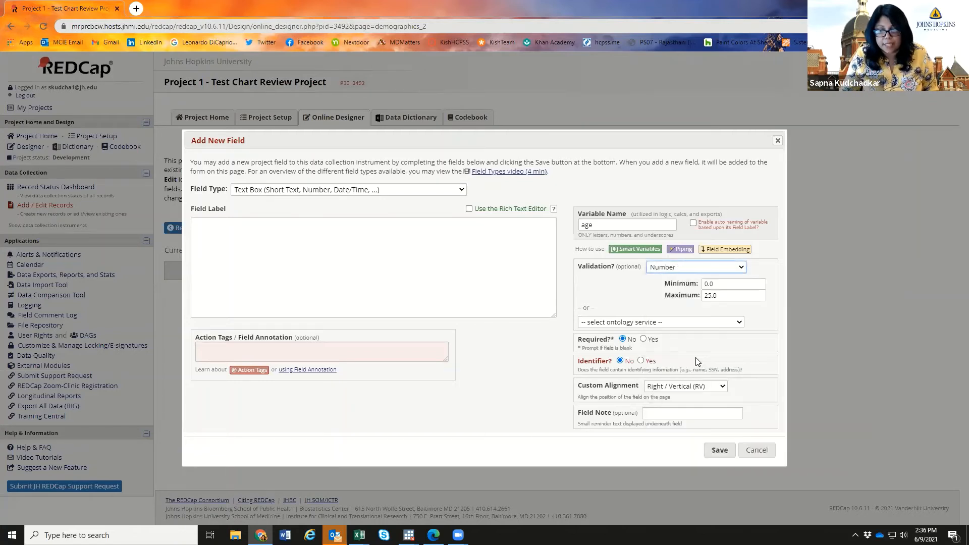
click(719, 284)
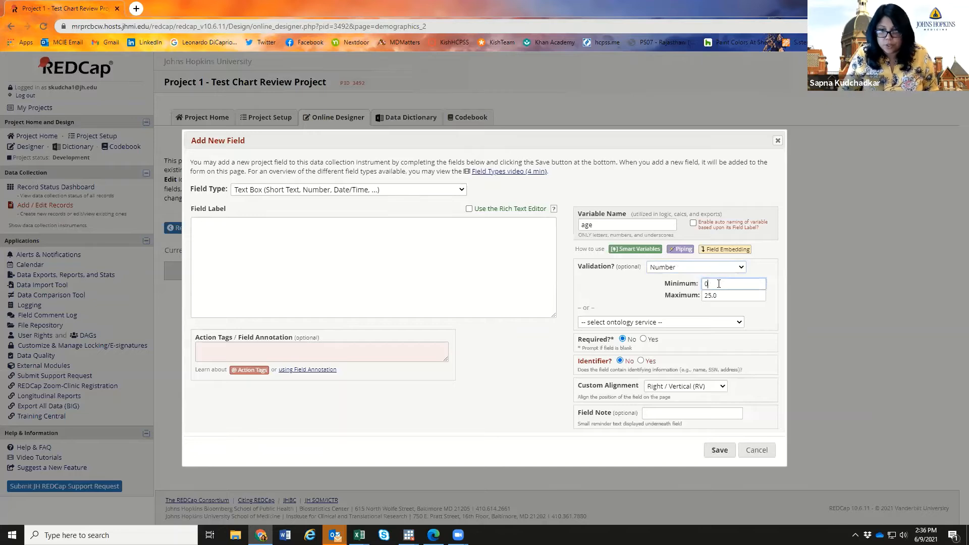
click(723, 297)
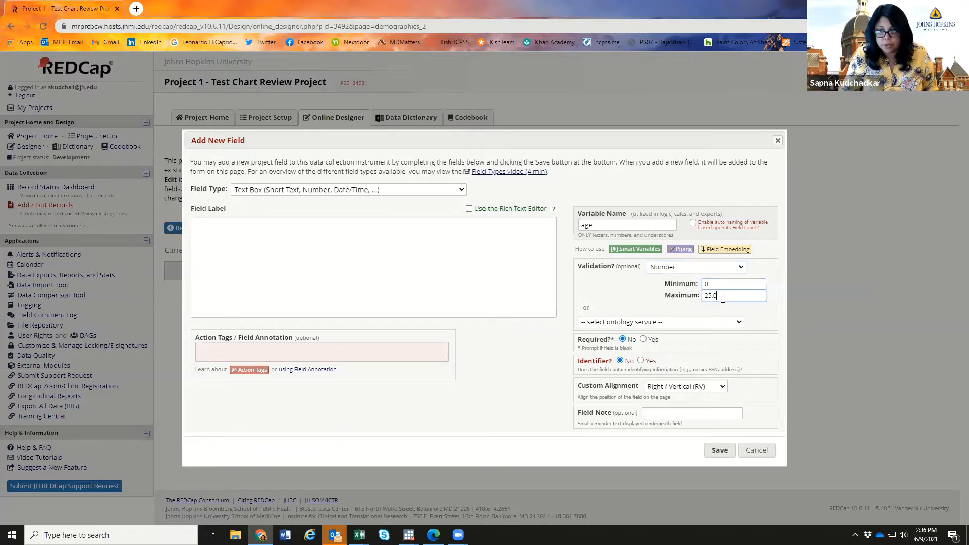
click(690, 323)
click(690, 328)
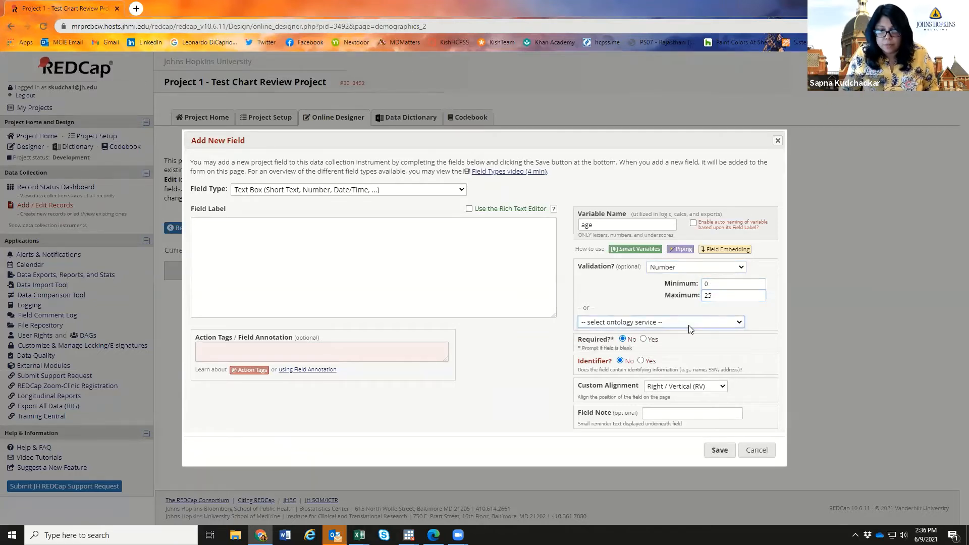
- Make age required and an identifier, add the note 'age at admission', and save
click(644, 339)
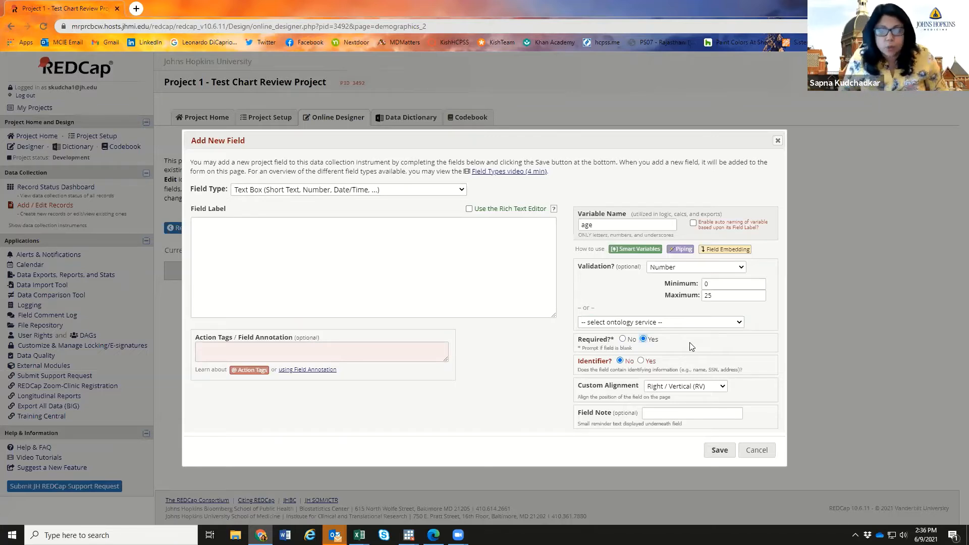
click(640, 361)
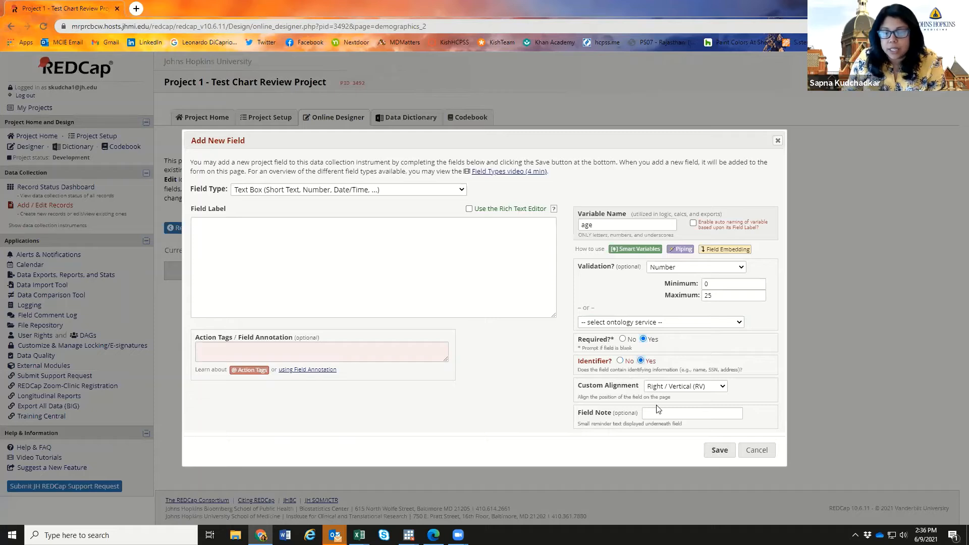
click(664, 410)
text(please enter age)
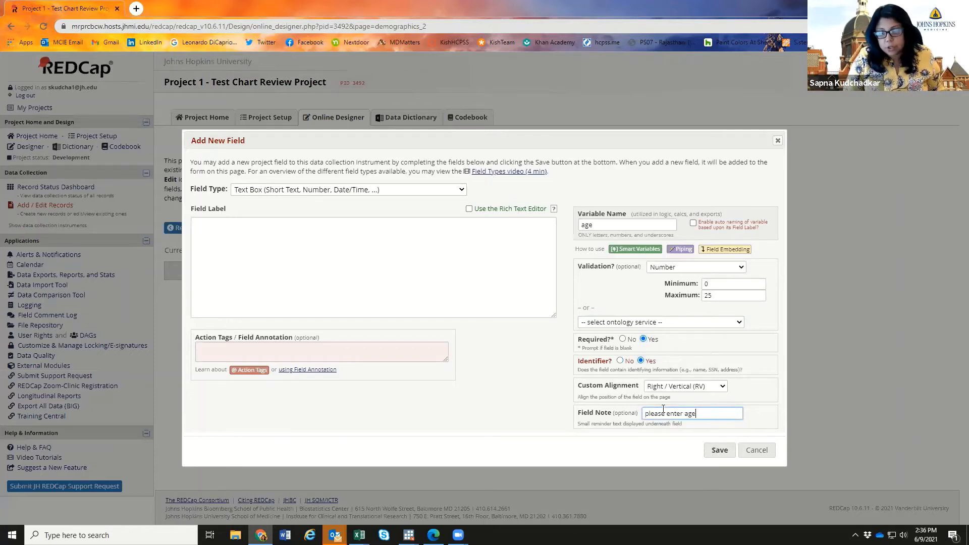
key(BackSpace)
key(BackSpace)
key(BackSpace)
key(BackSpace)
key(BackSpace)
key(BackSpace)
key(BackSpace)
key(BackSpace)
key(BackSpace)
key(BackSpace)
key(BackSpace)
key(BackSpace)
key(BackSpace)
key(BackSpace)
key(BackSpace)
key(BackSpace)
text(age a)
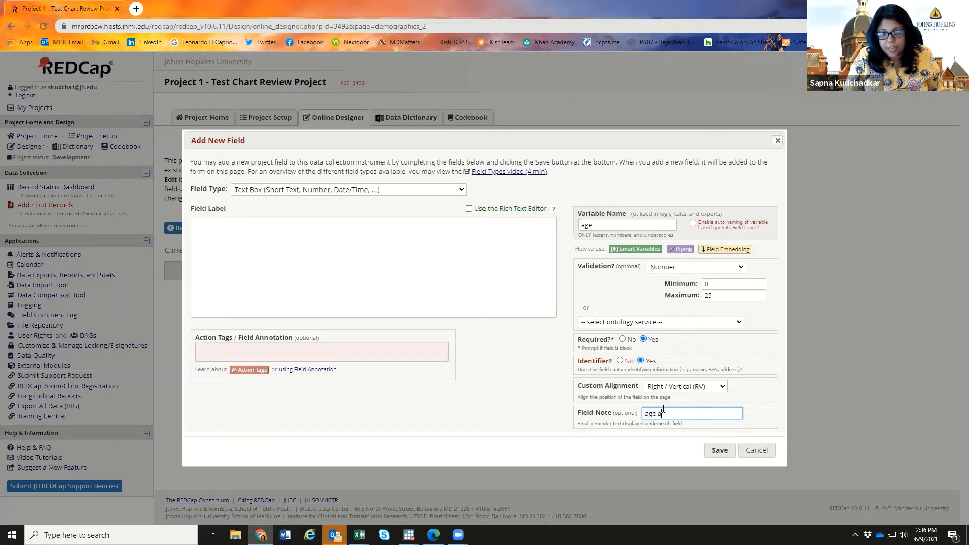
text(t admission)
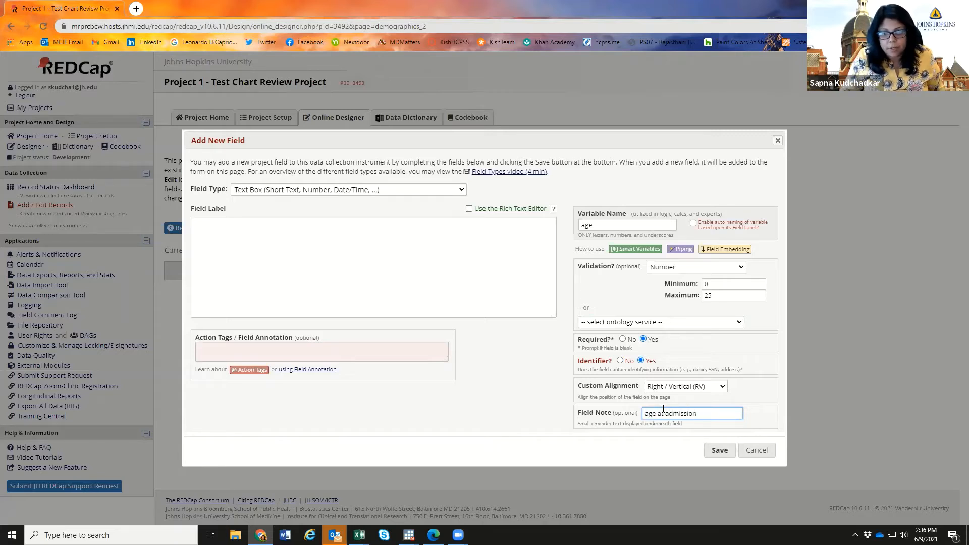
click(720, 450)
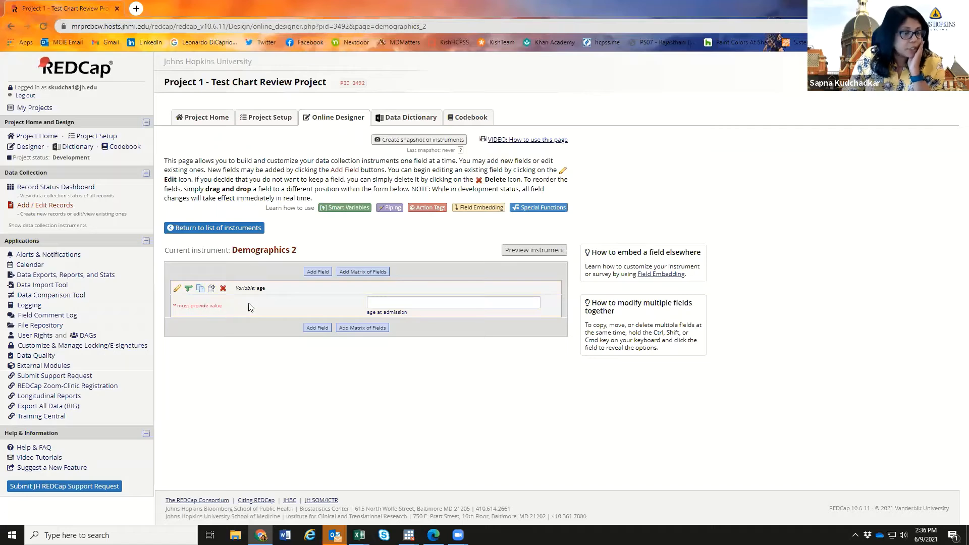
- Relabel the age field 'Age (at admission)' and save it
click(178, 288)
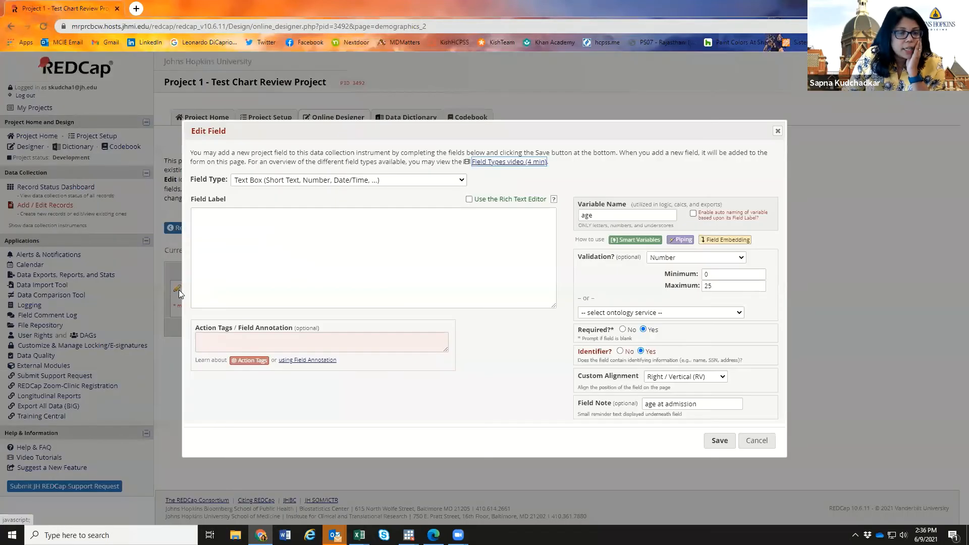
click(246, 231)
text(A)
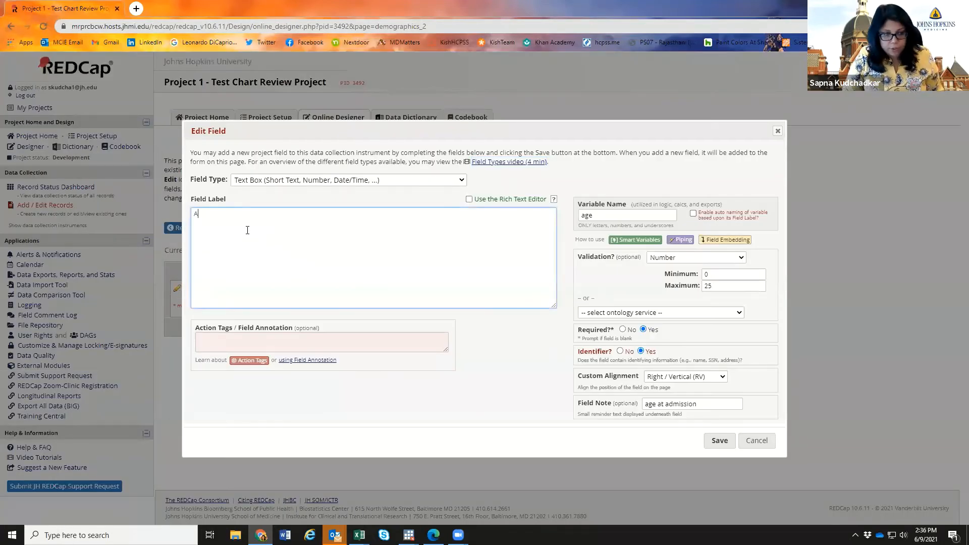
text(ge)
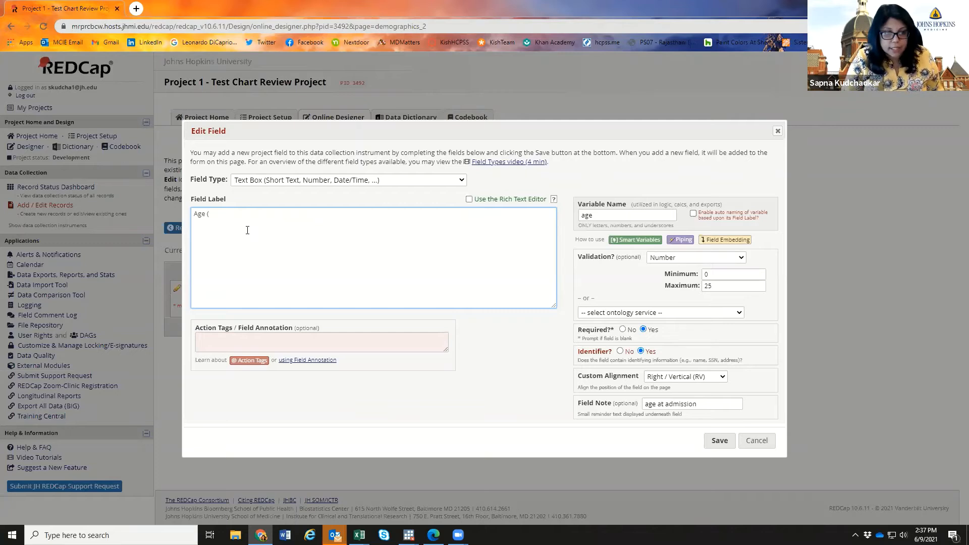
text((in)
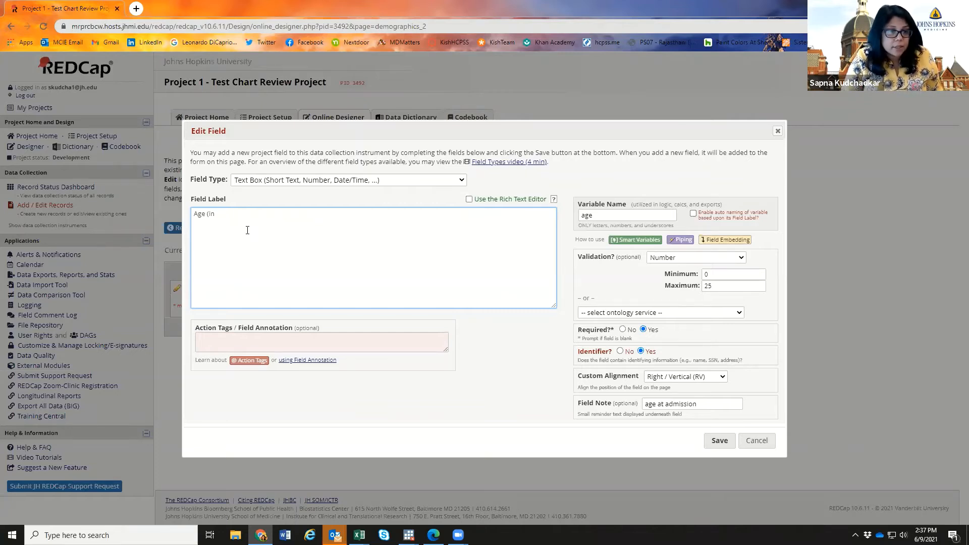
text( month)
key(BackSpace)
key(BackSpace)
key(BackSpace)
key(BackSpace)
key(BackSpace)
key(BackSpace)
key(BackSpace)
key(BackSpace)
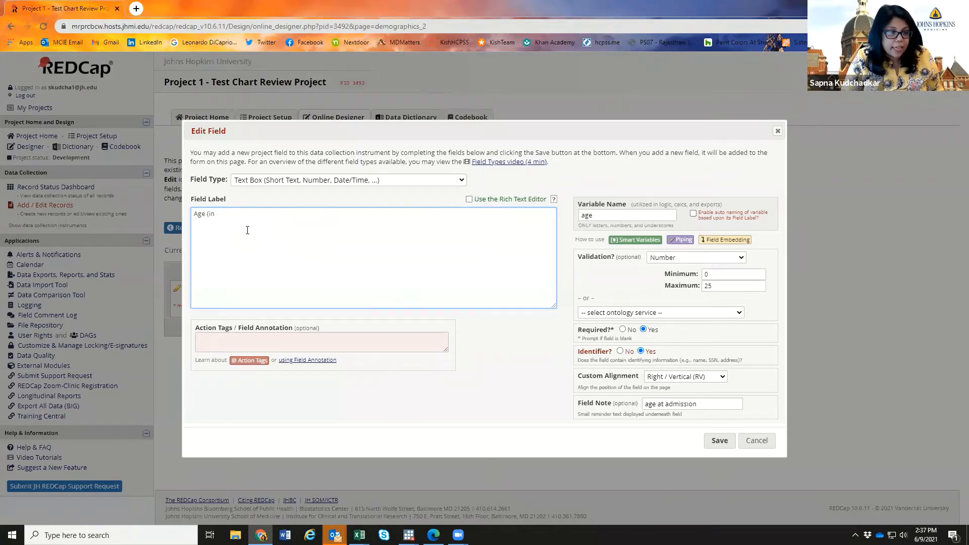
text(at admis)
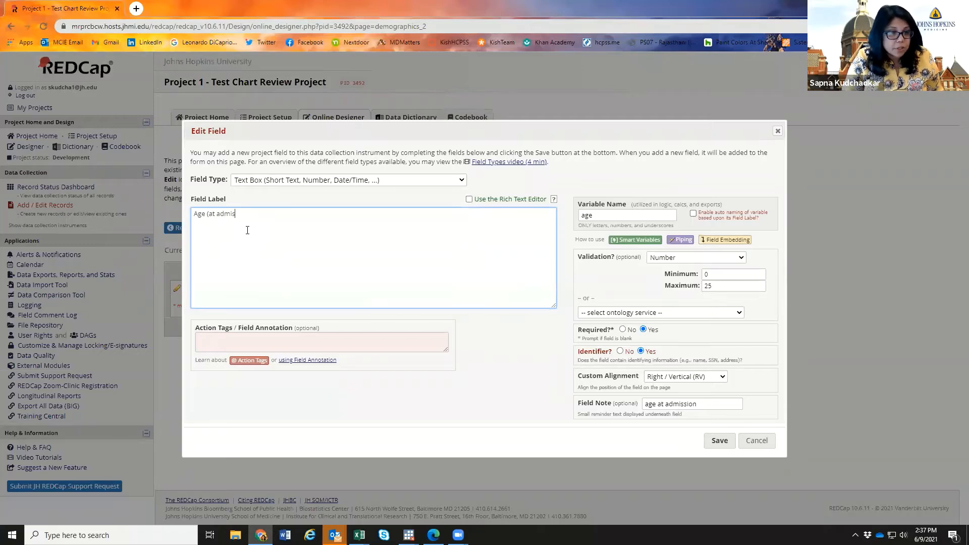
text(sion))
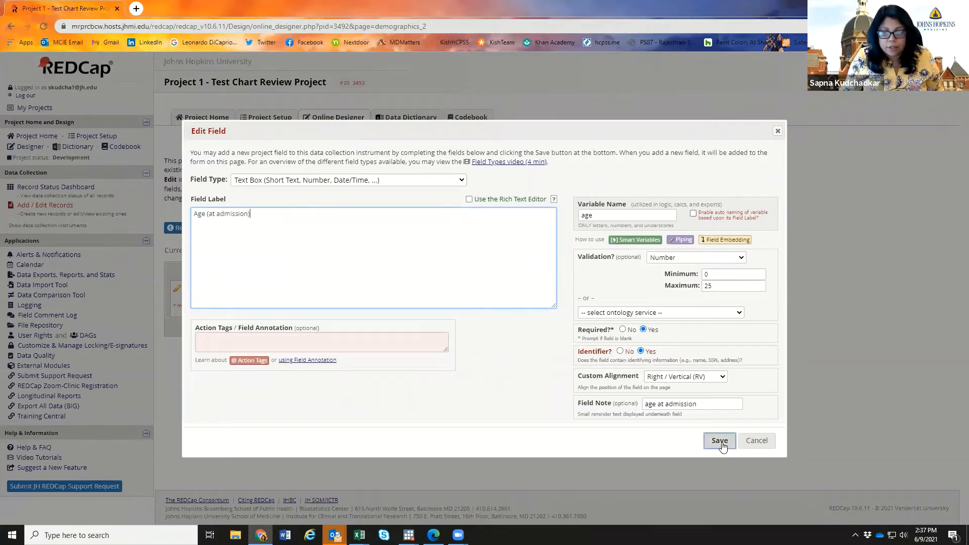
click(722, 442)
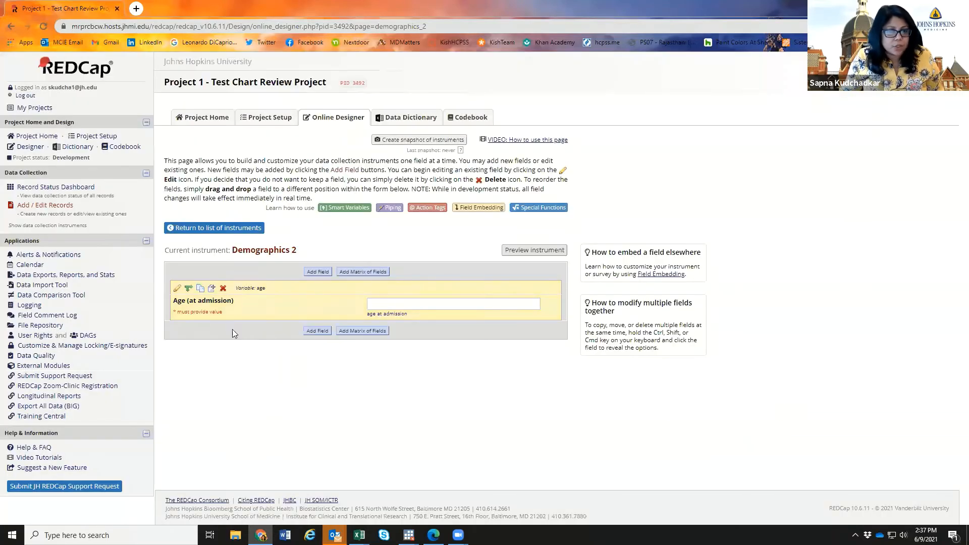
click(410, 304)
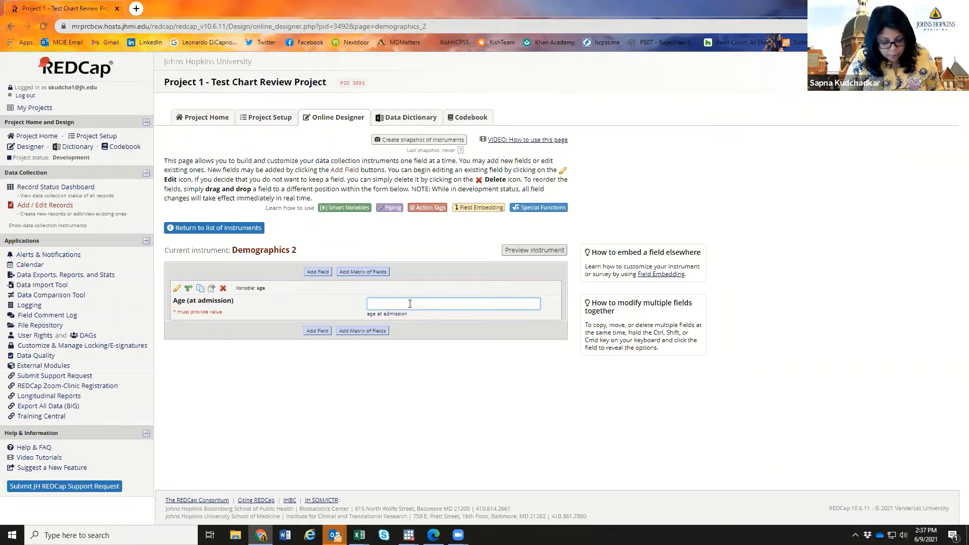
text(77)
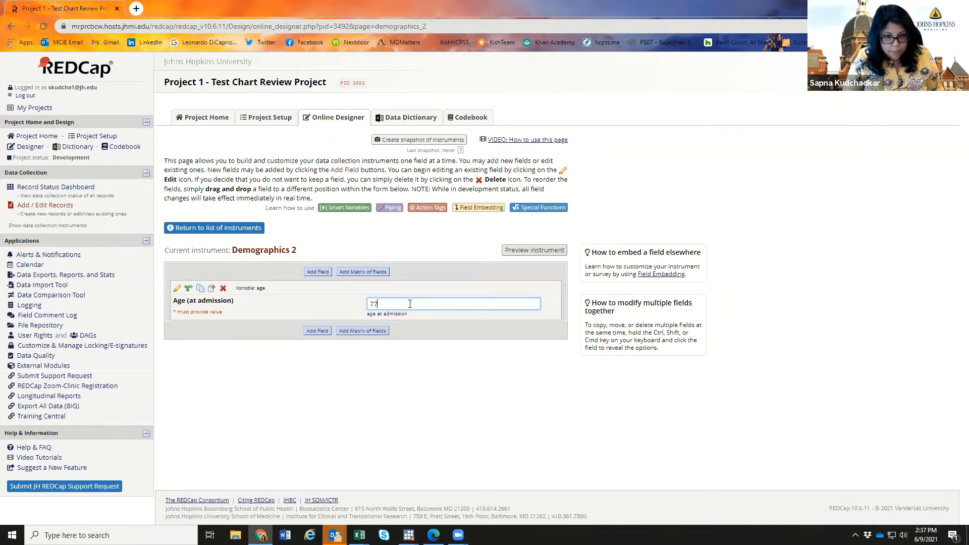
key(Return)
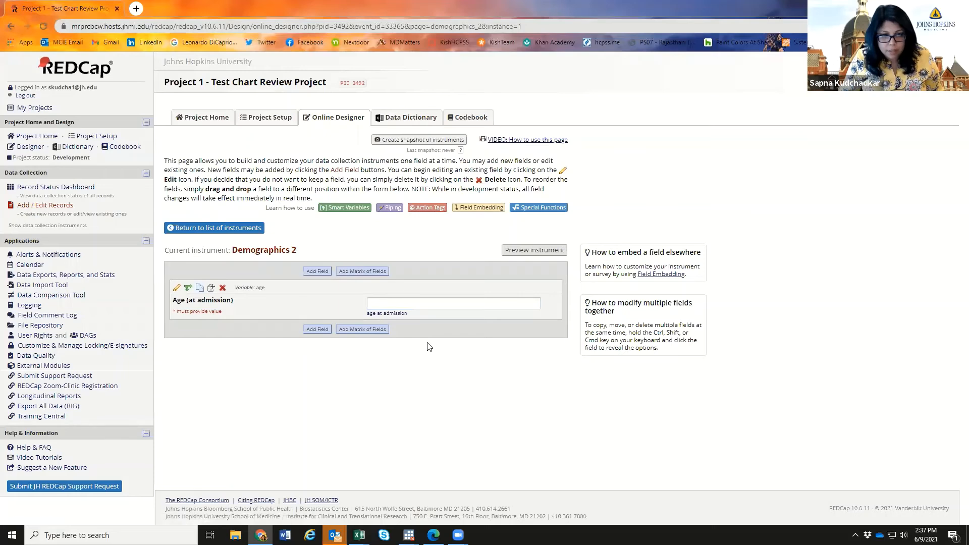
click(438, 306)
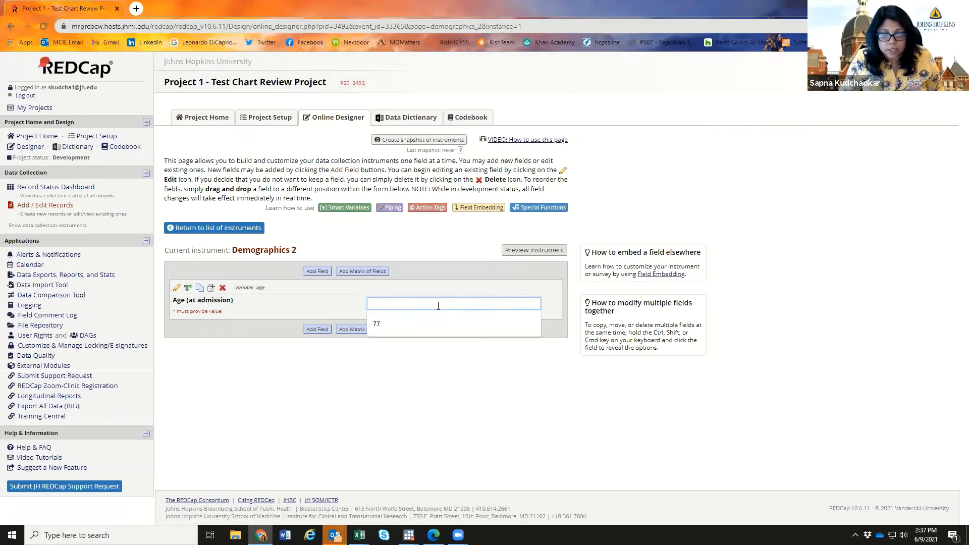
click(415, 326)
click(458, 387)
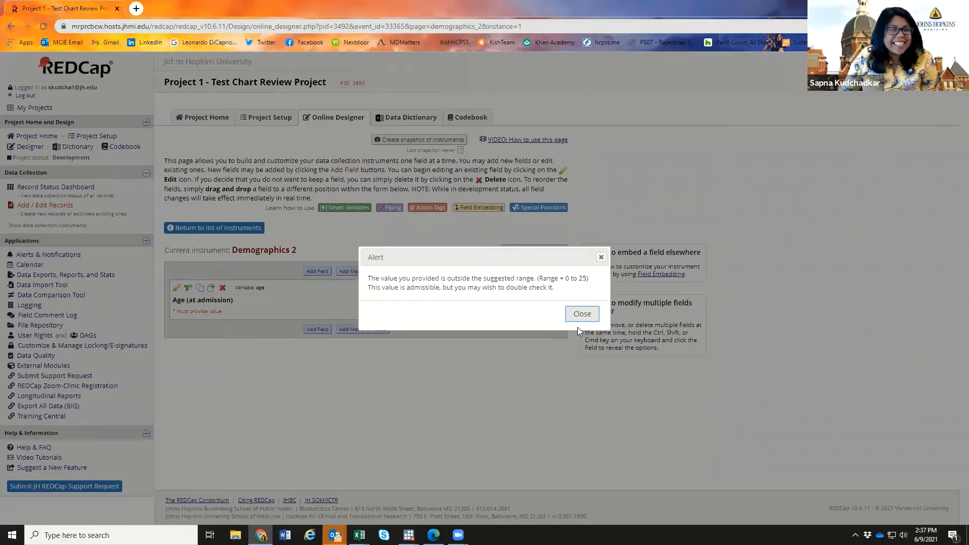
click(585, 315)
click(425, 407)
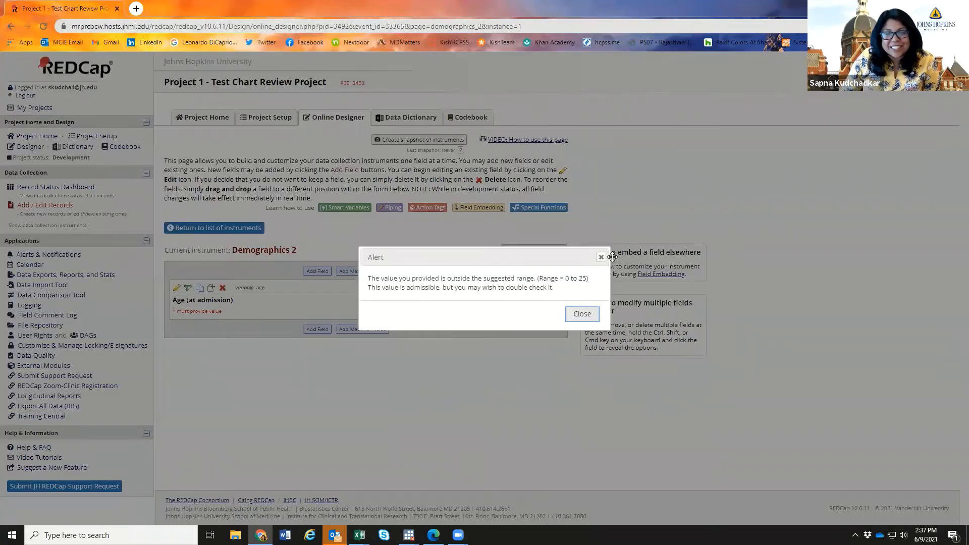
click(602, 257)
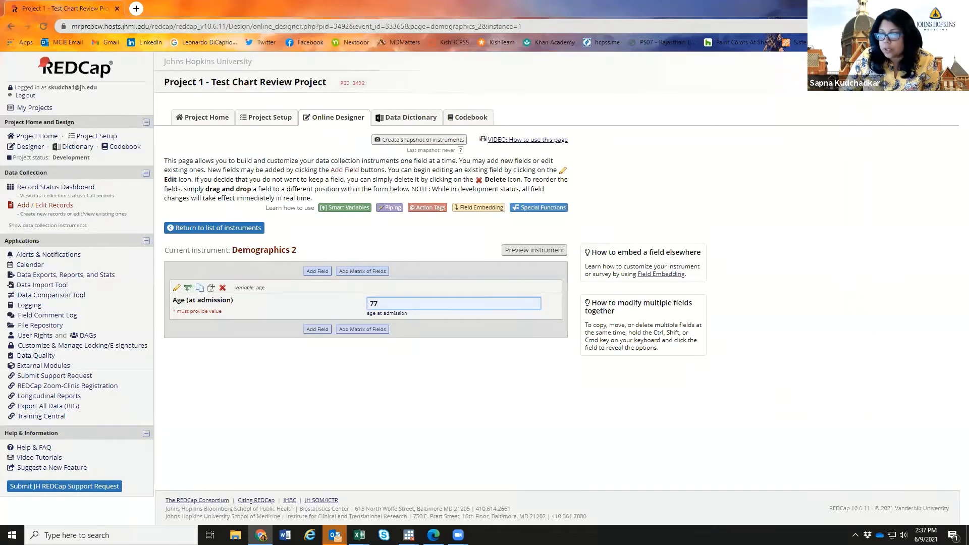
key(Tab)
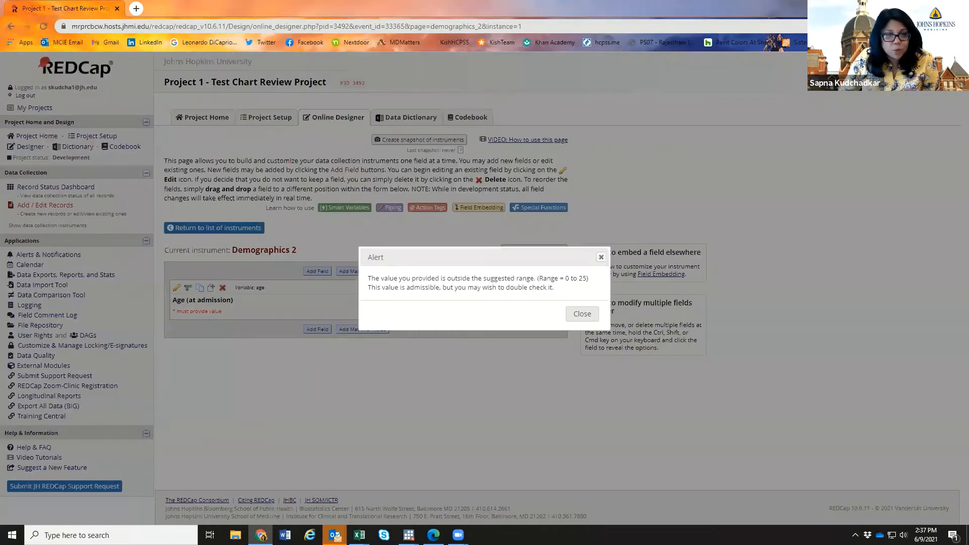
click(602, 257)
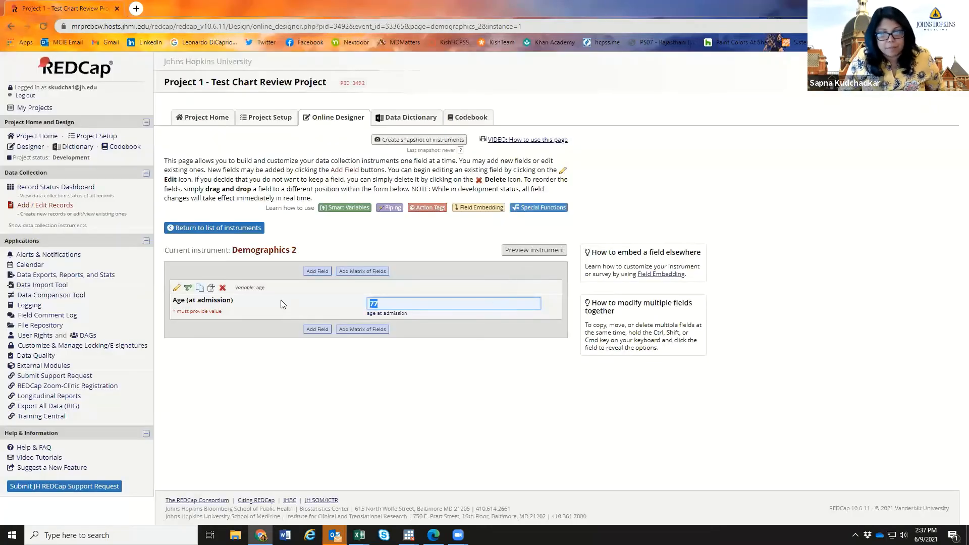
text(20)
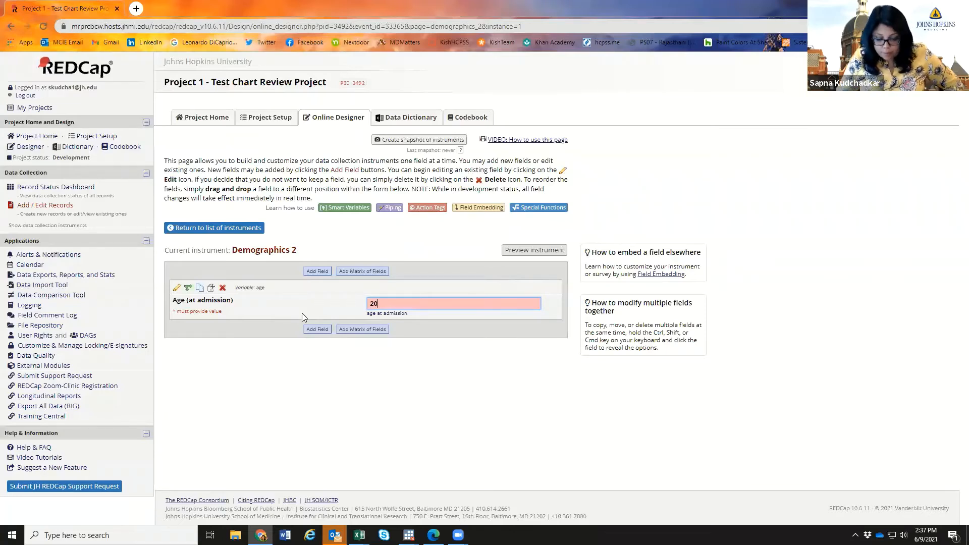
key(Return)
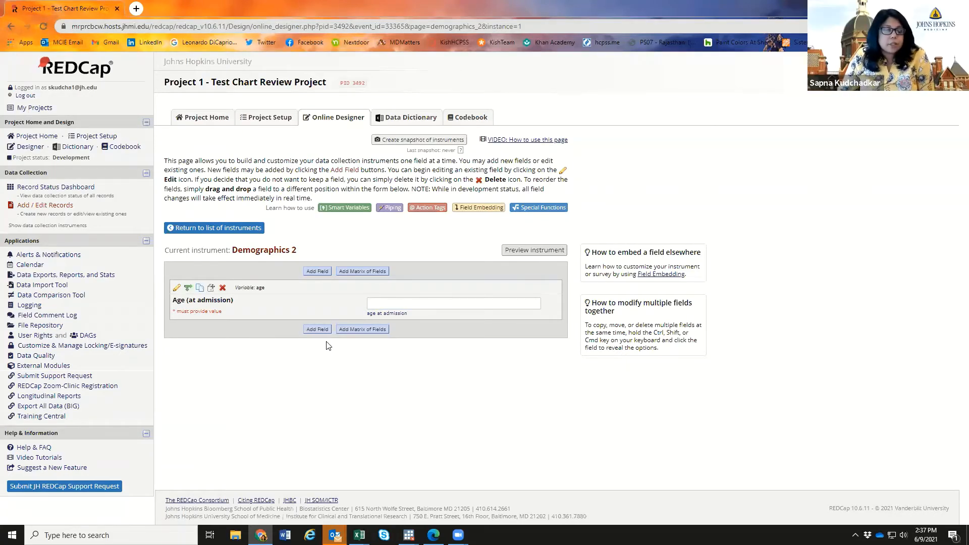
- Add a Yes - No field labelled 'History of diabetes'
click(318, 329)
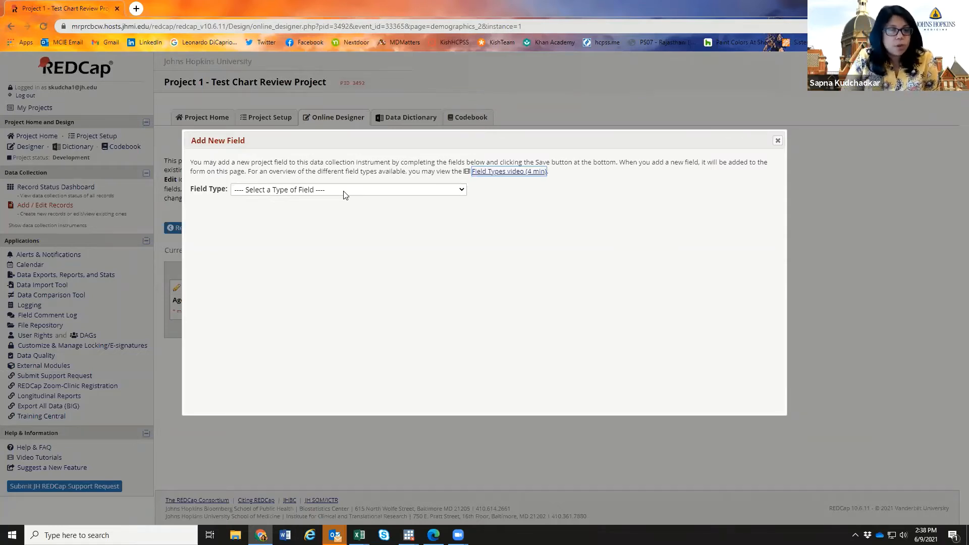
click(343, 191)
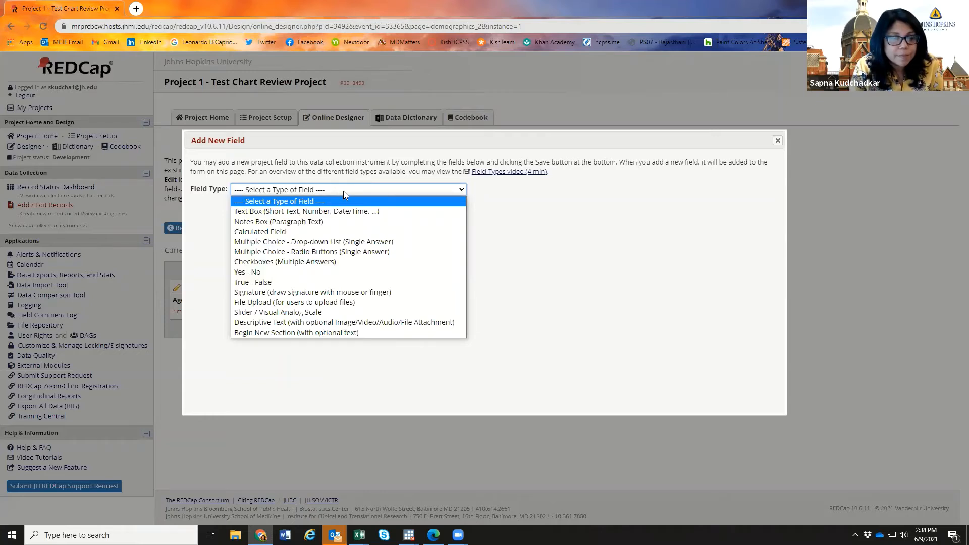
click(289, 271)
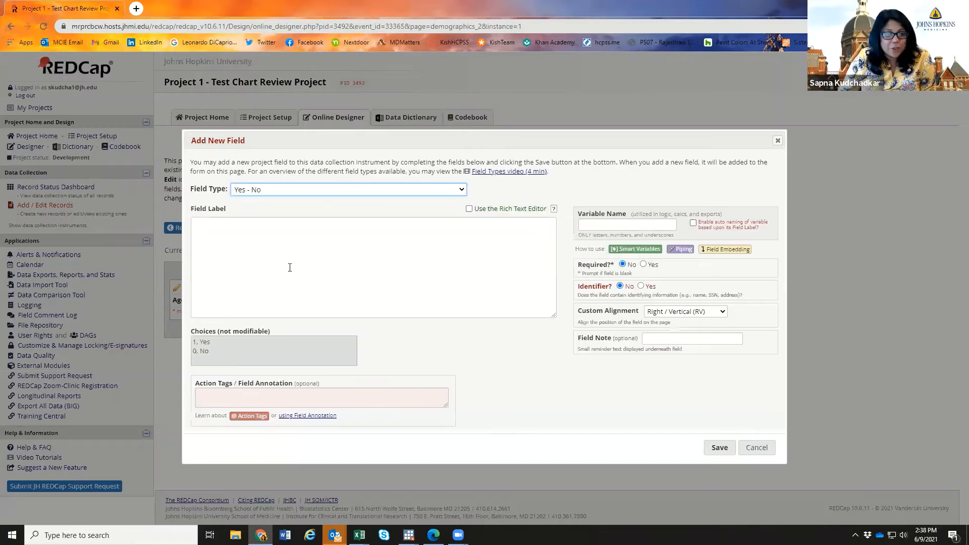
click(289, 258)
text(H)
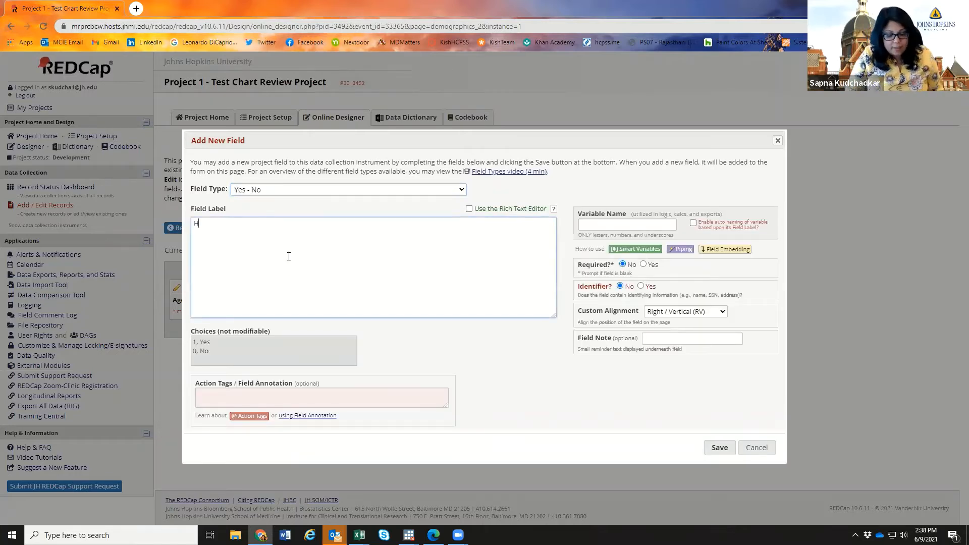
text(istory of diabetes?)
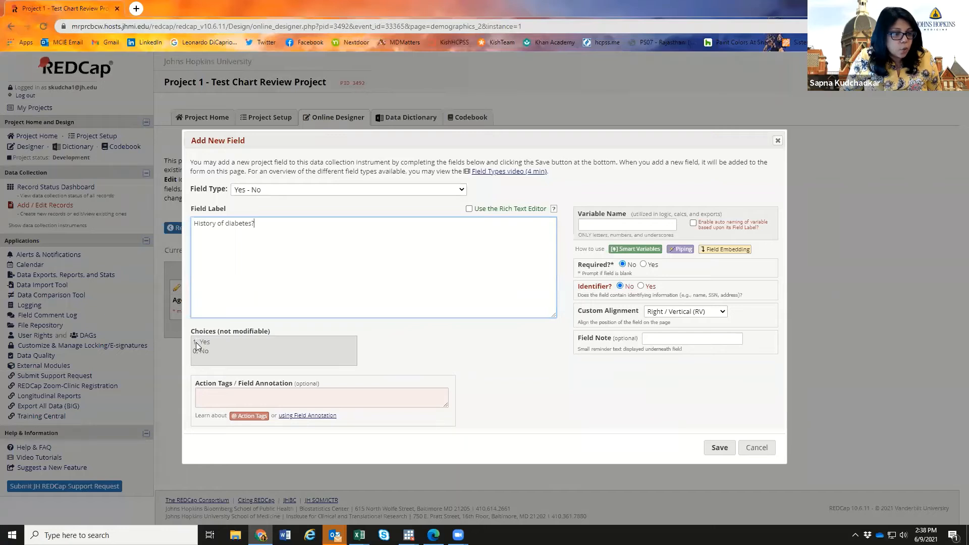
click(609, 226)
- Save it as required variable diabetes_history noted 'History of diabetes at admission', then test Yes
text(diabetes)
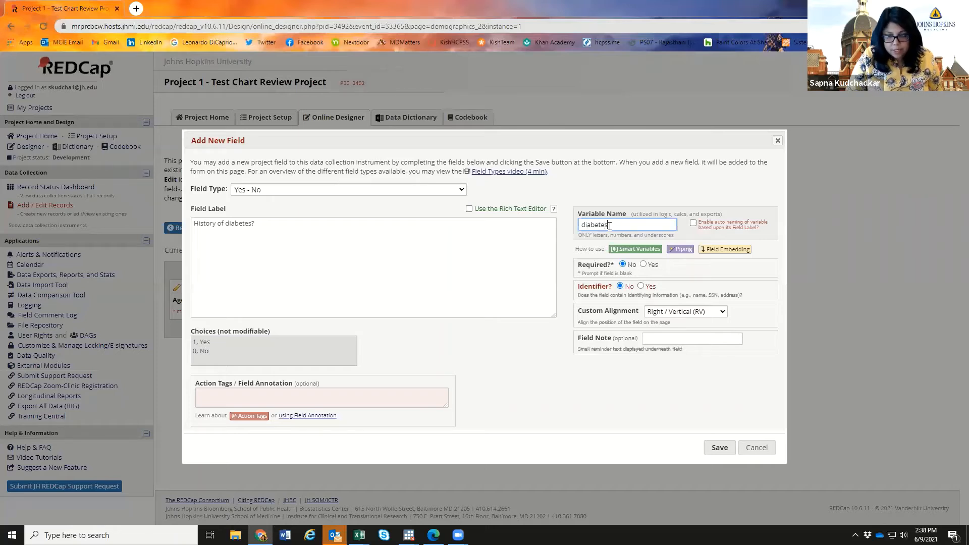
text(_history)
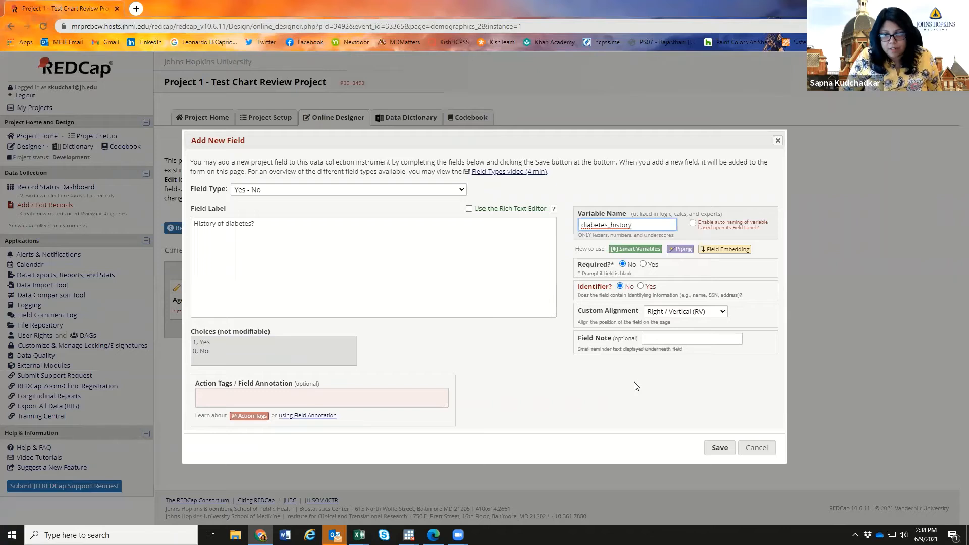
click(643, 265)
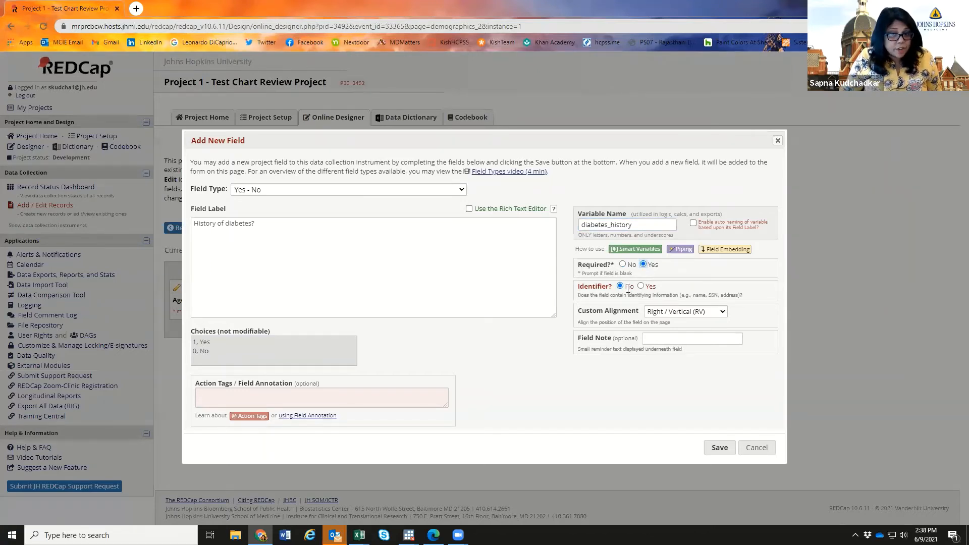
click(663, 334)
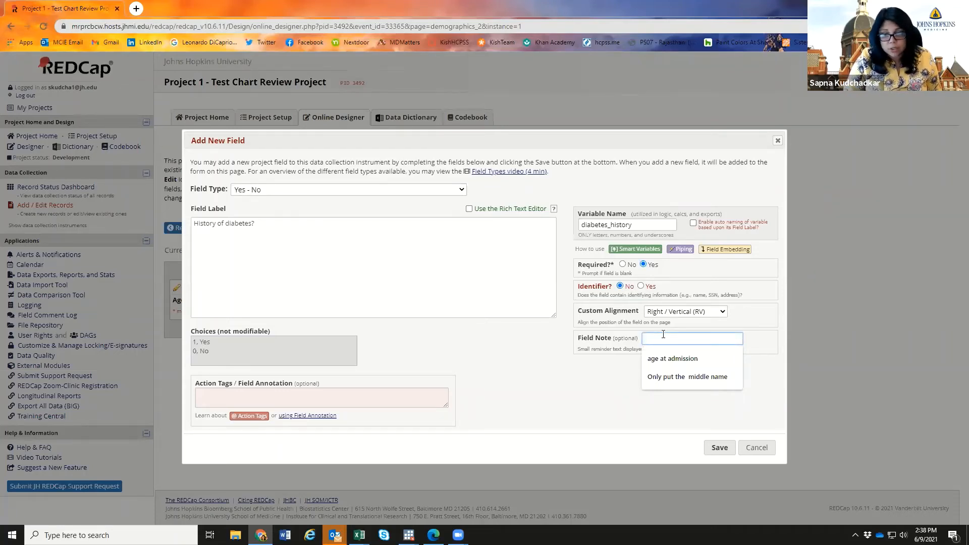
text(His)
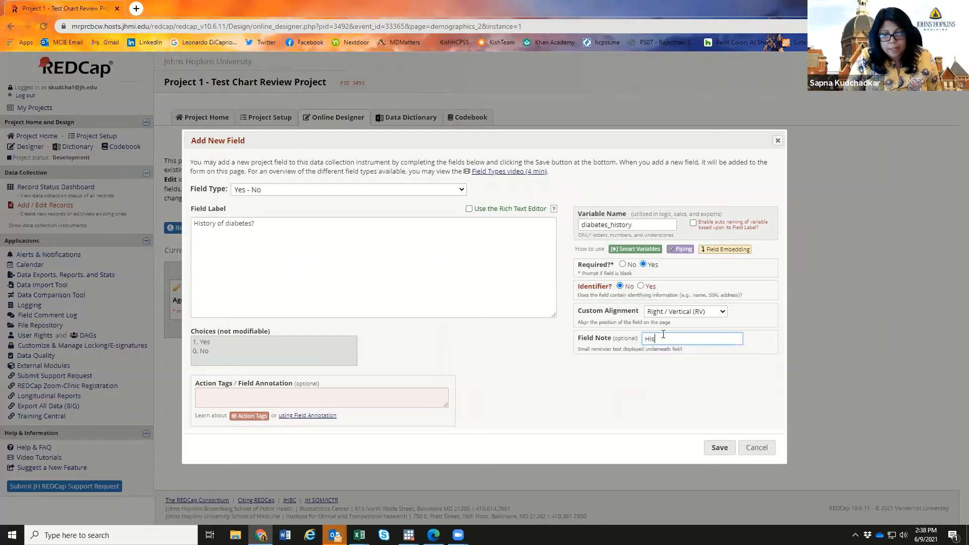
text(tory of diabetes at ad)
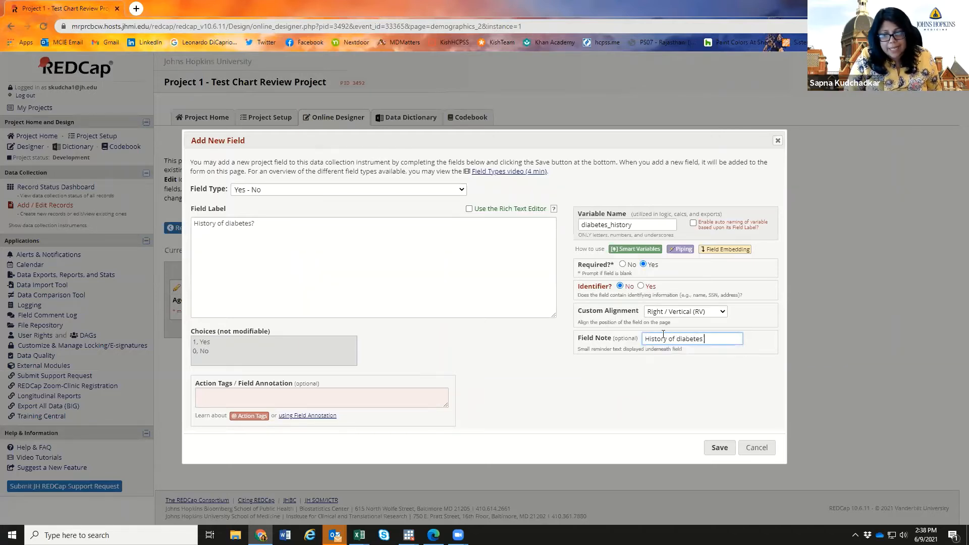
key(BackSpace)
key(BackSpace)
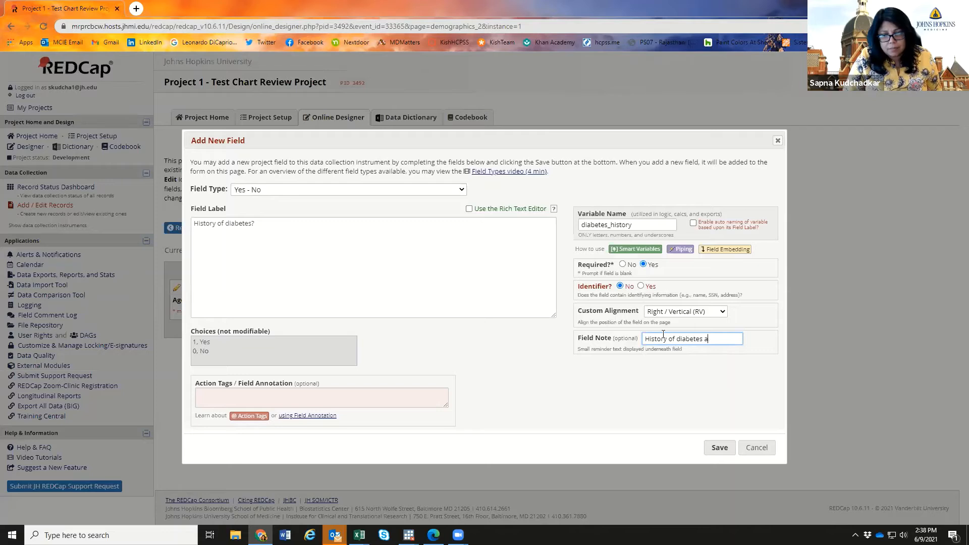
text(tes )
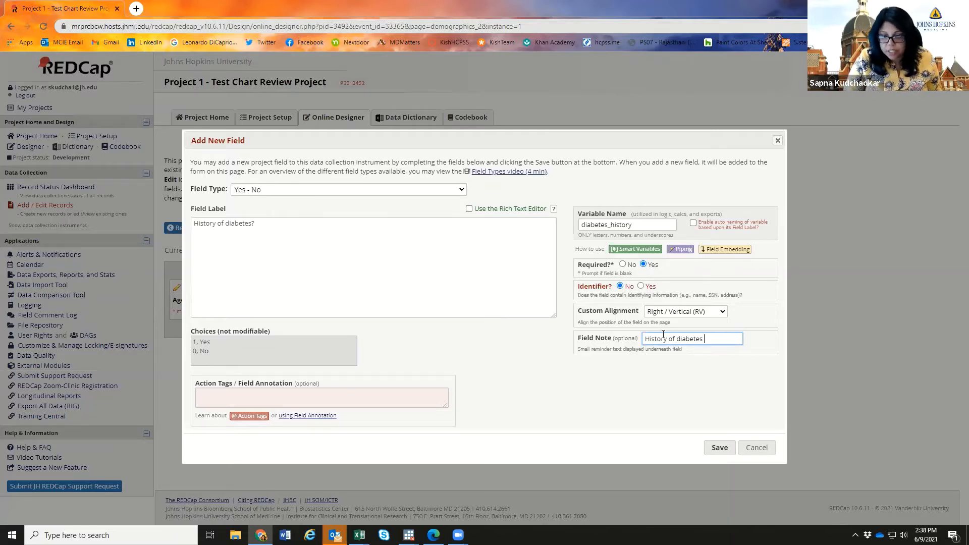
text(at admission)
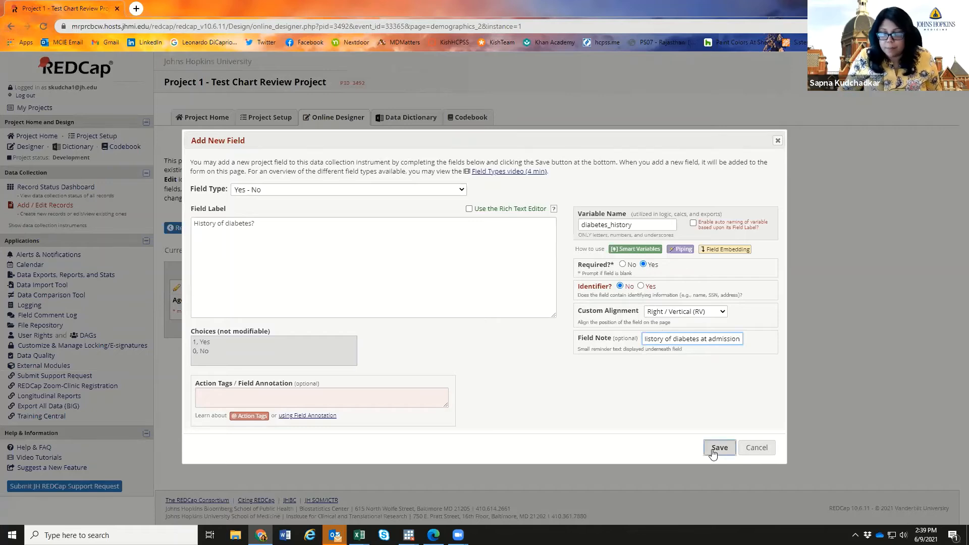
click(713, 453)
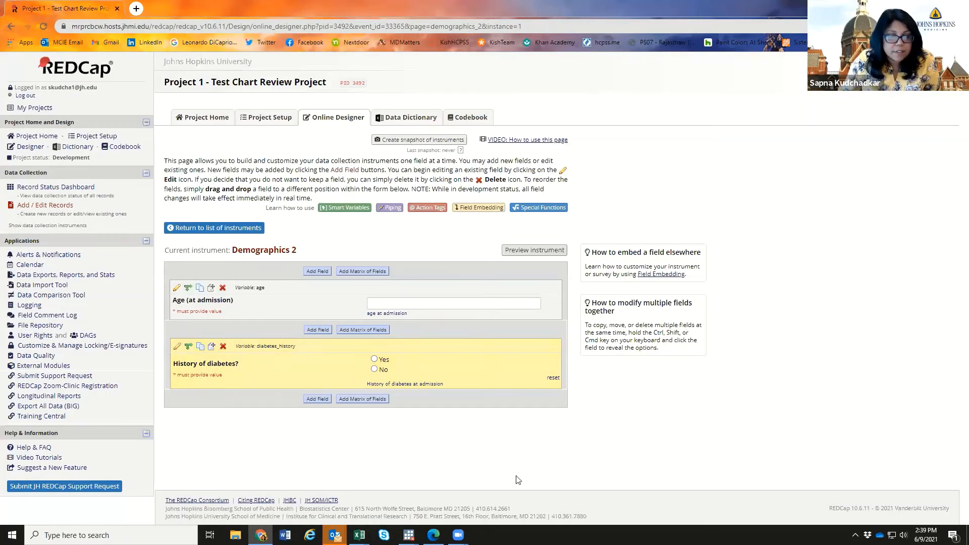
click(374, 359)
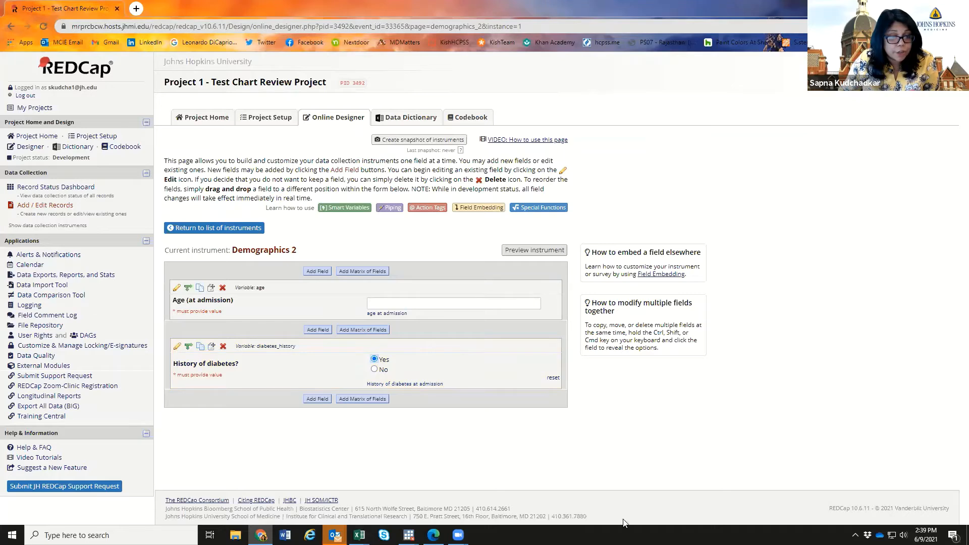
click(319, 273)
- Add a Begin New Section field reading 'This is the demographics form' and save it
click(285, 185)
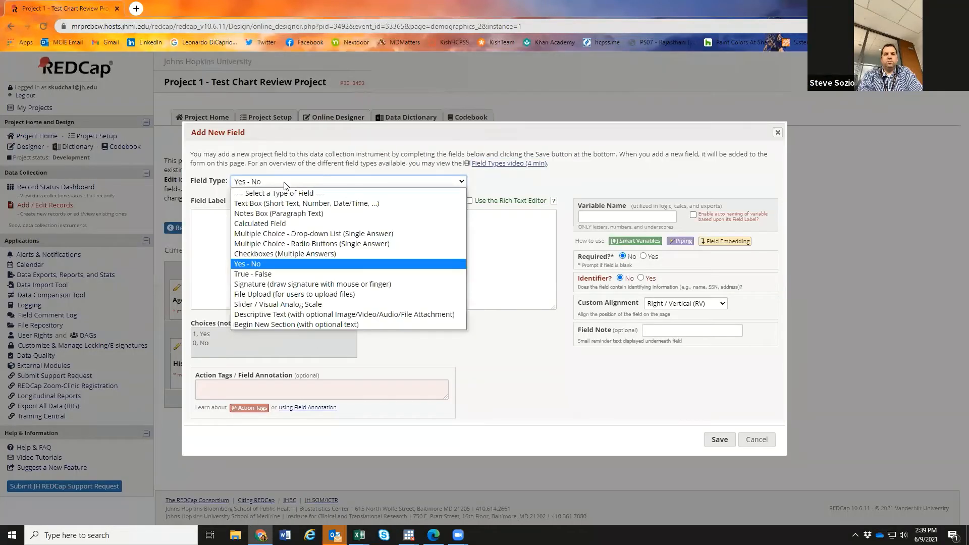
click(292, 325)
text(This is )
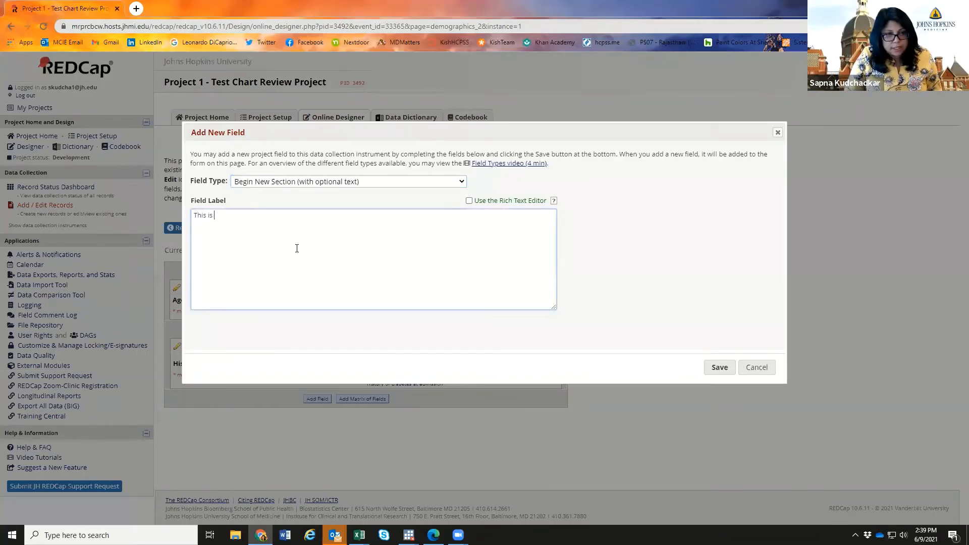
text(the demographics form)
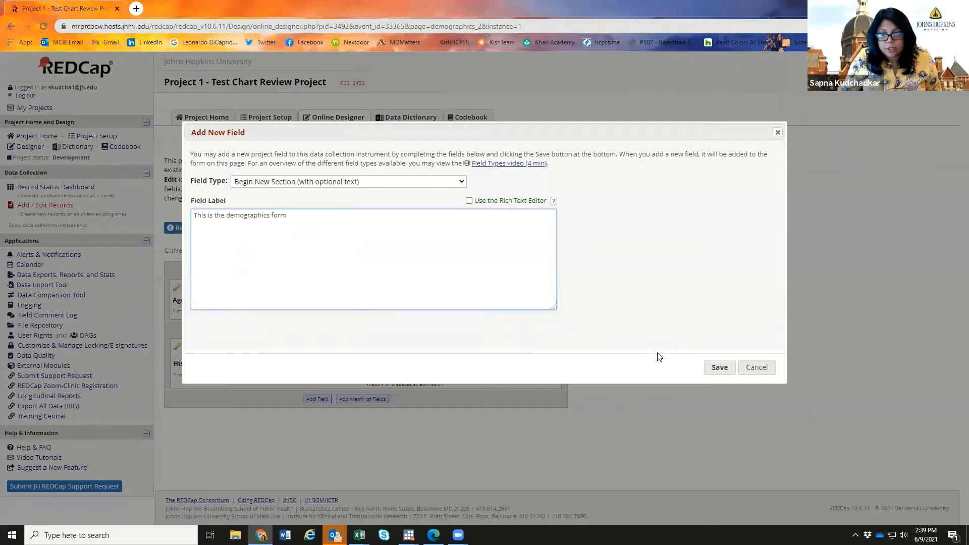
click(720, 367)
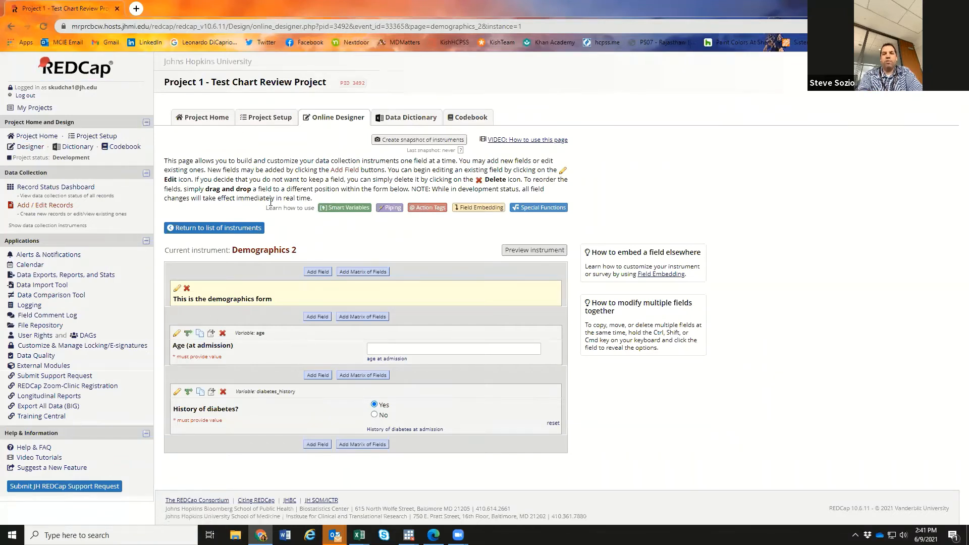
click(177, 334)
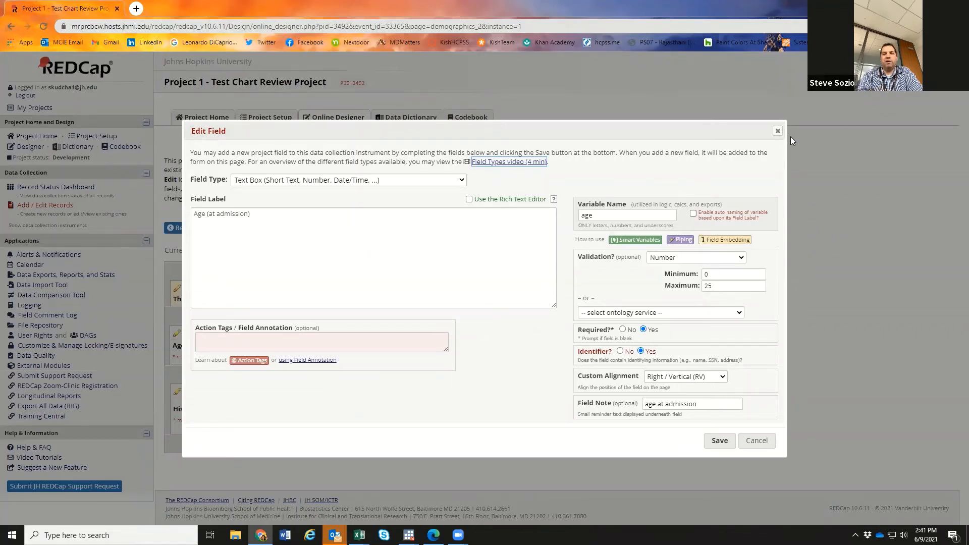
click(779, 133)
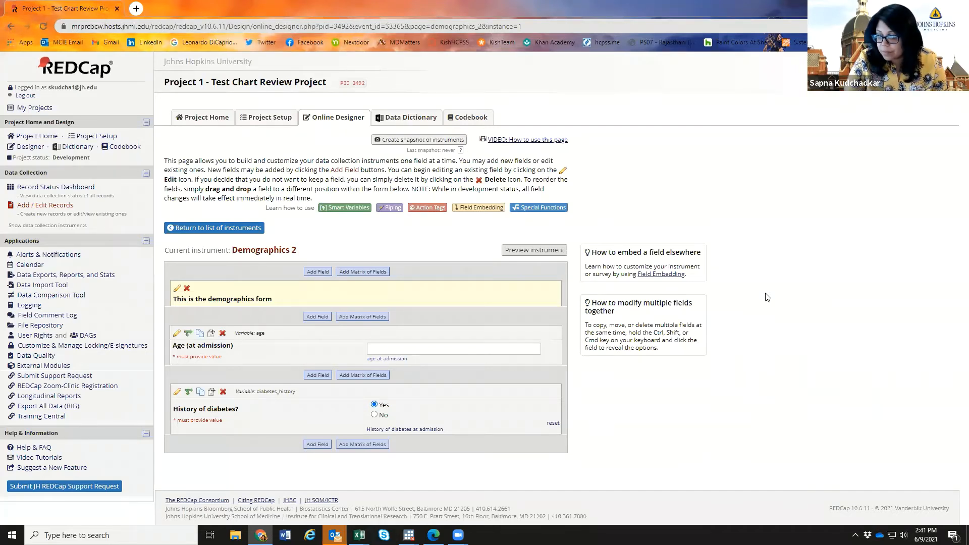
- Add a Text Box labelled 'Year of graduation of medical school' with variable medschoolgradyr
click(311, 444)
click(310, 266)
text(Year of gradutio)
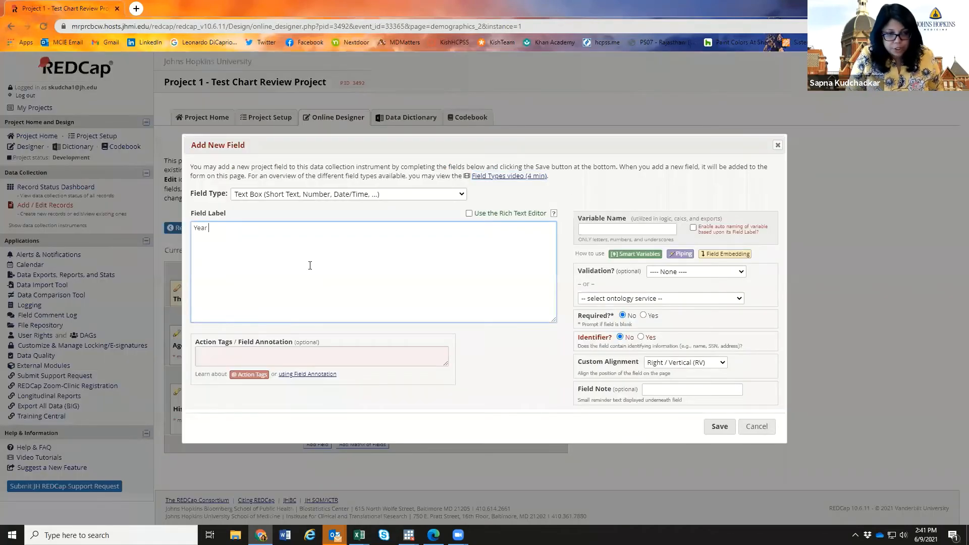
key(BackSpace)
key(BackSpace)
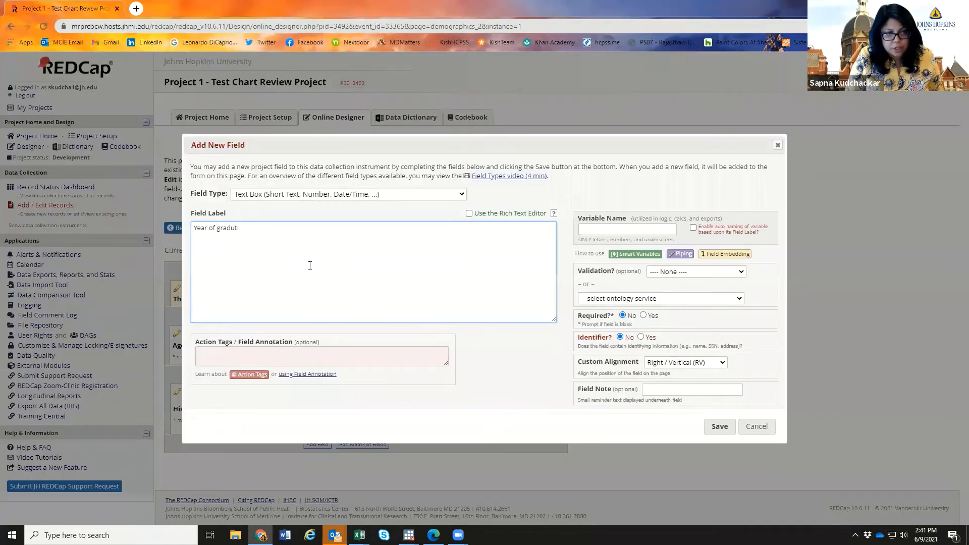
key(BackSpace)
text(ation of me)
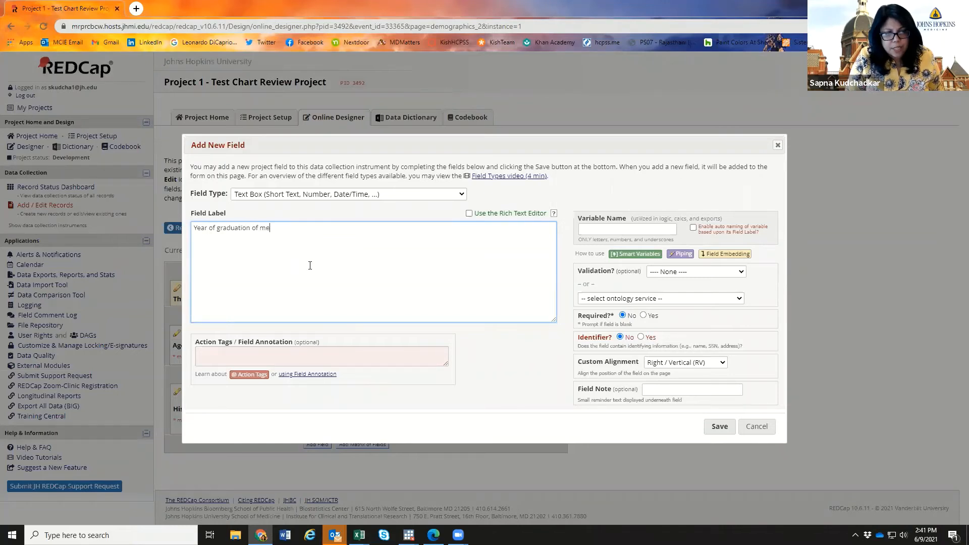
text(dical school)
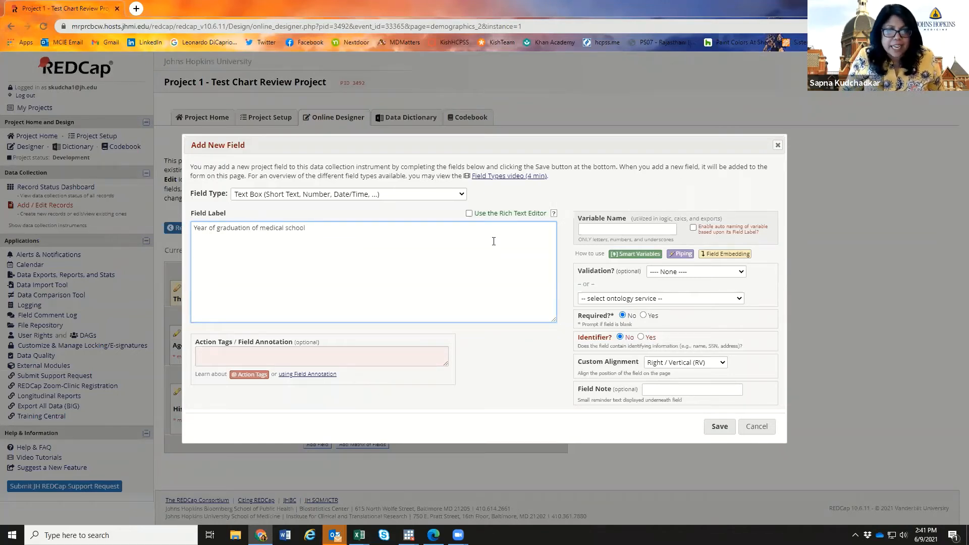
click(463, 195)
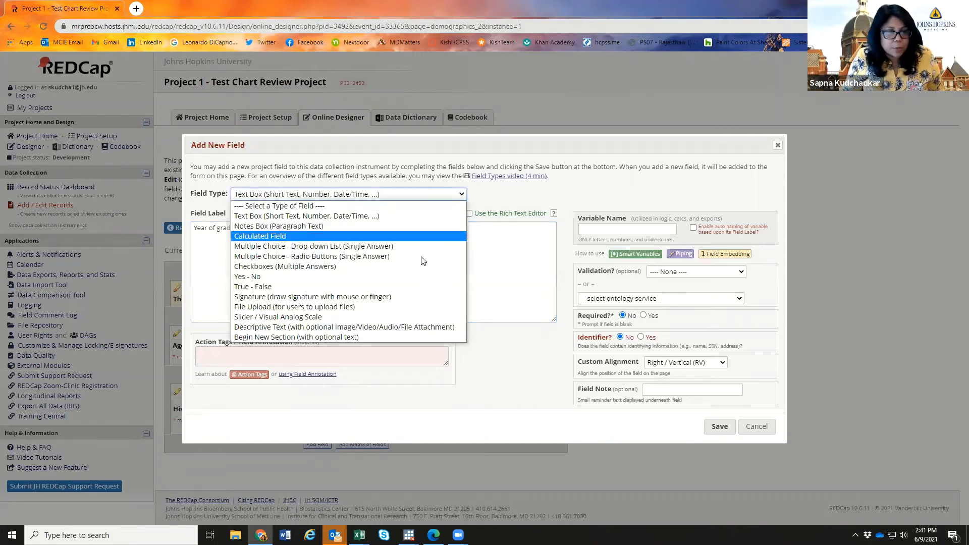
click(397, 215)
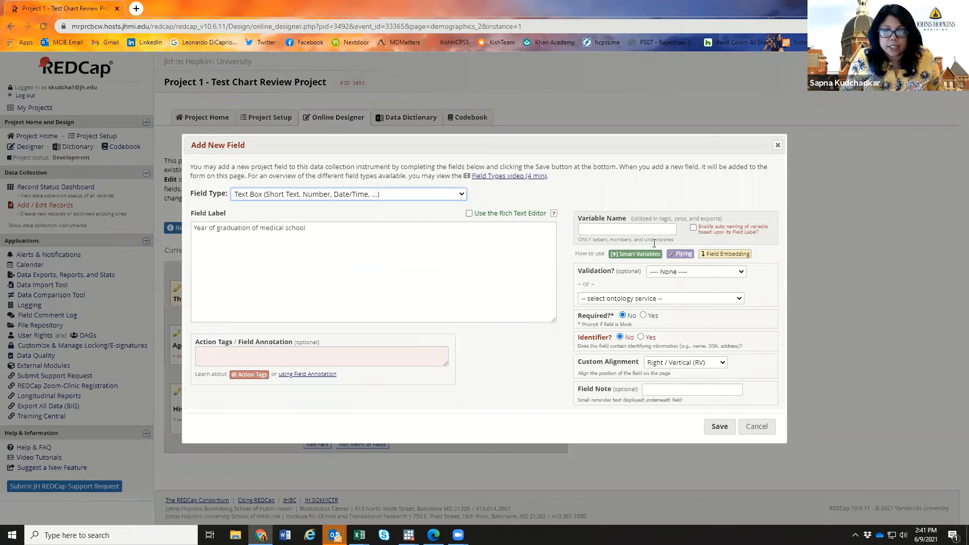
click(643, 231)
text(medsch)
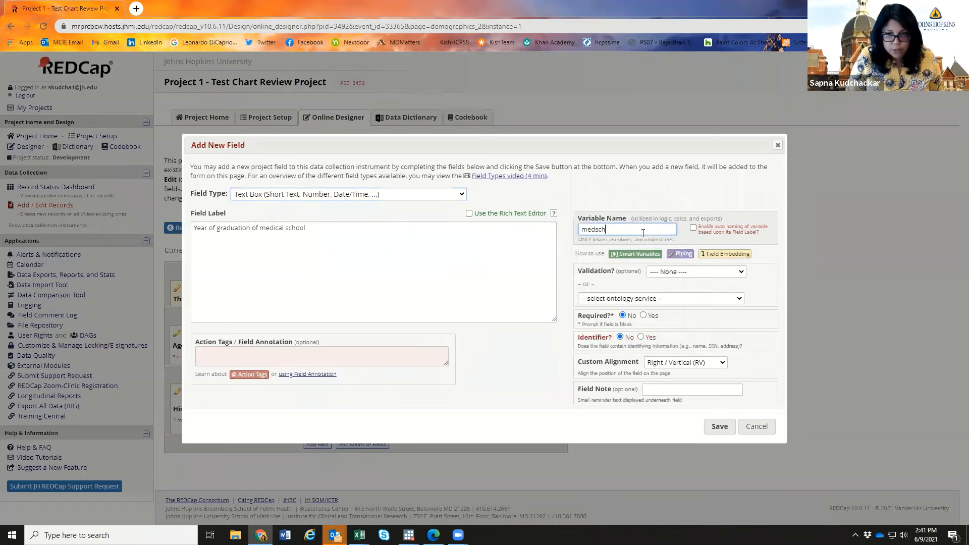
text(oolgradyr)
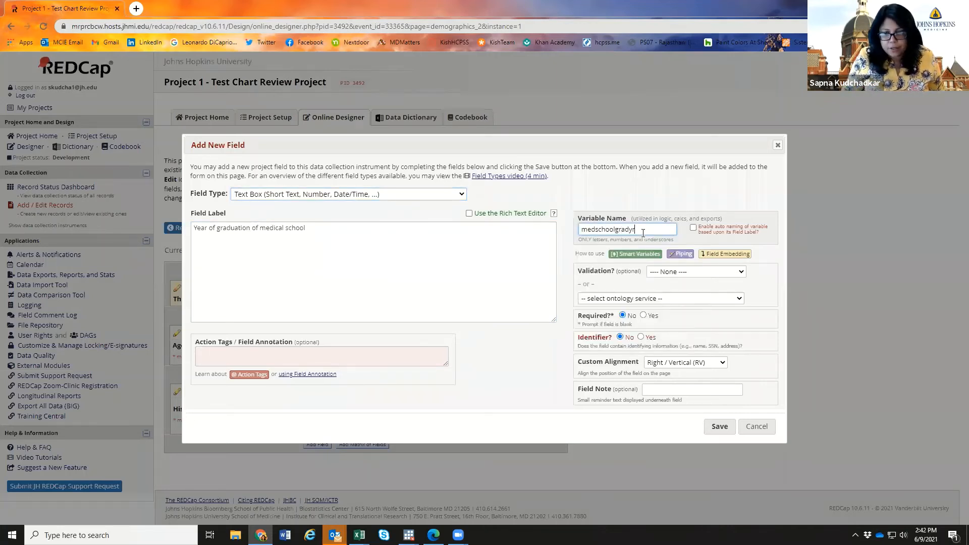
click(782, 255)
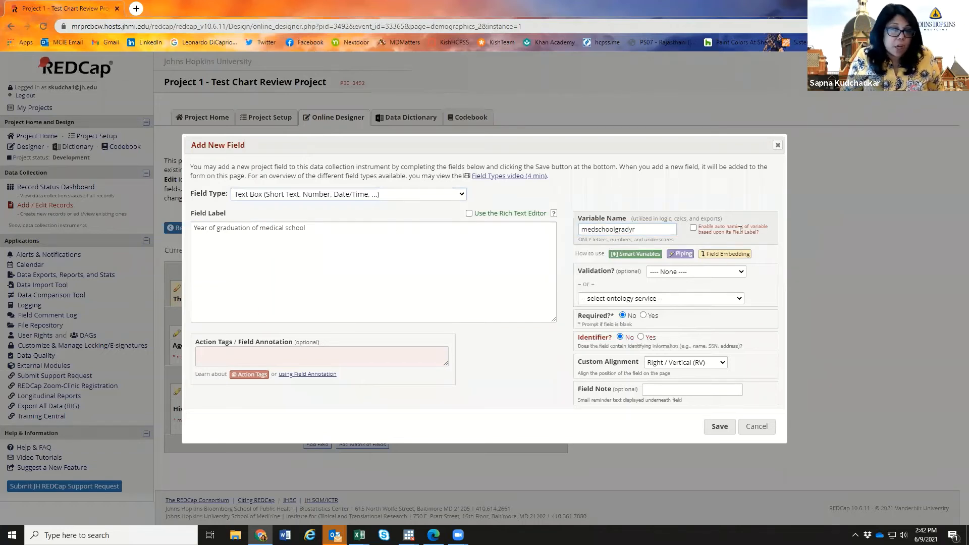
- Keep the manual variable name and set validation to Integer
click(693, 228)
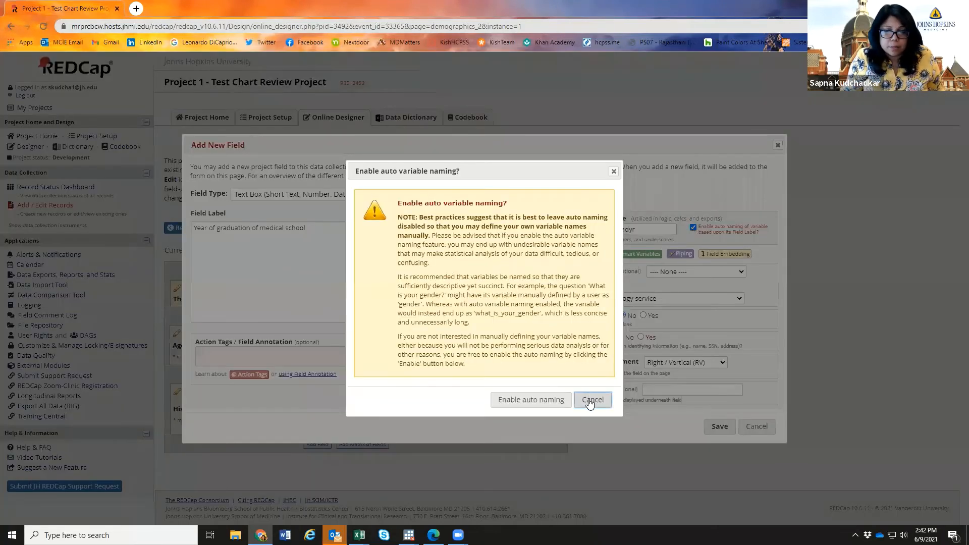
click(594, 400)
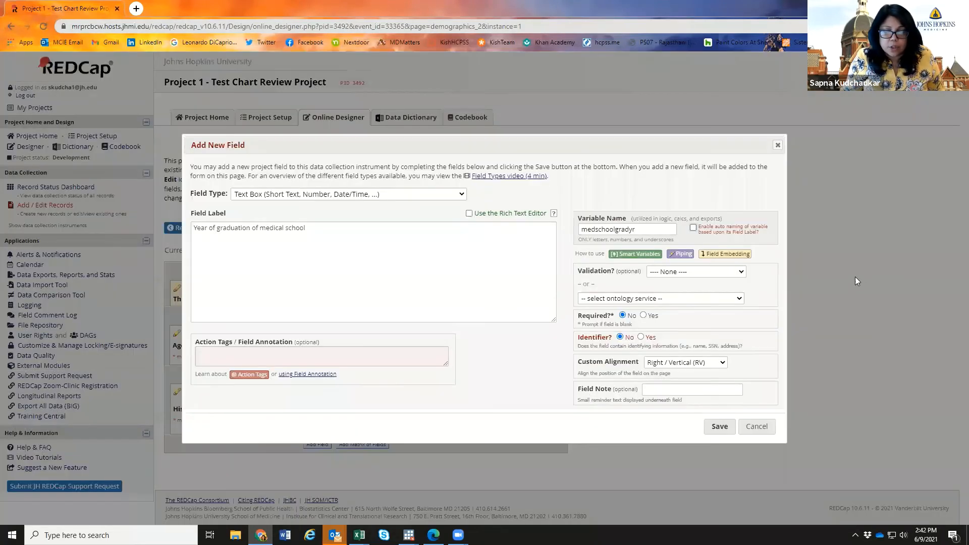
click(682, 275)
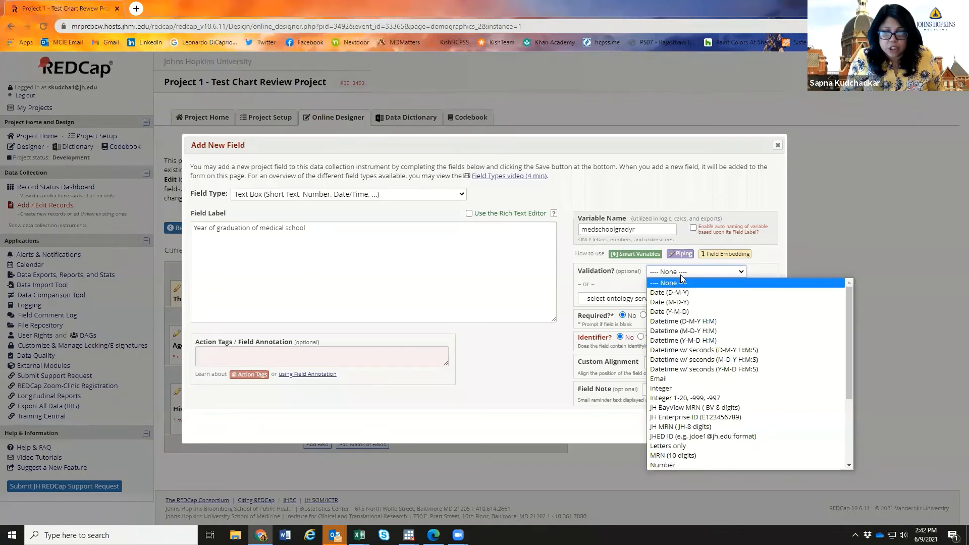
scroll(712, 357, down, 3)
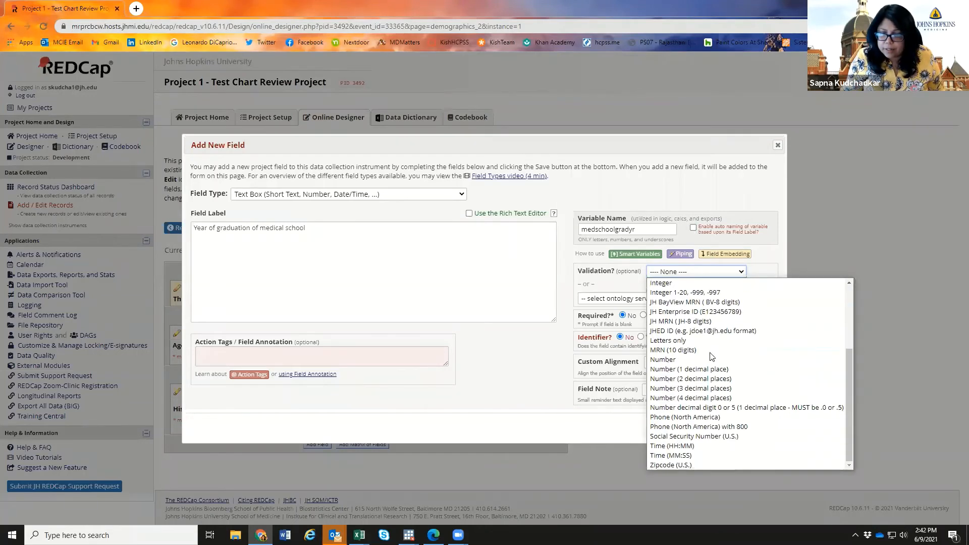
scroll(714, 410, up, 3)
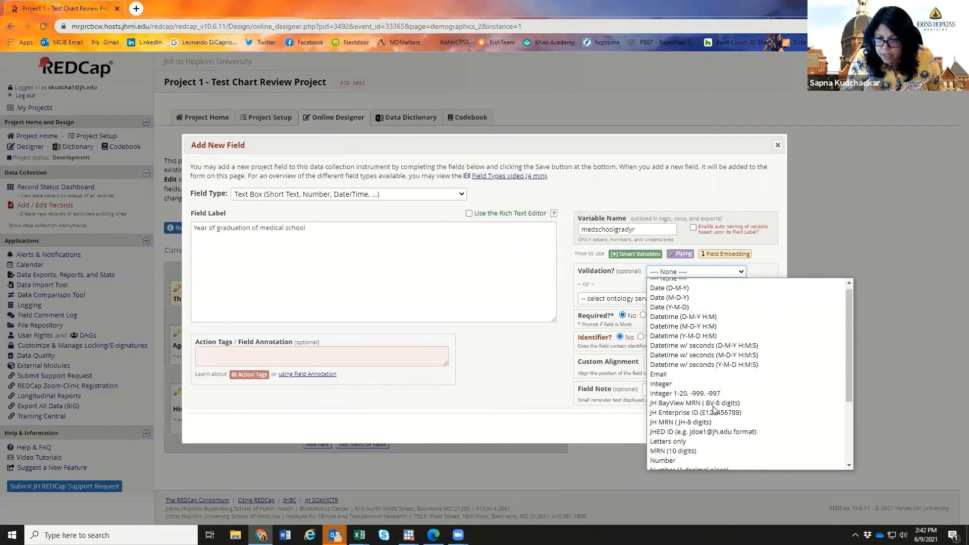
scroll(713, 410, up, 1)
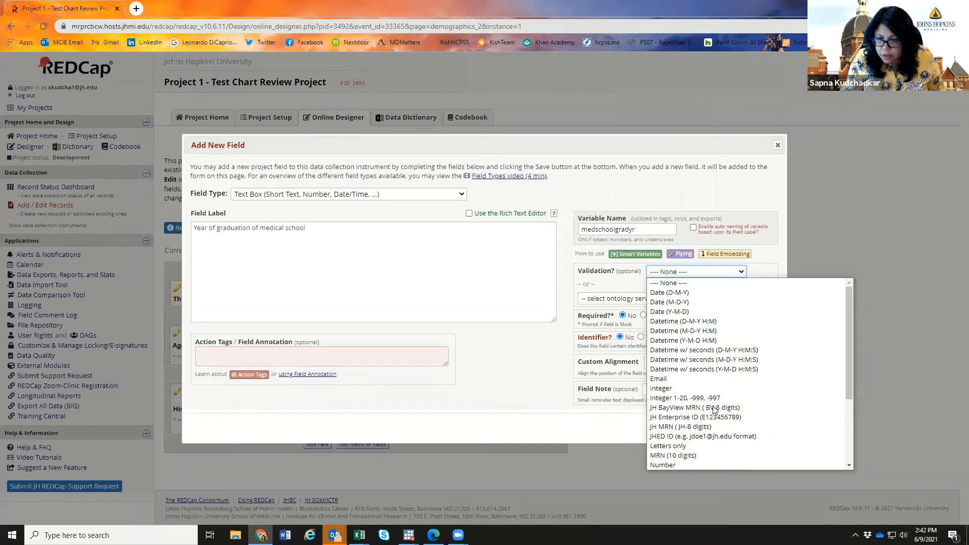
click(708, 388)
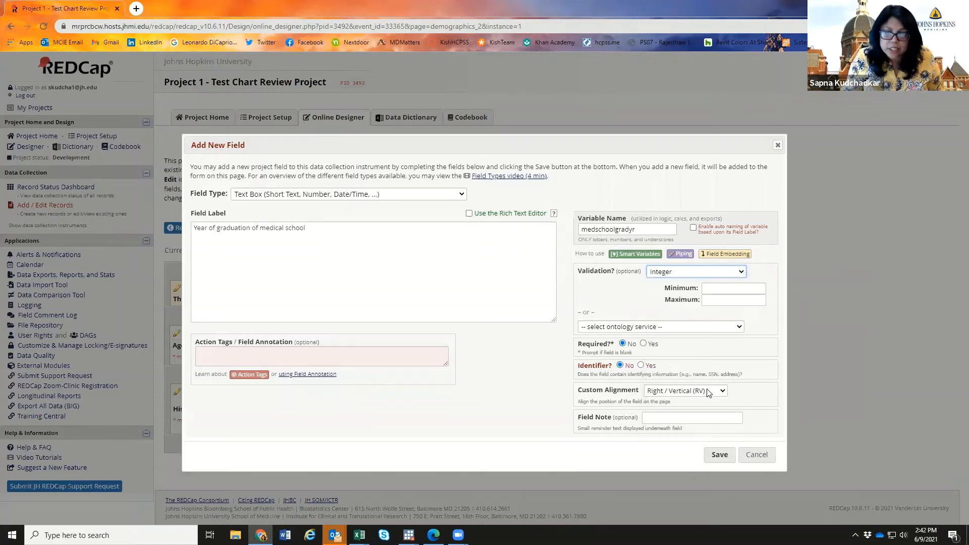
- Limit the year to 1975–2021, make the field required, and save it
click(724, 290)
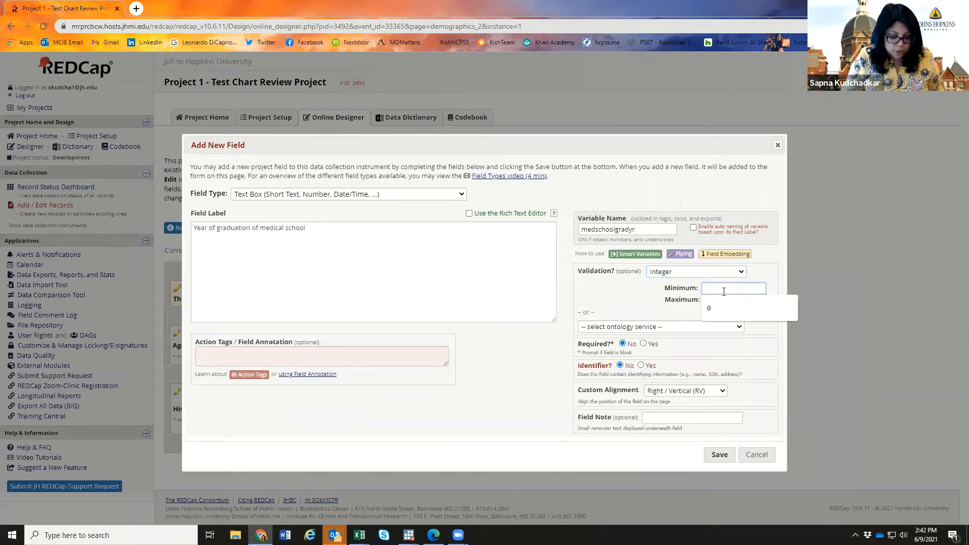
text(19)
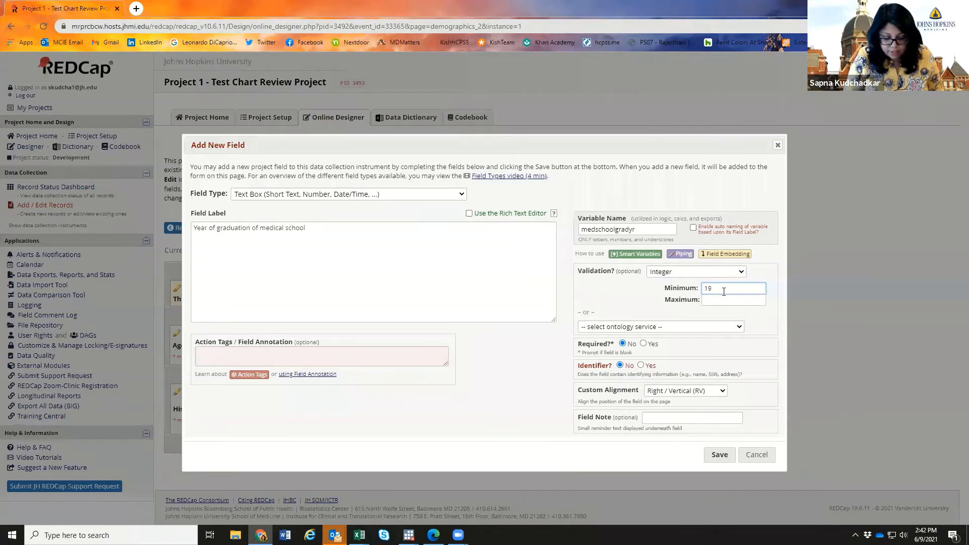
text(75)
click(723, 300)
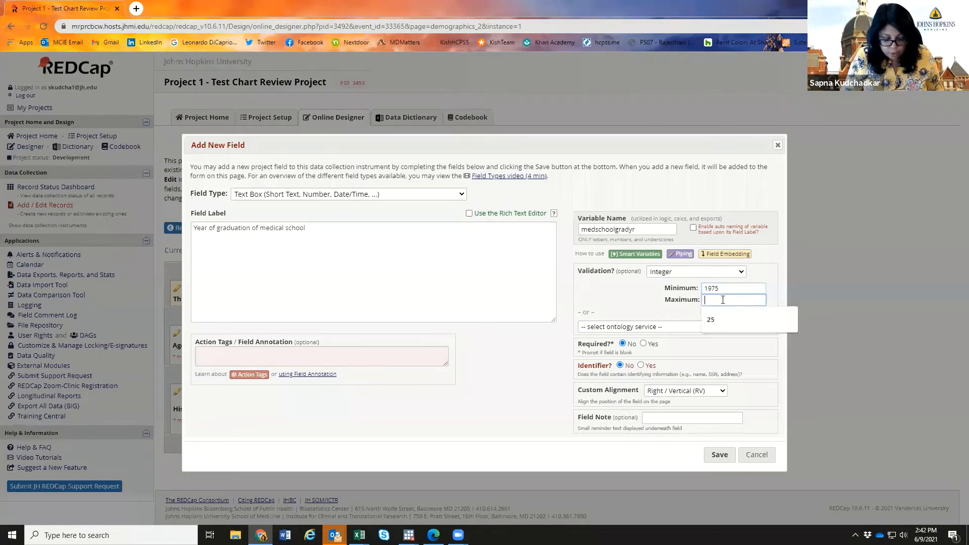
text(2021)
click(758, 310)
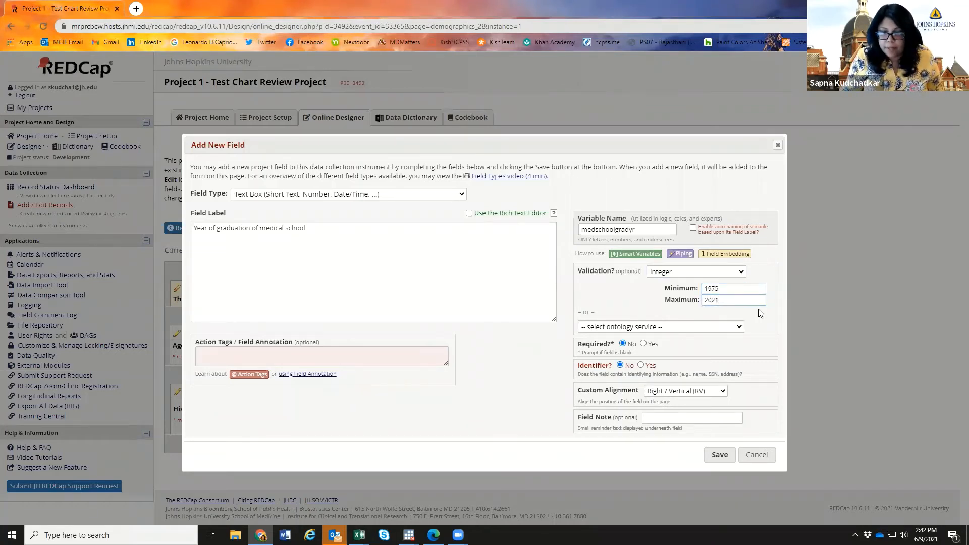
click(643, 344)
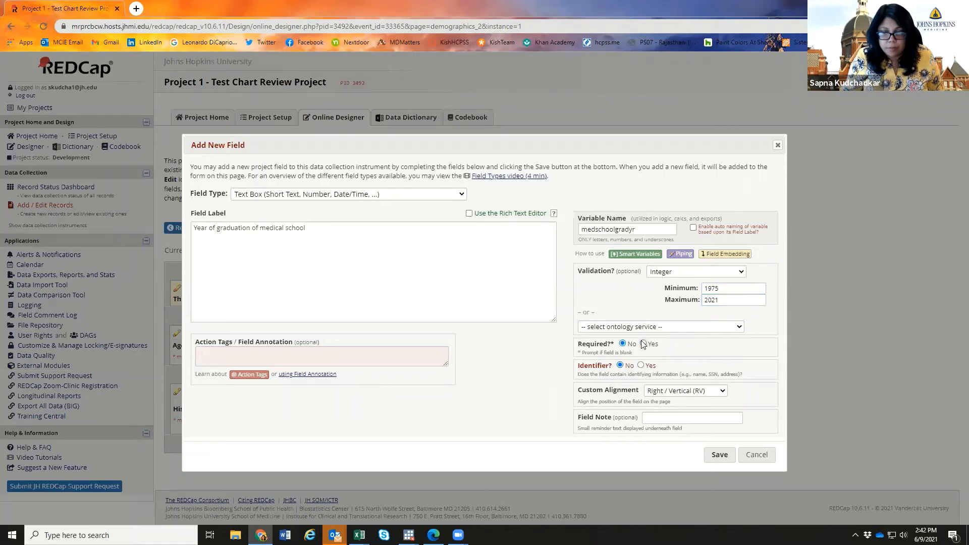
click(718, 460)
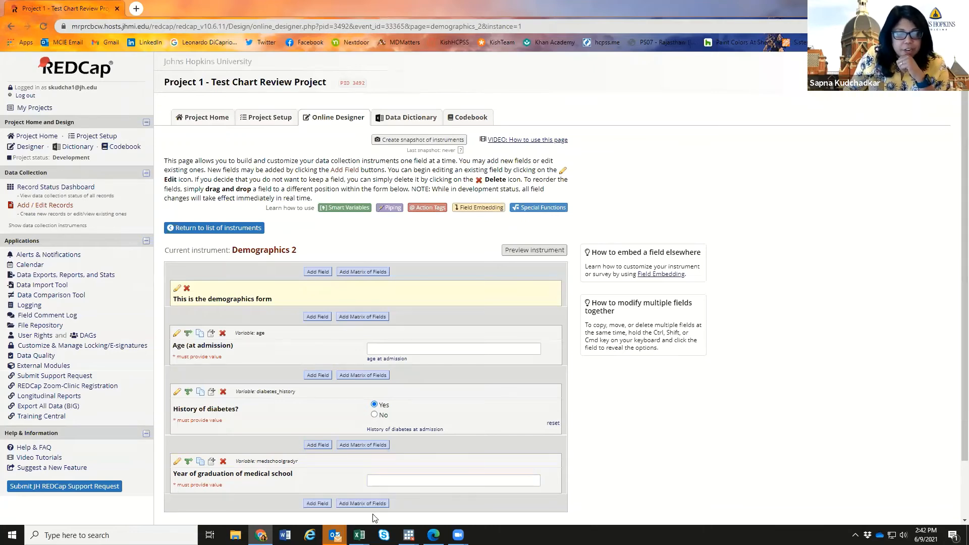
- Add a new field at the bottom of the form with type Multiple Choice - Radio Buttons (Single Answer)
click(318, 503)
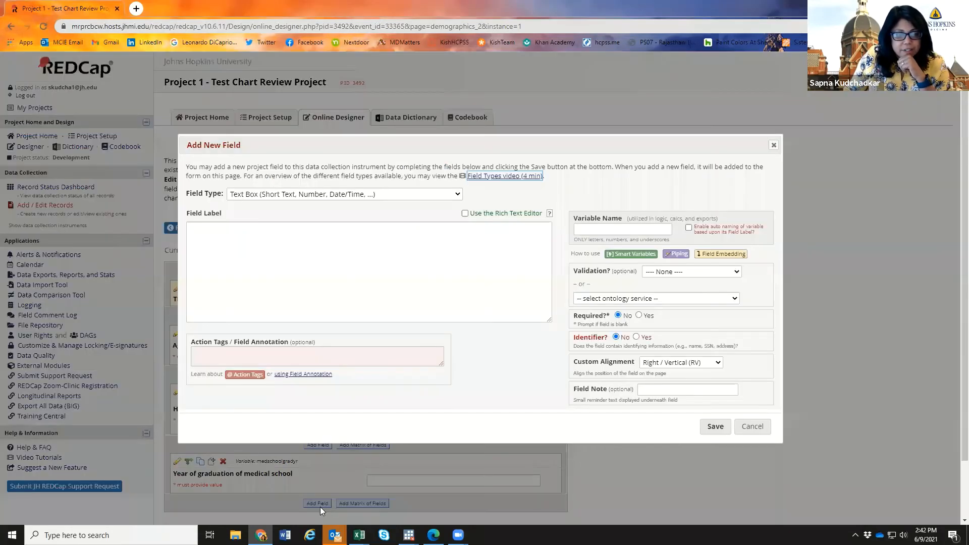
click(410, 195)
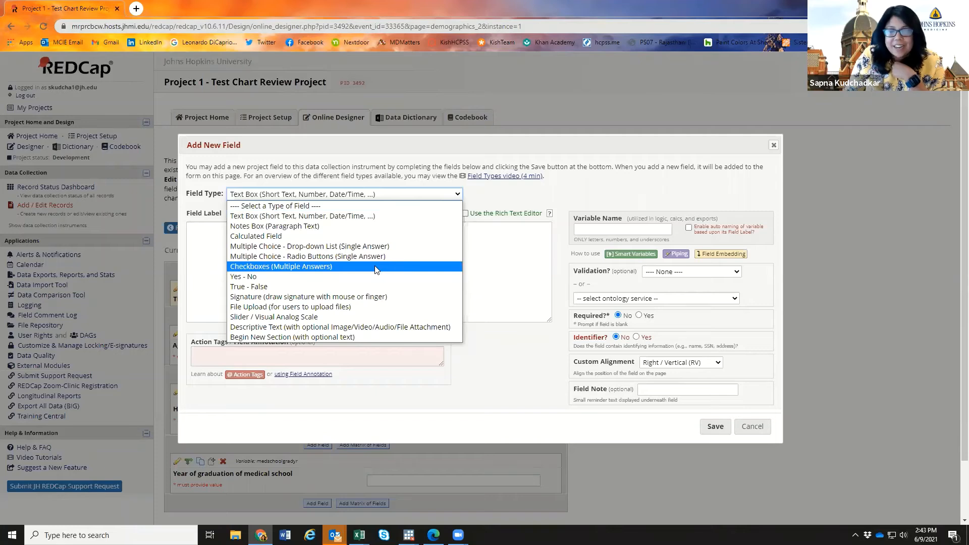
click(336, 256)
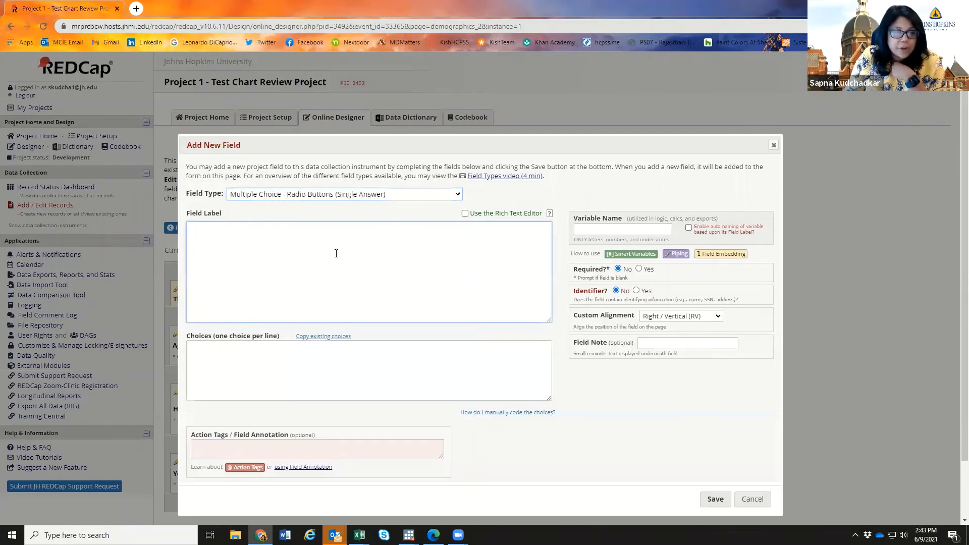
- Enter the label 'What is the patient's highest level of education at the time of admission?'
text(What)
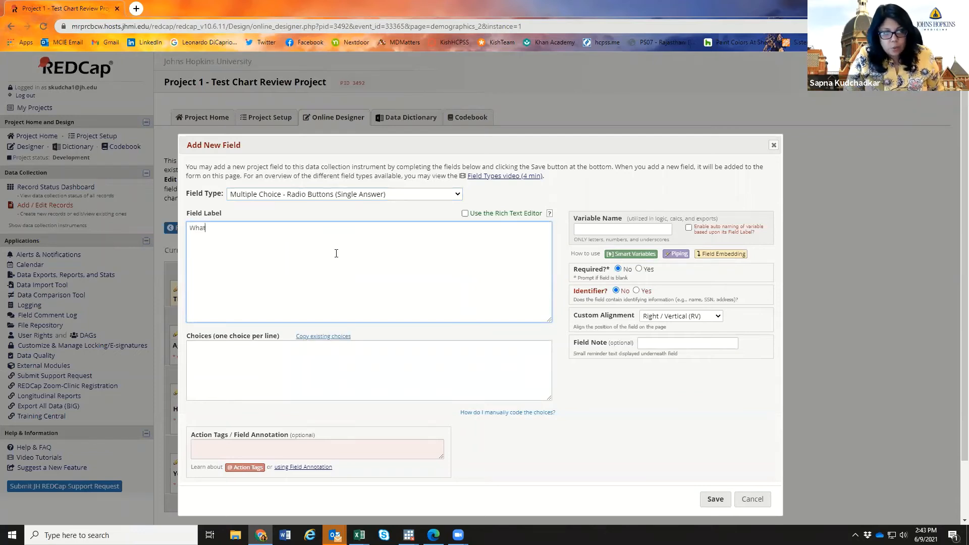
text( is the patient)
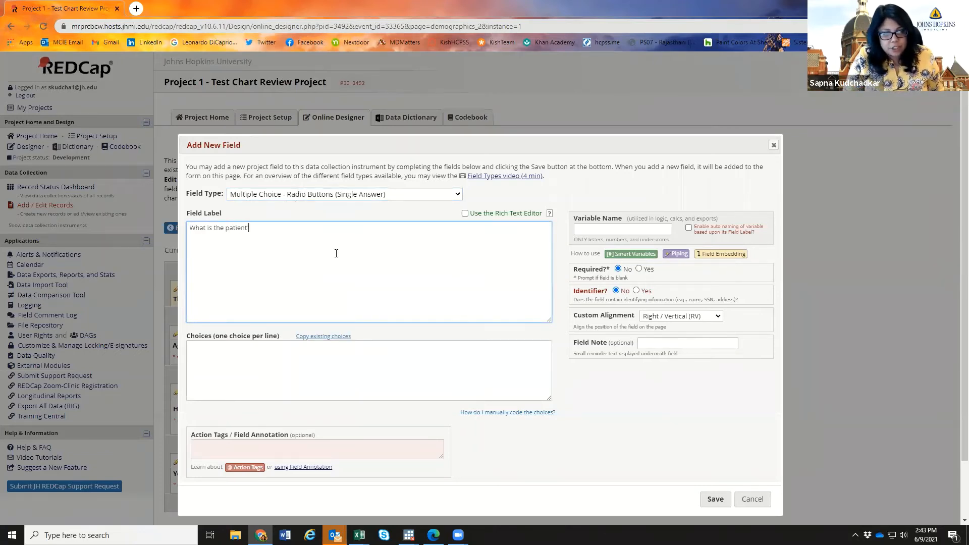
text('s highest )
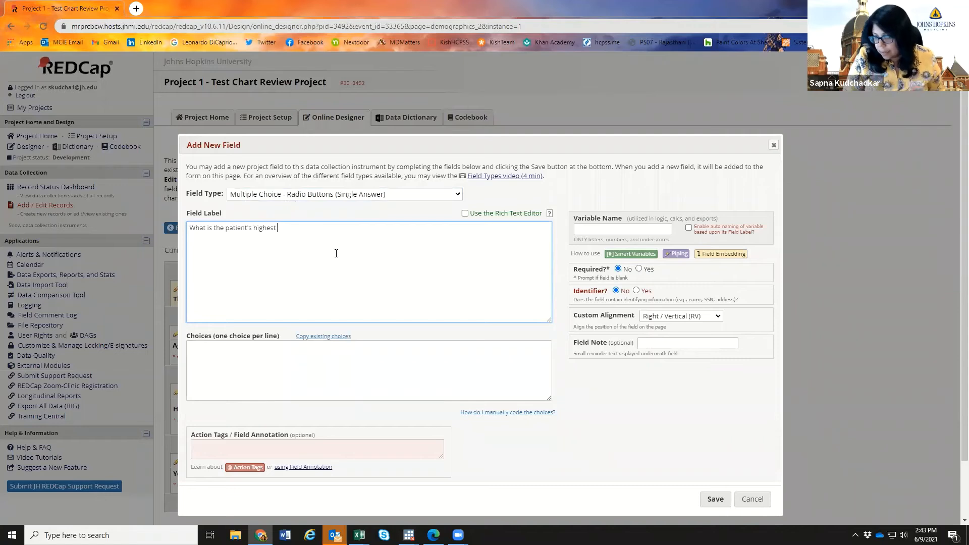
text(level of education )
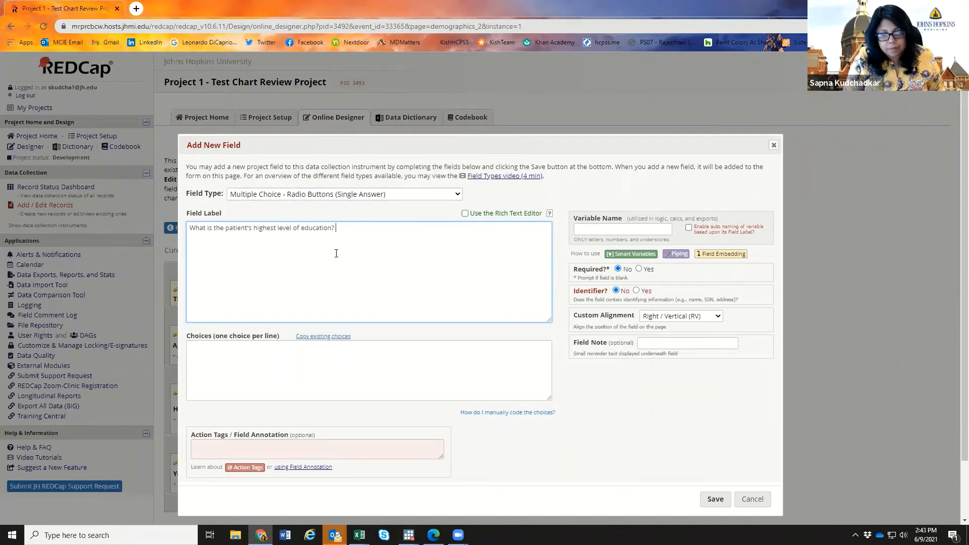
text(at the time of admission?)
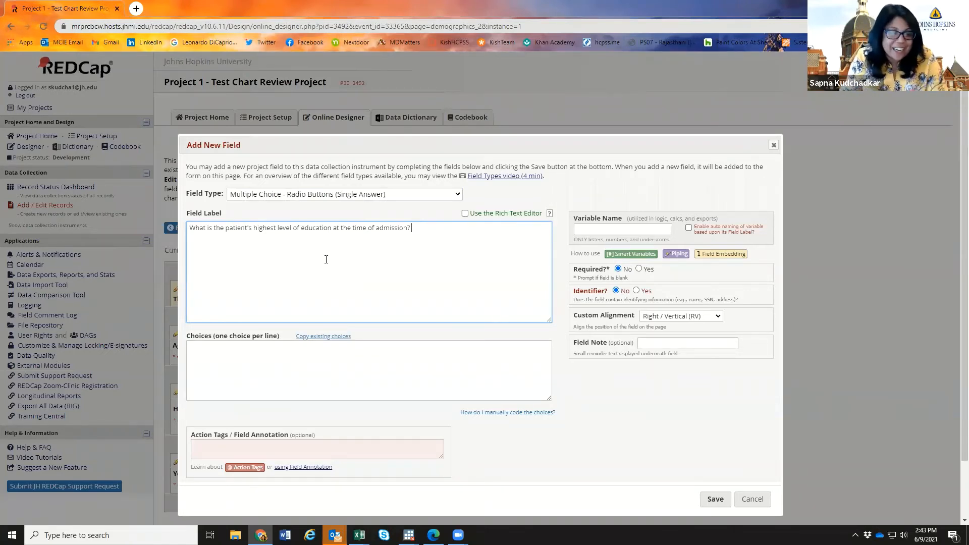
click(269, 350)
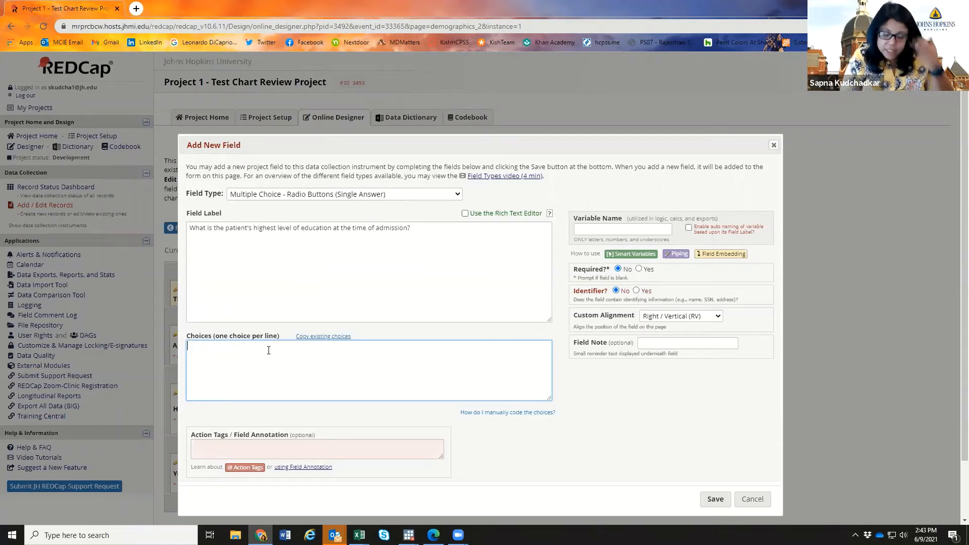
- Enter coded choices 0 No education, 1 Elementary School, 2 Middle School, 3 High School
text(0)
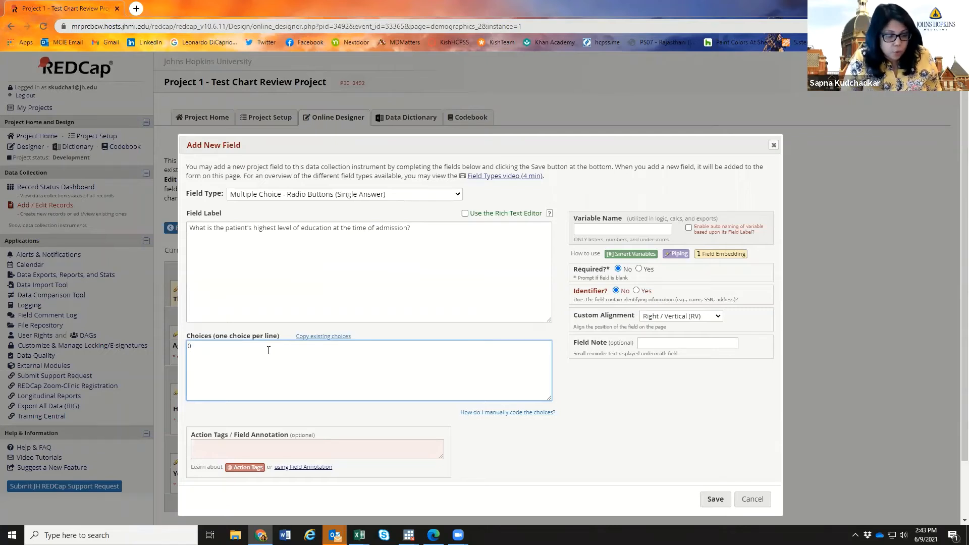
text(, )
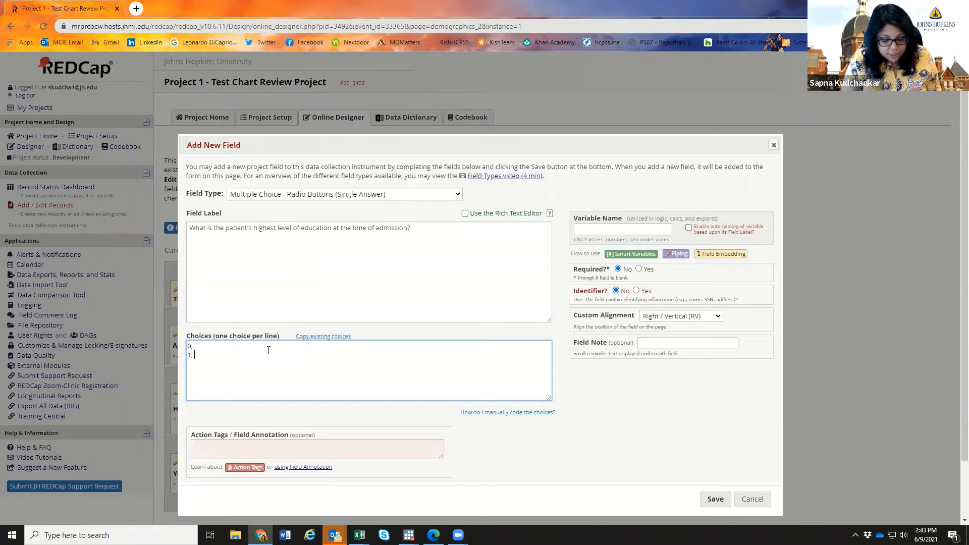
text(1, 2,)
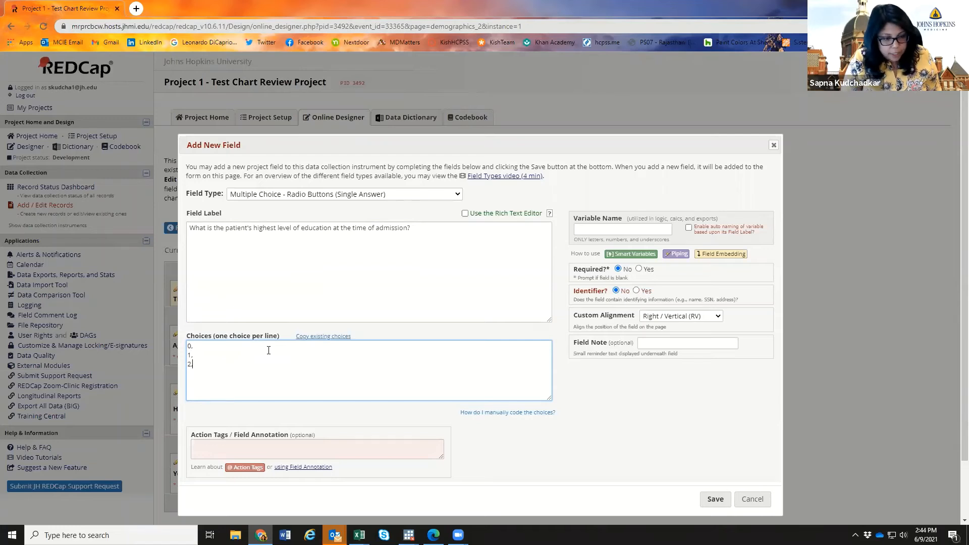
key(Return)
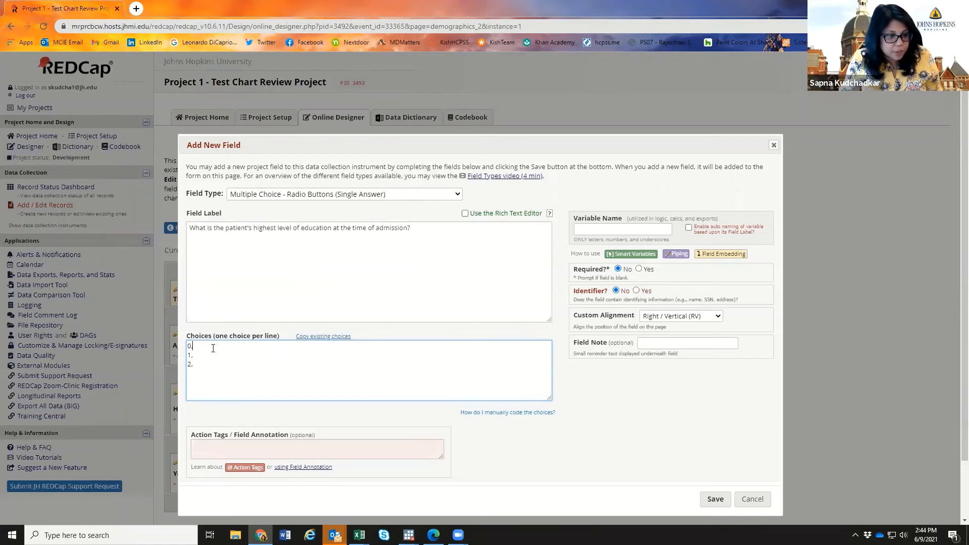
drag(188, 346, 192, 346)
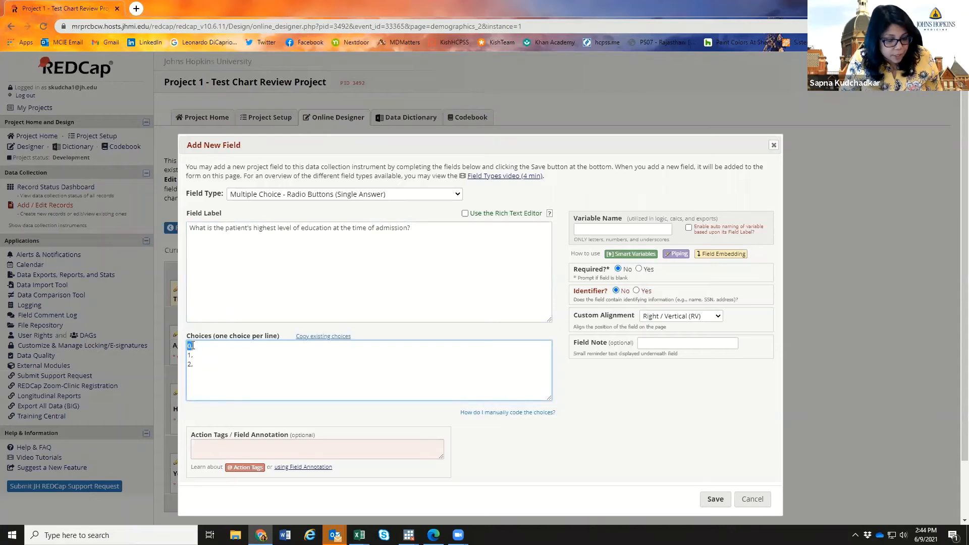
click(202, 347)
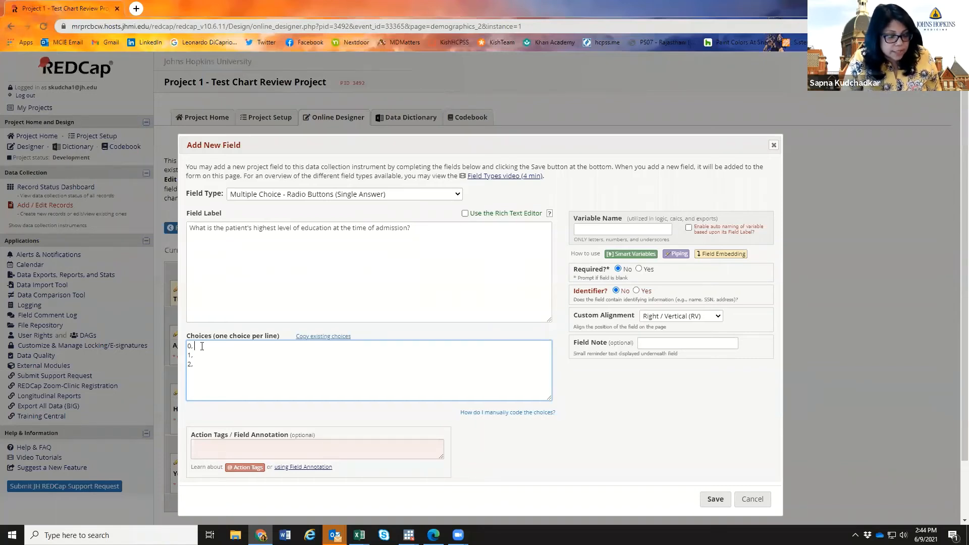
text(Eleme)
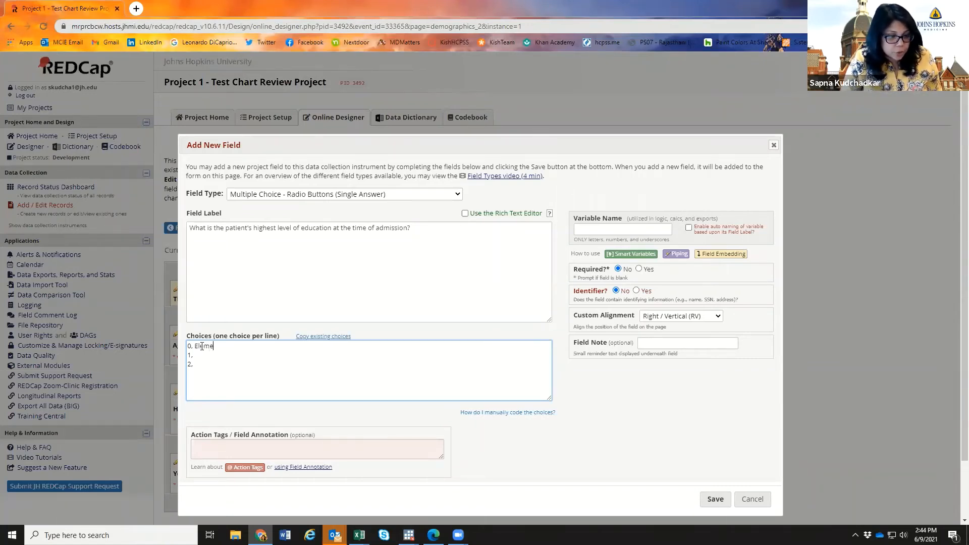
text(ntary Sc)
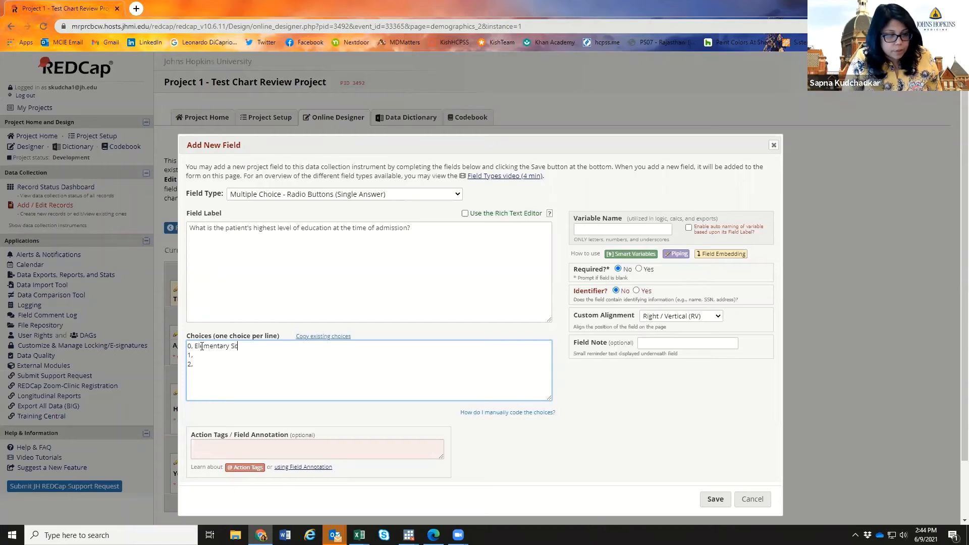
key(BackSpace)
key(BackSpace)
key(BackSpace)
key(BackSpace)
key(BackSpace)
key(BackSpace)
key(BackSpace)
key(BackSpace)
key(BackSpace)
key(BackSpace)
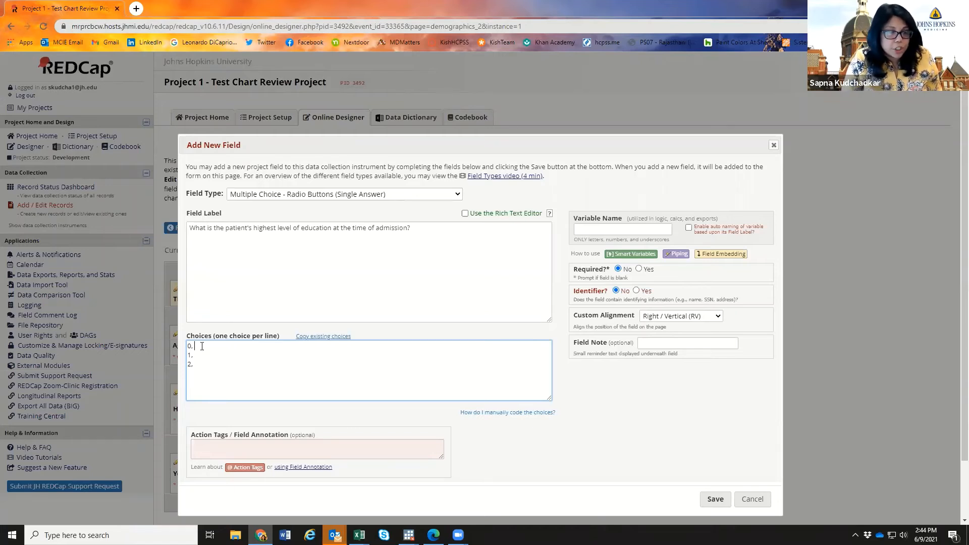
text(No education 1, )
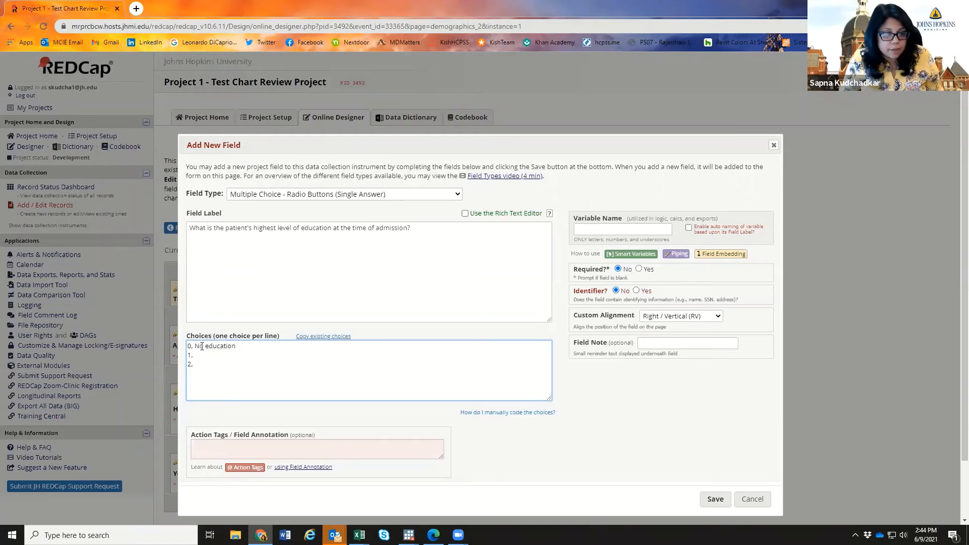
text(Eleme)
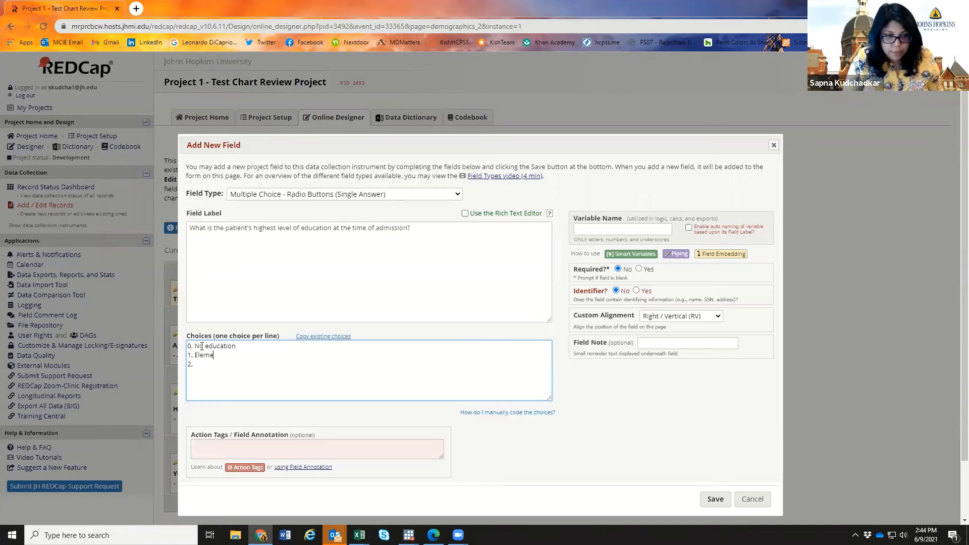
text(ntary School )
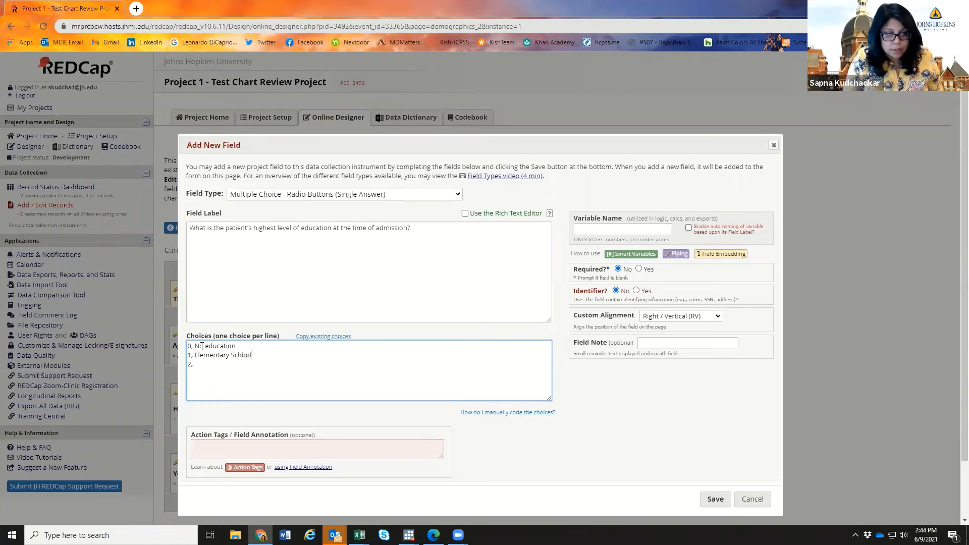
text(2, Mi)
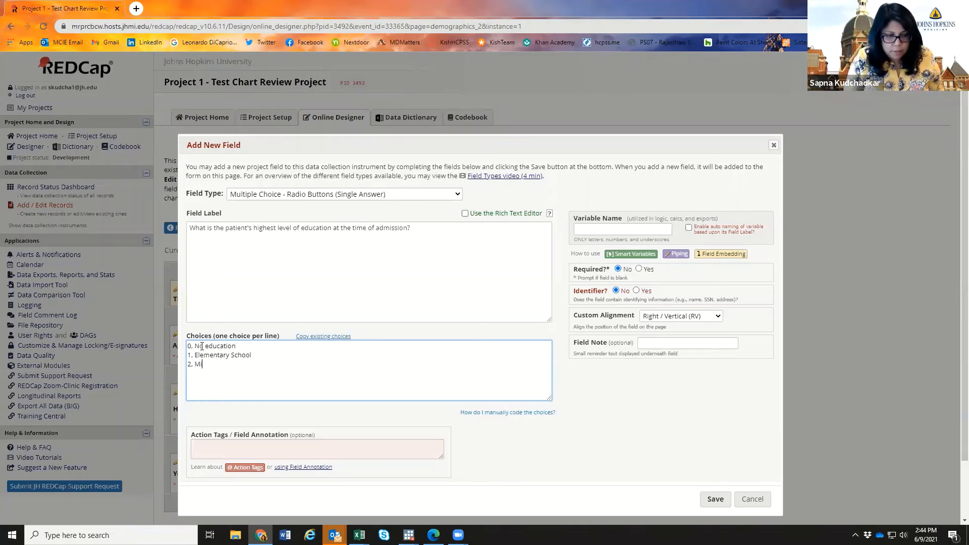
text(ddle School )
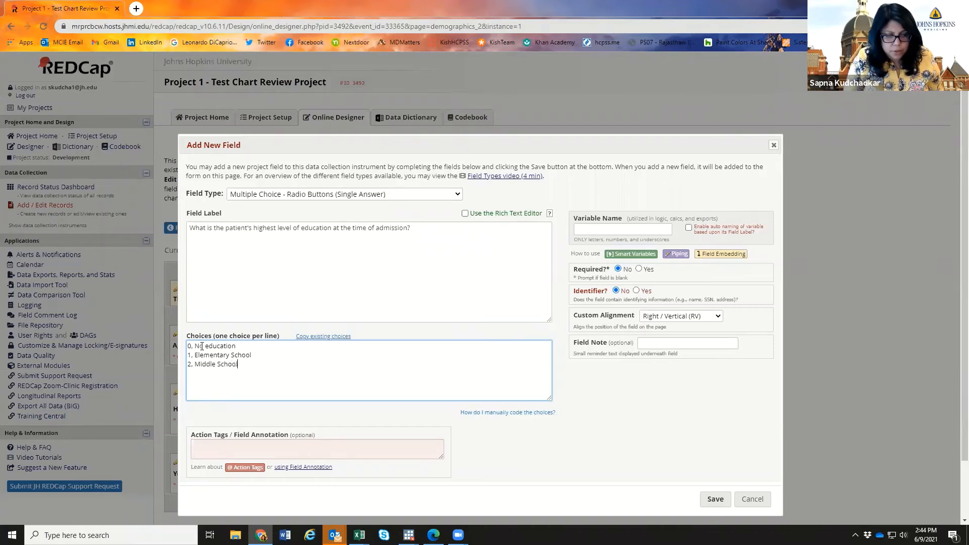
text(3, )
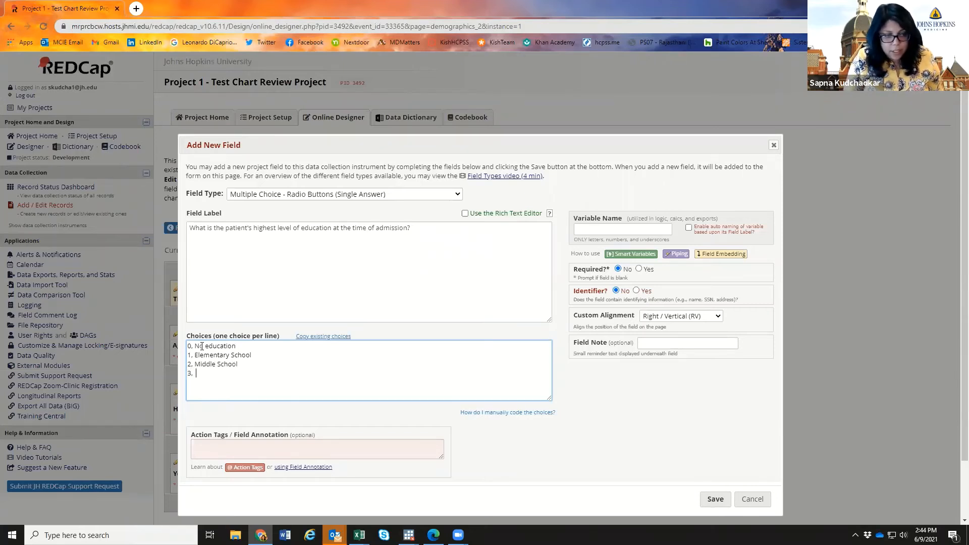
text( High Sch)
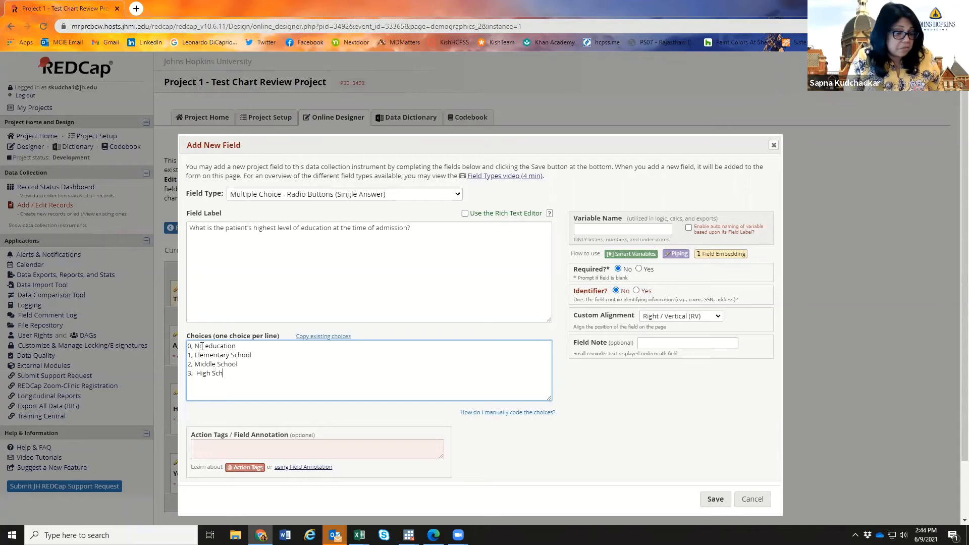
text(ool 4)
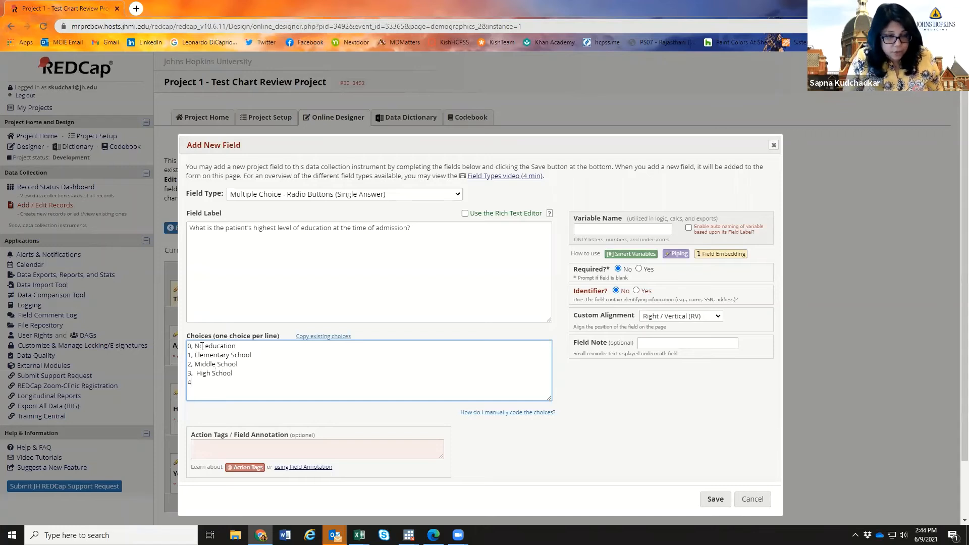
text(, High )
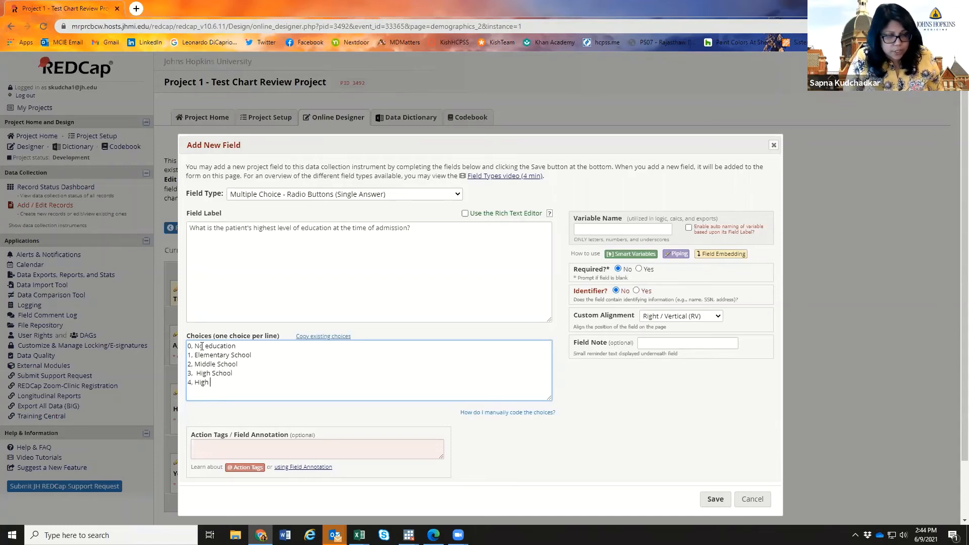
text(school graduate)
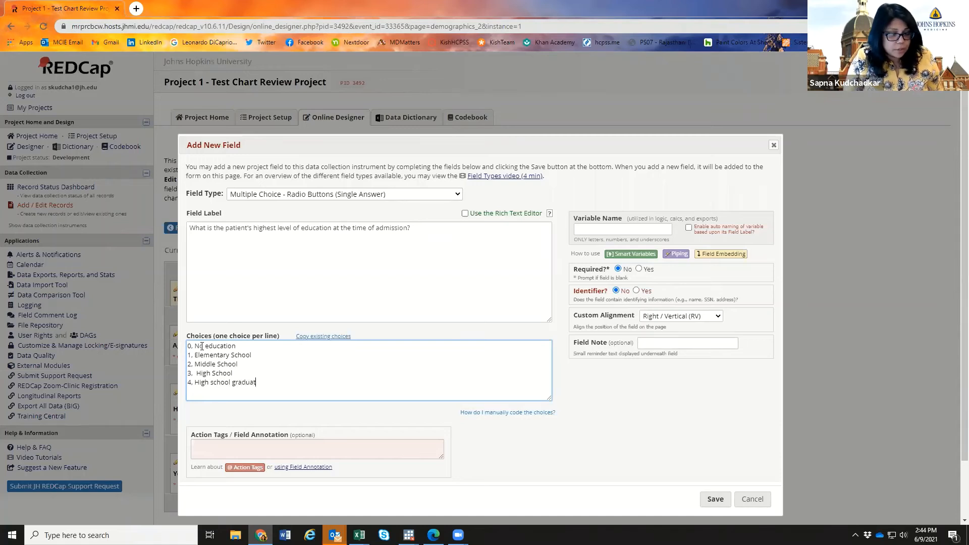
- Add choices 4 High school graduate and 5 College, fixing the typo, then attempt to save
key(Return)
text(5,)
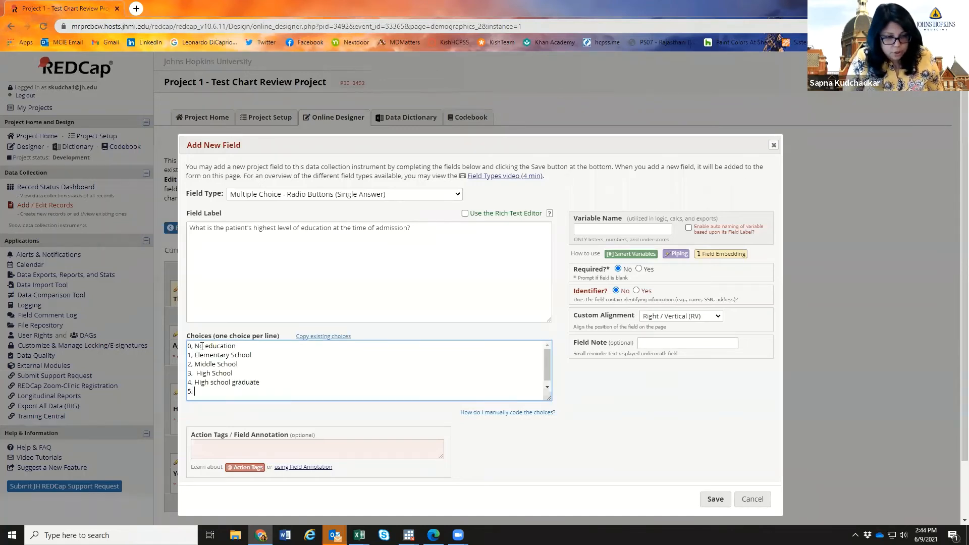
text( Colleage)
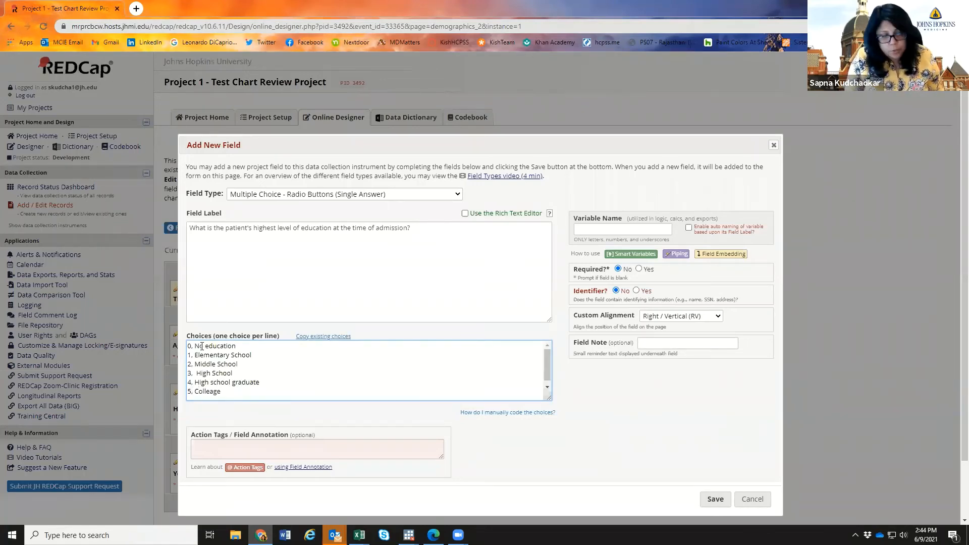
key(BackSpace)
key(Return)
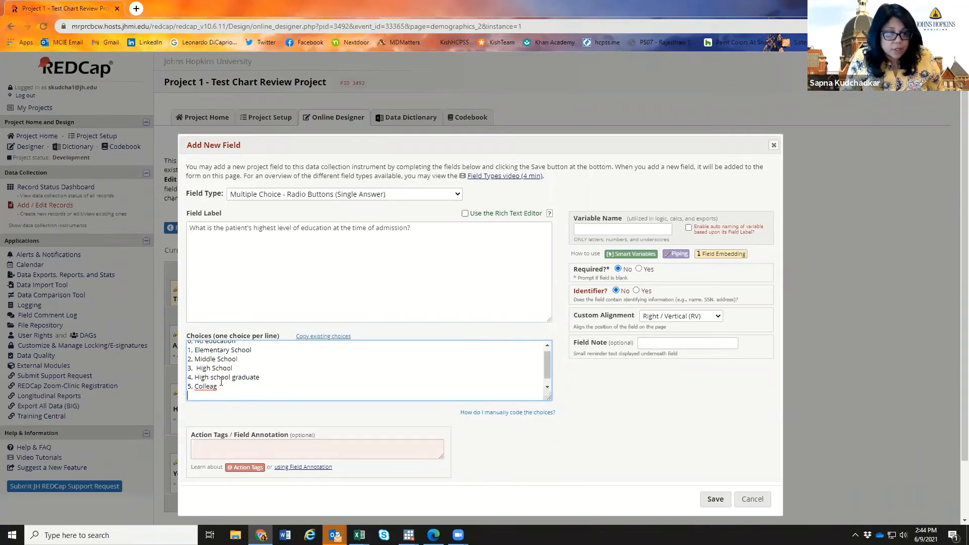
key(BackSpace)
key(BackSpace)
text(ge)
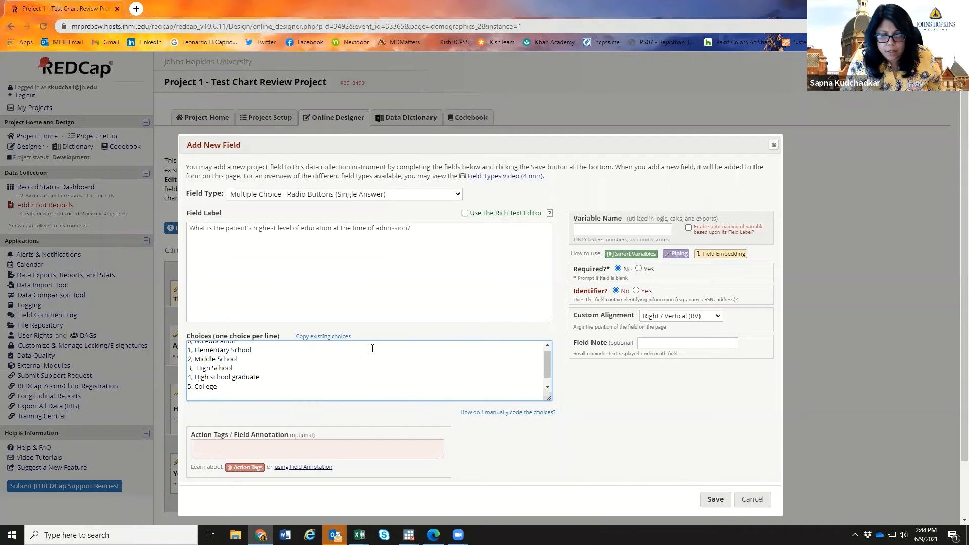
click(712, 498)
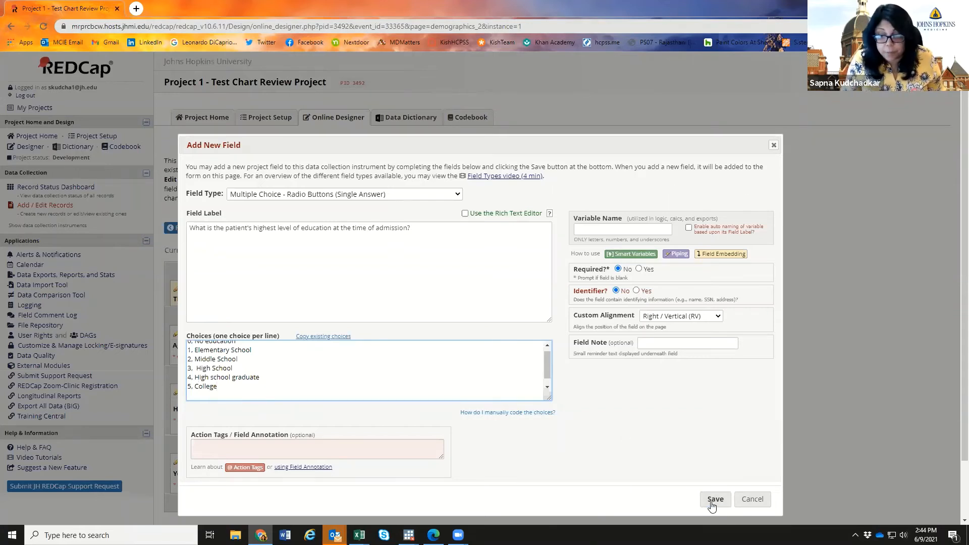
- Set the variable name to highested and save the required education question
click(630, 230)
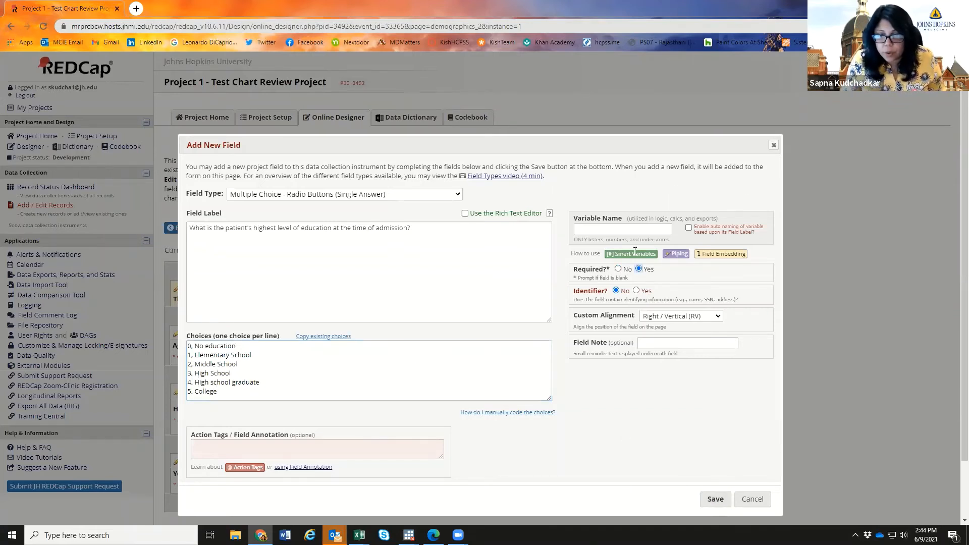
text(highested)
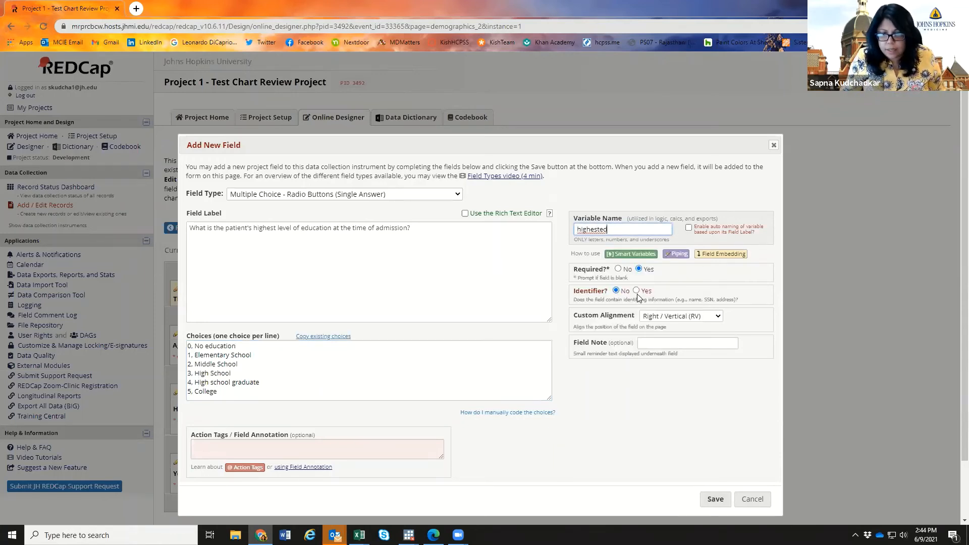
click(646, 345)
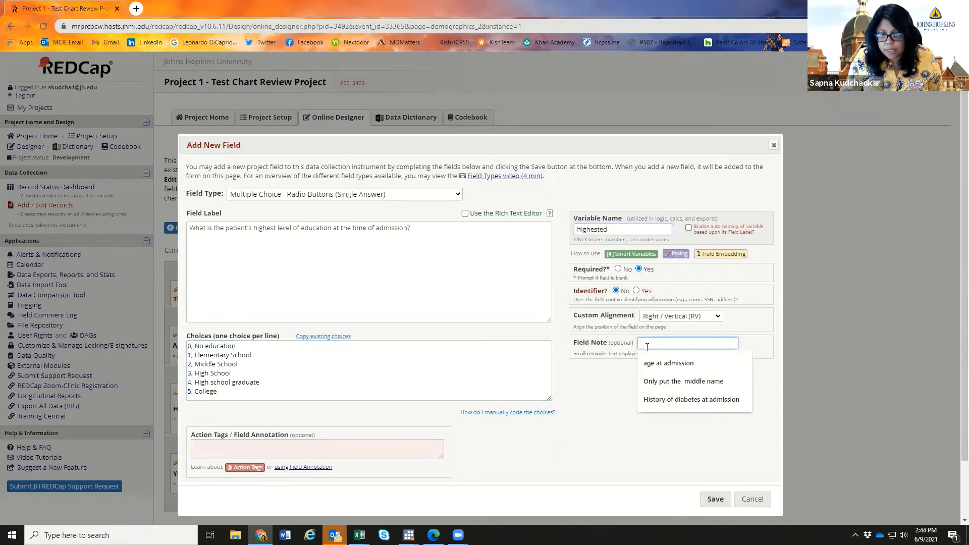
click(758, 327)
click(724, 506)
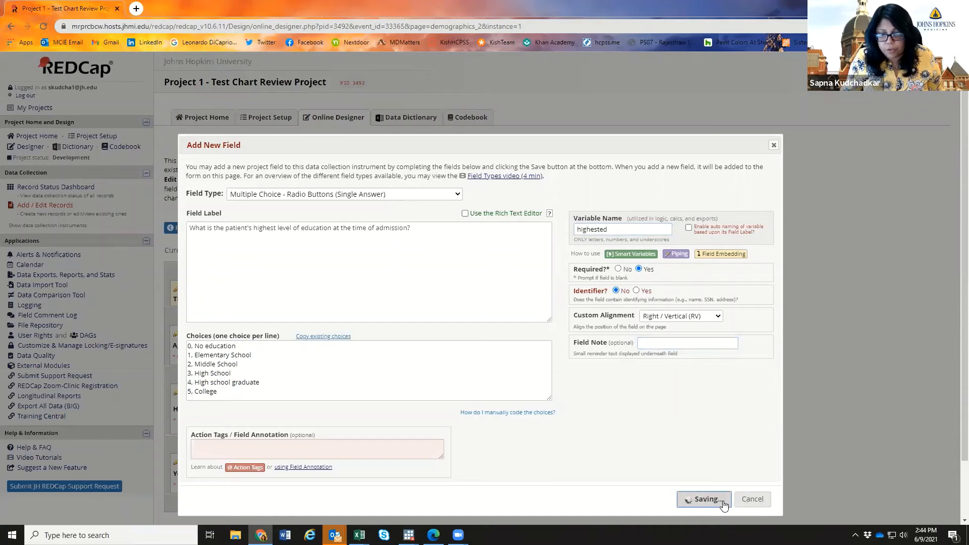
scroll(541, 375, down, 4)
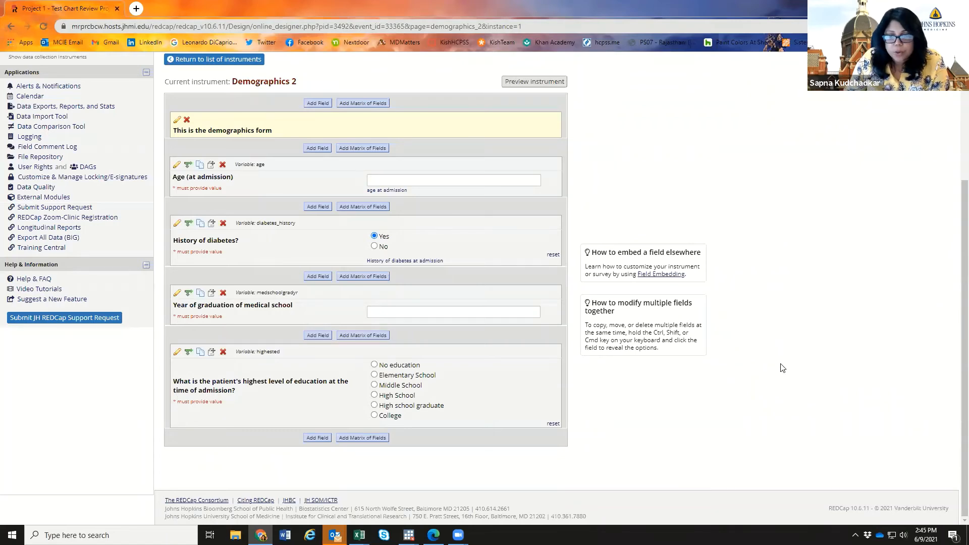
scroll(782, 368, up, 3)
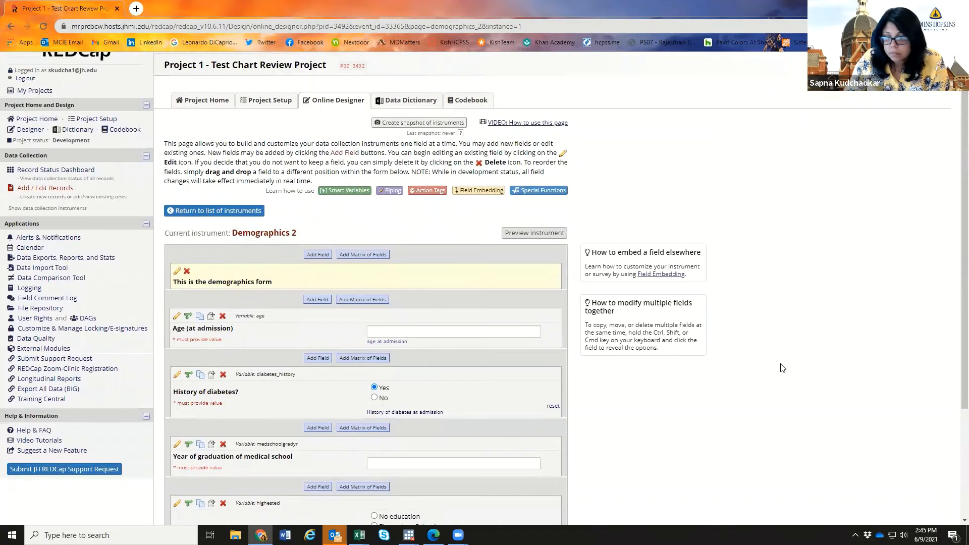
scroll(782, 367, down, 1)
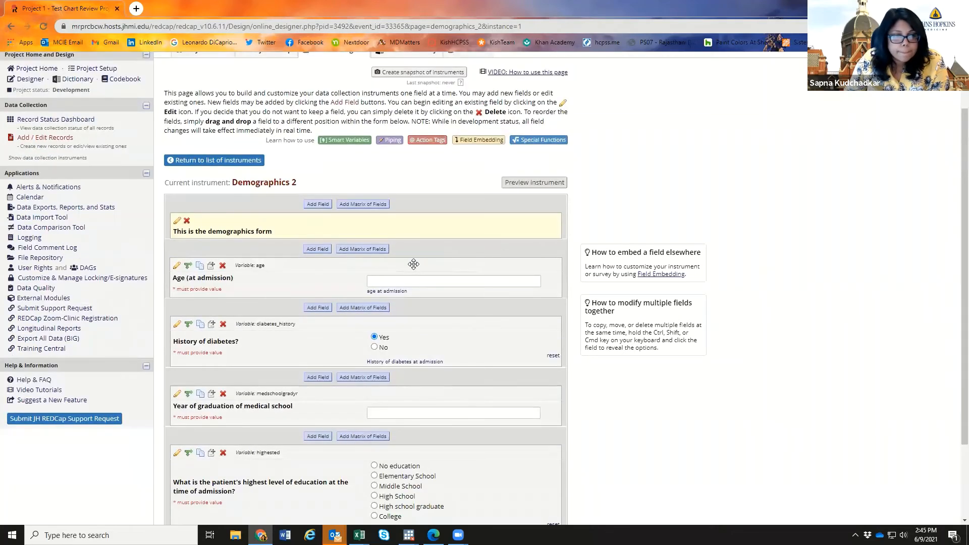
- Add a new field at the end of Demographics 2 with type Checkboxes (Multiple Answers)
scroll(639, 422, down, 2)
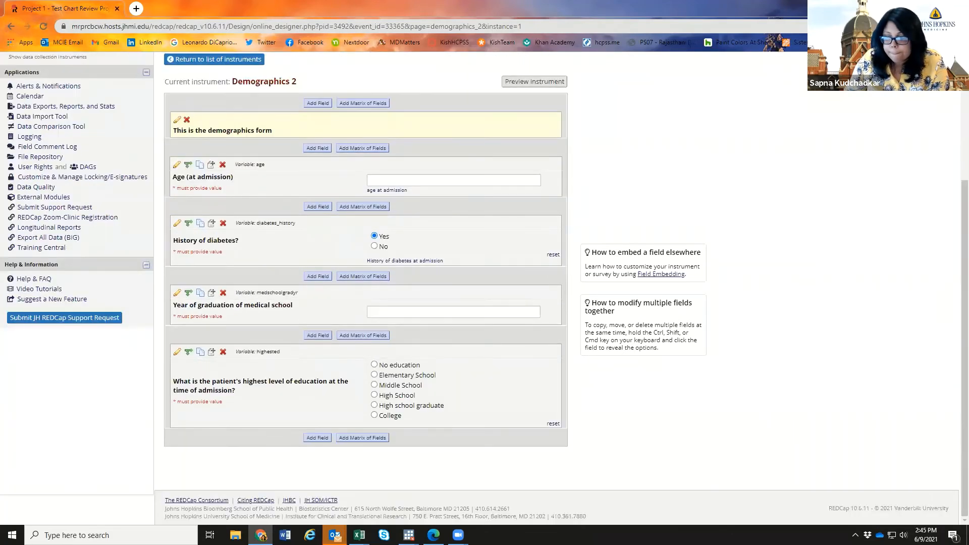
click(318, 438)
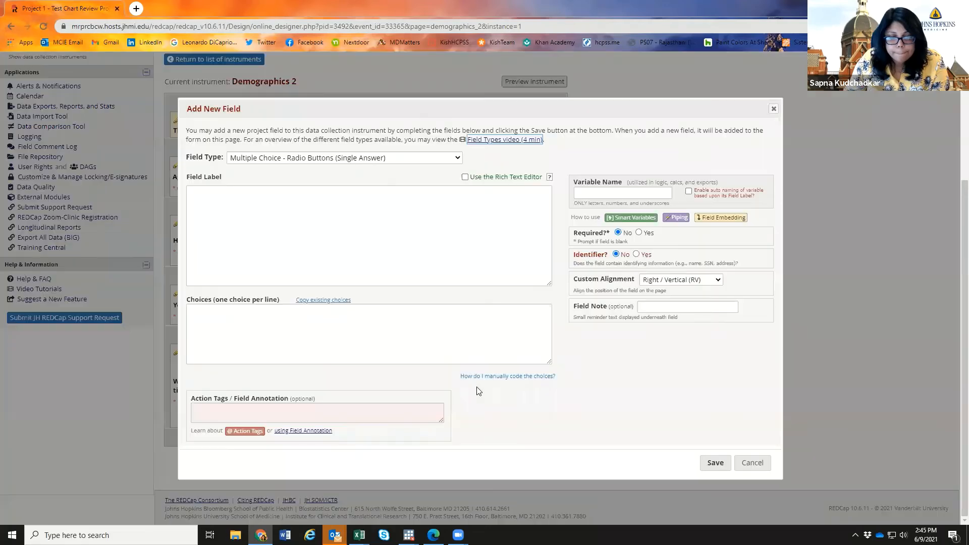
click(357, 160)
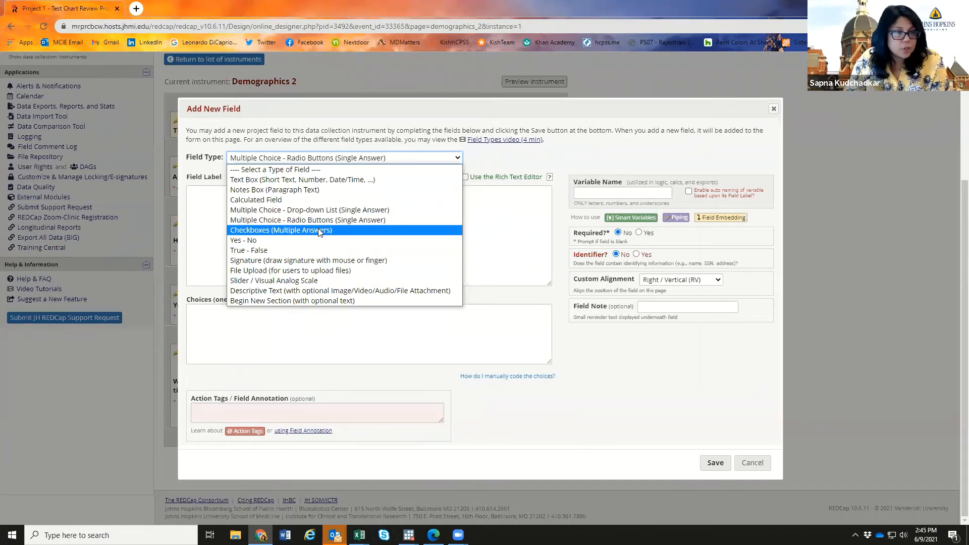
click(319, 232)
click(478, 261)
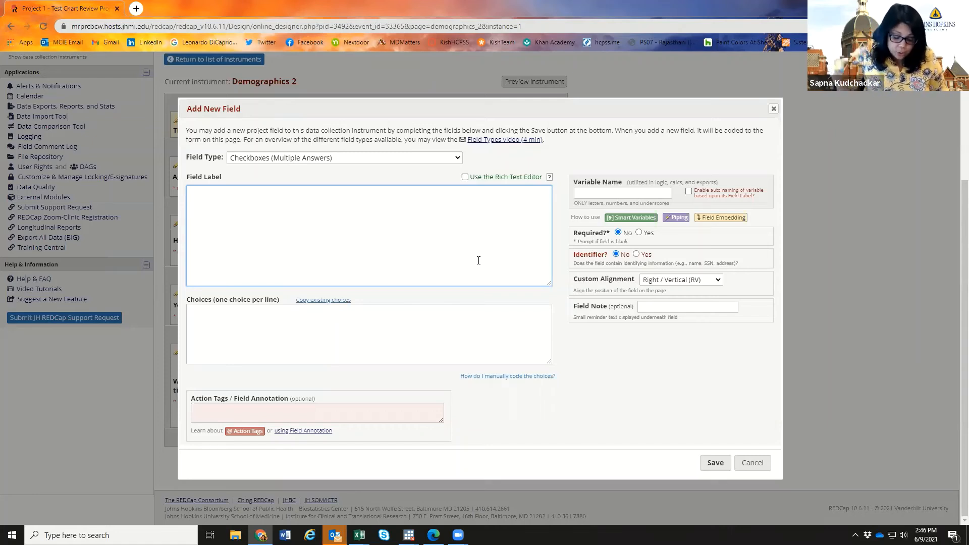
- Label the checkbox field 'Initial symptoms of COVID-19' and name its variable covid_sx
text(Initial )
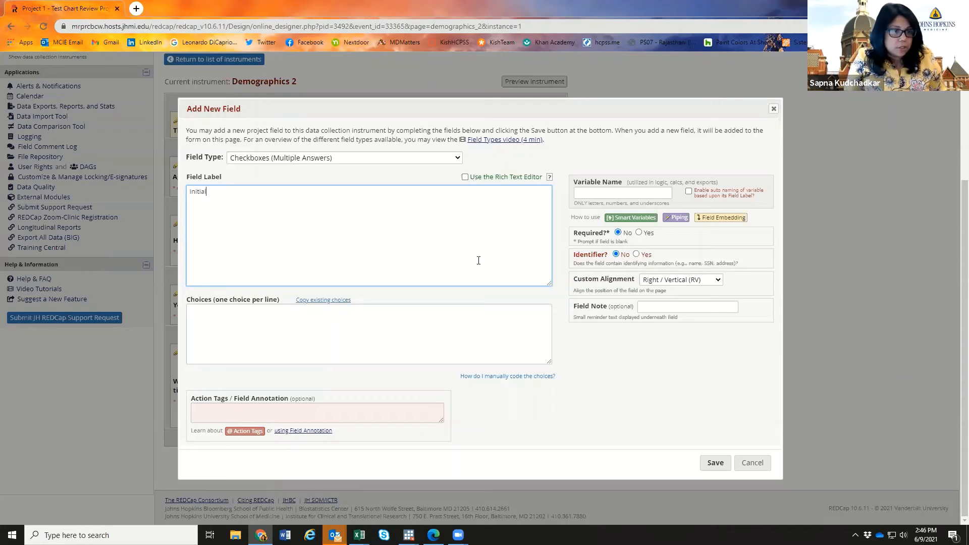
text(sym)
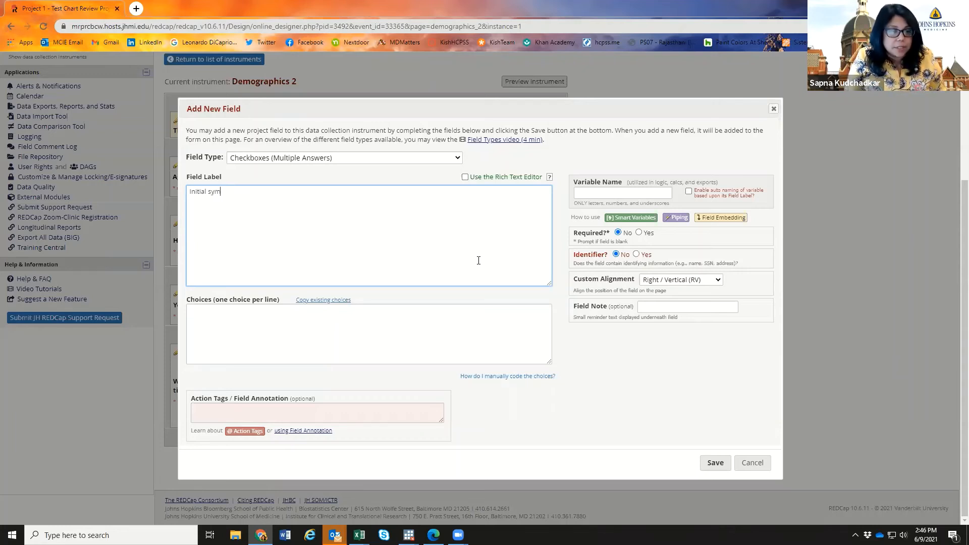
text(ptoms of C)
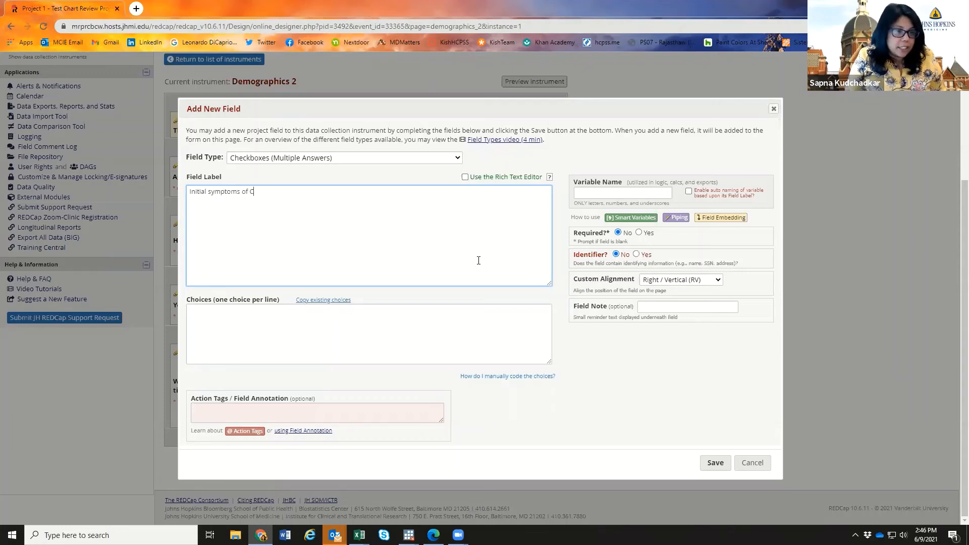
text(OVID-19)
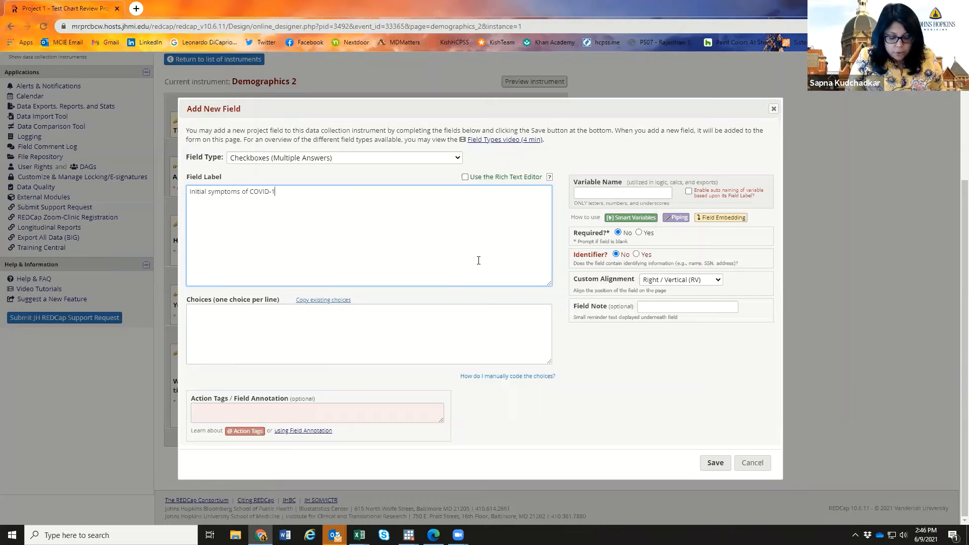
click(632, 198)
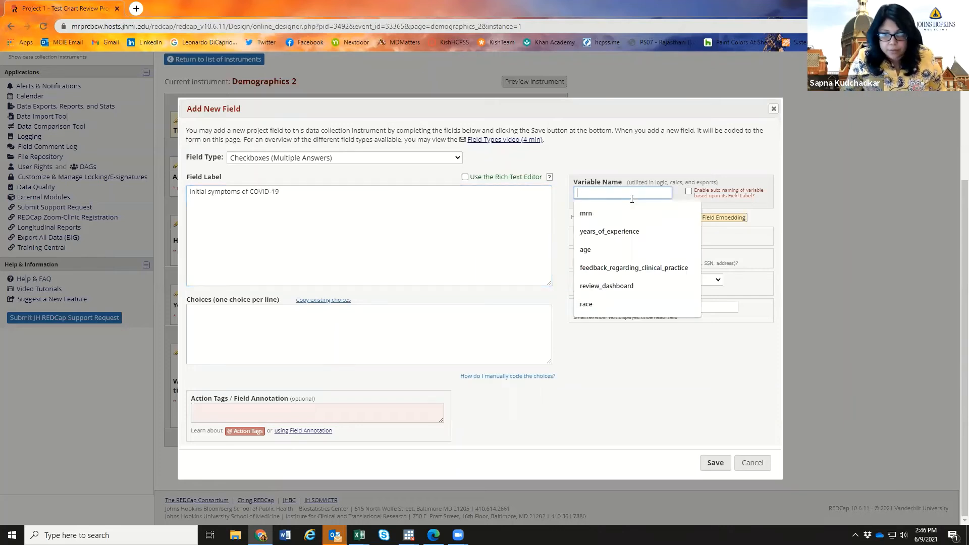
text(cvo)
key(BackSpace)
key(BackSpace)
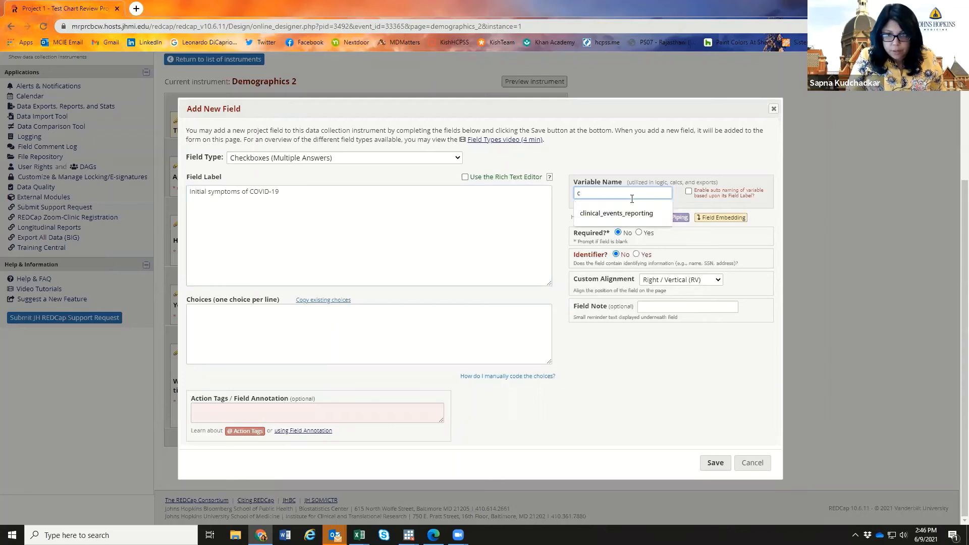
text(ovid-s)
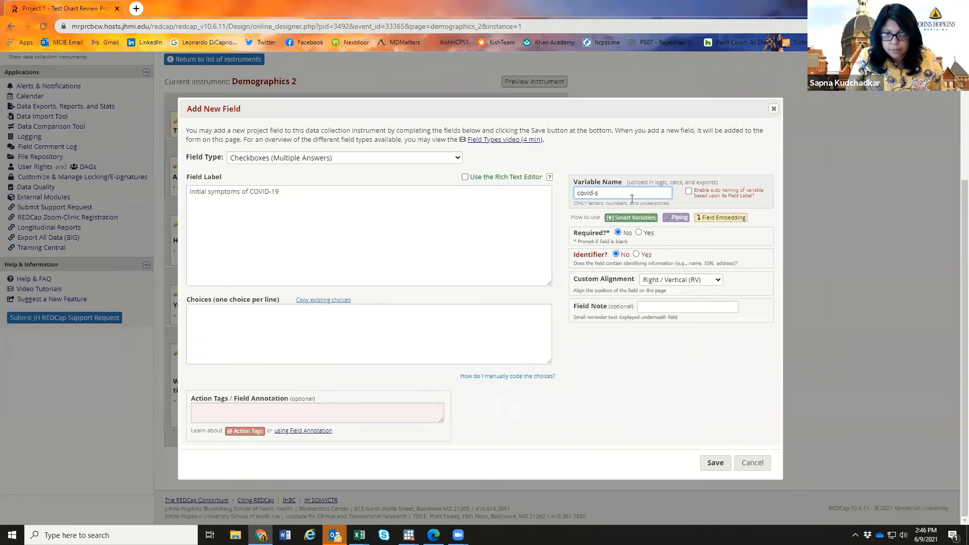
key(BackSpace)
key(BackSpace)
text(_sx)
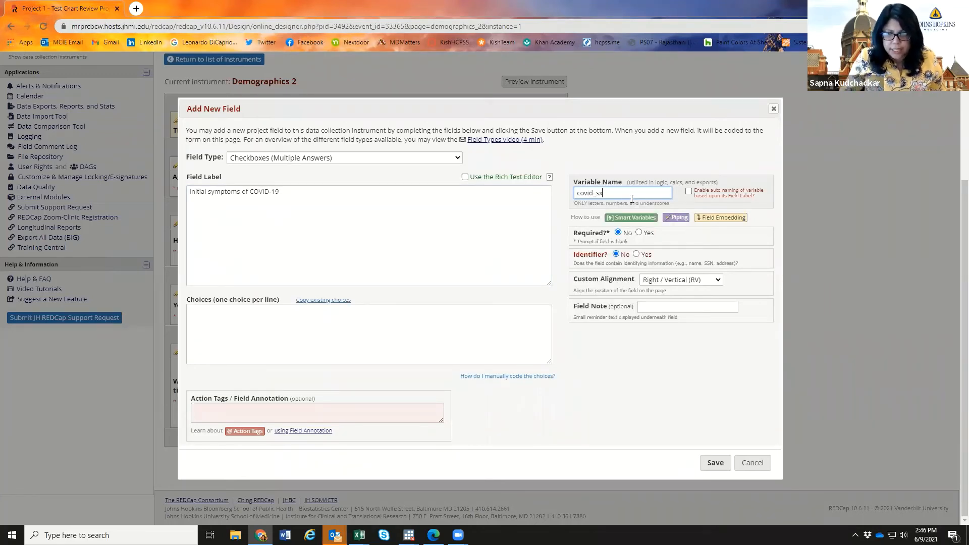
- Make the field required and add the note 'Please select all that apply'
click(639, 232)
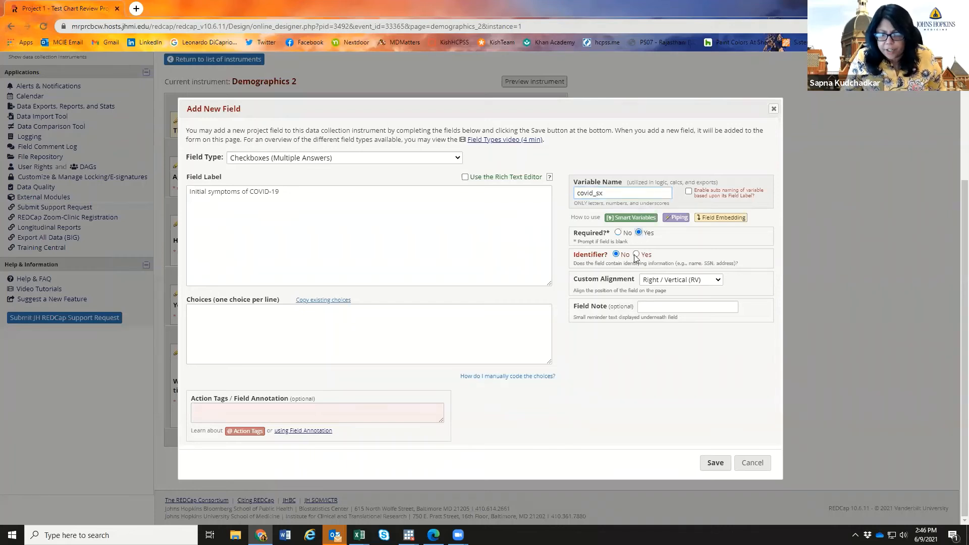
click(675, 310)
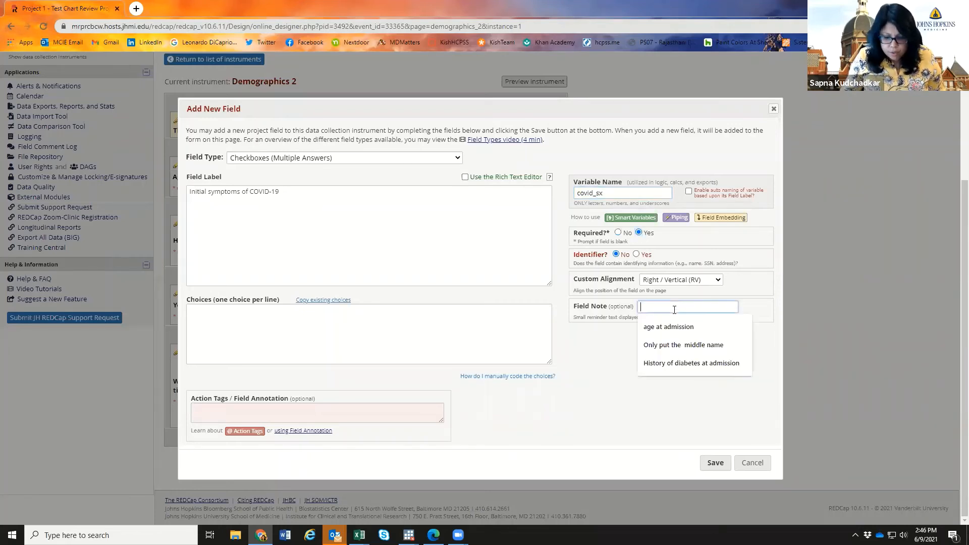
text(Please select)
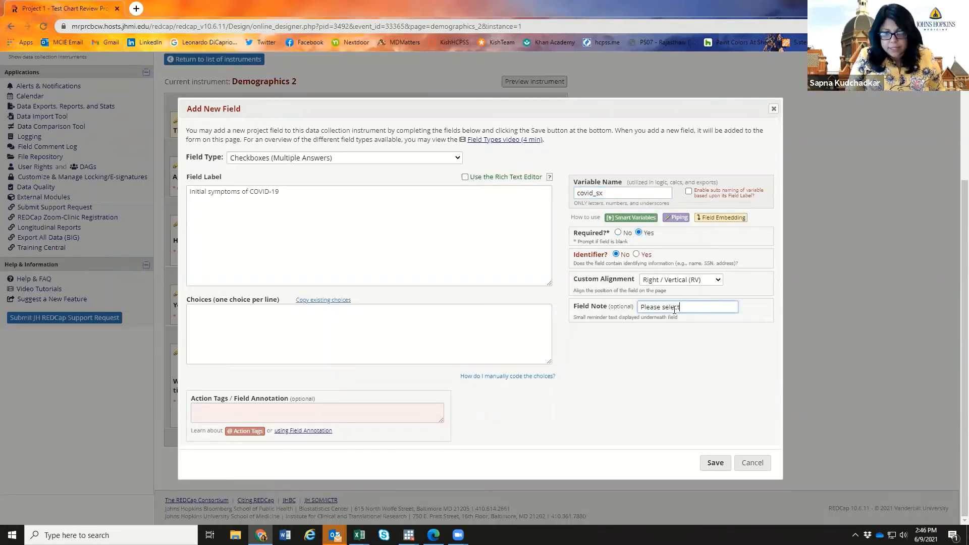
text( all that apply)
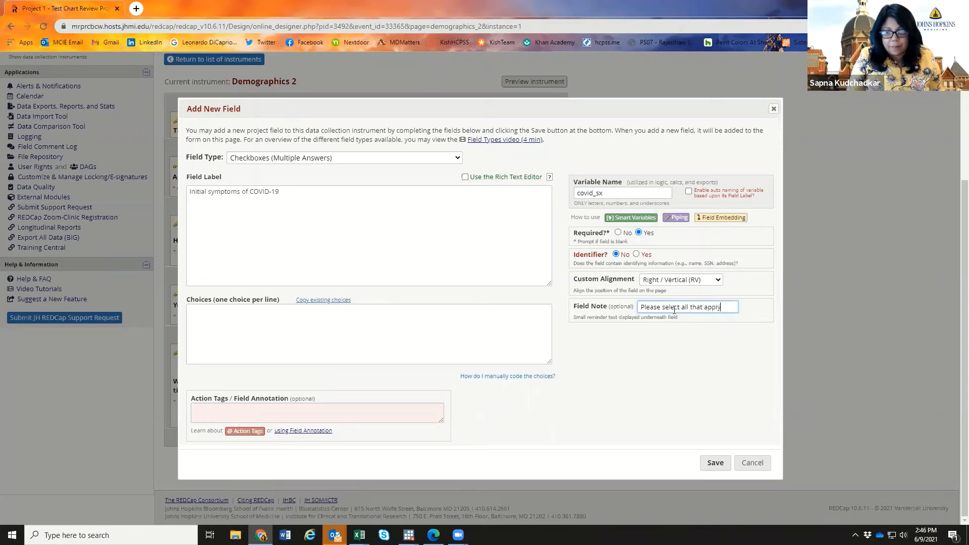
click(390, 306)
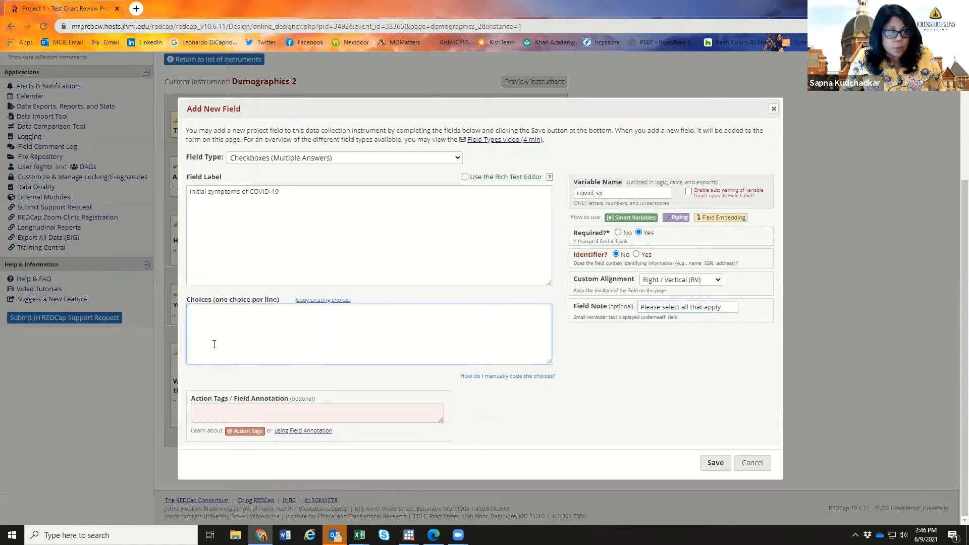
- Enter choices 0 no symptoms, 1 runny nose, 2 sore throat, 3 trouble breathing, 4 lack of smell, and save
text(0, )
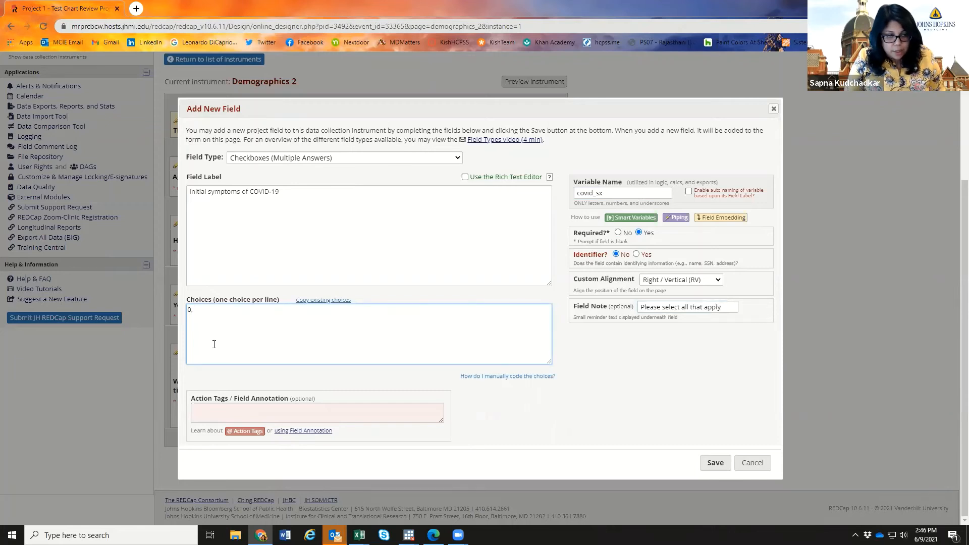
text(Fev)
key(BackSpace)
key(BackSpace)
key(BackSpace)
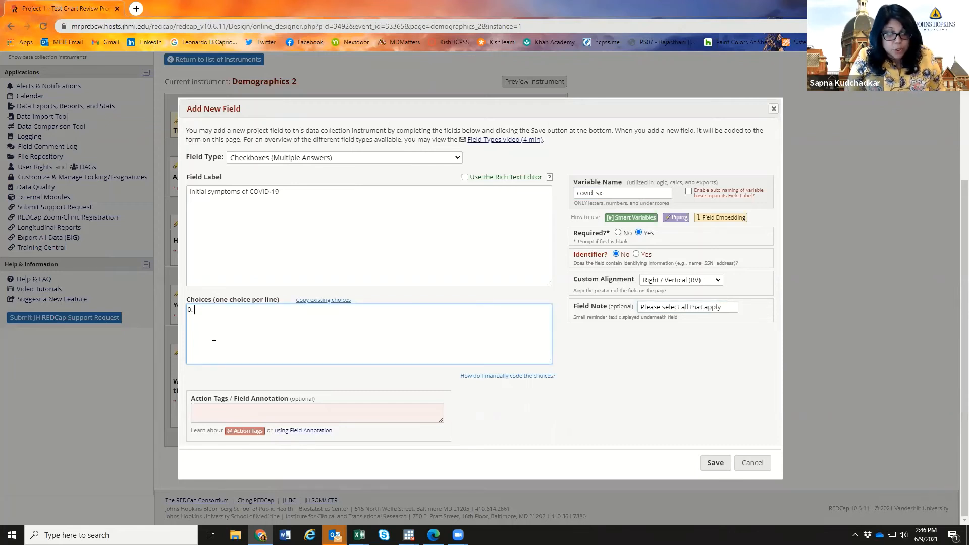
text(no symptom)
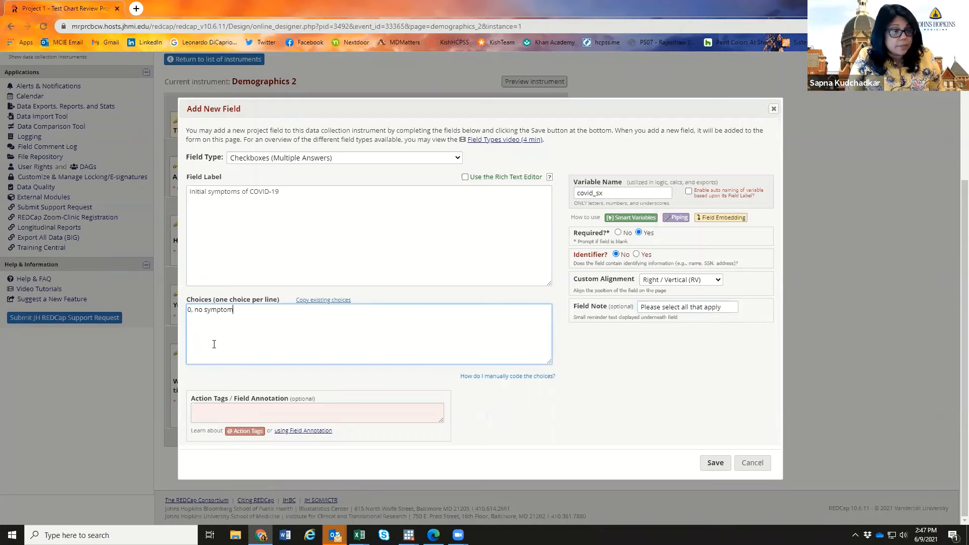
text(s )
text(1)
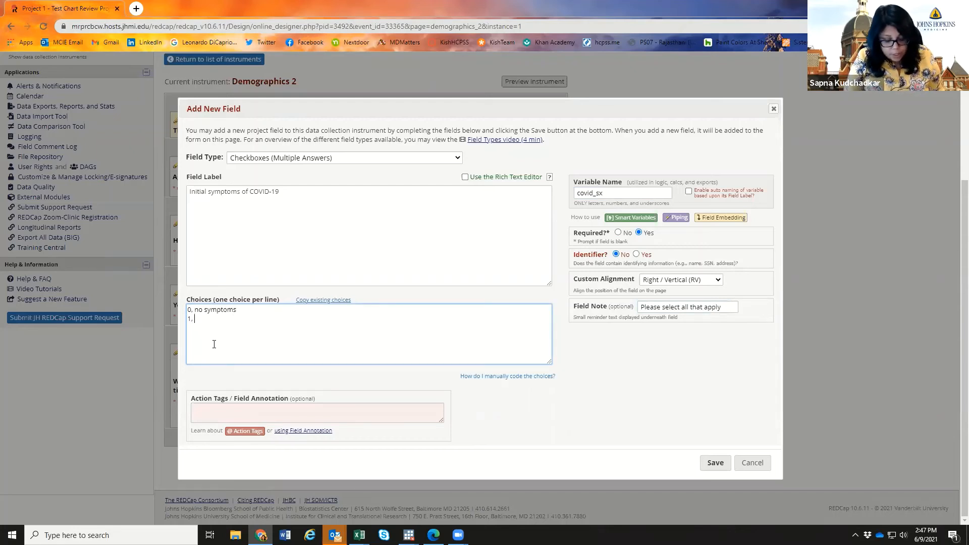
text(, runny nose )
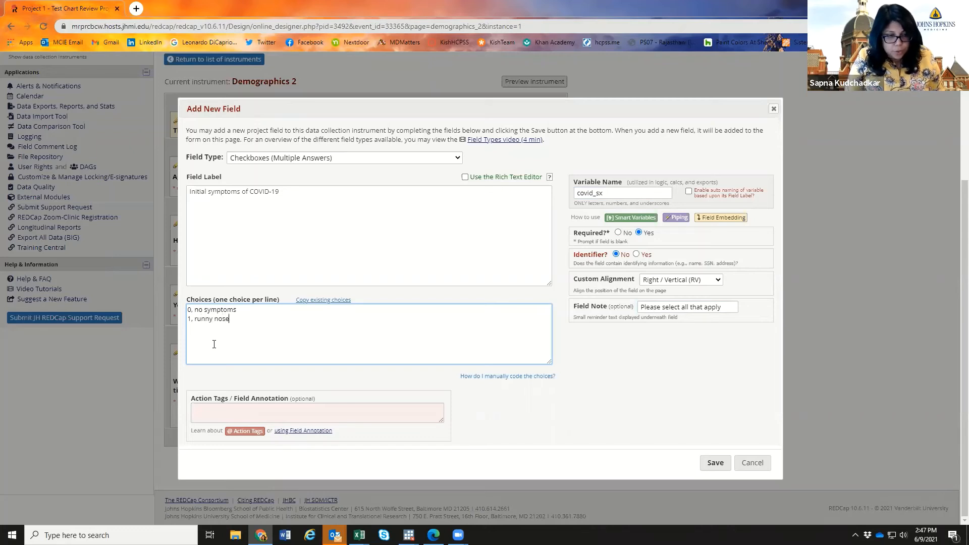
text(2, sore thro)
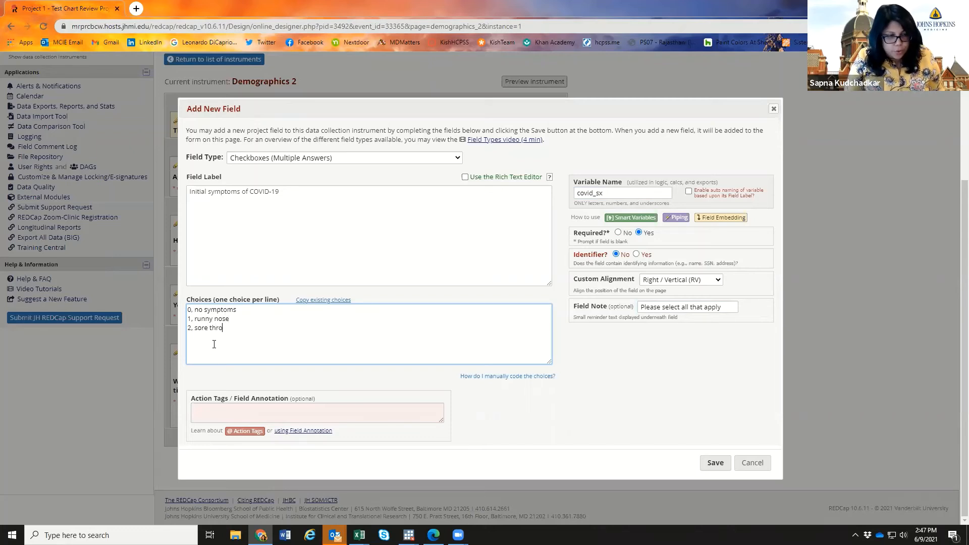
text(at 3, t)
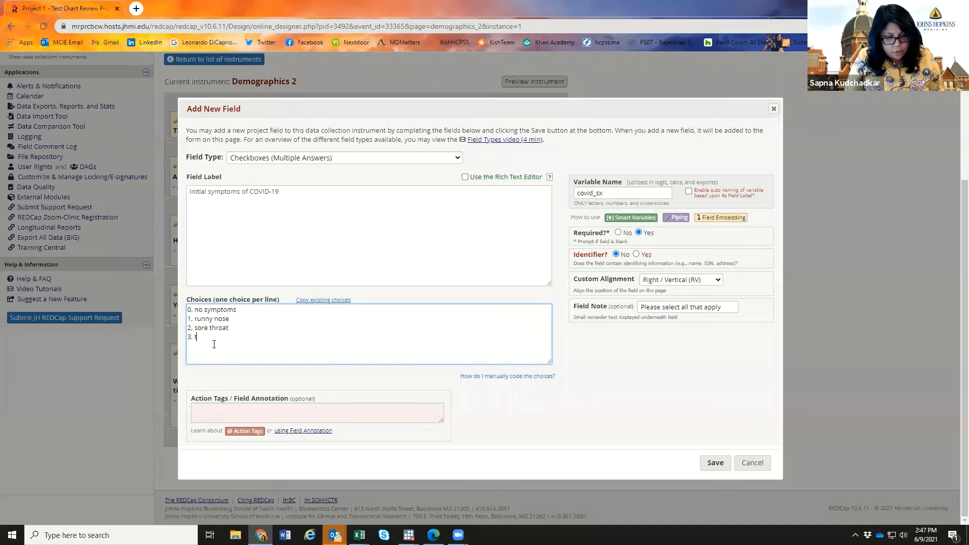
text(rouble breathing)
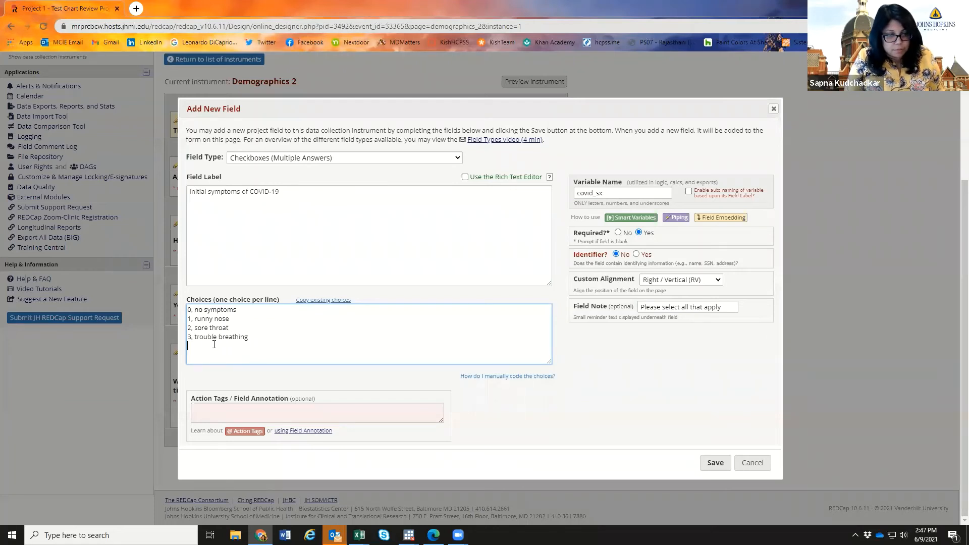
key(Return)
text(4, )
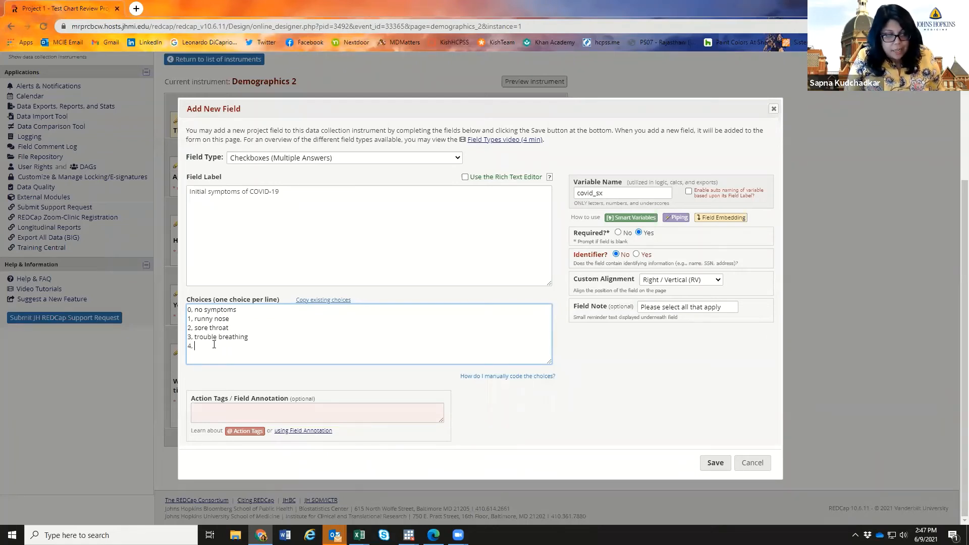
text(alack of smell)
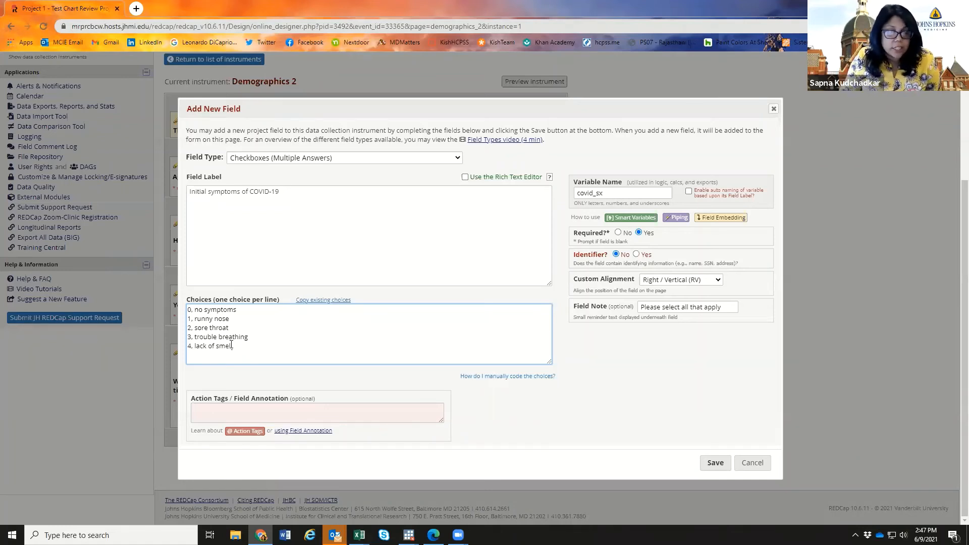
click(715, 464)
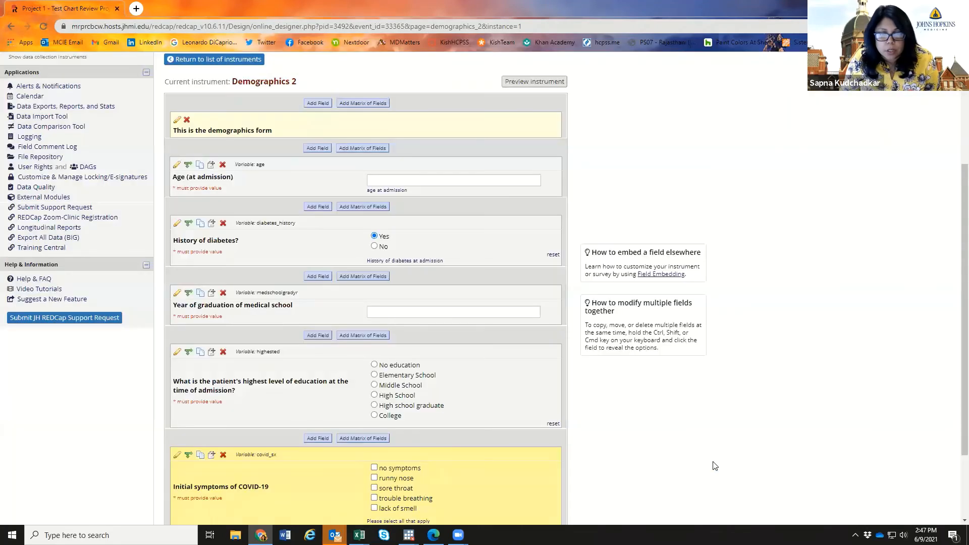
- Tick all five covid_sx options, from no symptoms to lack of smell, in the form preview
scroll(724, 359, down, 3)
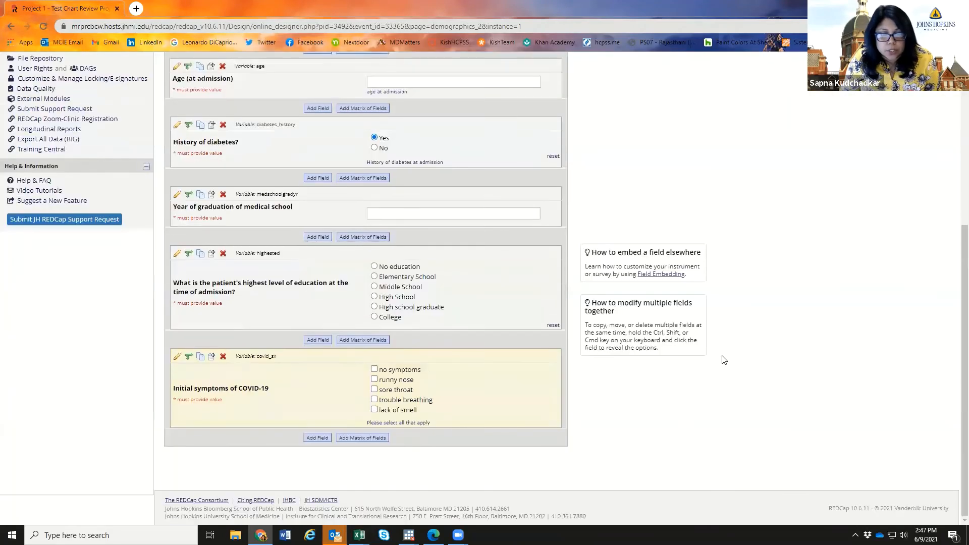
click(374, 369)
click(374, 379)
click(374, 389)
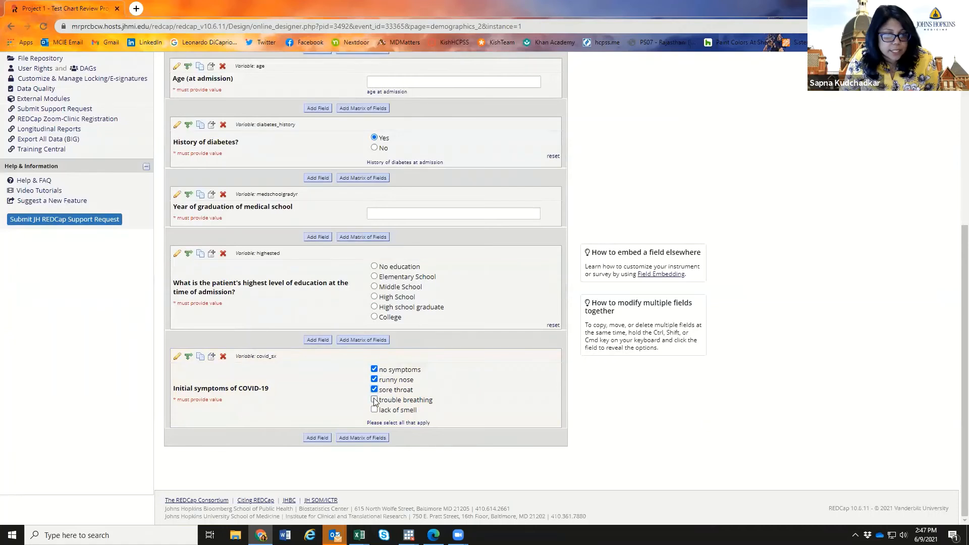
click(374, 400)
click(375, 409)
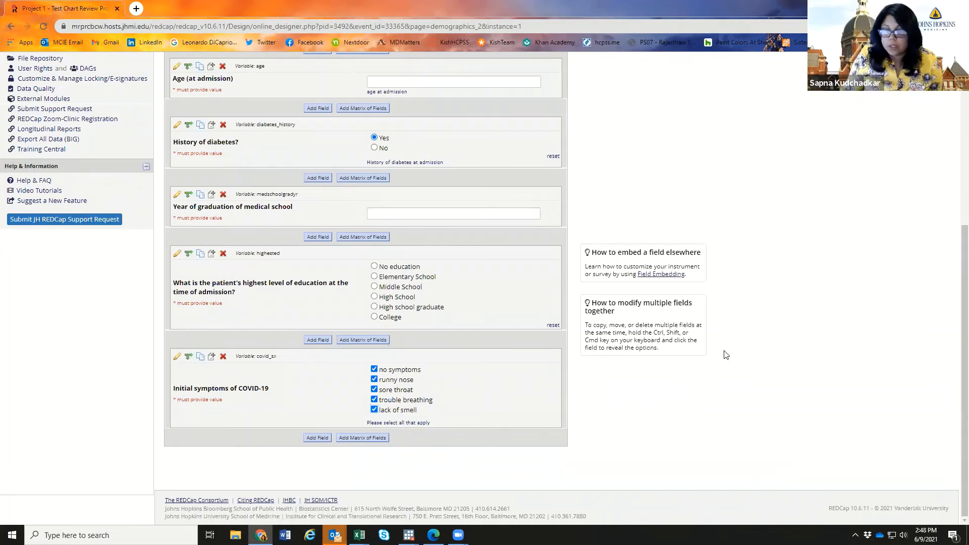
scroll(724, 352, up, 5)
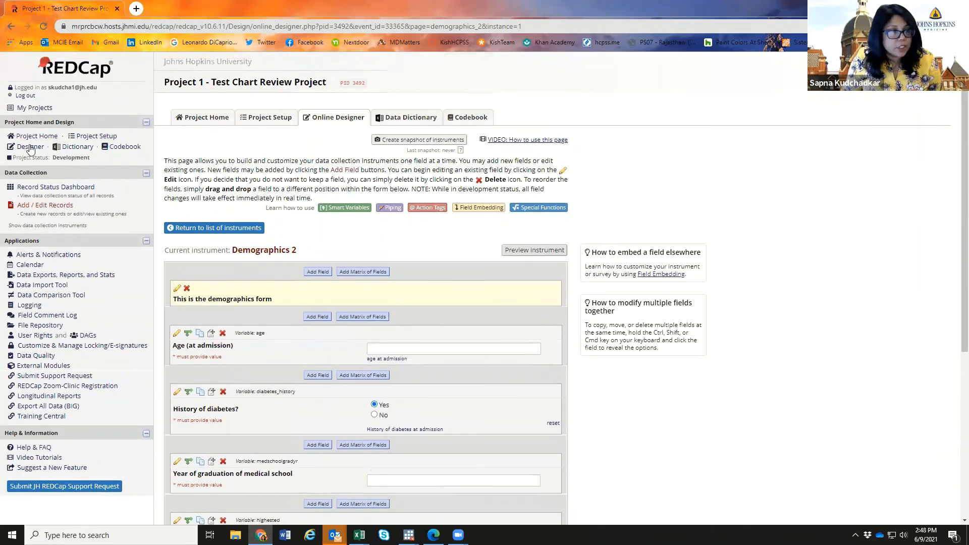
- Open My First Instrument in Project 2, then go back to My Projects
click(34, 107)
scroll(582, 311, down, 15)
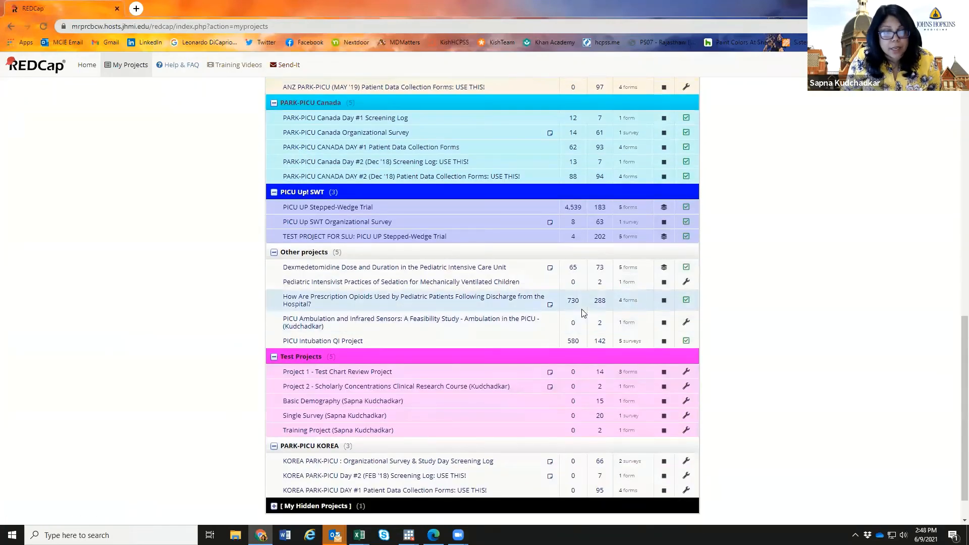
scroll(582, 309, down, 2)
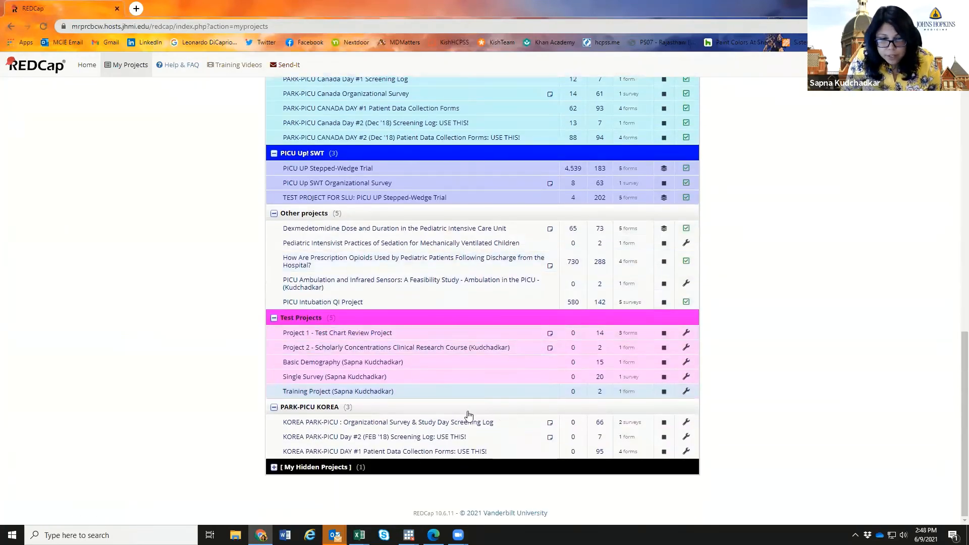
click(352, 348)
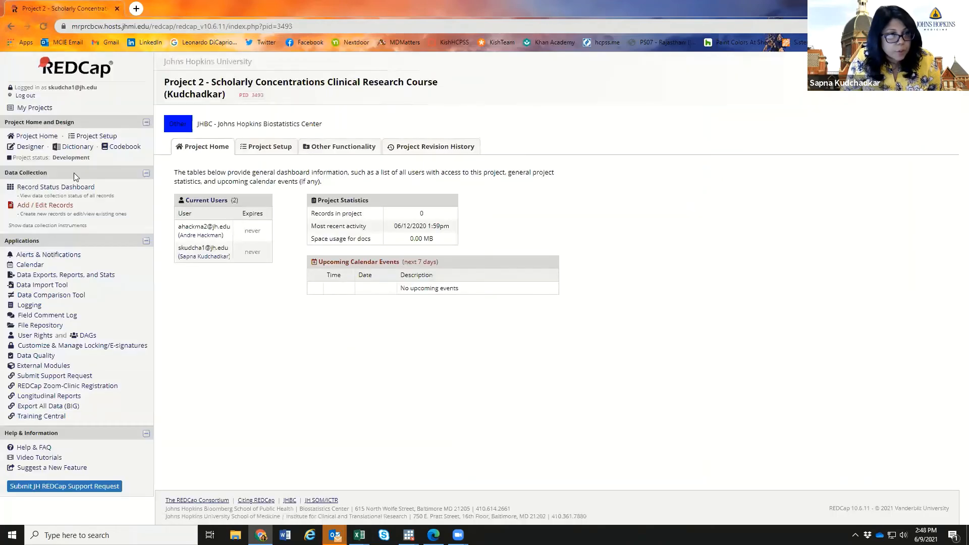
click(32, 147)
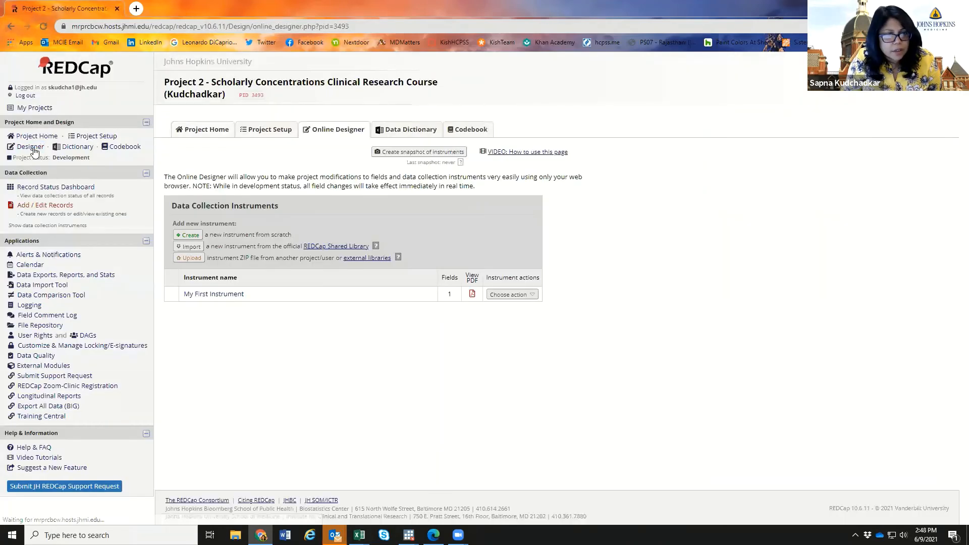
click(212, 295)
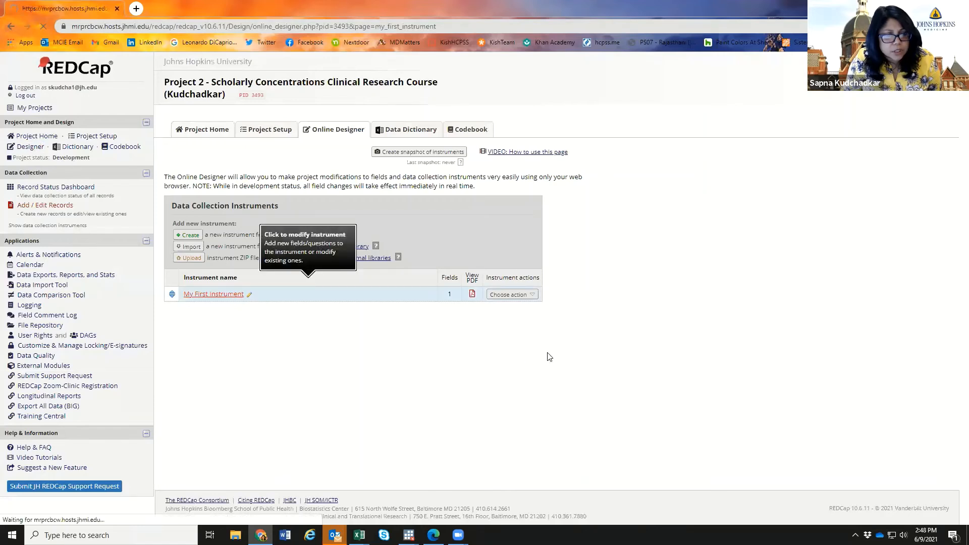
click(13, 26)
click(13, 26)
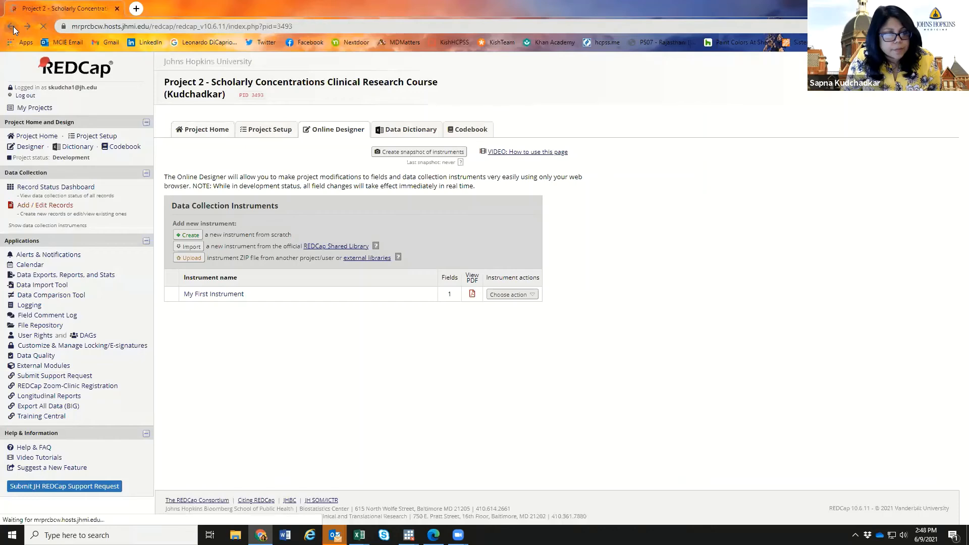
click(13, 28)
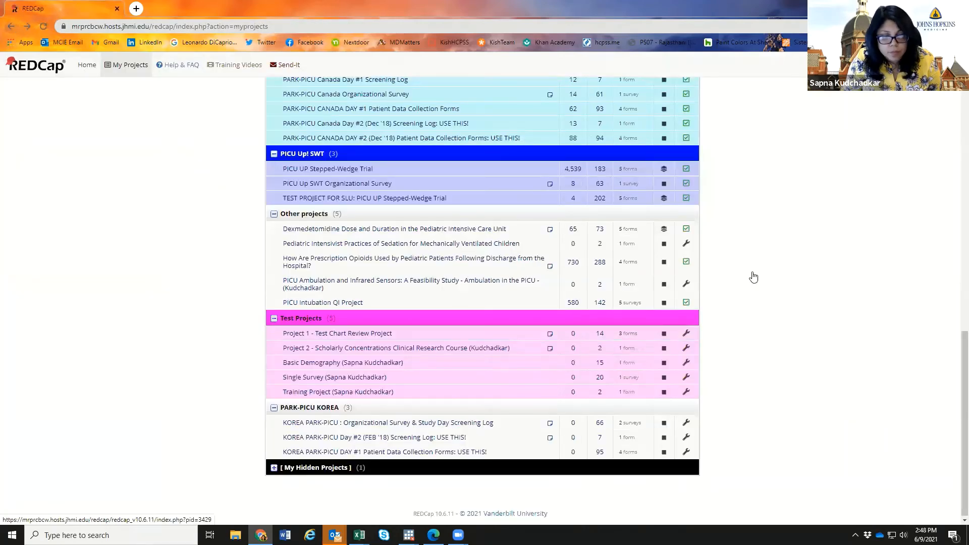
- Open My First Instrument in the Training Project, then return to My Projects
click(298, 393)
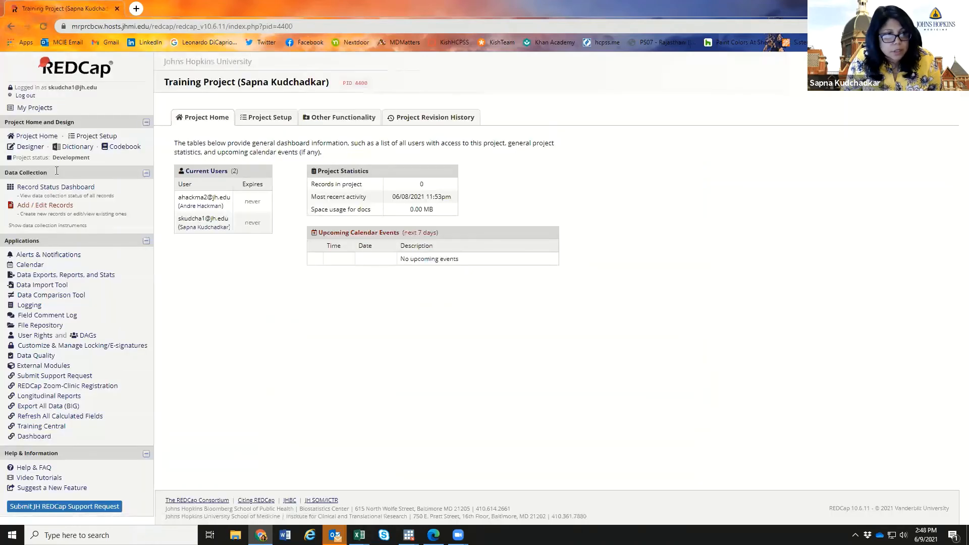
click(35, 147)
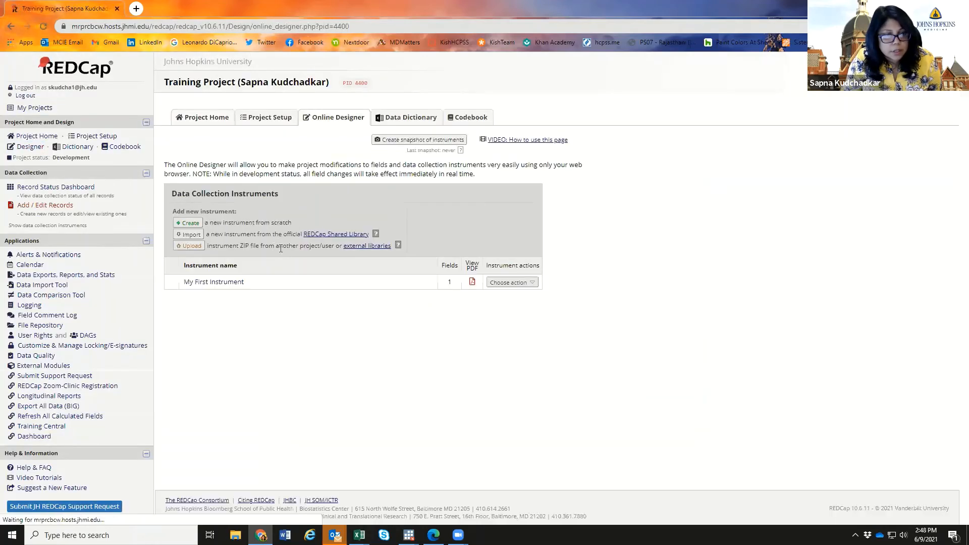
click(244, 284)
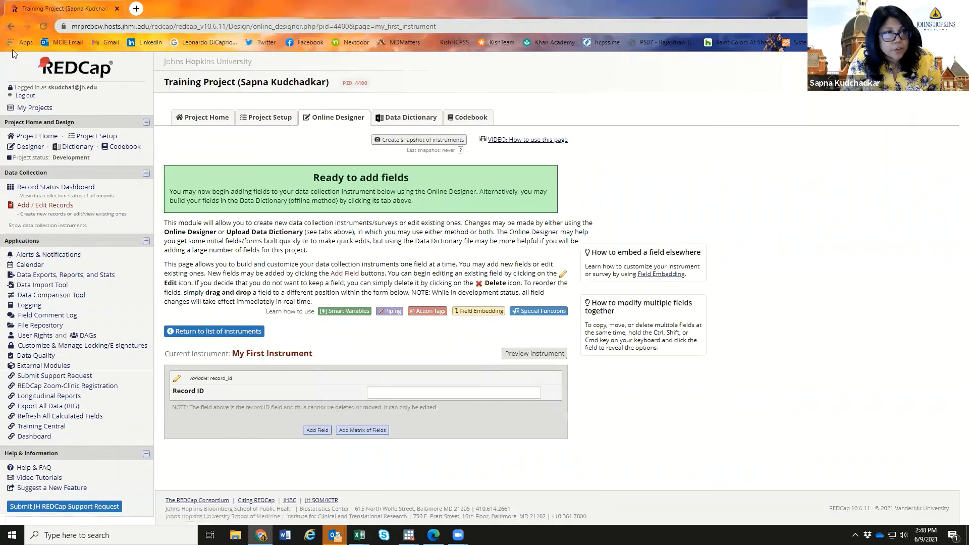
click(11, 28)
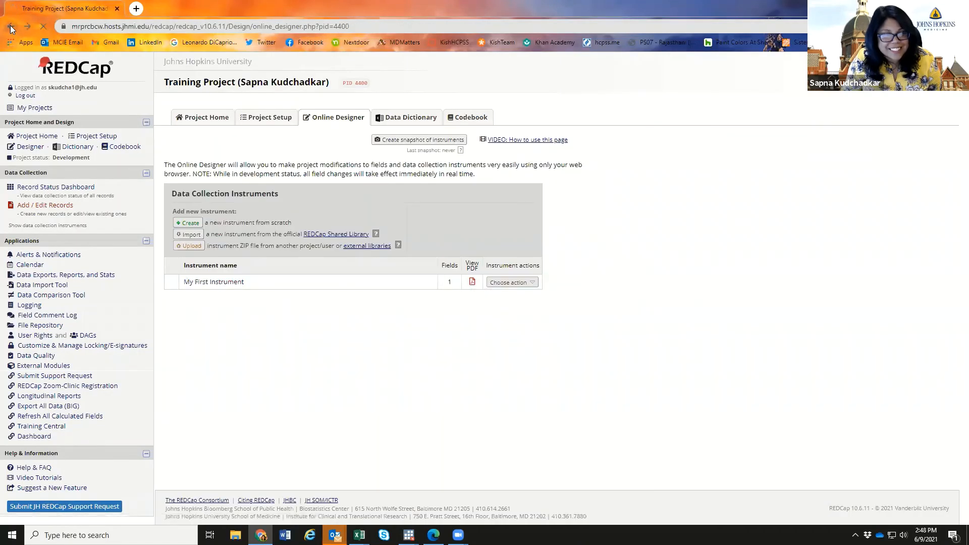
click(11, 28)
click(11, 28)
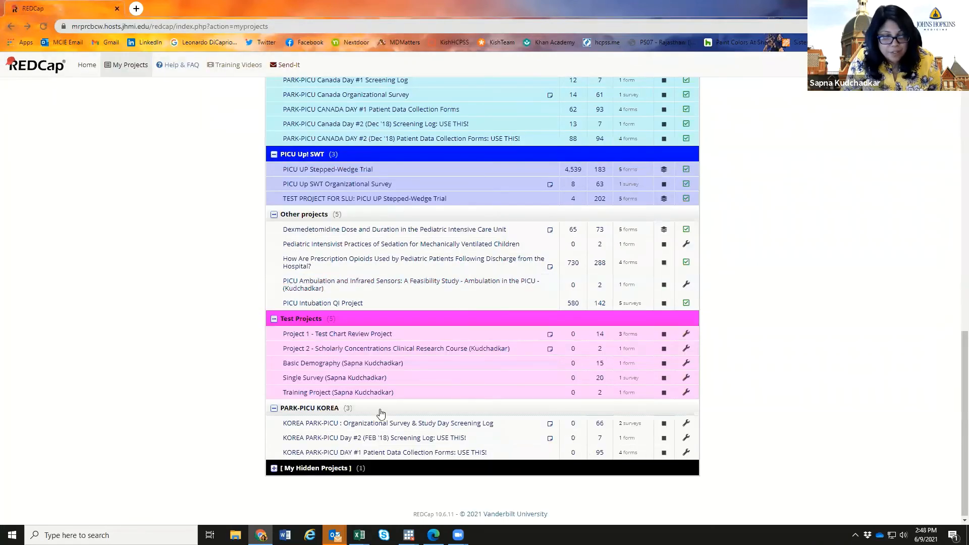
- Open the Single Survey project listed under Test Projects
click(343, 363)
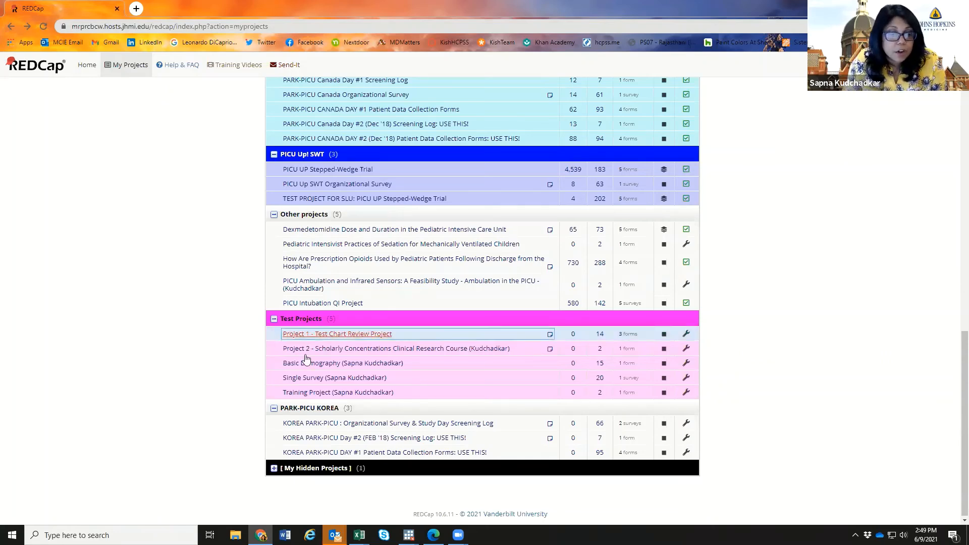
click(313, 377)
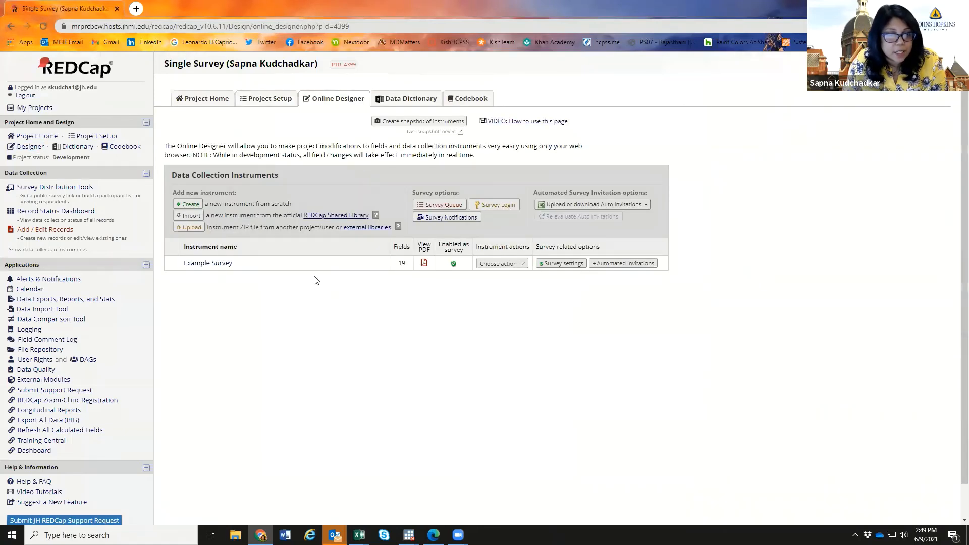
- Open the Example Survey instrument and scroll down through its example fields
click(235, 266)
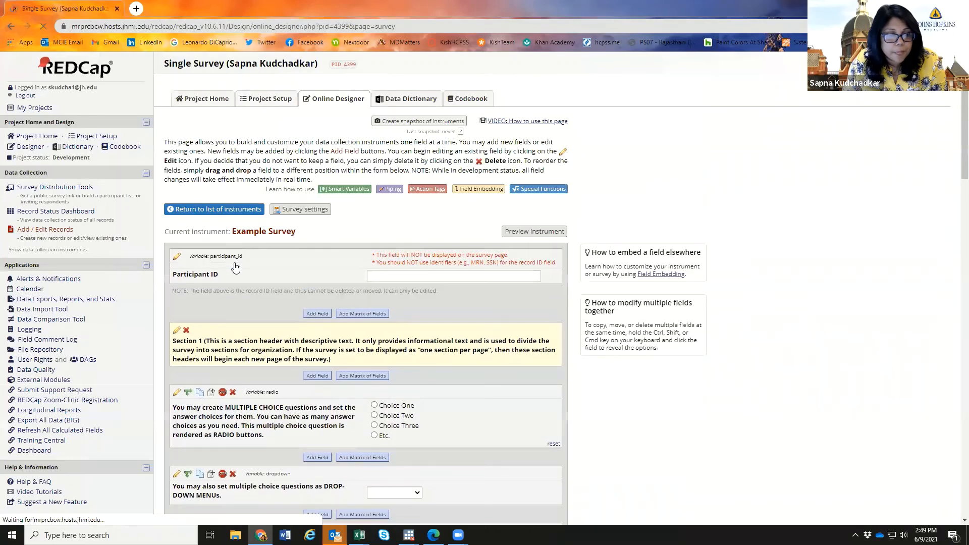
scroll(745, 247, down, 2)
scroll(745, 246, down, 1)
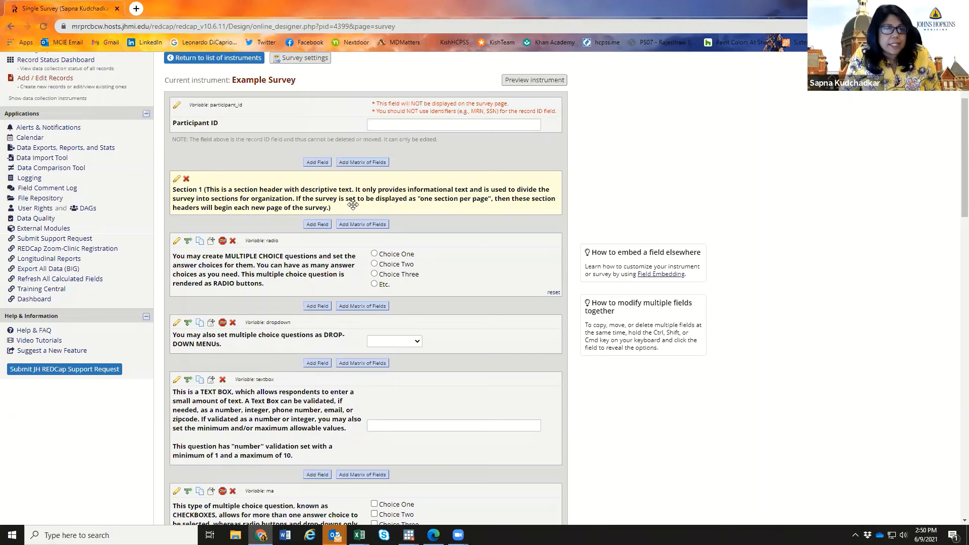
- Begin adding a new Text Box field, then abandon it without saving
click(314, 225)
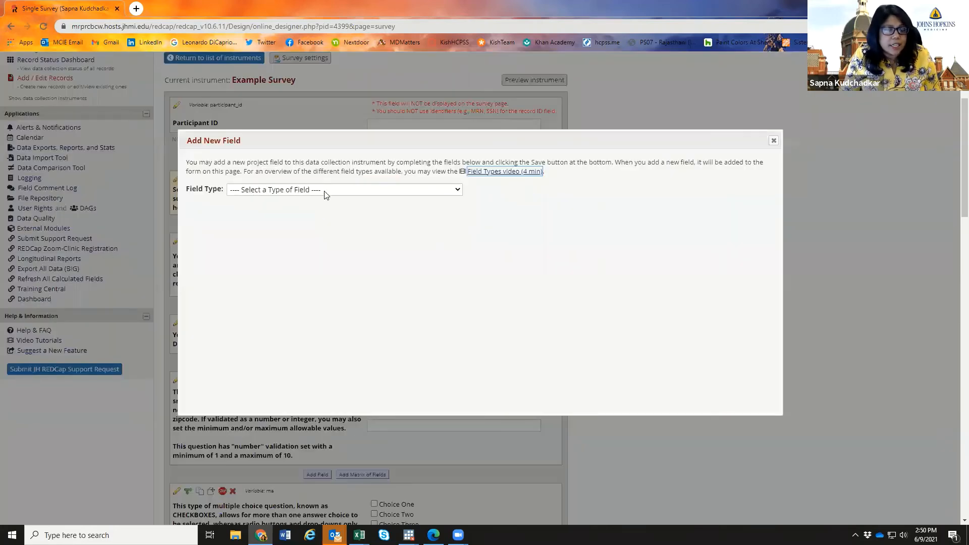
click(325, 191)
click(317, 212)
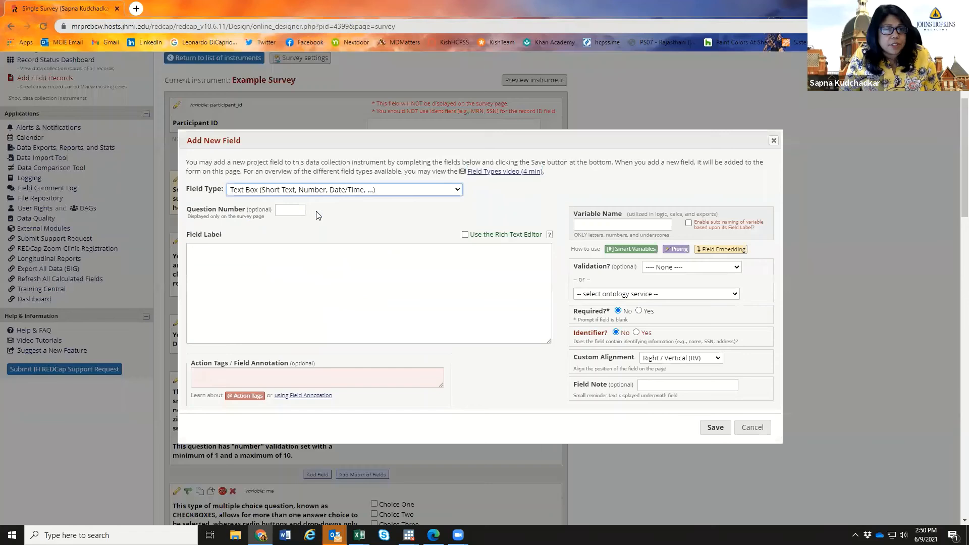
click(774, 140)
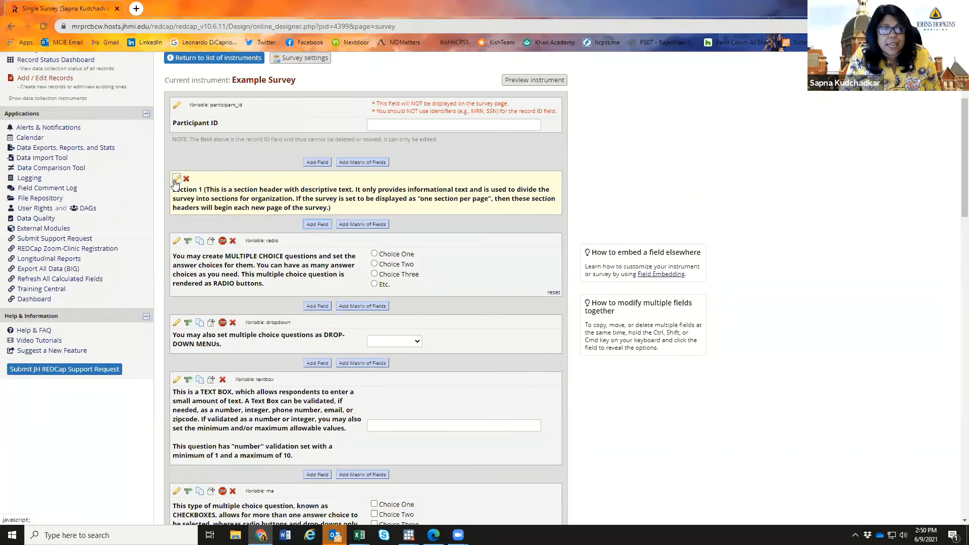
- Replace the Section 1 header with 'This is a survey about your exercise habits. Please complete all questions below.'
click(176, 179)
drag(409, 276, 170, 246)
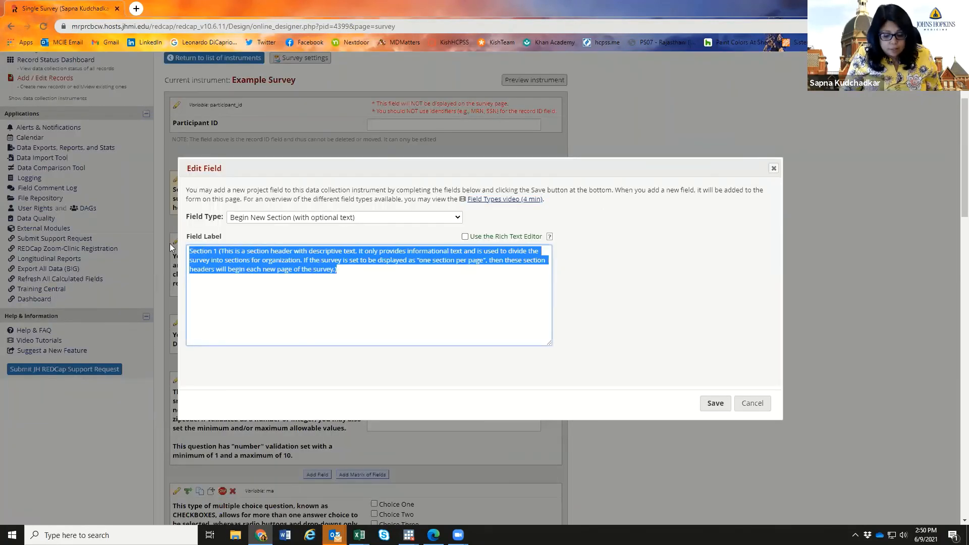
text(This is a surv)
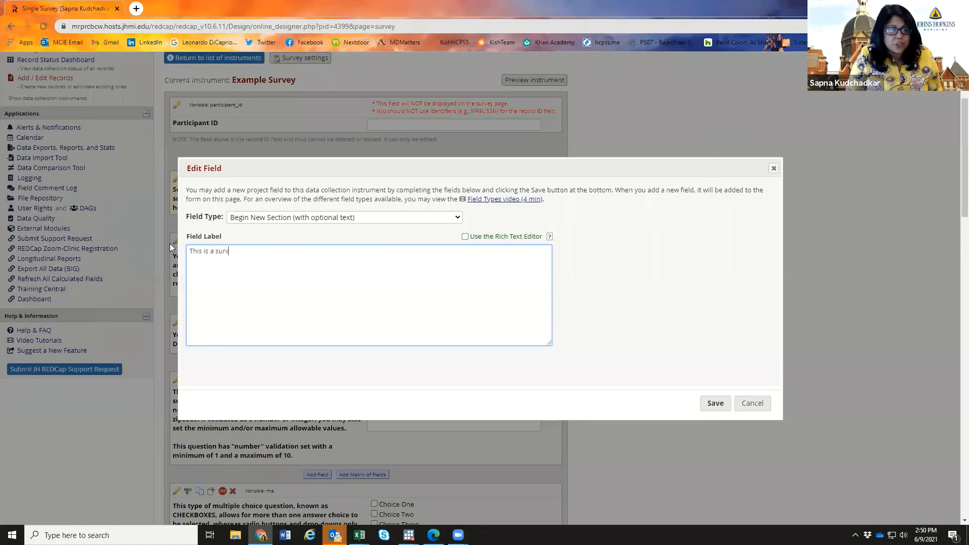
text(ey about your )
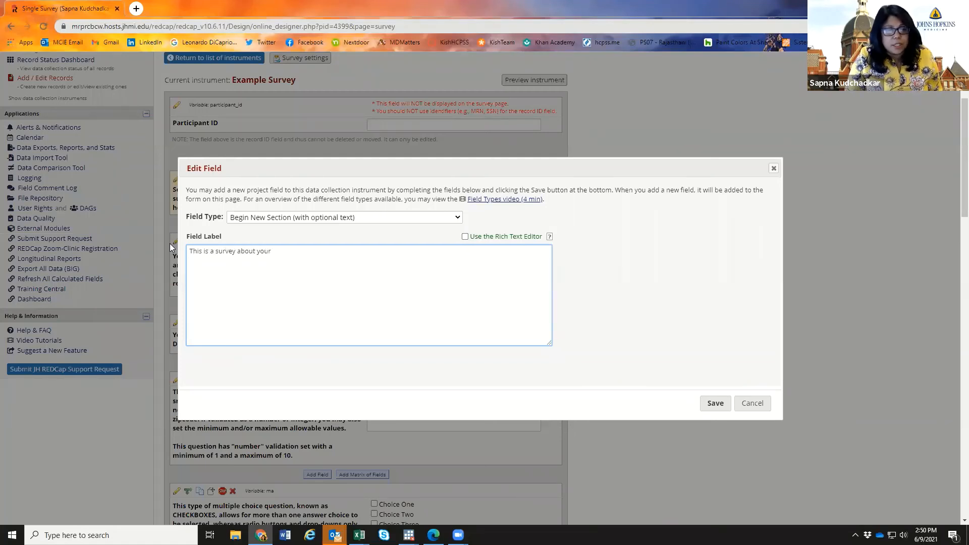
text(exerc)
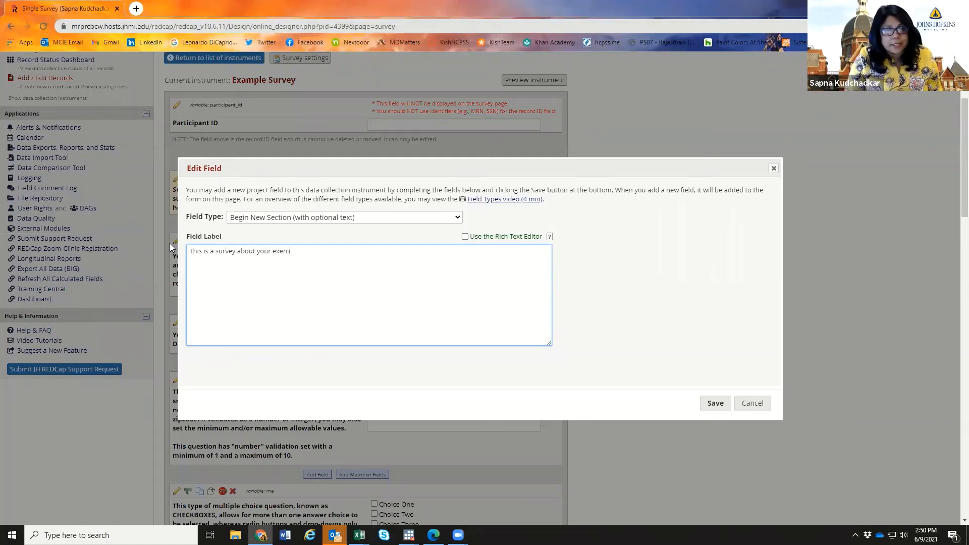
text(ise habits. P)
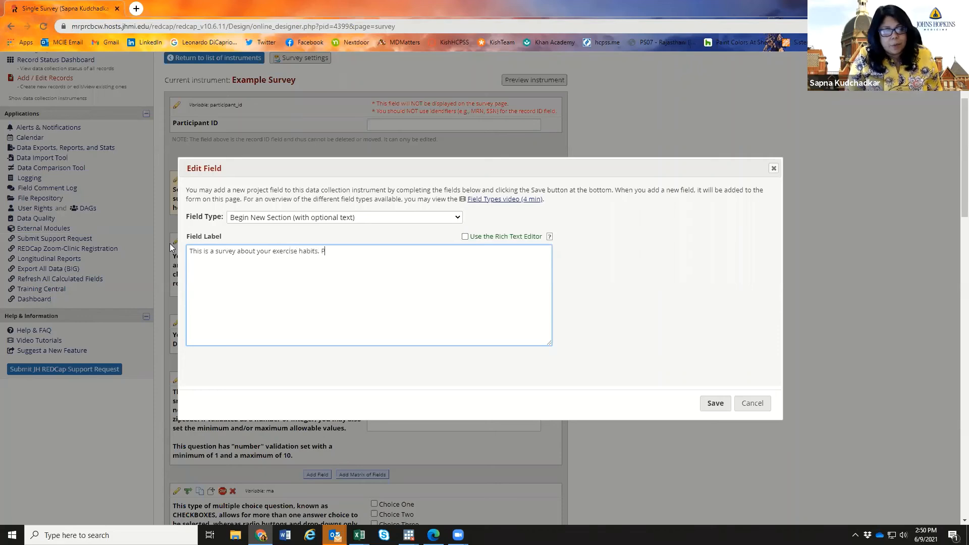
text(lease complete all o)
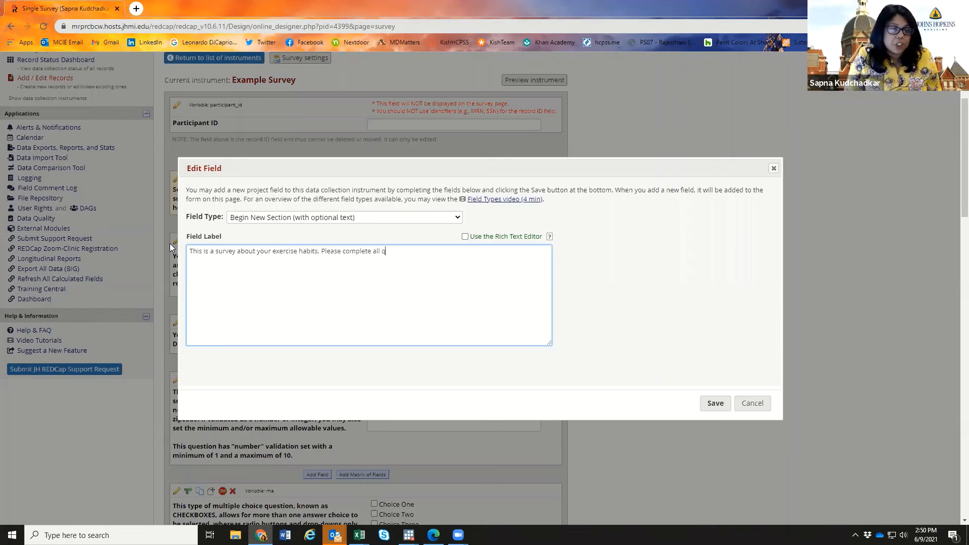
text(uestions )
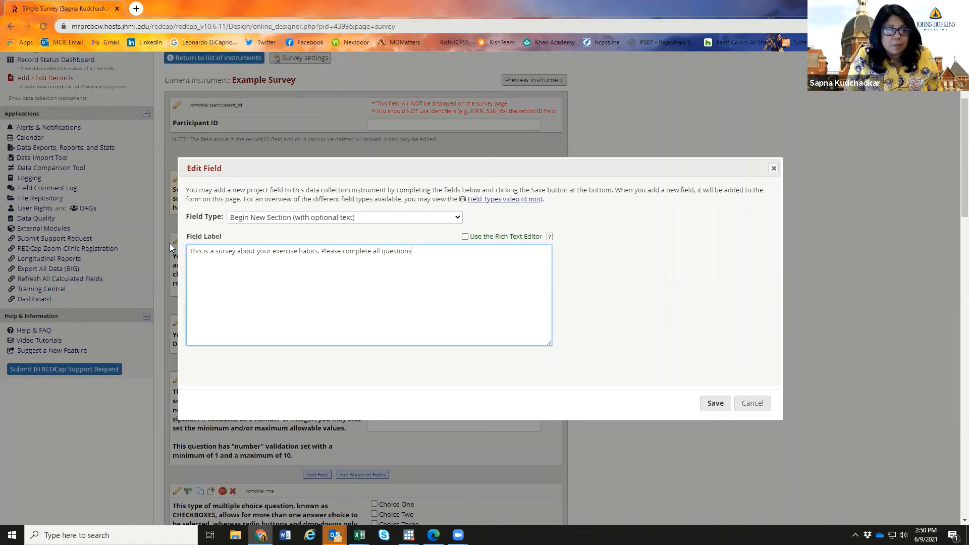
text(the)
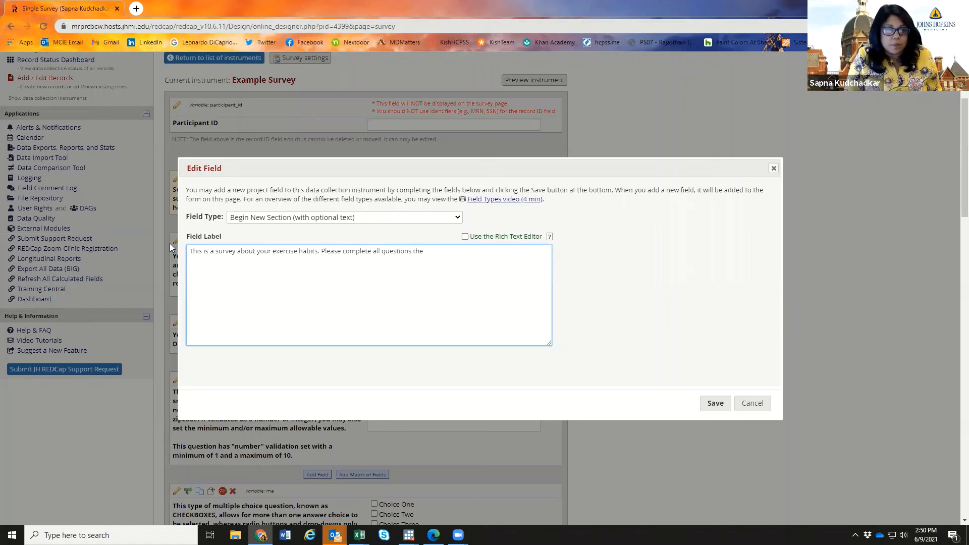
key(BackSpace)
key(BackSpace)
key(BackSpace)
key(BackSpace)
text(below.)
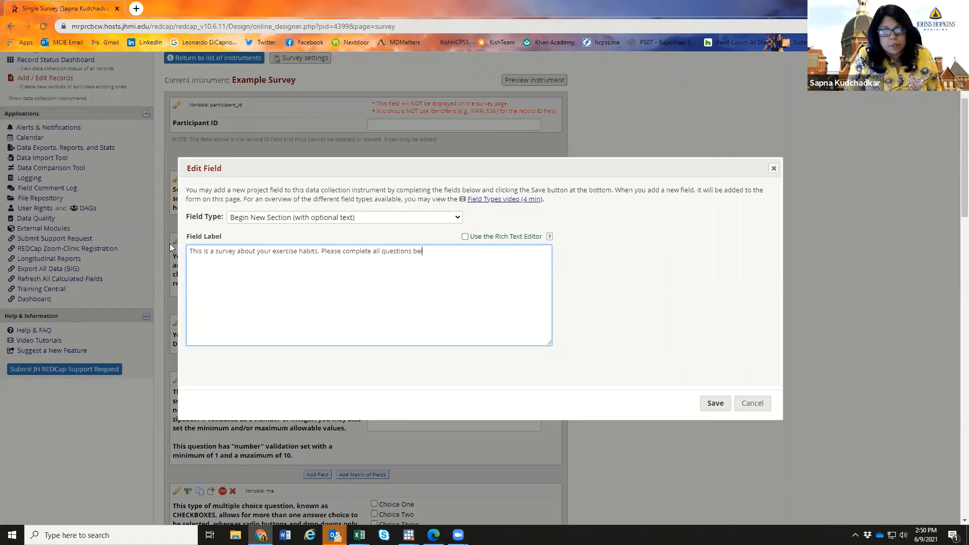
click(702, 405)
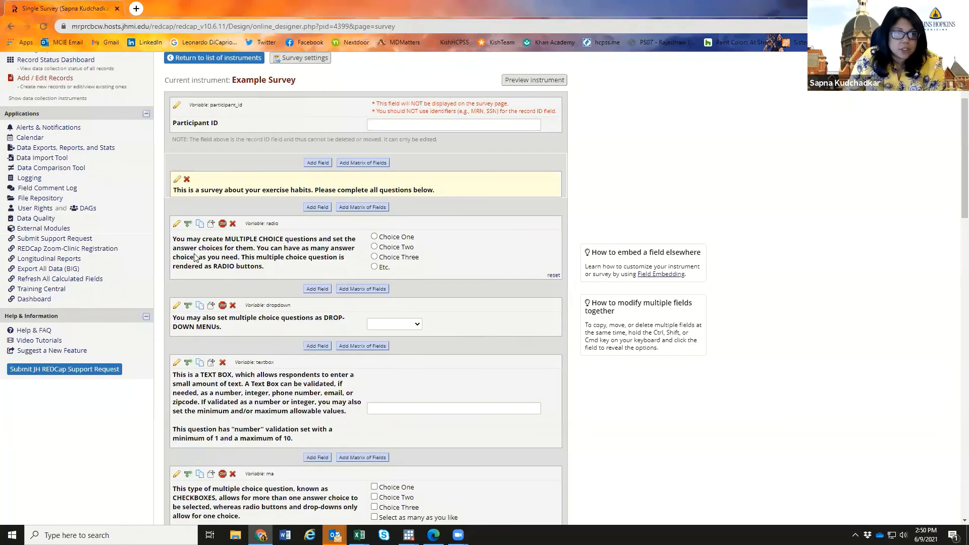
- Try relabelling the radio question 'What is your gender?' and editing its choices, then close without saving
click(177, 223)
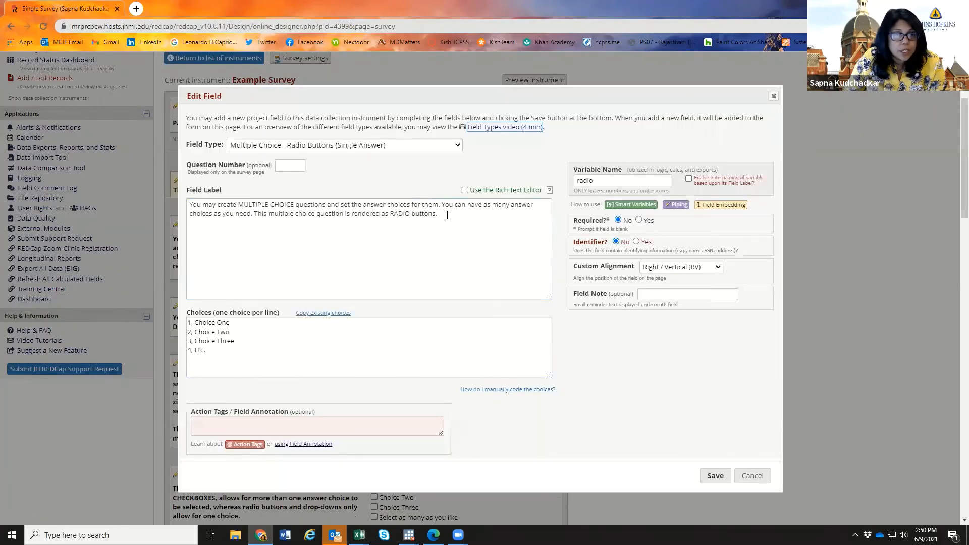
drag(447, 215, 191, 212)
text(Wha tis y)
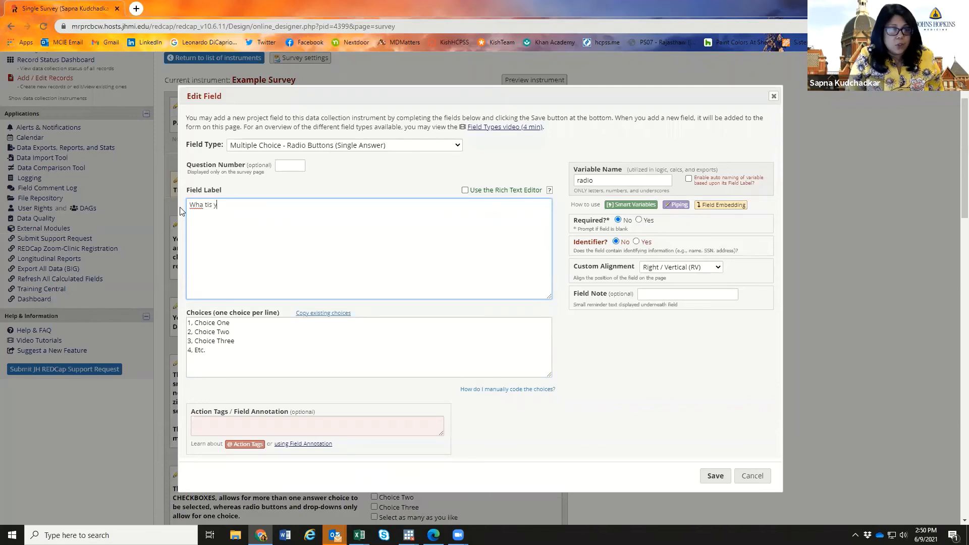
key(BackSpace)
key(BackSpace)
key(BackSpace)
key(BackSpace)
key(BackSpace)
key(BackSpace)
text(t is)
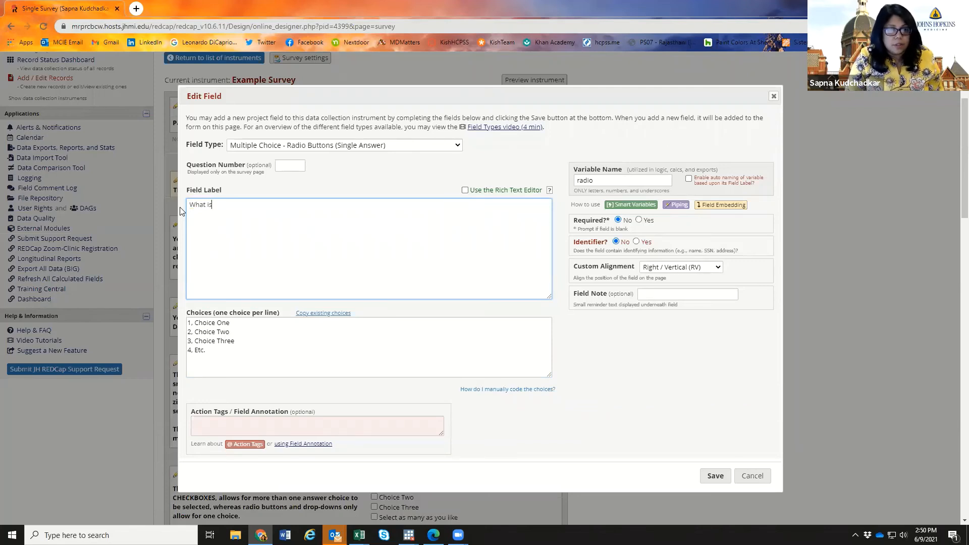
text( your g)
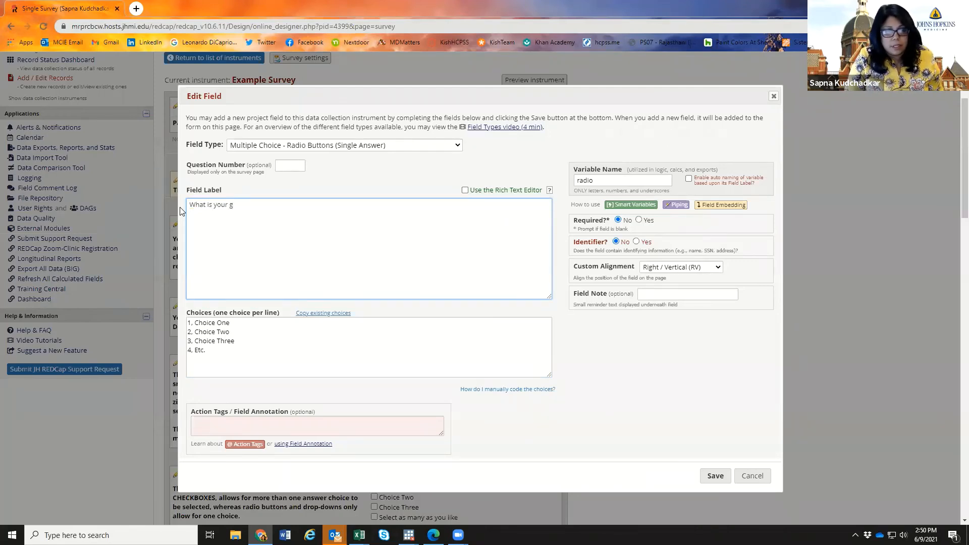
text(ender?)
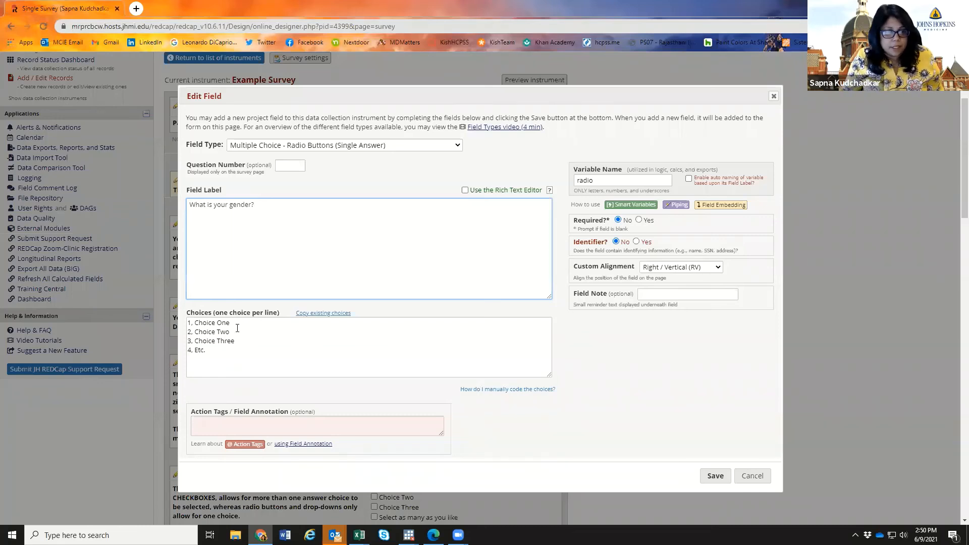
click(237, 324)
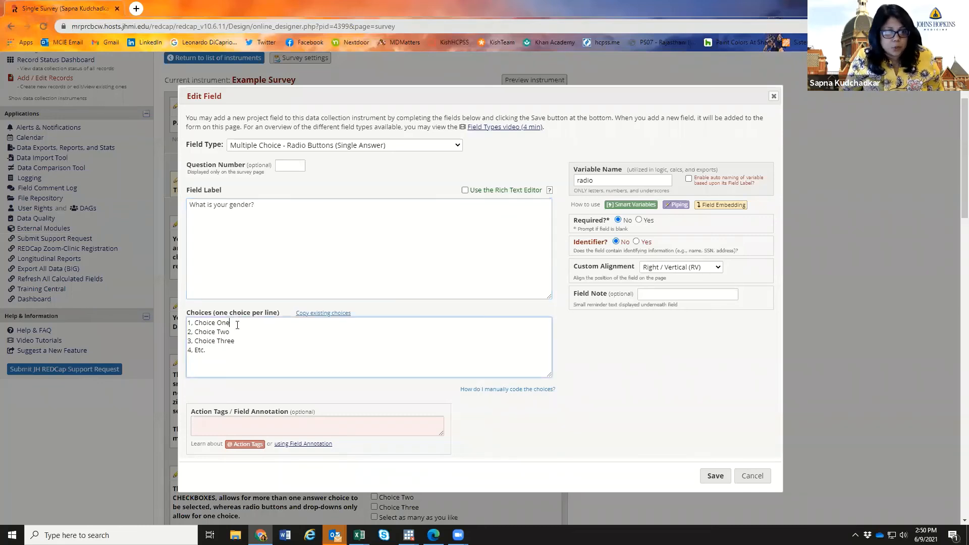
double_click(192, 322)
text(0)
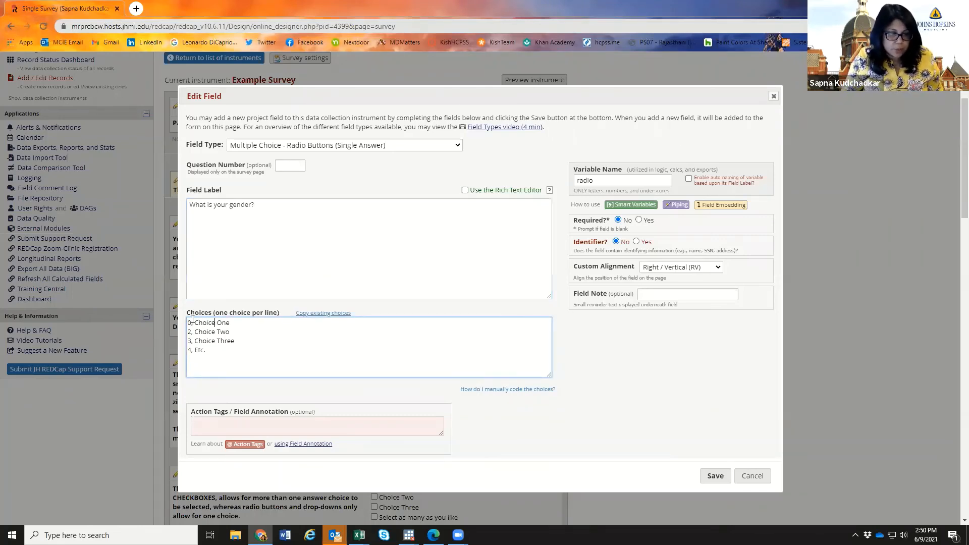
key(BackSpace)
key(BackSpace)
key(BackSpace)
key(BackSpace)
key(BackSpace)
key(BackSpace)
key(BackSpace)
key(BackSpace)
key(BackSpace)
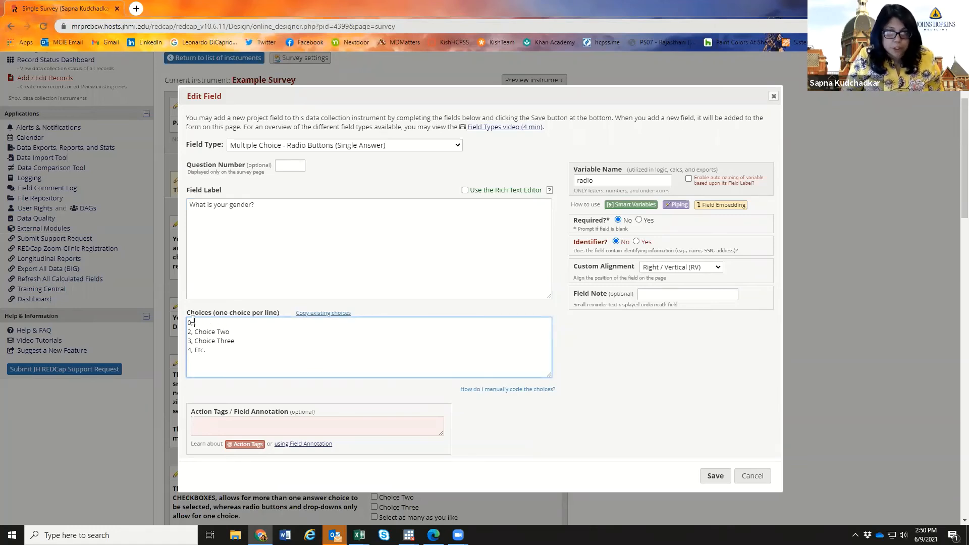
drag(613, 182, 565, 184)
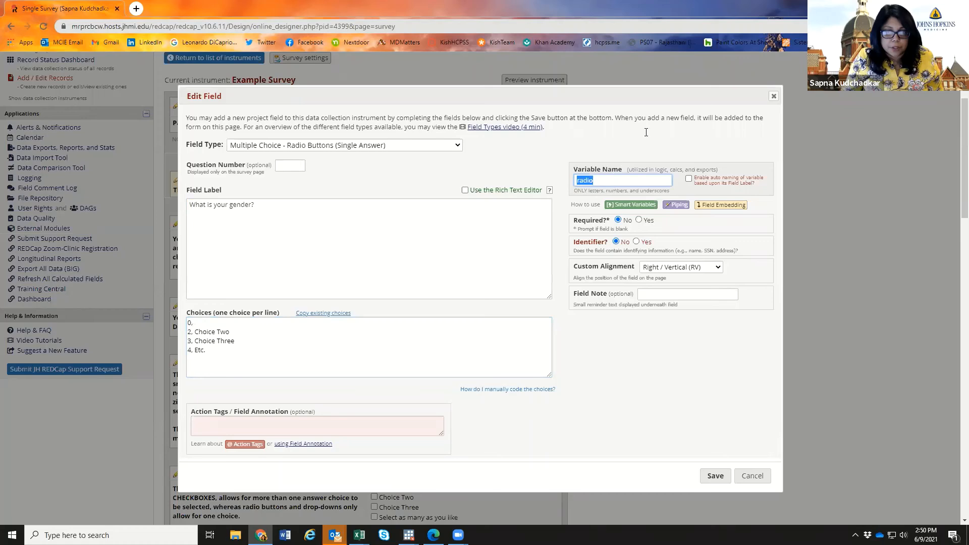
click(773, 97)
scroll(346, 289, down, 1)
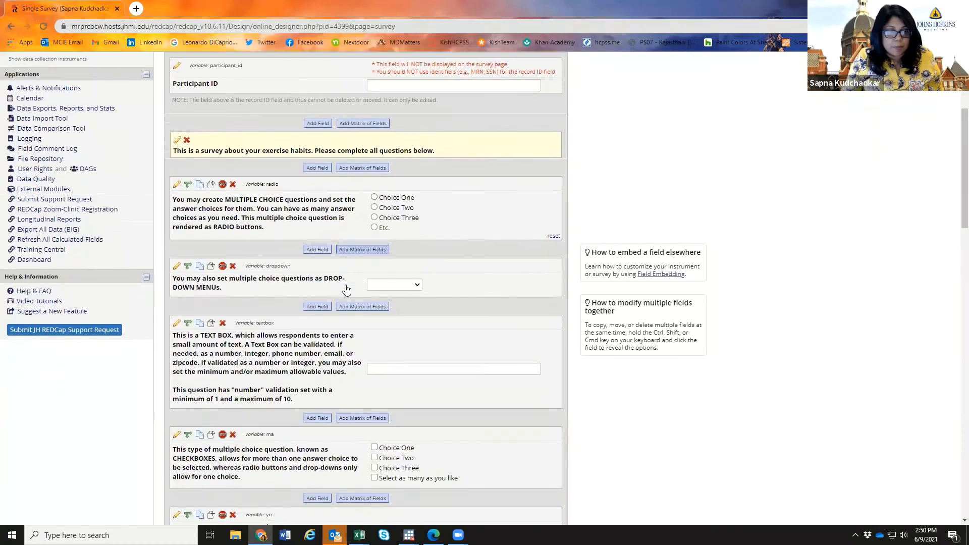
- Copy the radio multiple-choice question, creating radio_2 directly below it
scroll(347, 289, up, 1)
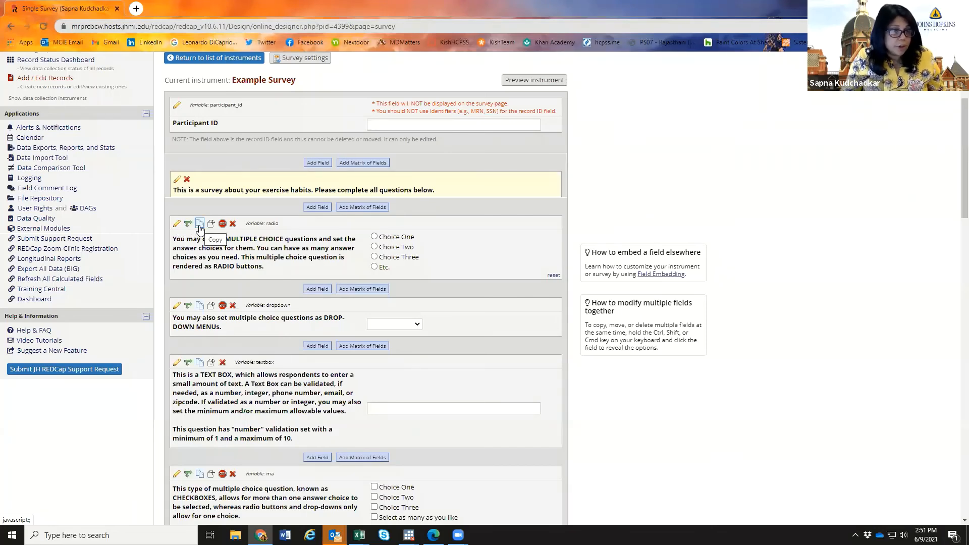
click(200, 224)
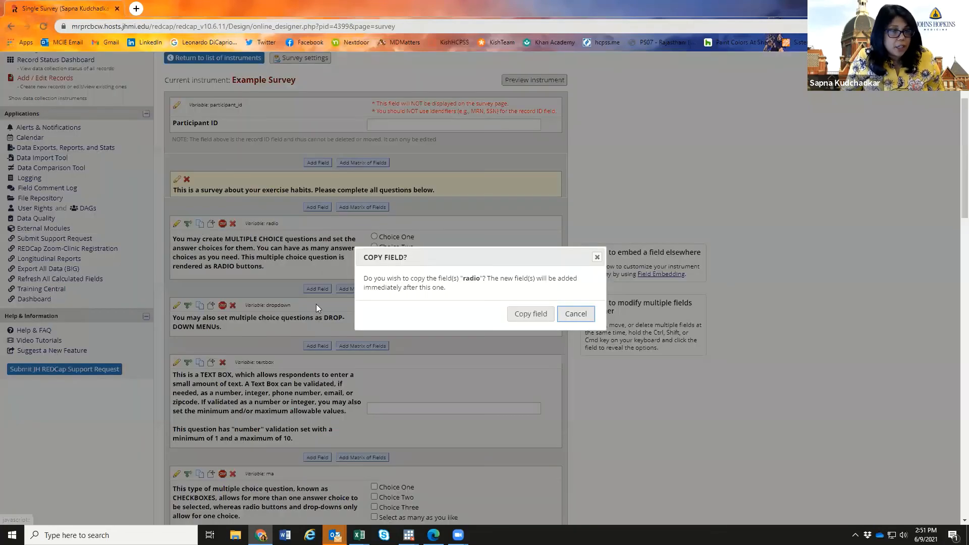
click(527, 313)
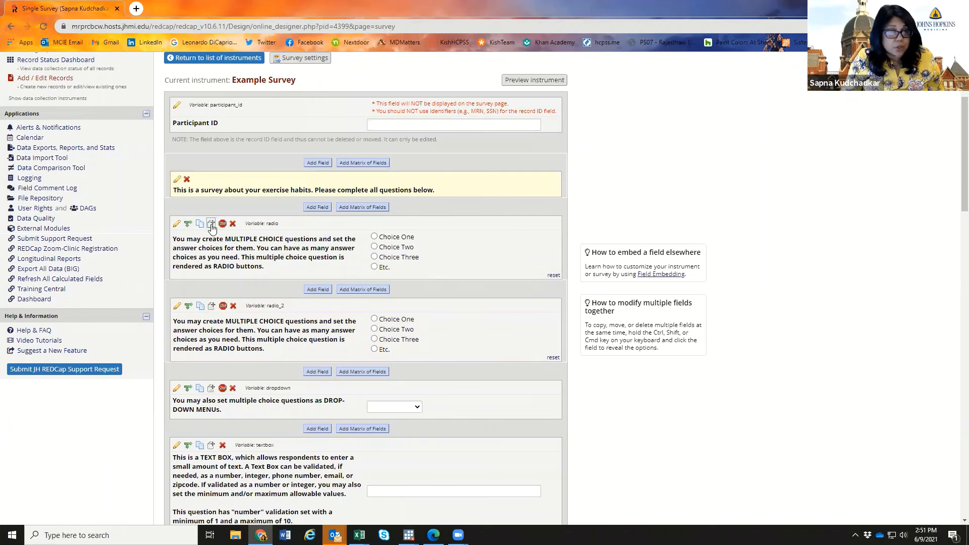
- Look at where the radio question could be moved, then cancel the move
click(211, 223)
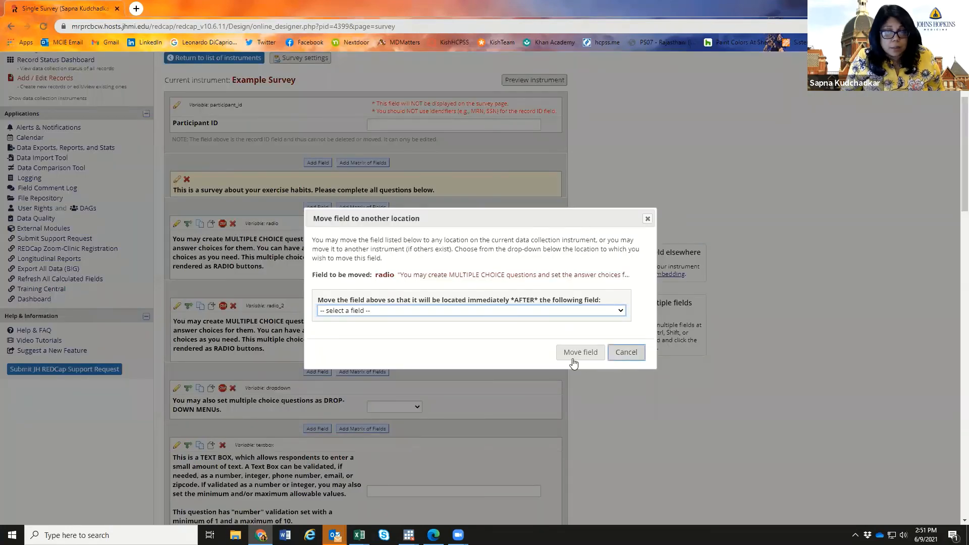
click(410, 309)
click(410, 309)
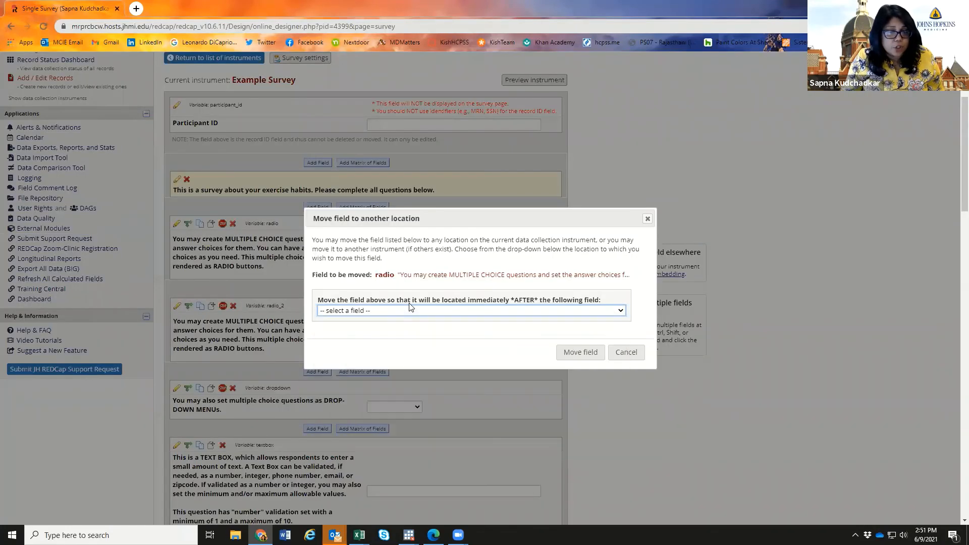
click(628, 352)
scroll(303, 356, down, 7)
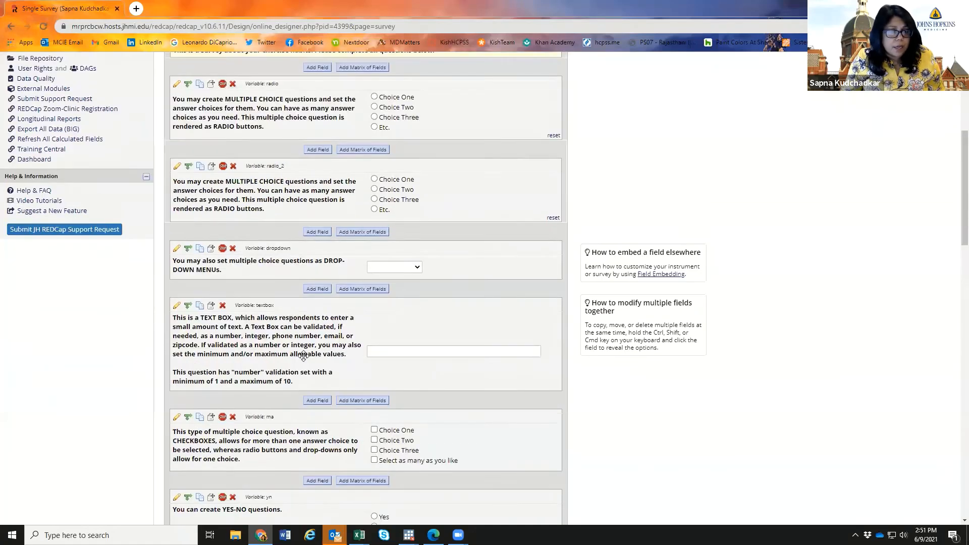
scroll(303, 356, down, 5)
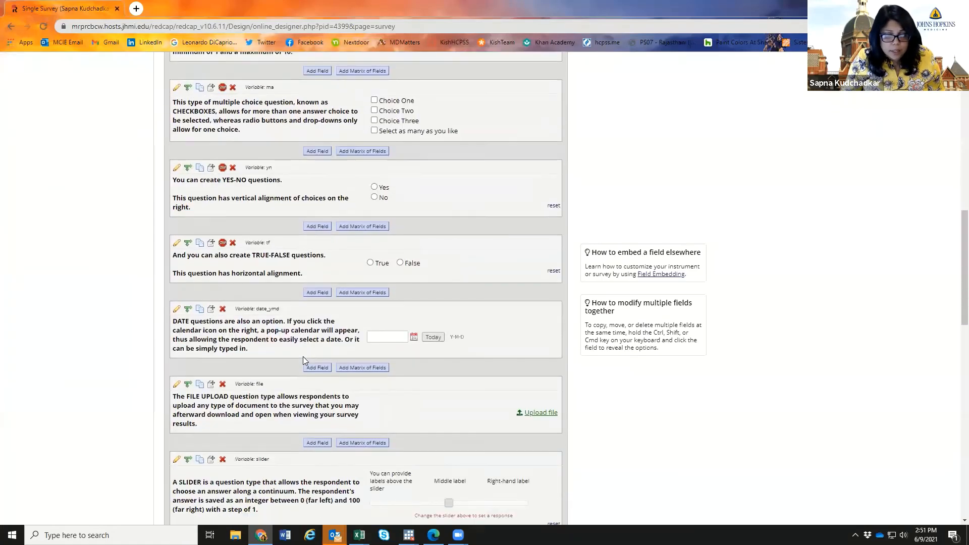
scroll(303, 360, down, 2)
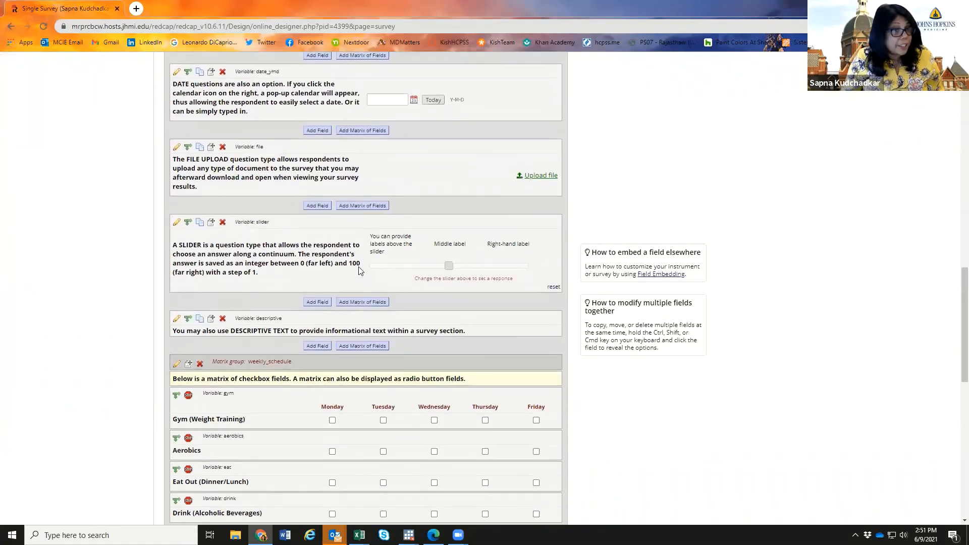
drag(448, 266, 505, 265)
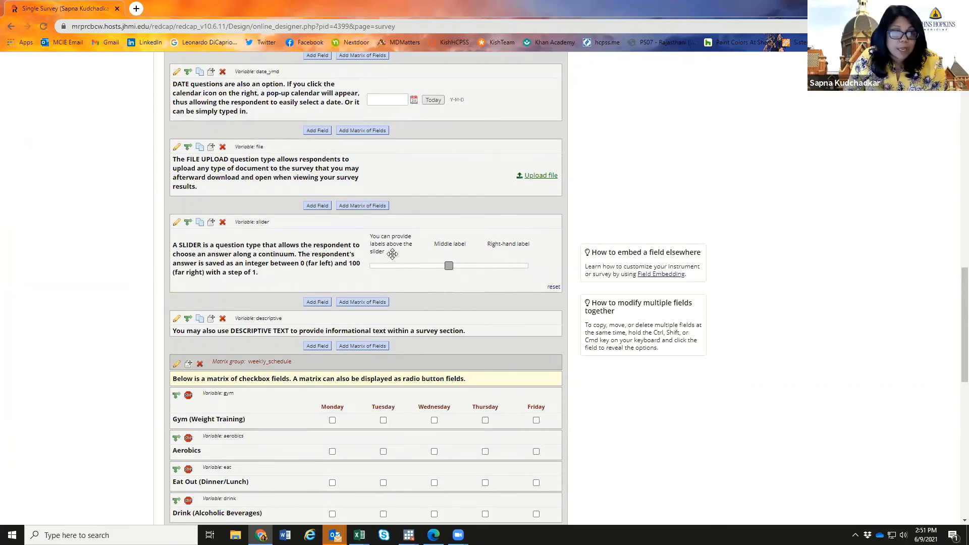
scroll(375, 315, down, 3)
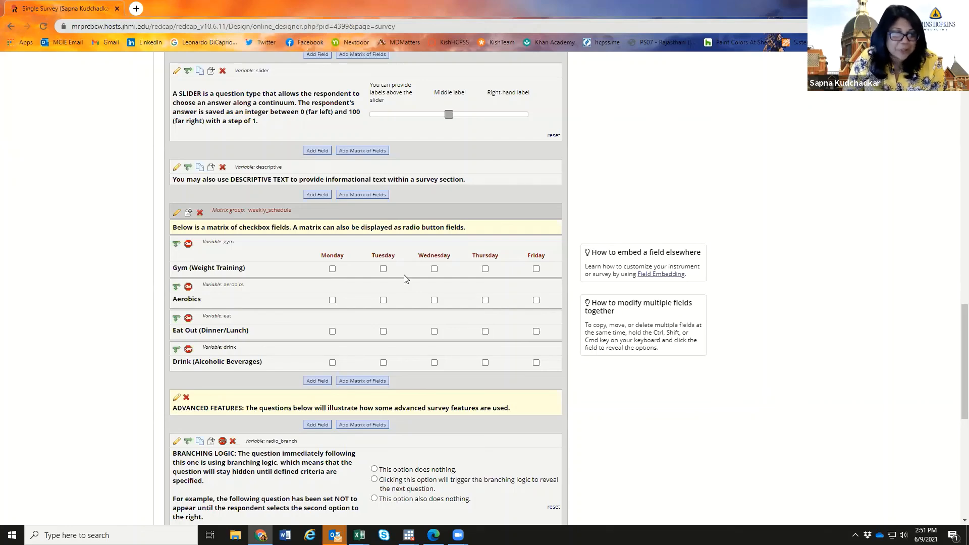
scroll(405, 279, down, 3)
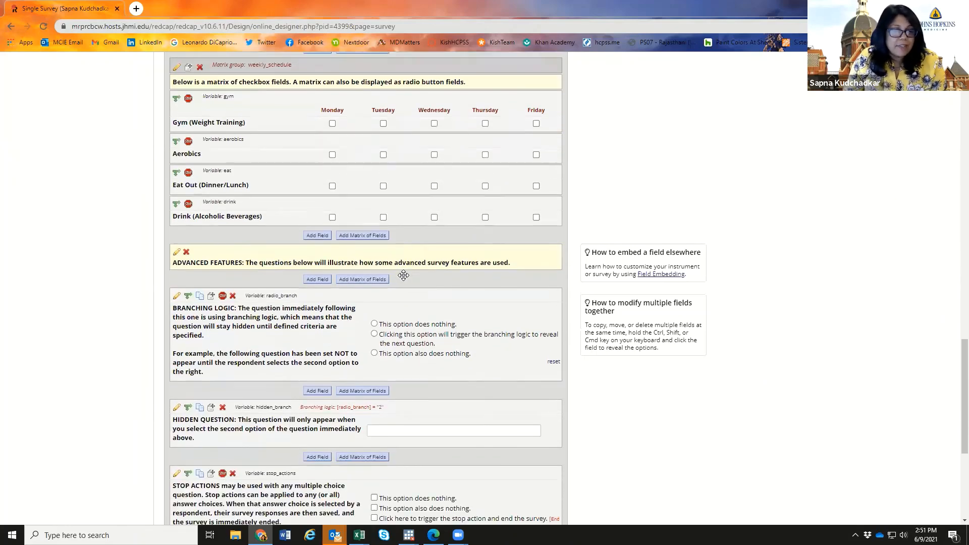
scroll(403, 275, down, 2)
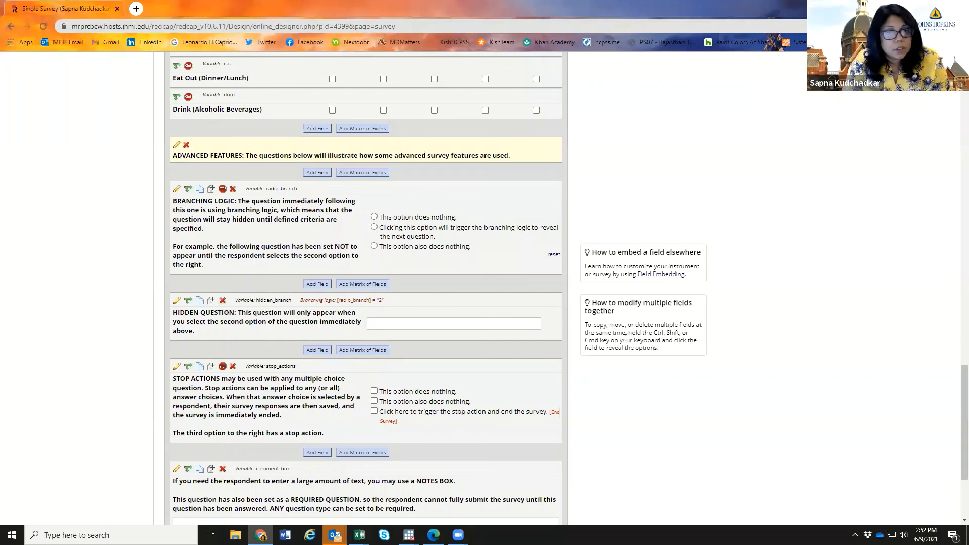
scroll(432, 395, up, 5)
scroll(432, 395, up, 18)
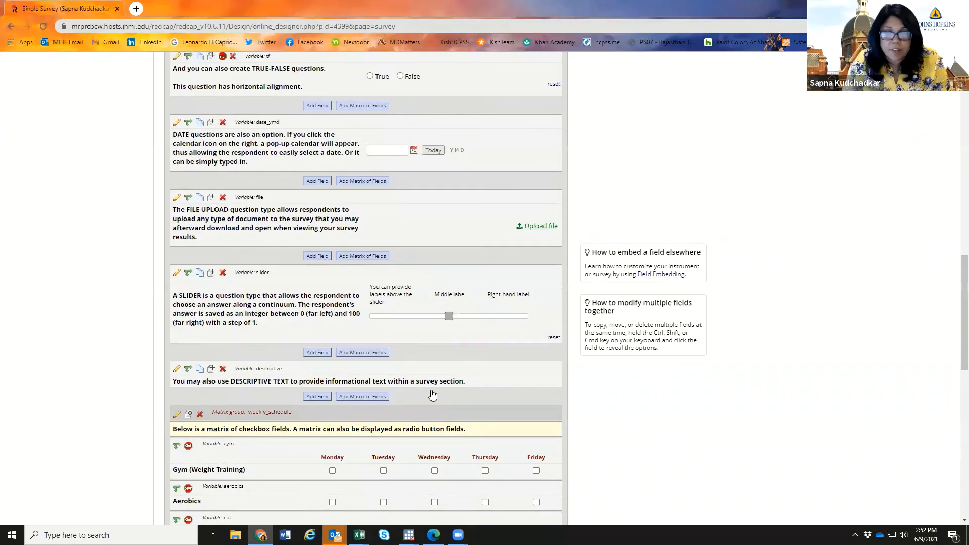
scroll(432, 395, up, 6)
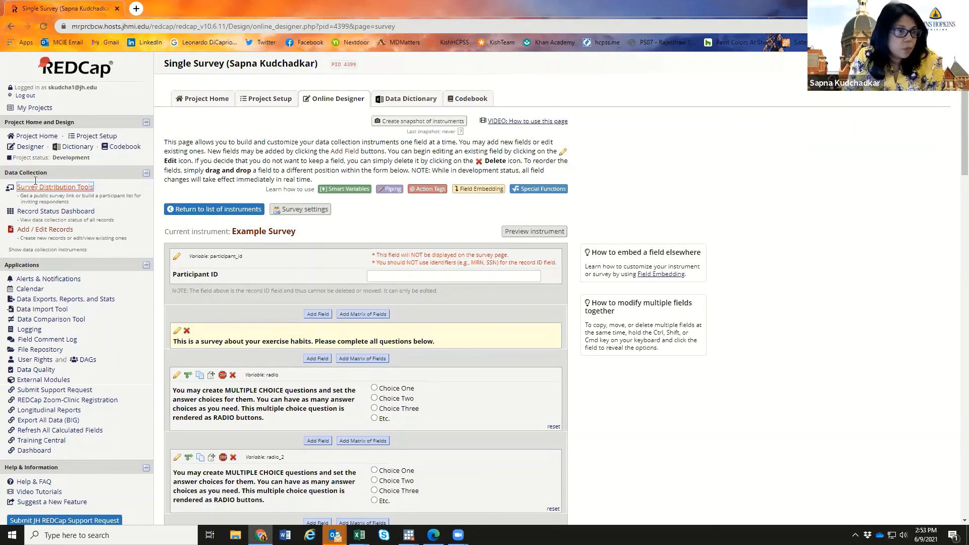
- Return via Project Home to My Projects and open Project 1 - Test Chart Review Project
click(34, 138)
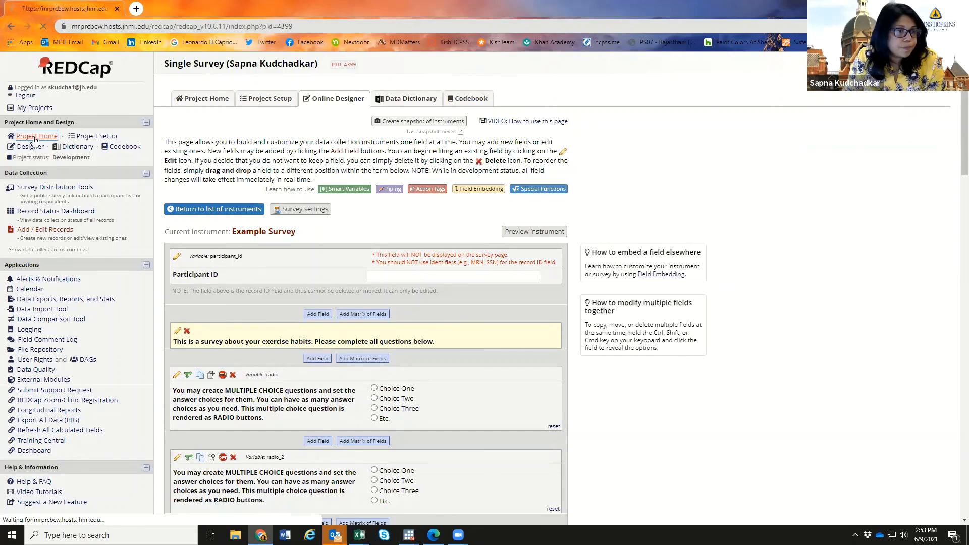
click(35, 108)
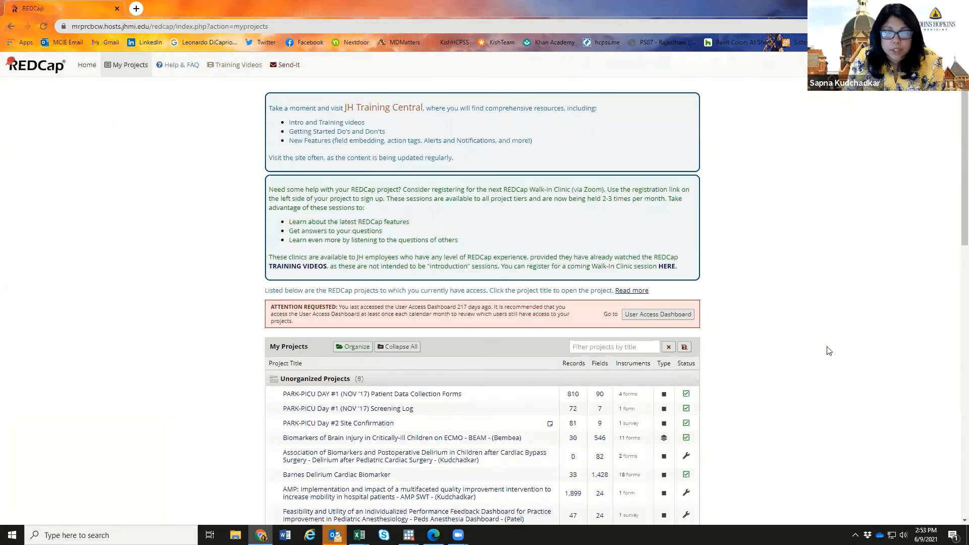
scroll(826, 353, down, 13)
scroll(824, 355, down, 3)
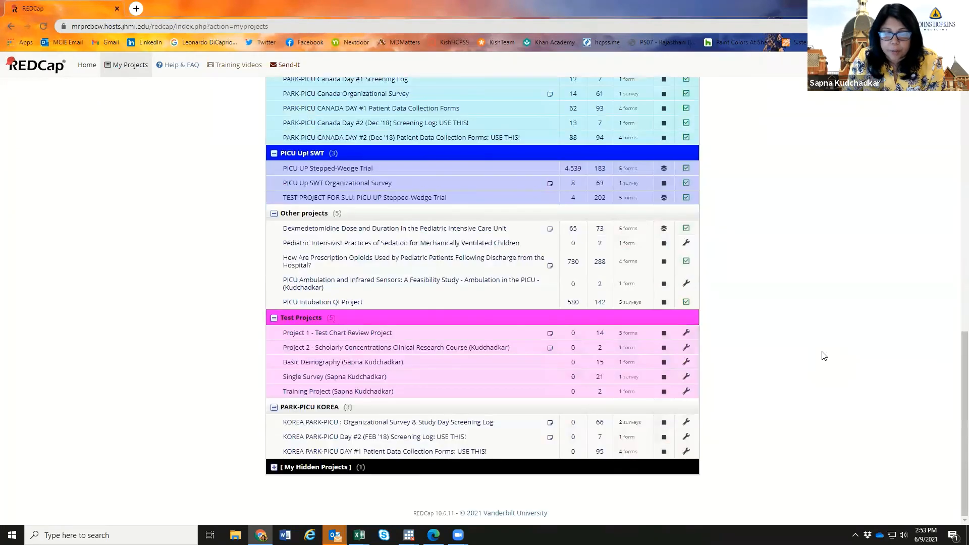
click(329, 394)
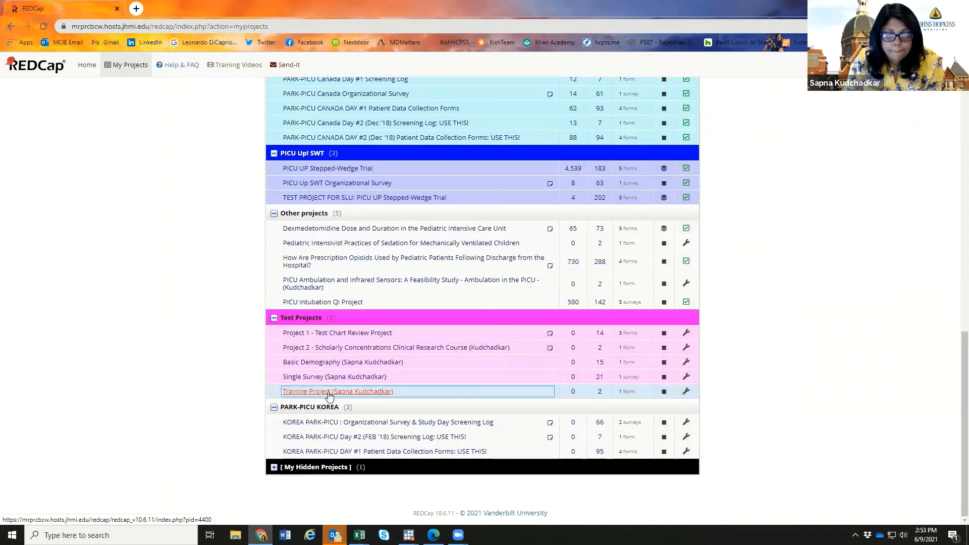
click(332, 332)
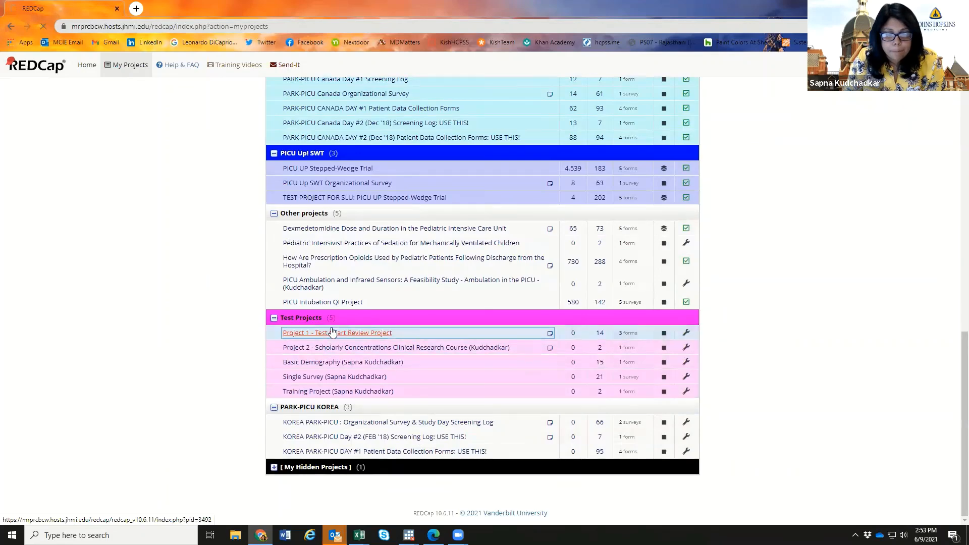